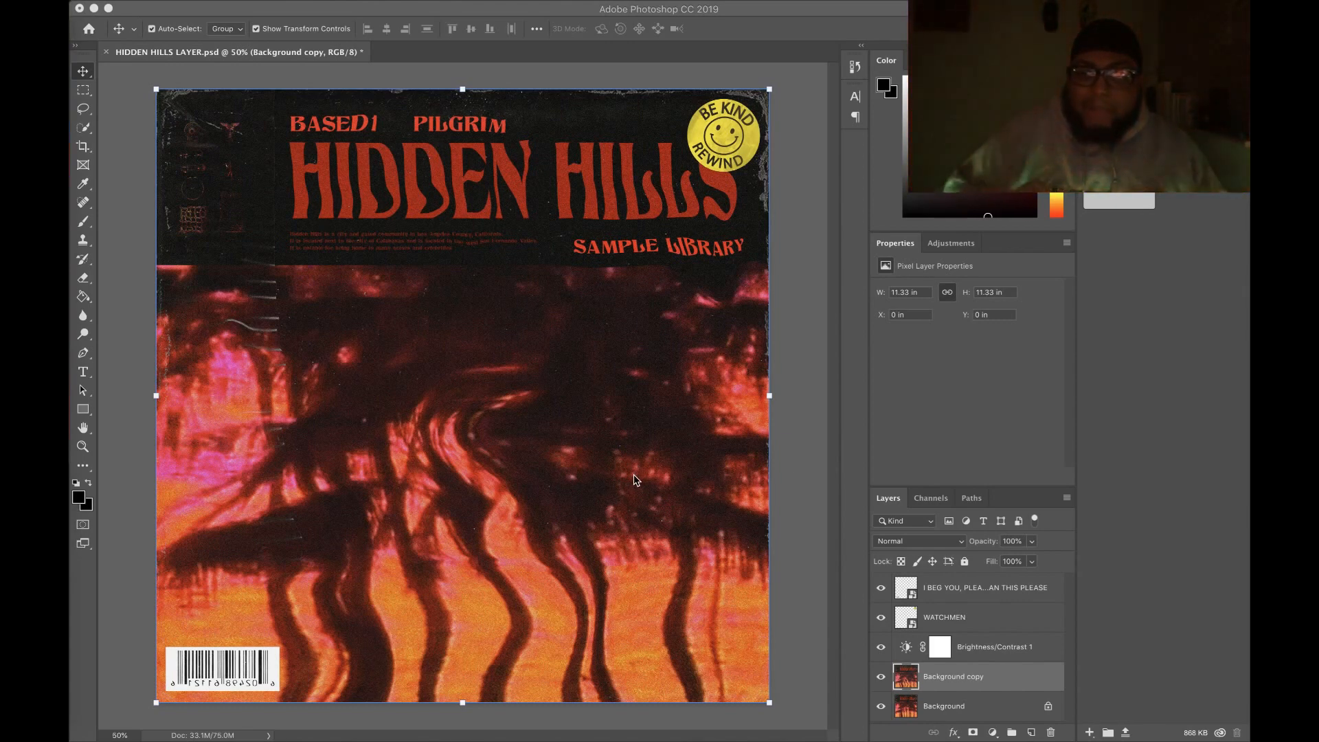
# - Create a new 3400 x 3400 px RGB document at 72 ppi with a black background
pyautogui.click(93, 38)
pyautogui.press('super+n')
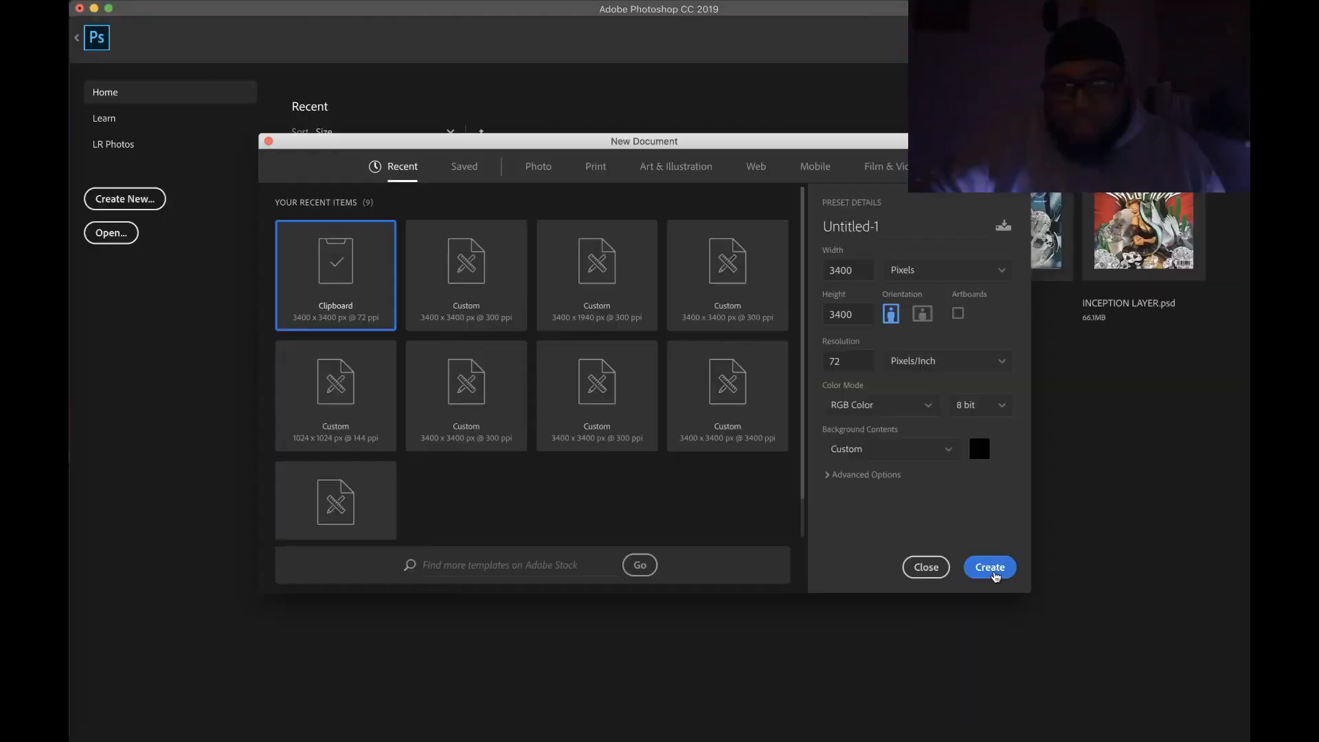
pyautogui.click(989, 568)
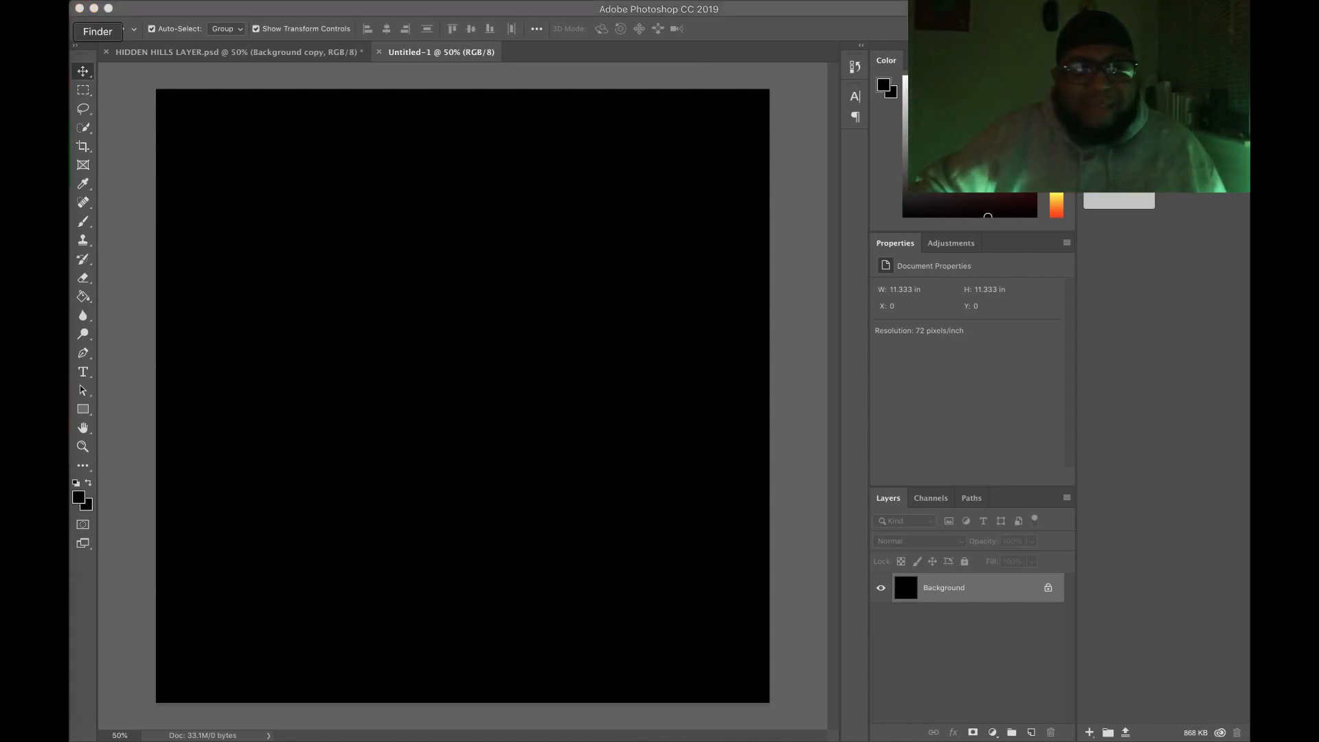
# - Switch to Finder and open the HIDDEN HILLS folder inside PSDs over the blank canvas
pyautogui.click(34, 36)
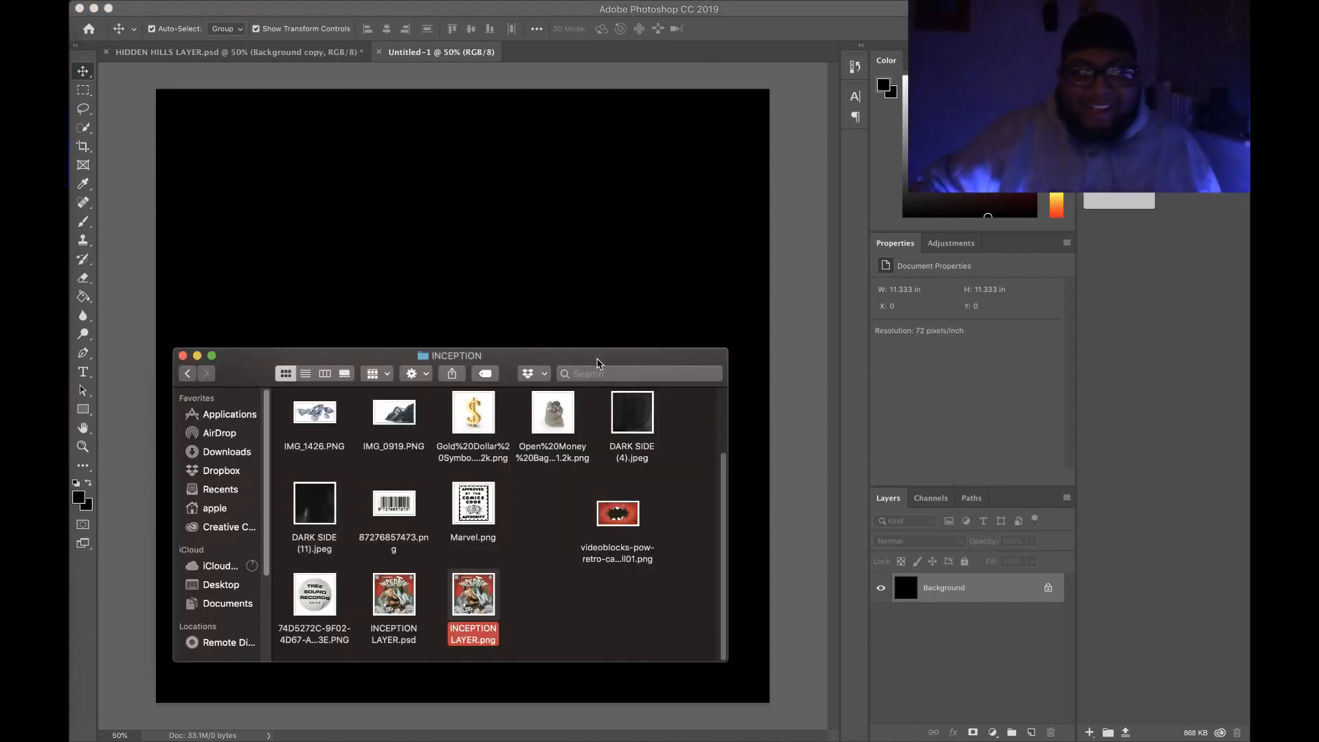
pyautogui.moveTo(597, 364); pyautogui.dragTo(676, 410)
pyautogui.click(268, 420)
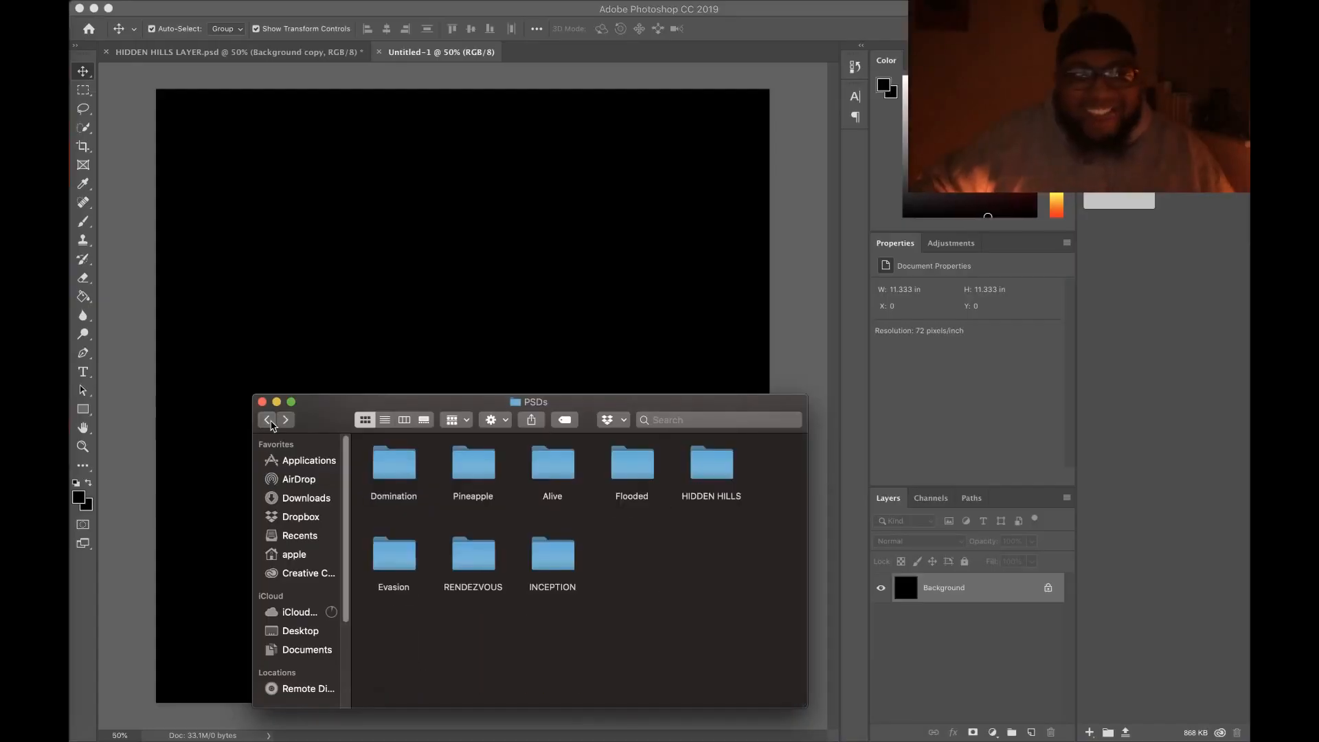
pyautogui.doubleClick(711, 471)
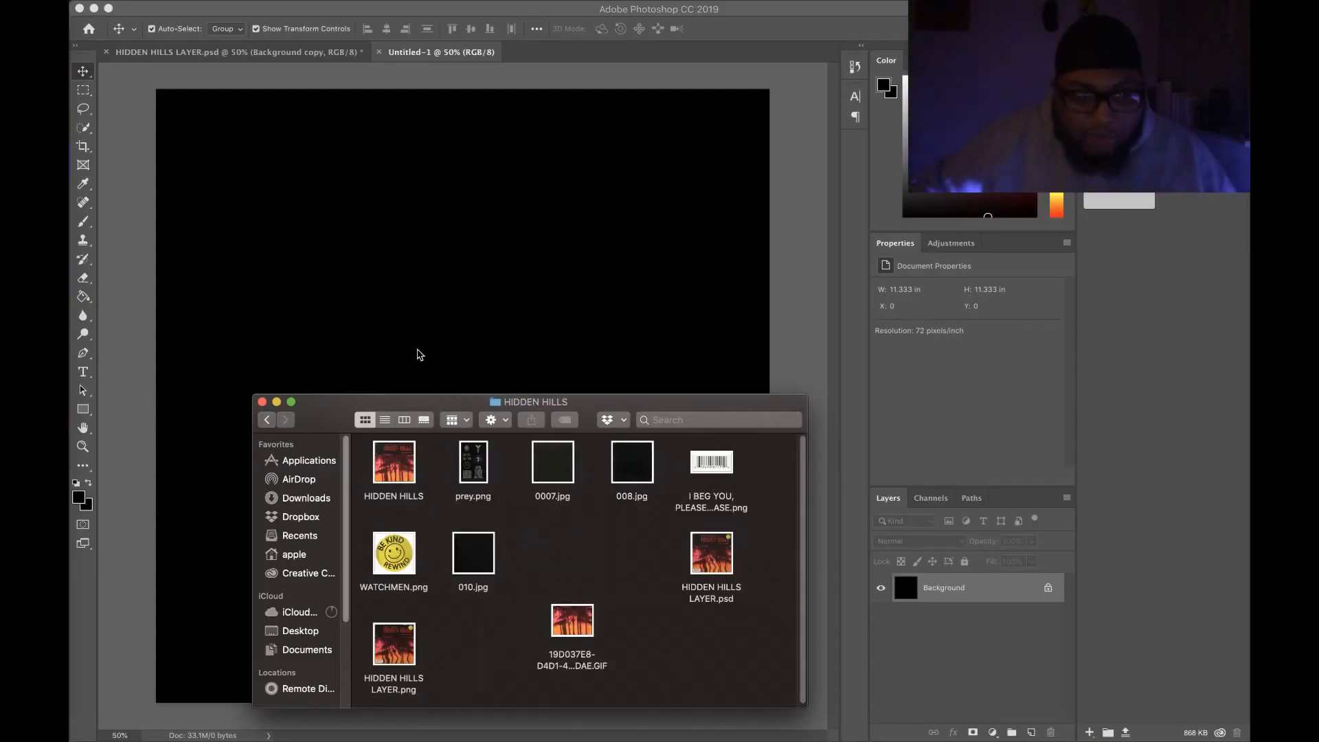
pyautogui.click(485, 249)
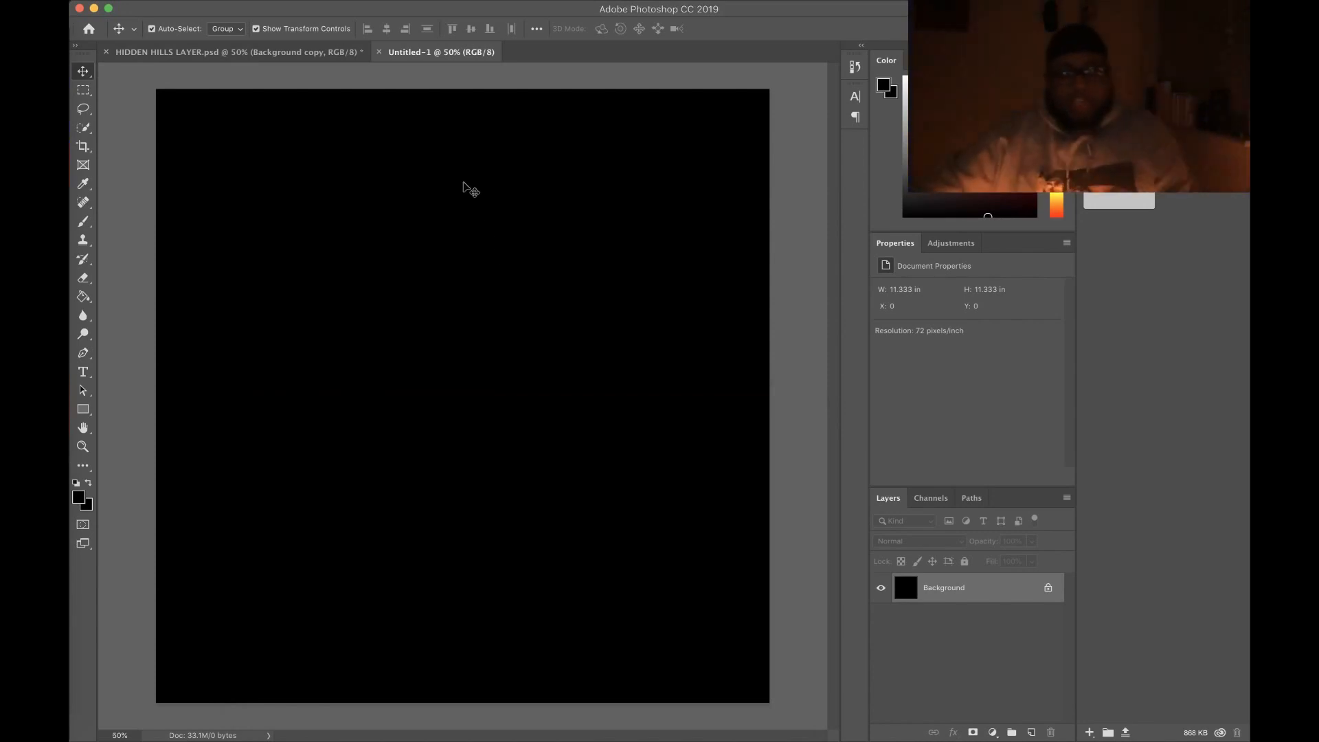
pyautogui.press('super+Tab')
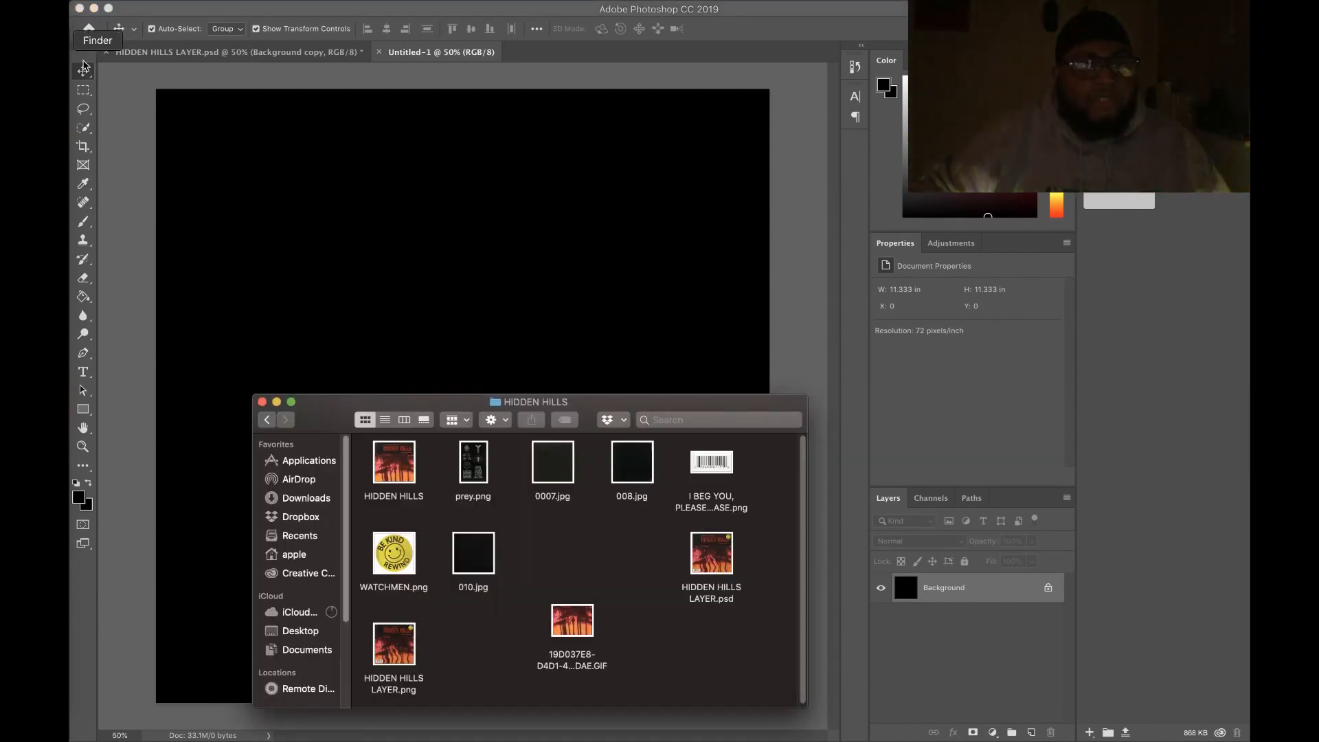
# - Place the palm-tree GIF and scale it to about 48.5 x 36.5 in, covering the canvas below a black band at its upper edge
pyautogui.click(402, 654)
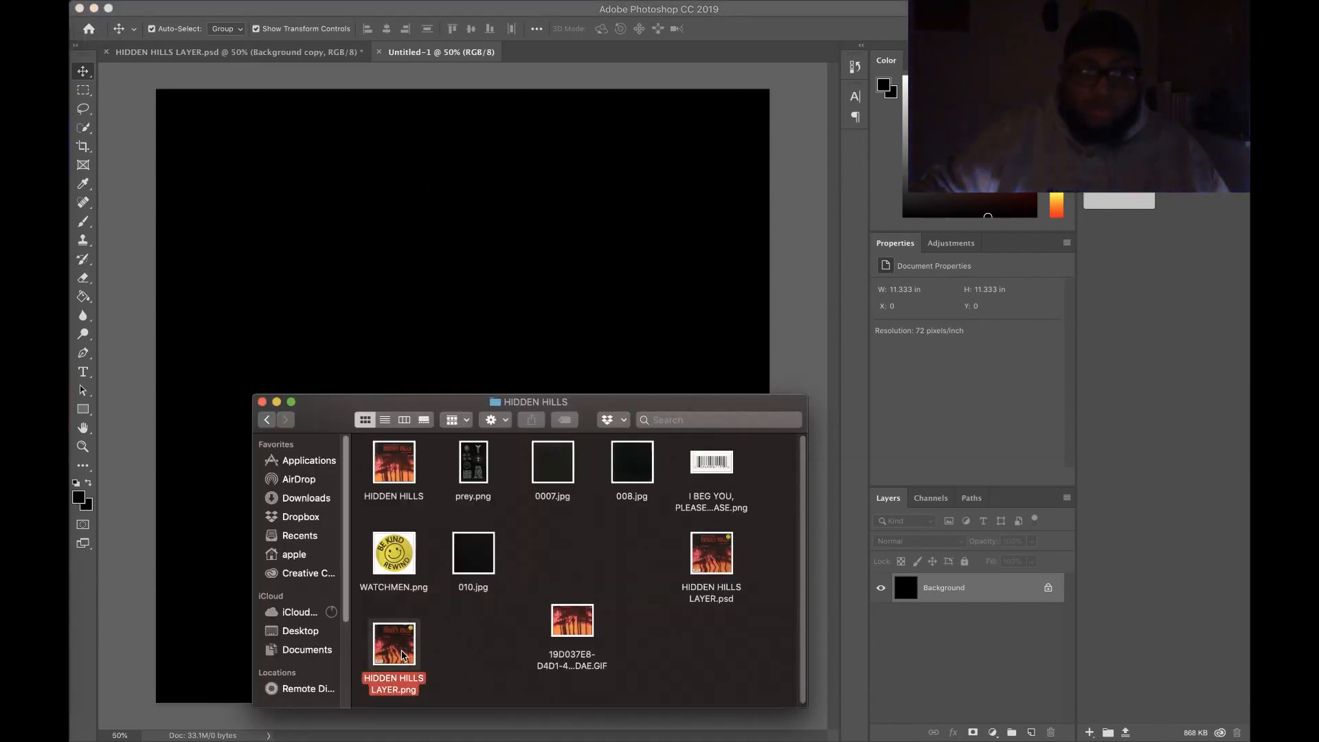
pyautogui.moveTo(395, 642); pyautogui.dragTo(498, 238)
pyautogui.moveTo(421, 427); pyautogui.dragTo(370, 728)
pyautogui.moveTo(472, 462); pyautogui.dragTo(475, 388)
pyautogui.moveTo(463, 289); pyautogui.dragTo(497, 348)
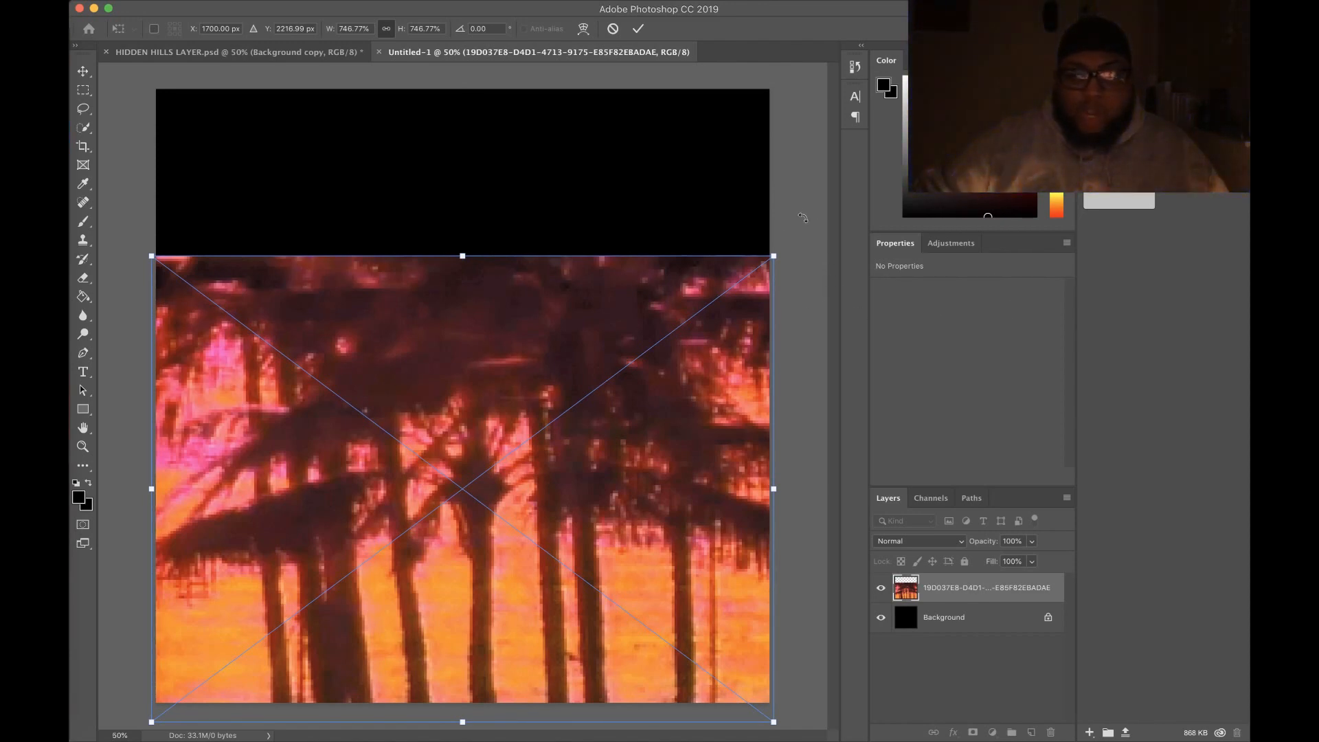
pyautogui.moveTo(464, 257); pyautogui.dragTo(465, 296)
pyautogui.moveTo(798, 249); pyautogui.dragTo(796, 246)
pyautogui.press('Return')
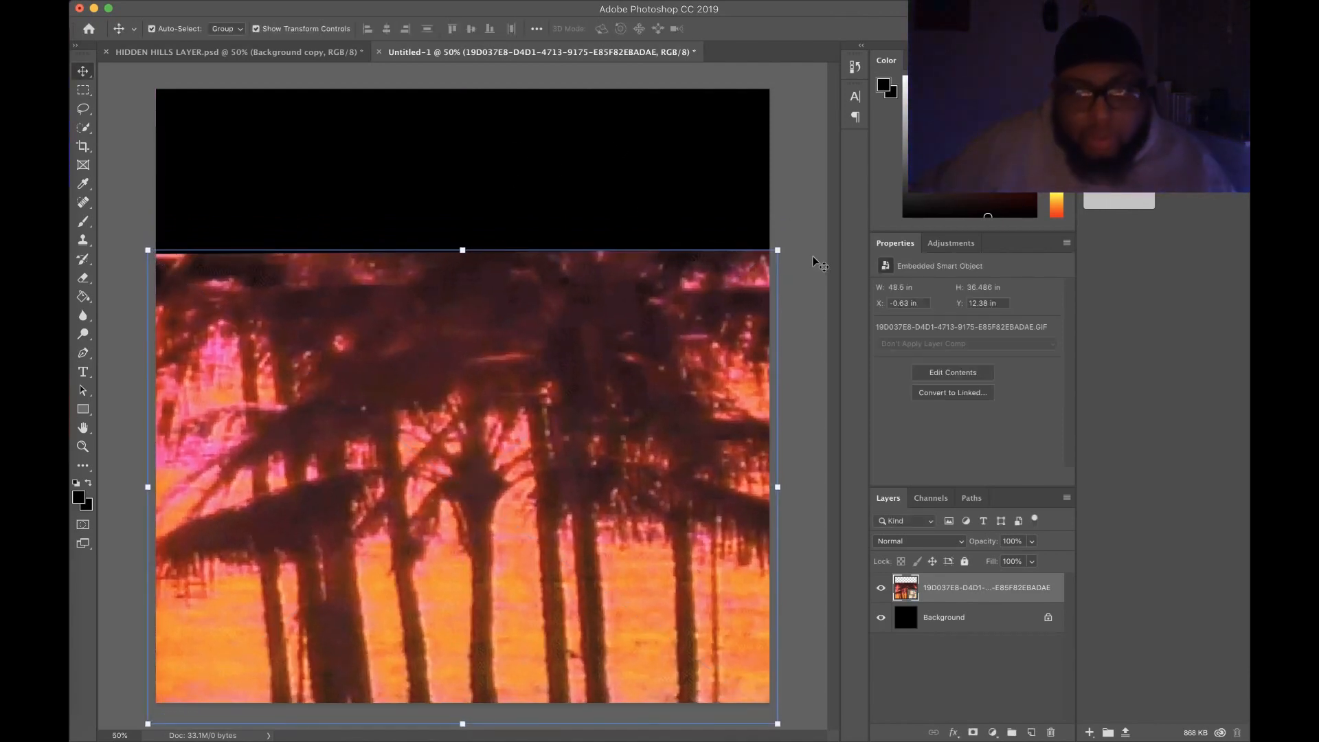
pyautogui.click(606, 172)
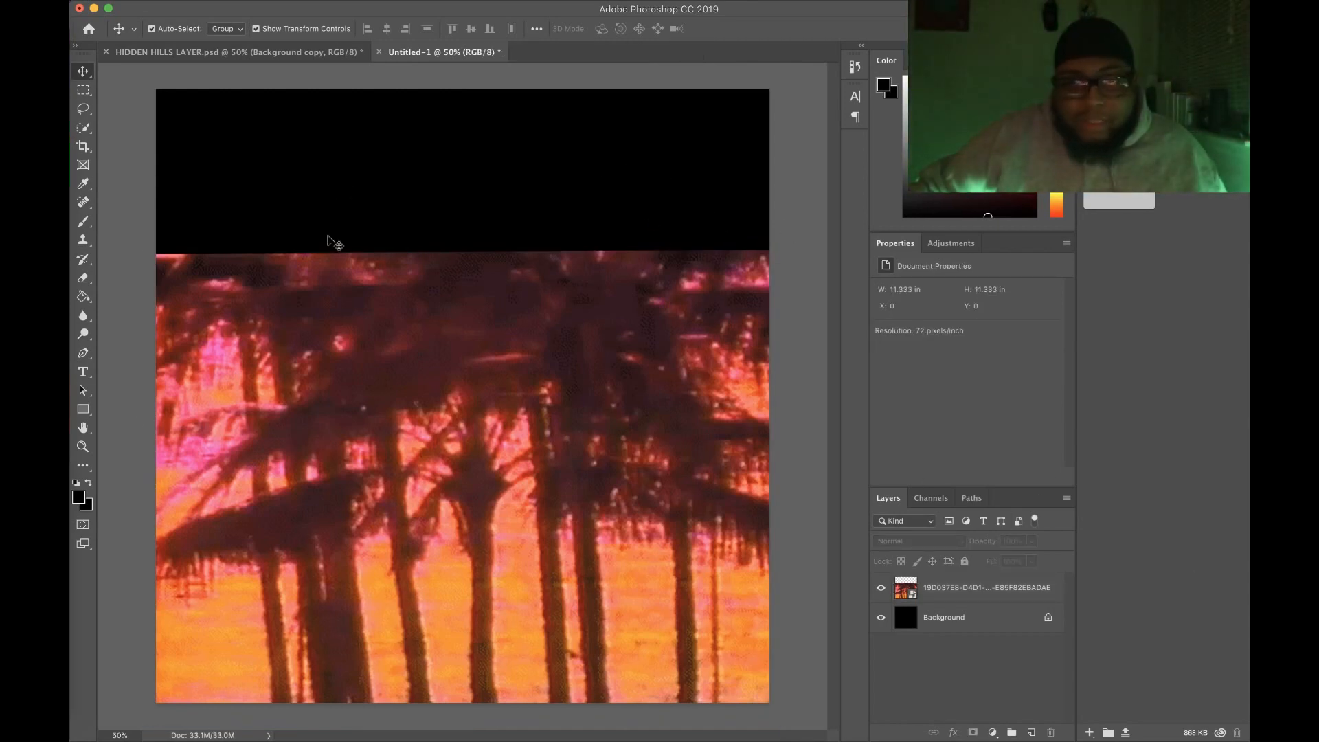
# - Add a Titania text line in the black band, enlarge it to about 162 pt, and colour it white (ffffff)
pyautogui.click(83, 371)
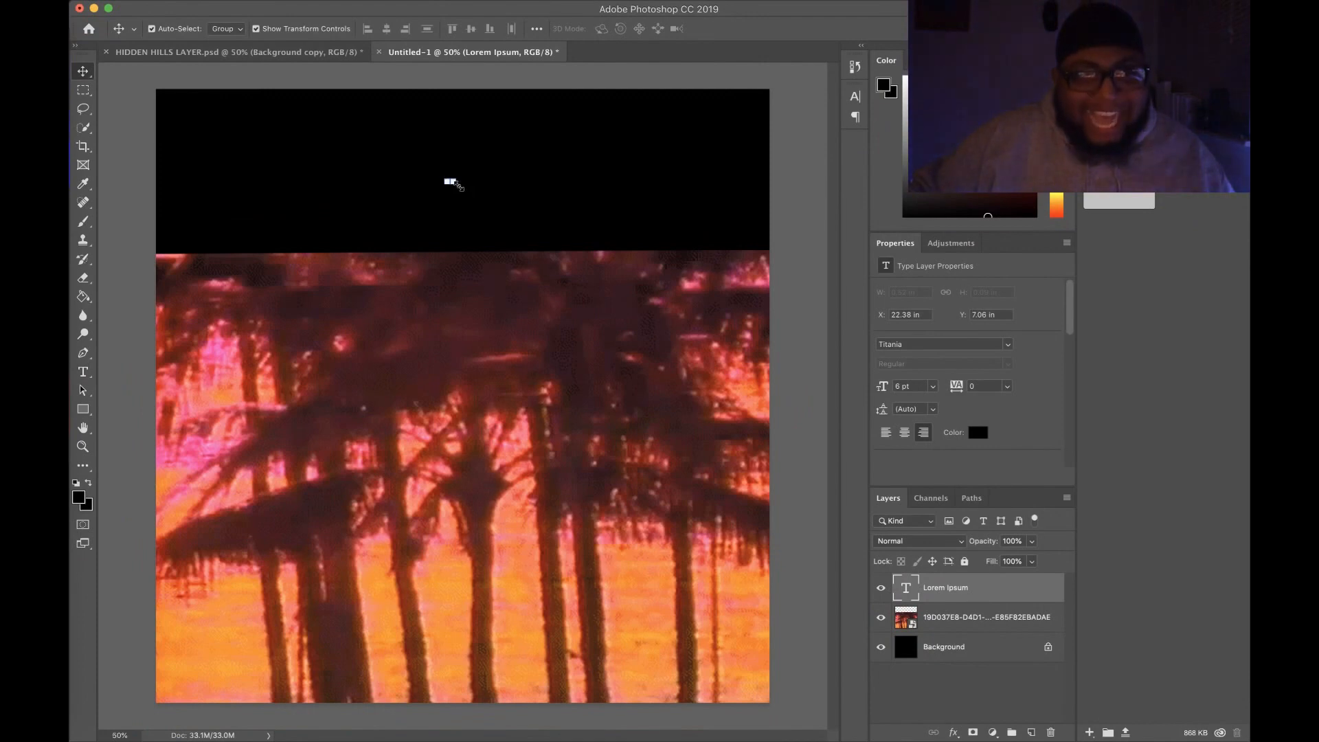
pyautogui.hotkey('ctrl', 't')
pyautogui.moveTo(464, 188); pyautogui.dragTo(628, 211)
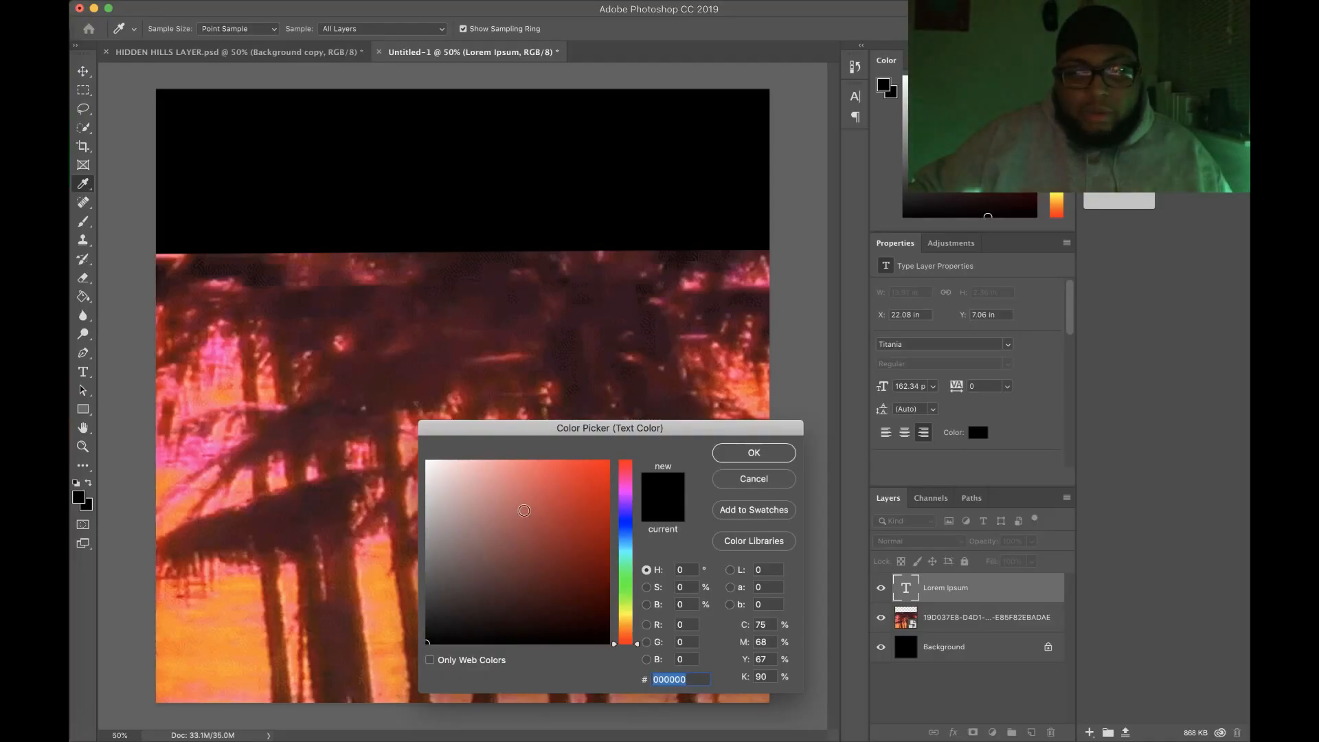
pyautogui.moveTo(481, 522); pyautogui.dragTo(374, 401)
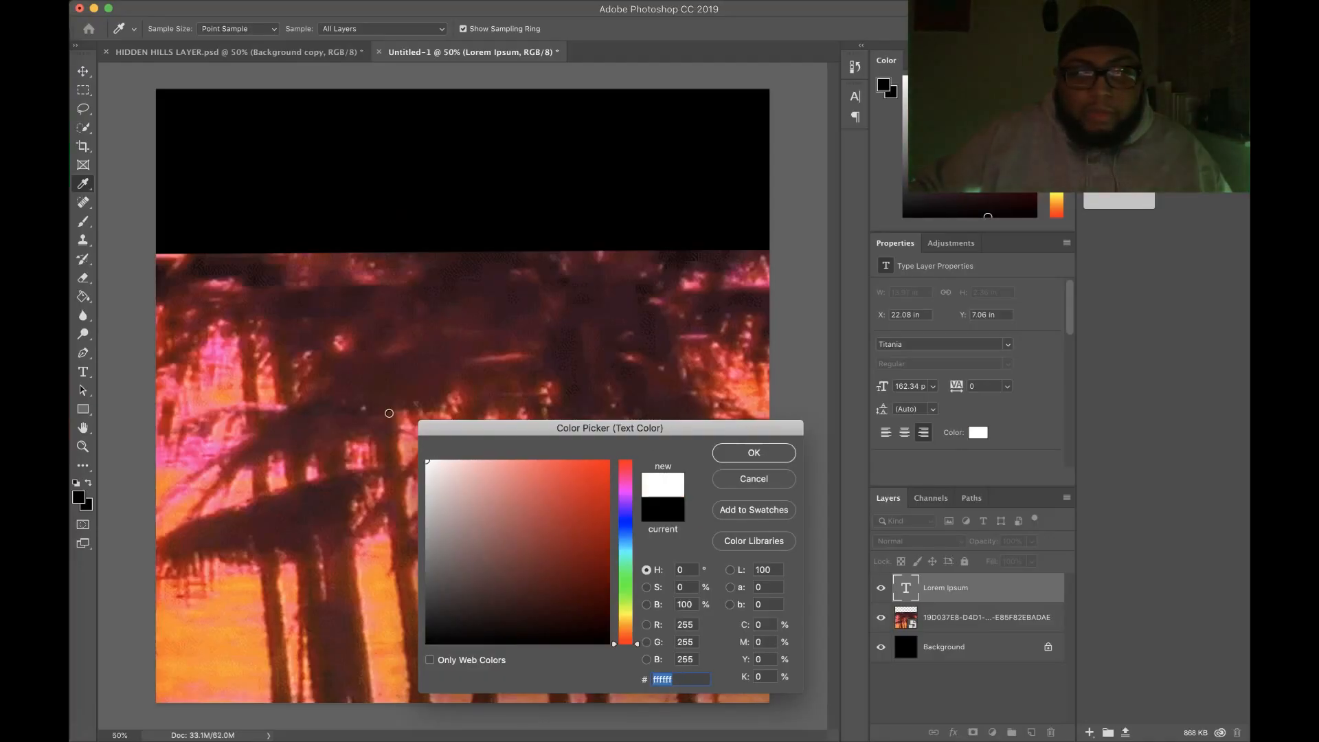
pyautogui.click(774, 457)
# - Replace the placeholder text with the title "HIDDEN HILLS"
pyautogui.hotkey('ctrl', 't')
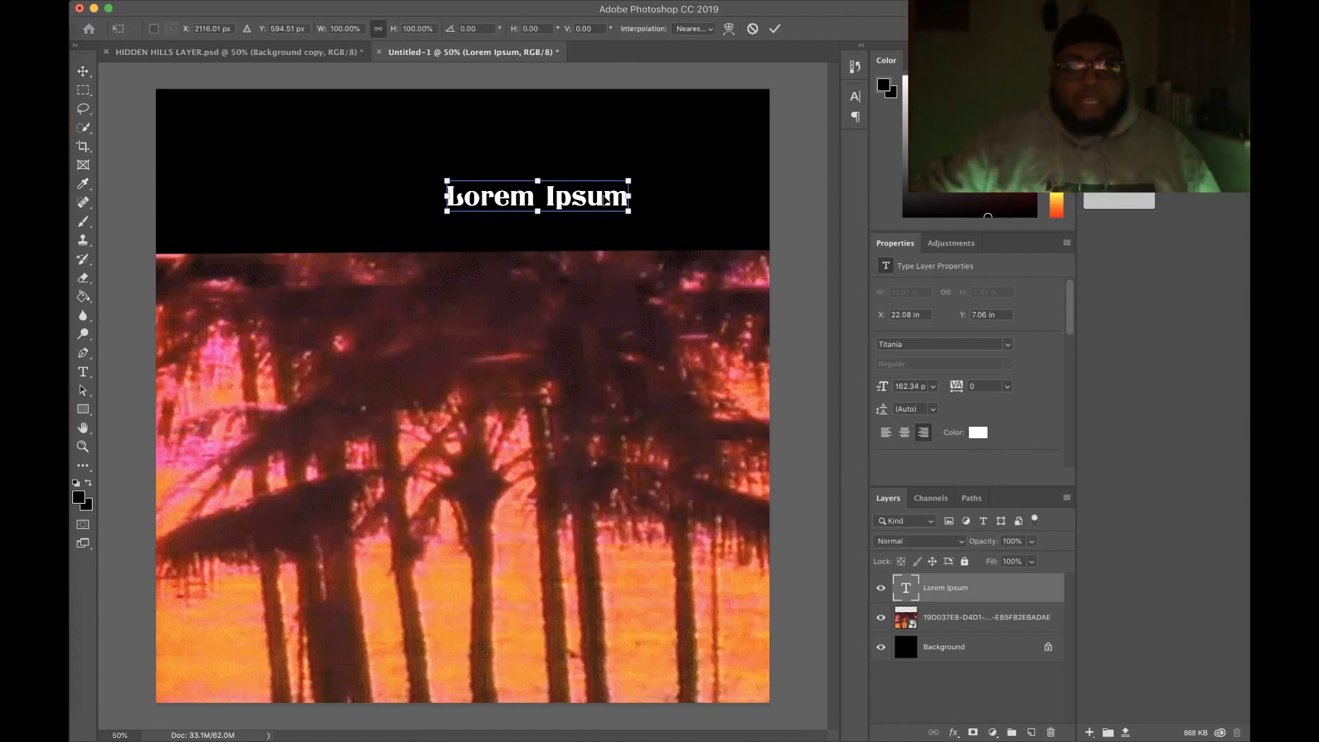
pyautogui.doubleClick(459, 182)
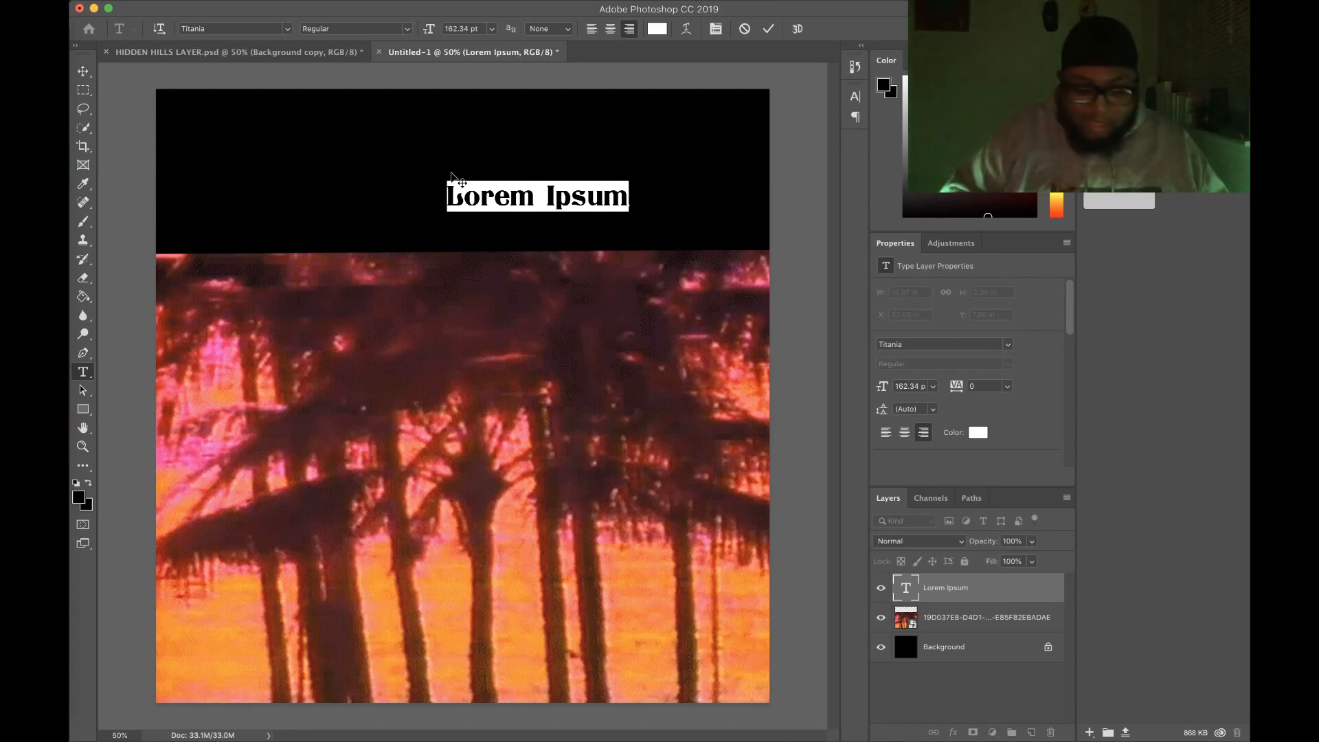
pyautogui.write('hidee')
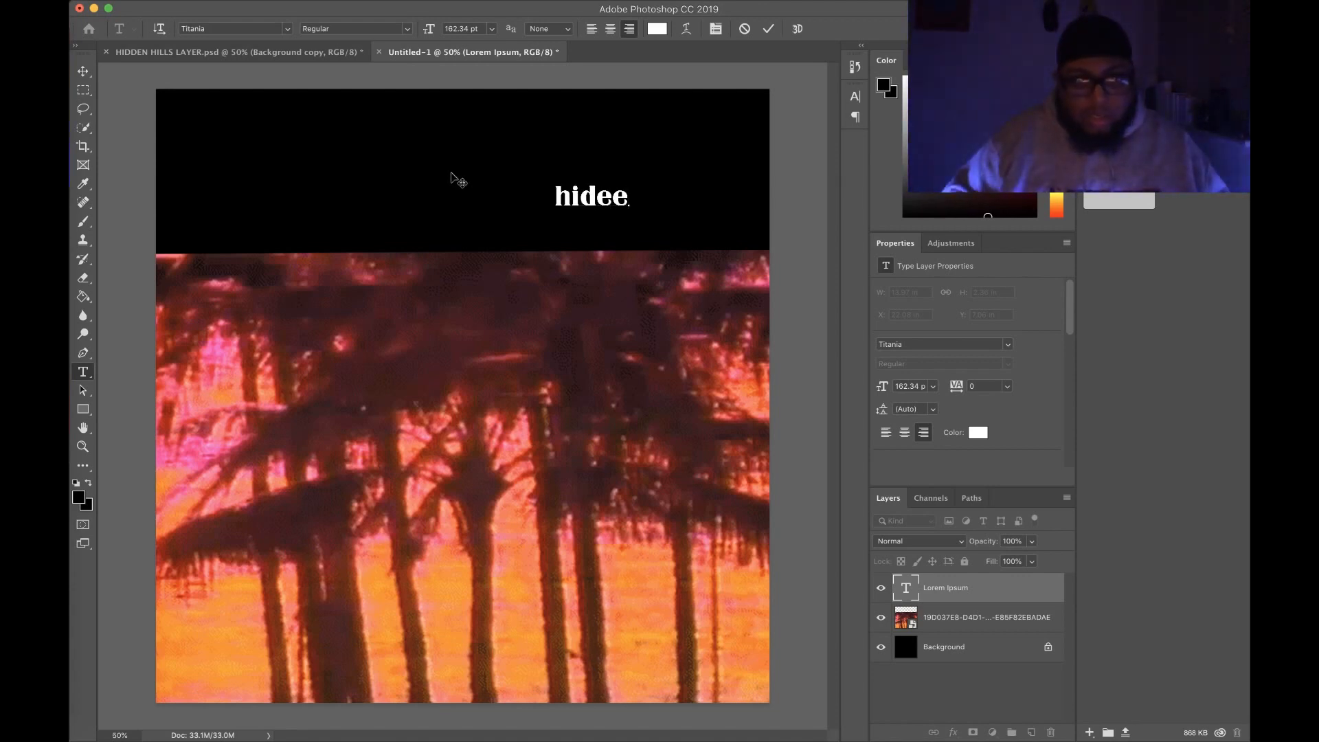
pyautogui.press('BackSpace')
pyautogui.press('BackSpace')
pyautogui.press('BackSpace')
pyautogui.press('BackSpace')
pyautogui.press('BackSpace')
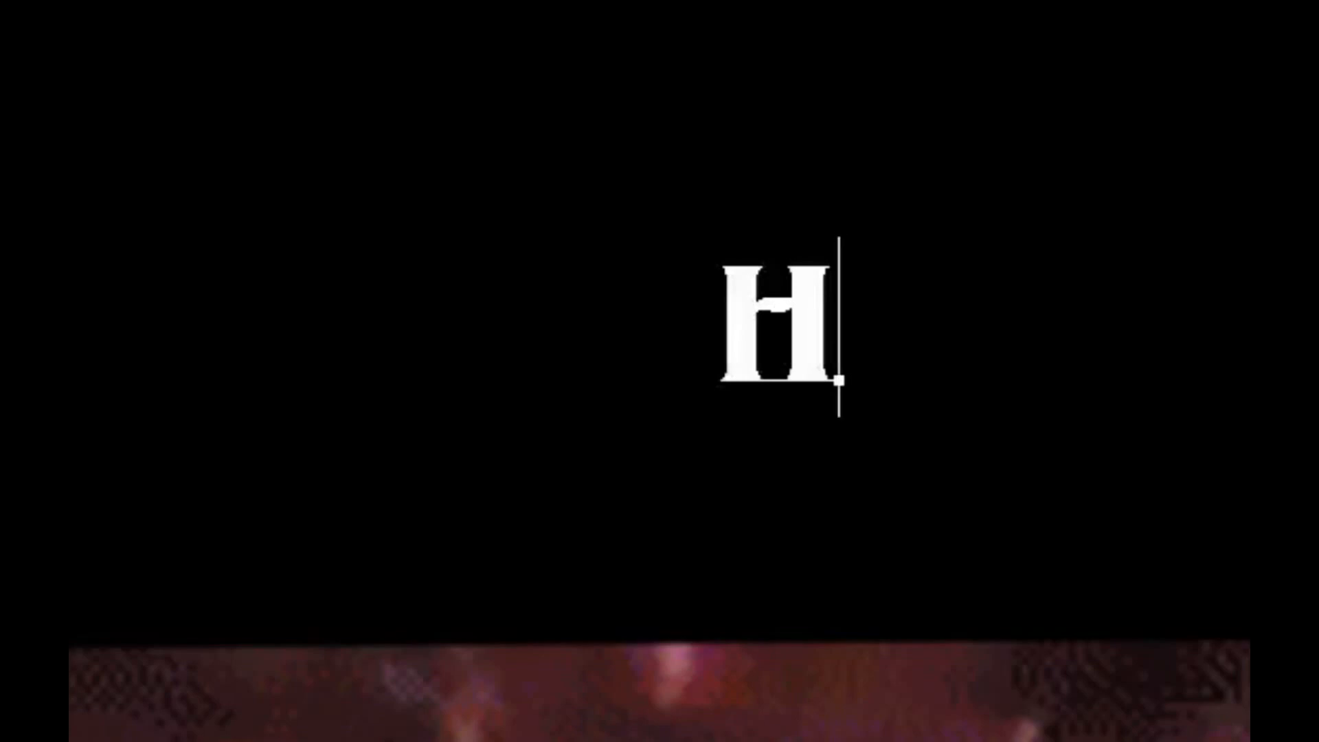
pyautogui.write('IDDEN')
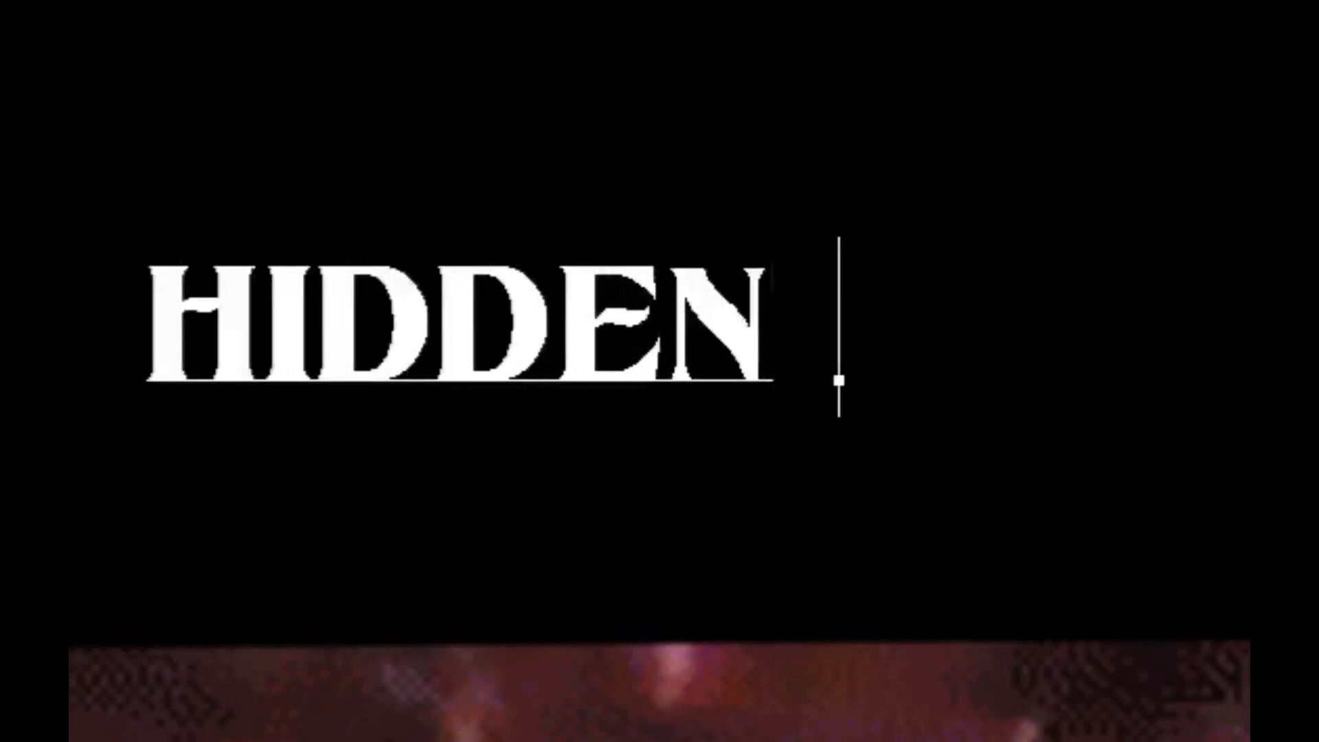
pyautogui.write(' HE')
pyautogui.press('BackSpace')
pyautogui.write('IL')
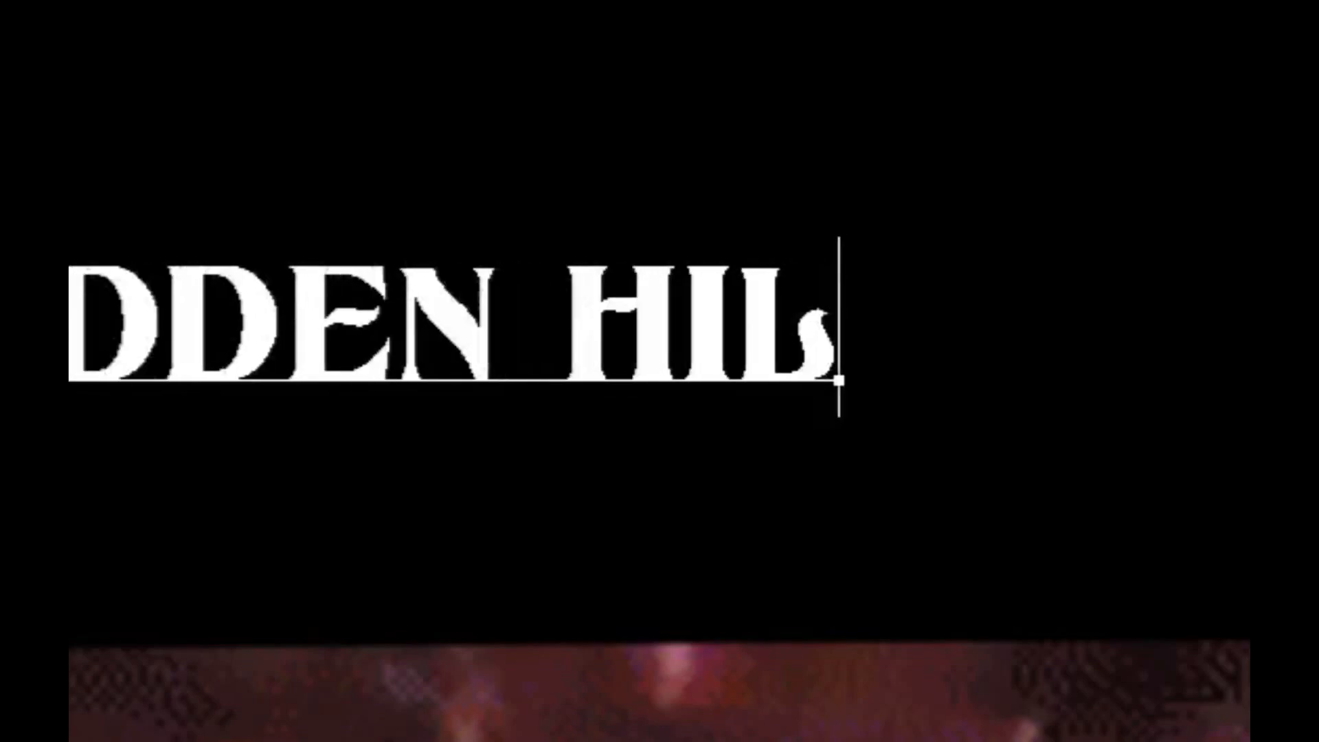
pyautogui.write('LS')
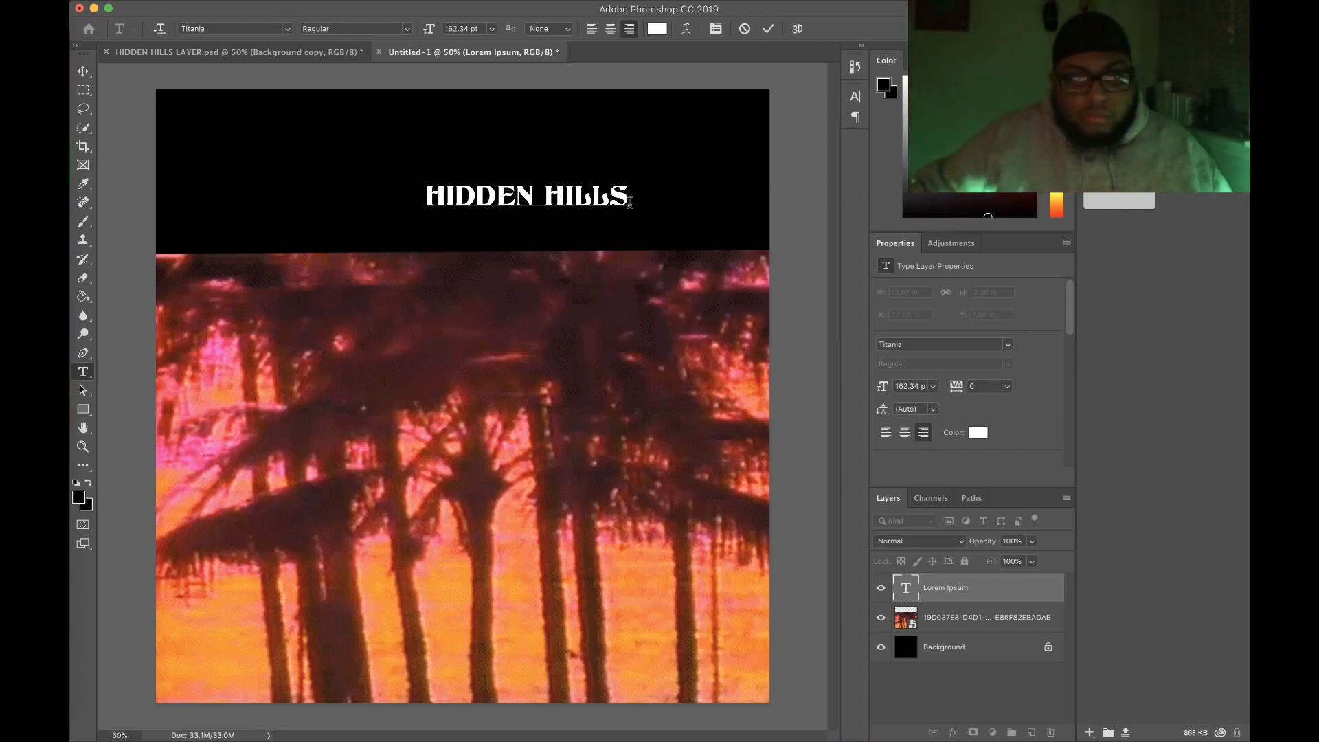
# - Scale the HIDDEN HILLS title to about 313 pt and position it toward the right side of the black band
pyautogui.click(82, 71)
pyautogui.hotkey('ctrl', 't')
pyautogui.moveTo(661, 216); pyautogui.dragTo(755, 267)
pyautogui.moveTo(677, 207); pyautogui.dragTo(650, 167)
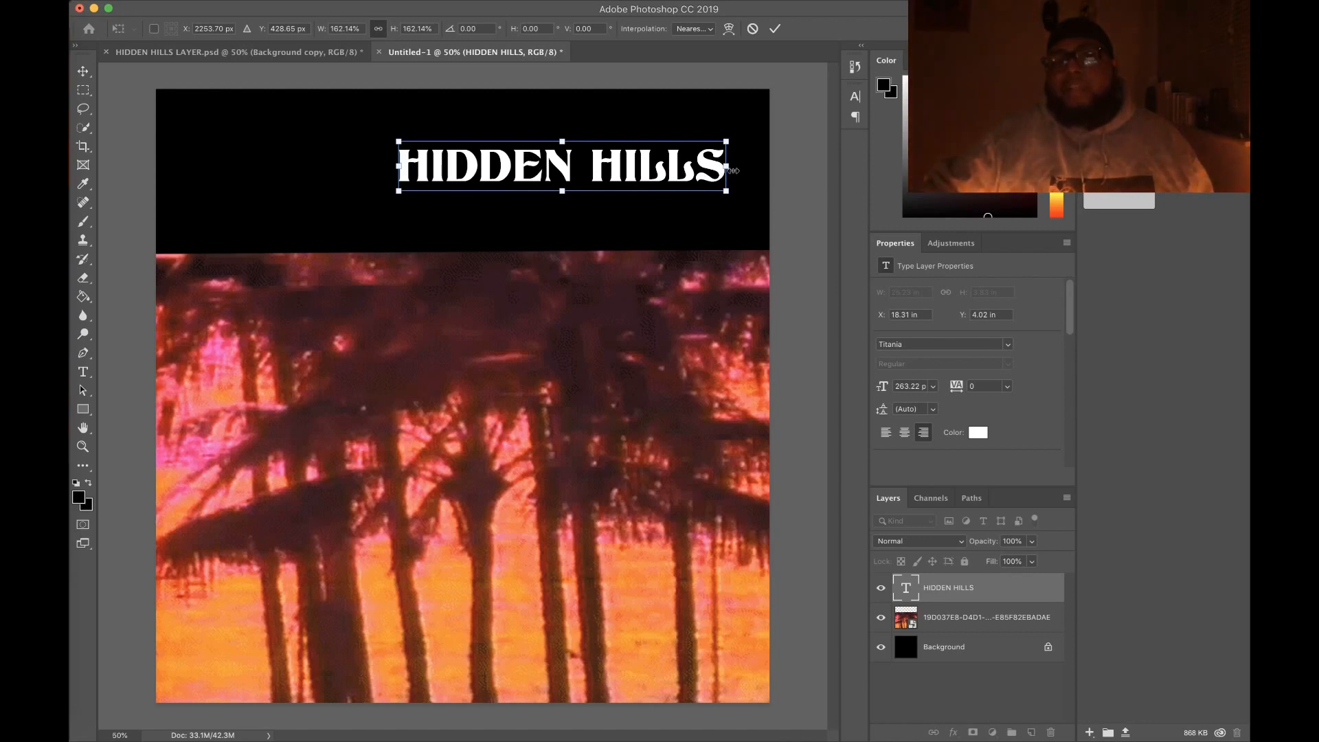
pyautogui.moveTo(729, 168); pyautogui.dragTo(747, 179)
pyautogui.moveTo(654, 167); pyautogui.dragTo(614, 159)
pyautogui.moveTo(709, 163); pyautogui.dragTo(751, 163)
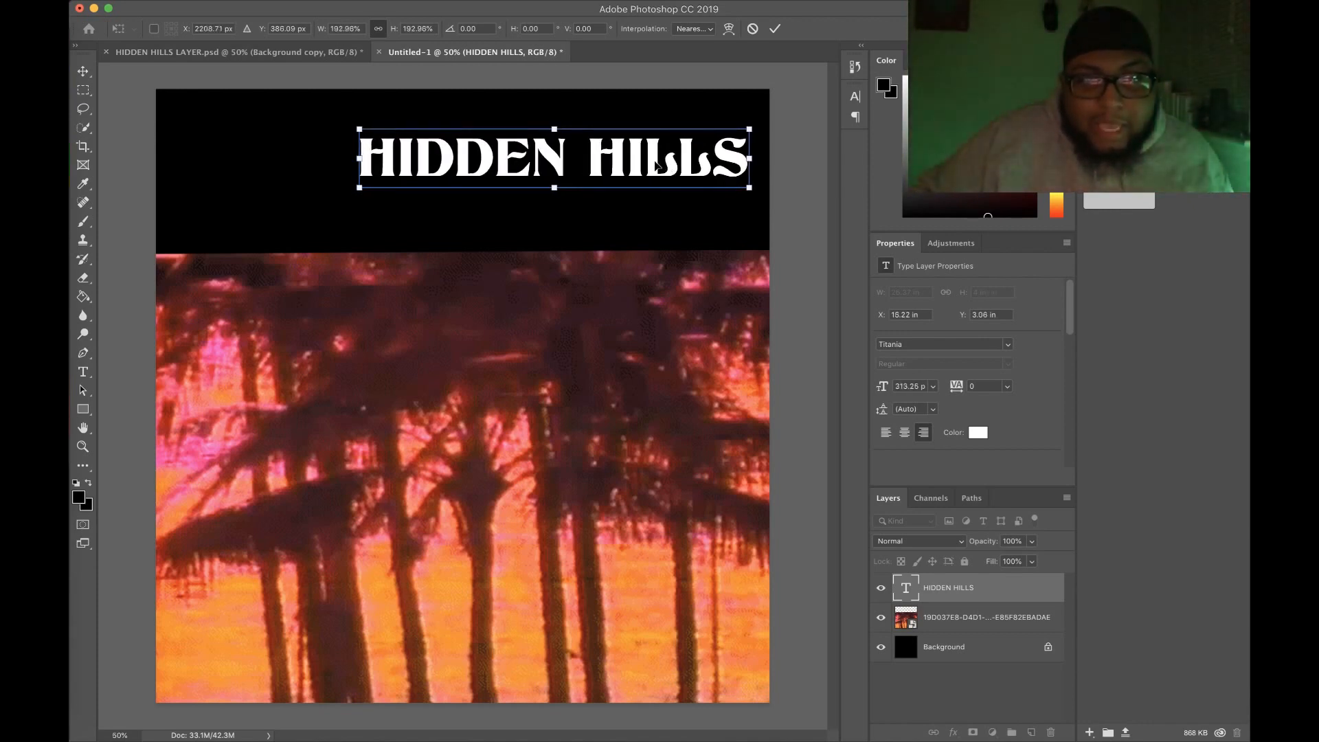
pyautogui.moveTo(661, 167); pyautogui.dragTo(638, 174)
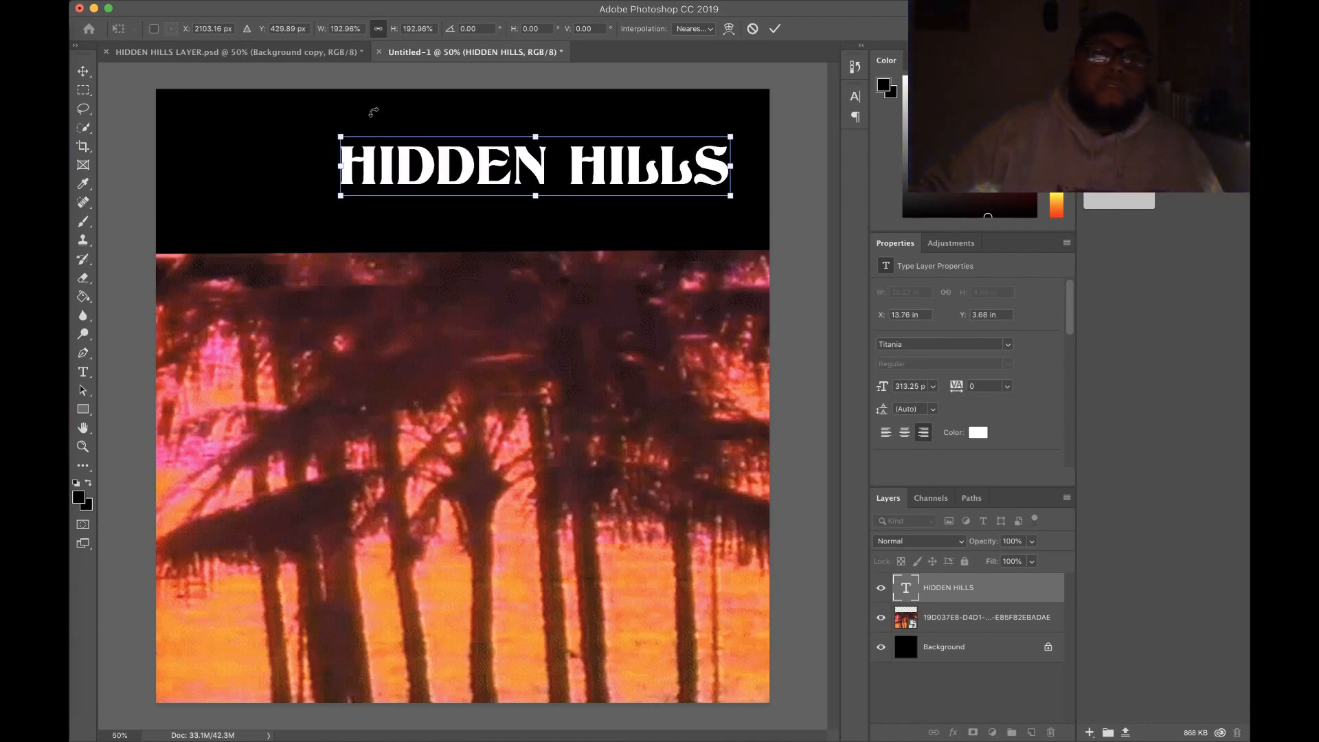
pyautogui.press('Return')
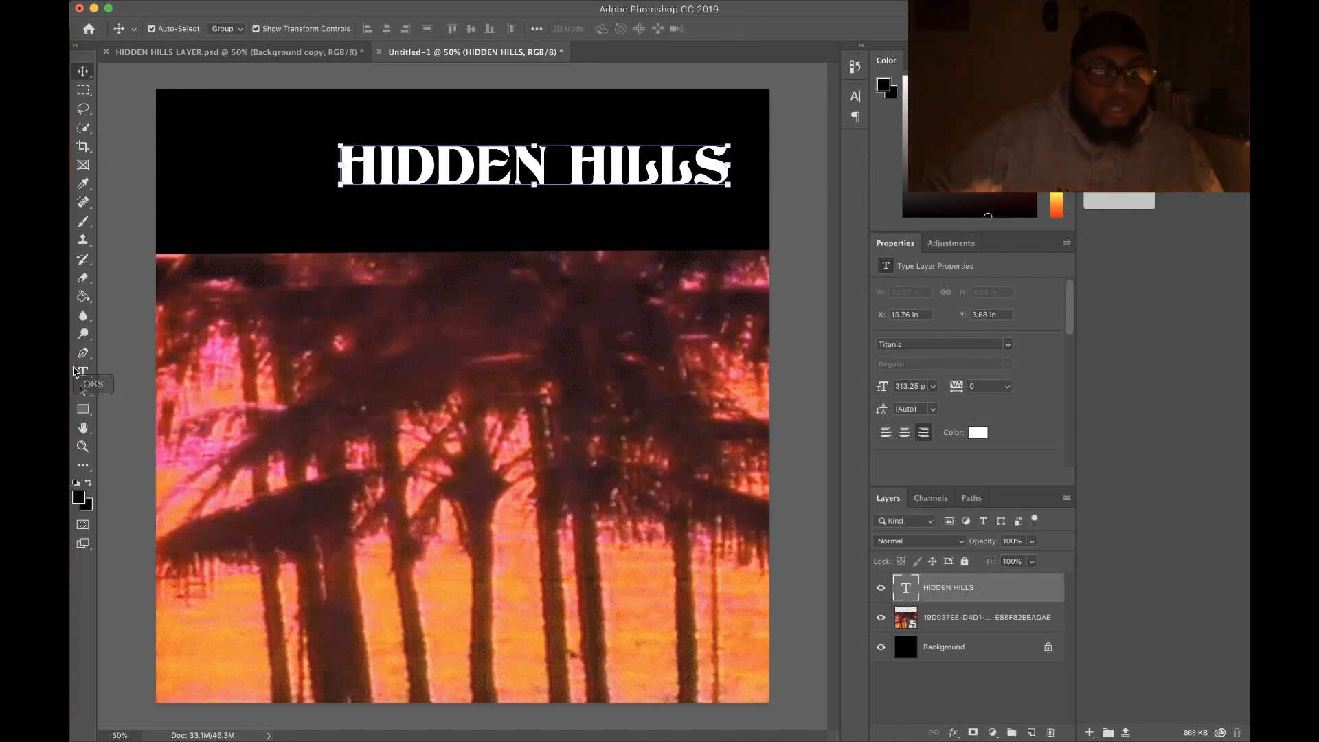
# - Add the text "BASED1 PILGRIM", scale it to about 118 pt, and align it above the title's left end
pyautogui.click(83, 372)
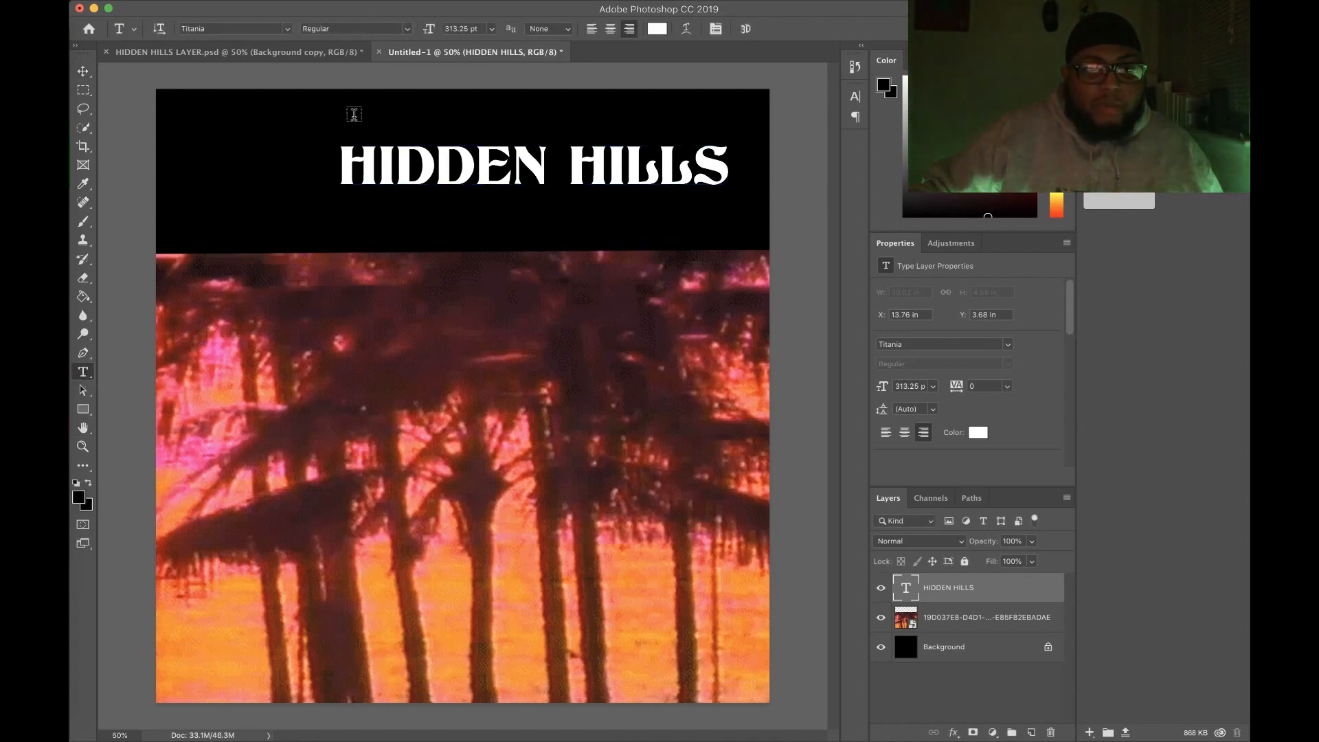
pyautogui.click(352, 114)
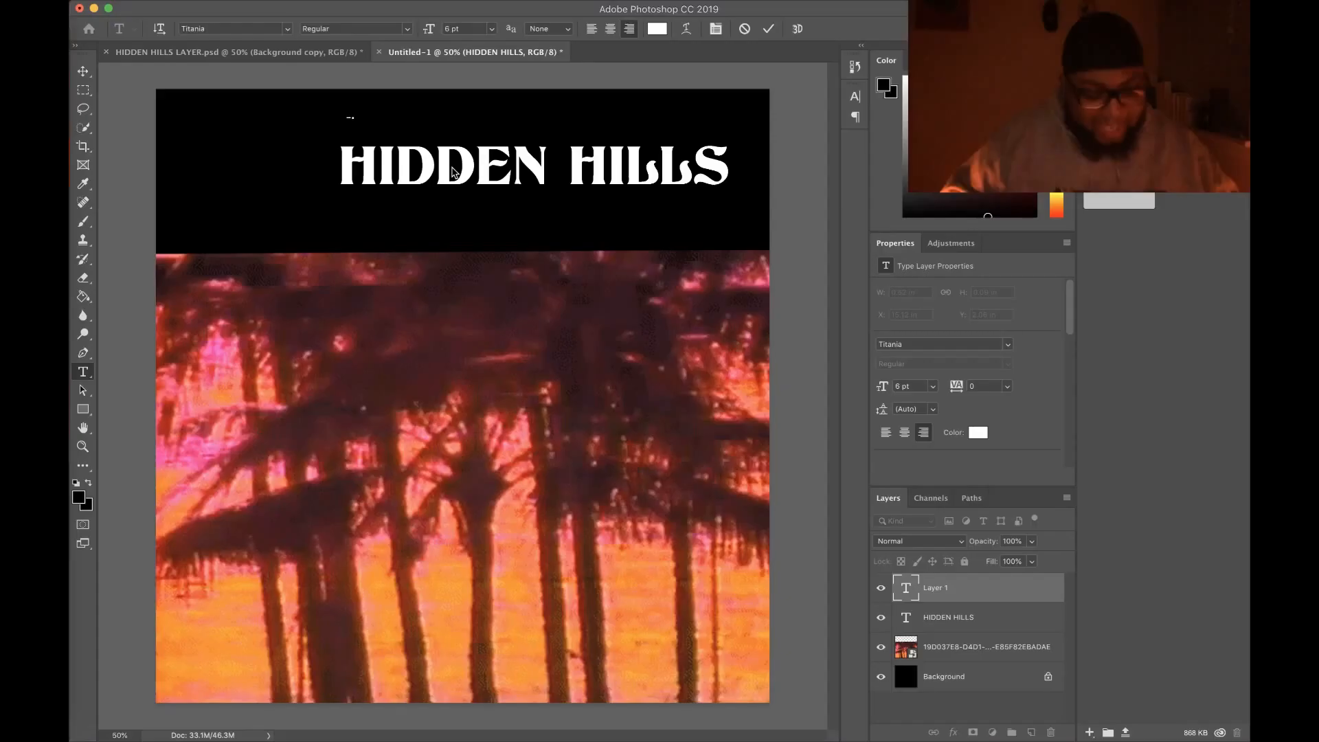
pyautogui.write('LS')
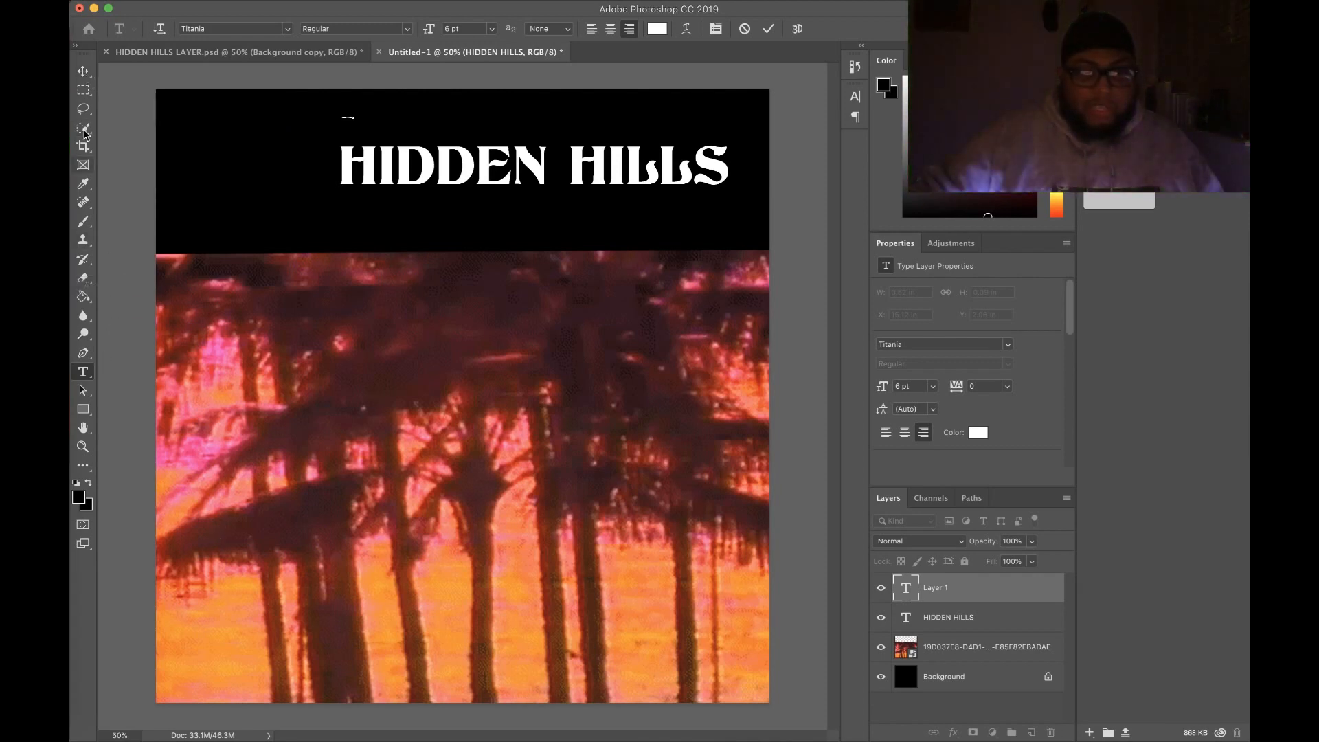
pyautogui.click(83, 73)
pyautogui.hotkey('ctrl', 't')
pyautogui.moveTo(360, 121); pyautogui.dragTo(526, 173)
pyautogui.moveTo(485, 132); pyautogui.dragTo(522, 125)
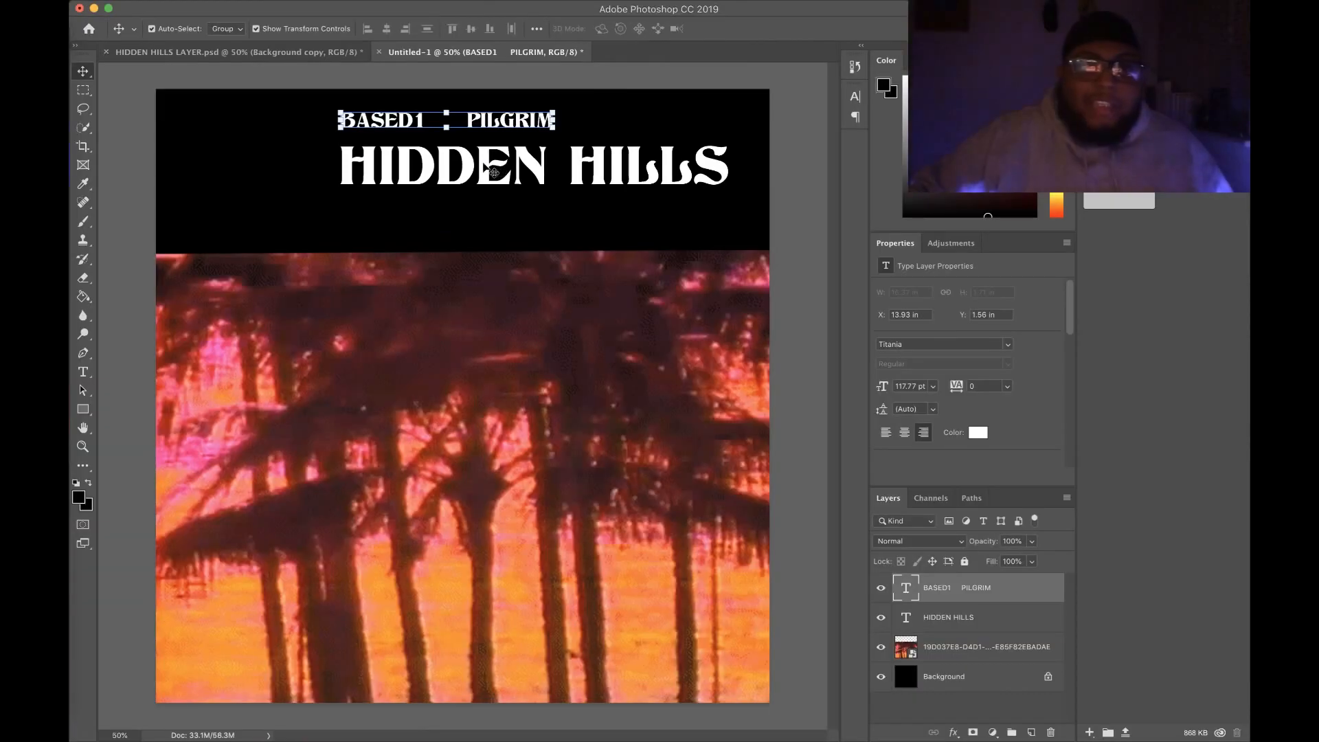
# - Scale the HIDDEN HILLS title to about 335 pt, tilt it 0.31° and reposition it toward the right side of the black band
pyautogui.click(492, 175)
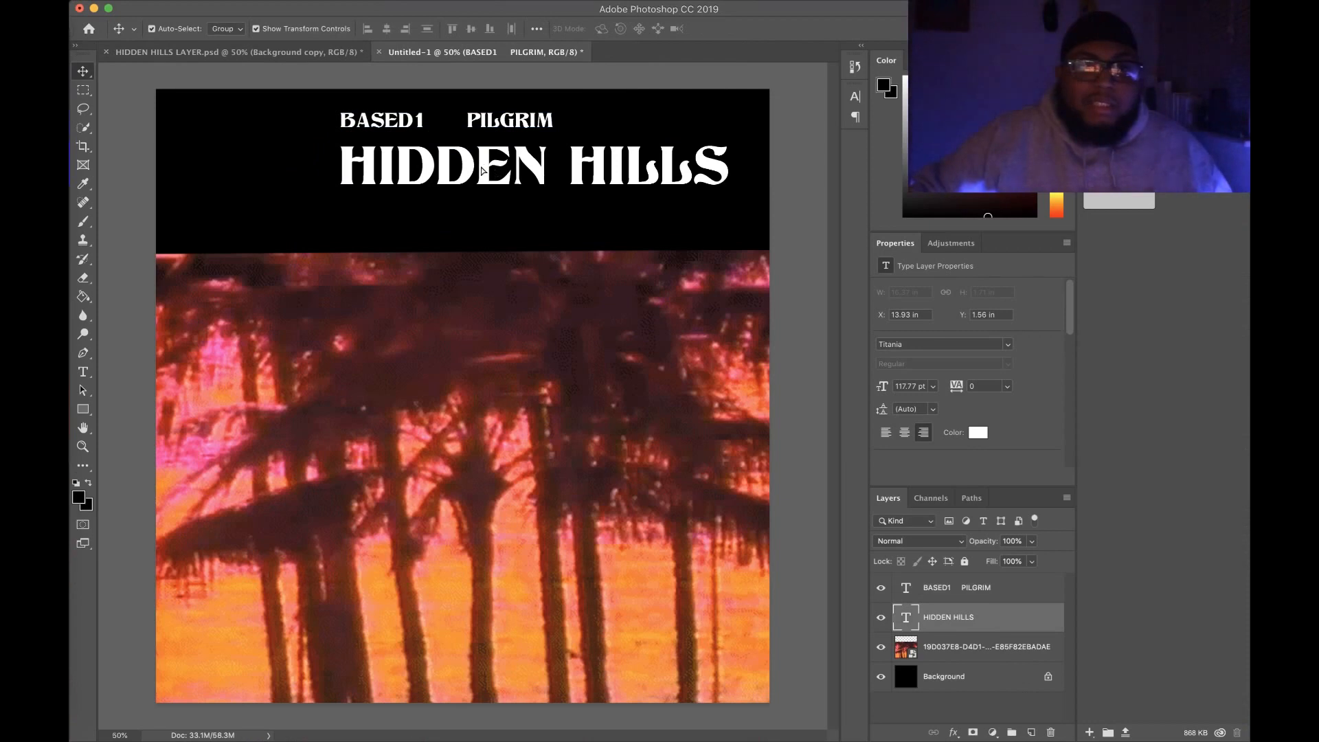
pyautogui.moveTo(492, 175); pyautogui.dragTo(454, 175)
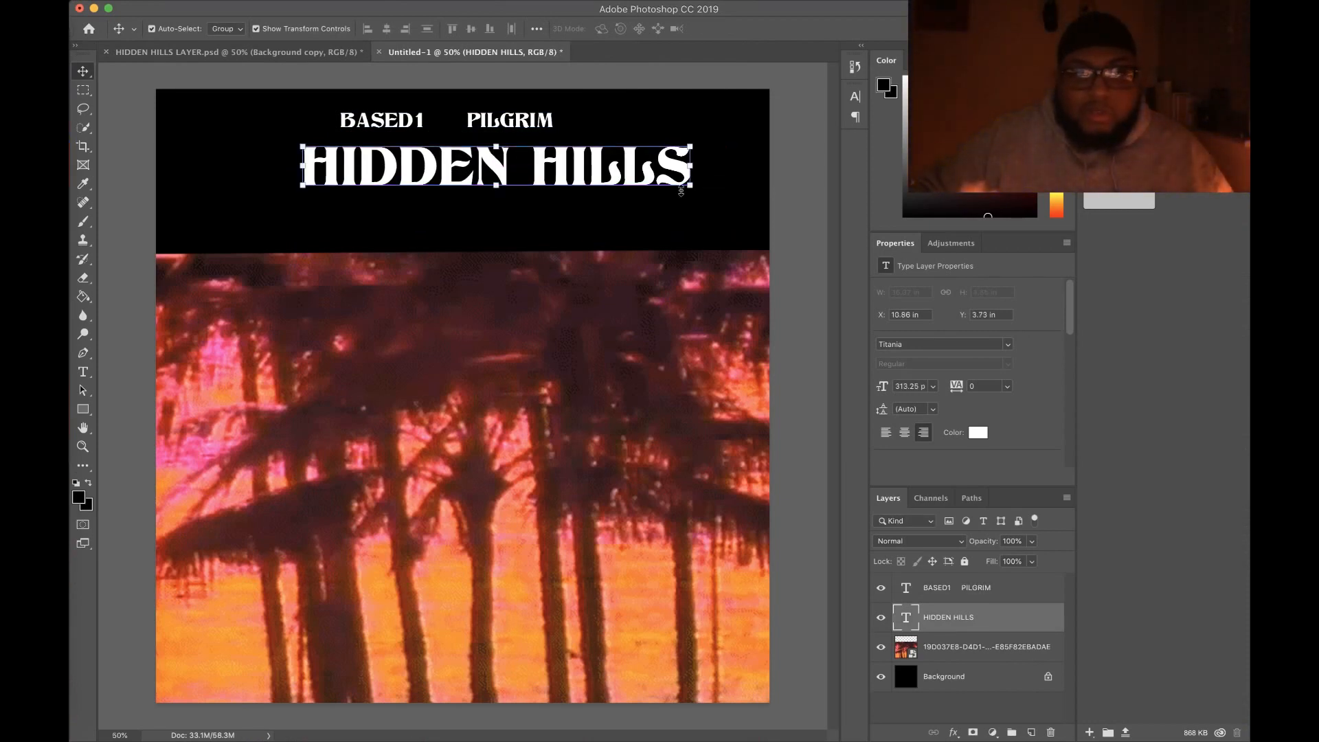
pyautogui.moveTo(690, 188); pyautogui.dragTo(736, 209)
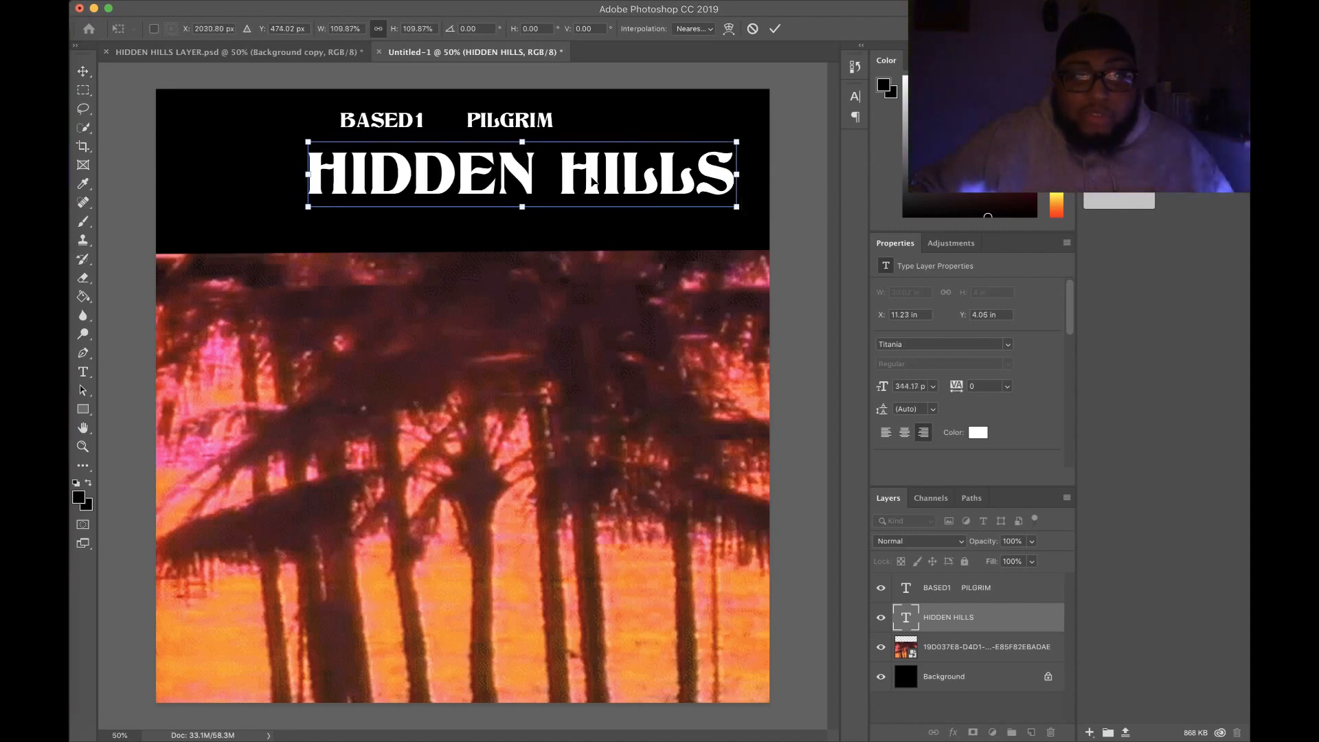
pyautogui.moveTo(588, 185); pyautogui.dragTo(586, 182)
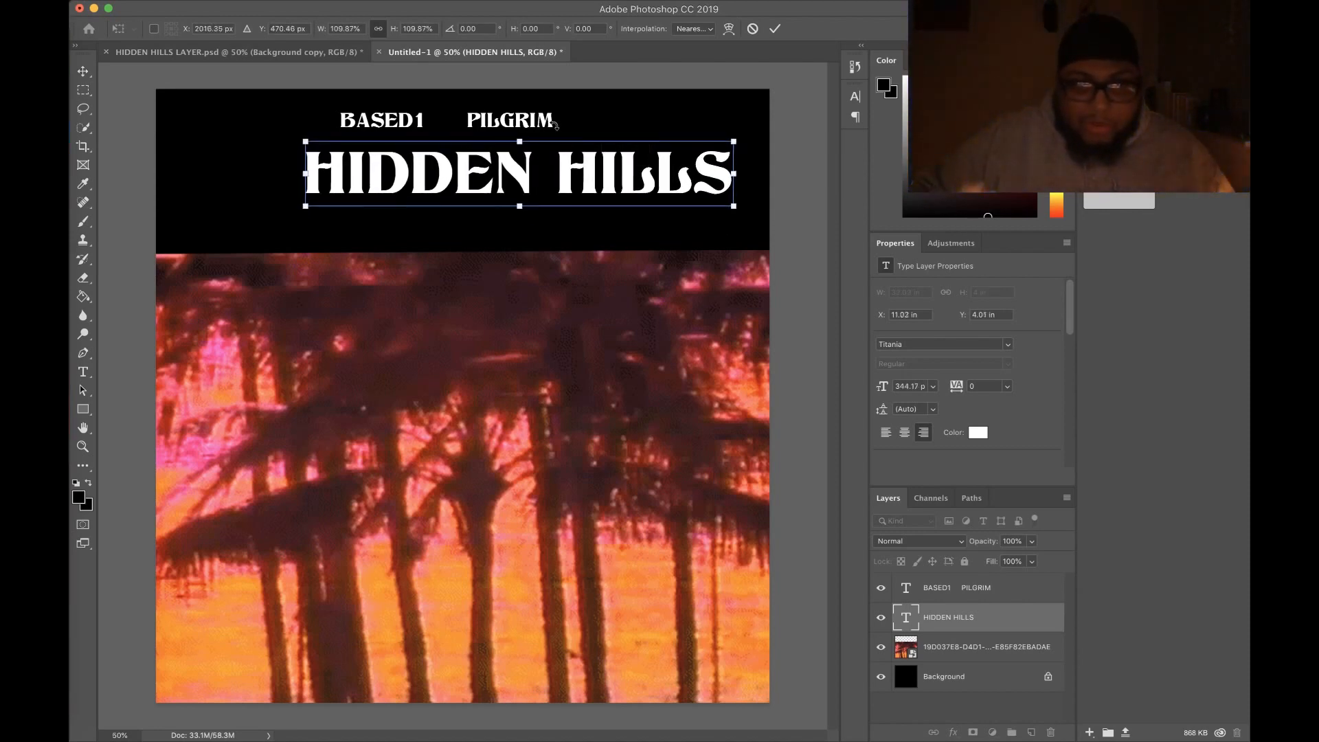
pyautogui.moveTo(734, 211); pyautogui.dragTo(721, 206)
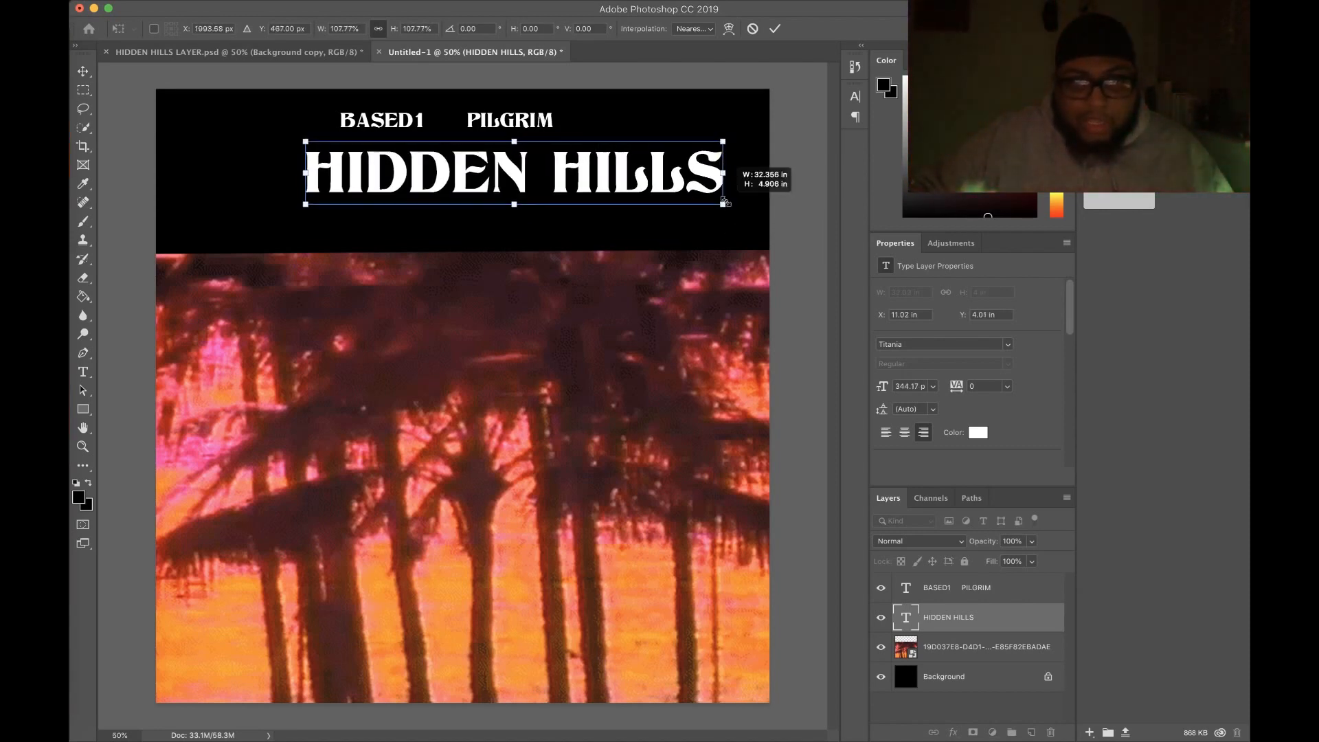
pyautogui.moveTo(605, 175); pyautogui.dragTo(616, 175)
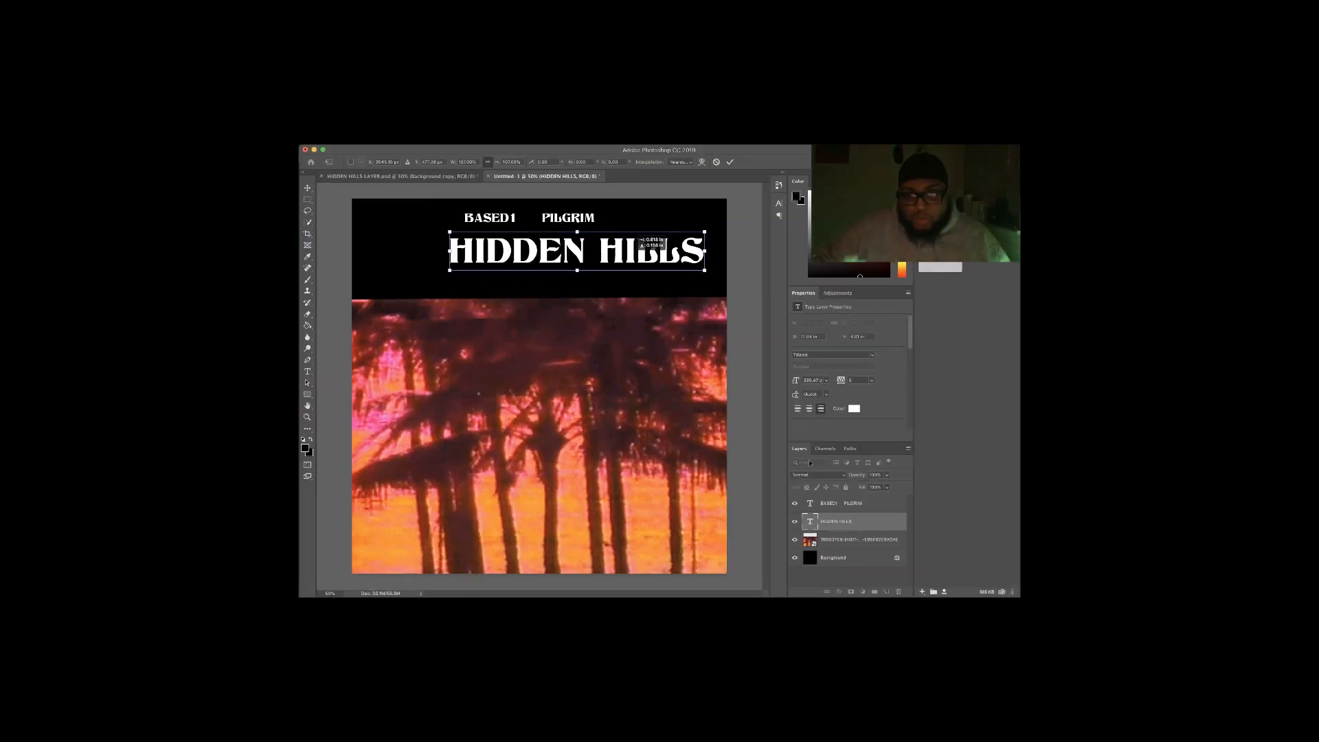
pyautogui.moveTo(636, 236); pyautogui.dragTo(636, 235)
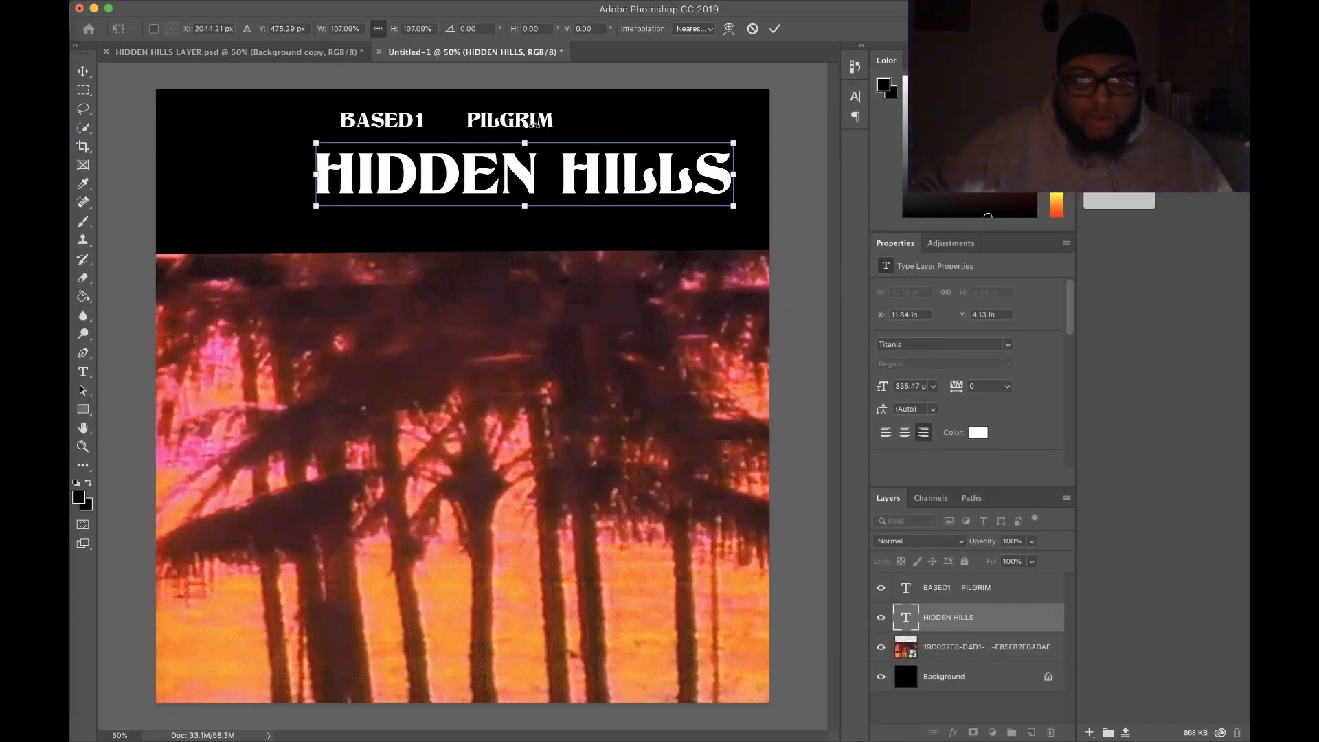
pyautogui.moveTo(248, 123); pyautogui.dragTo(262, 126)
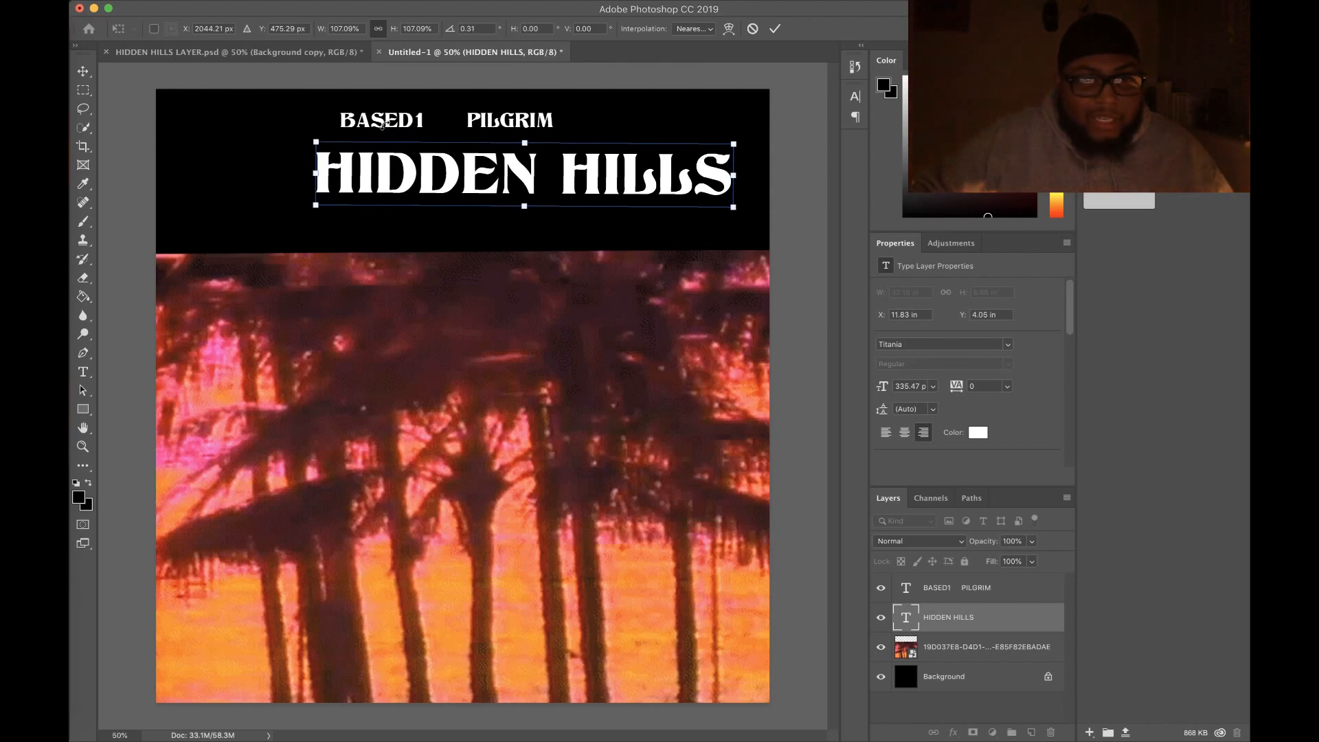
pyautogui.press('Return')
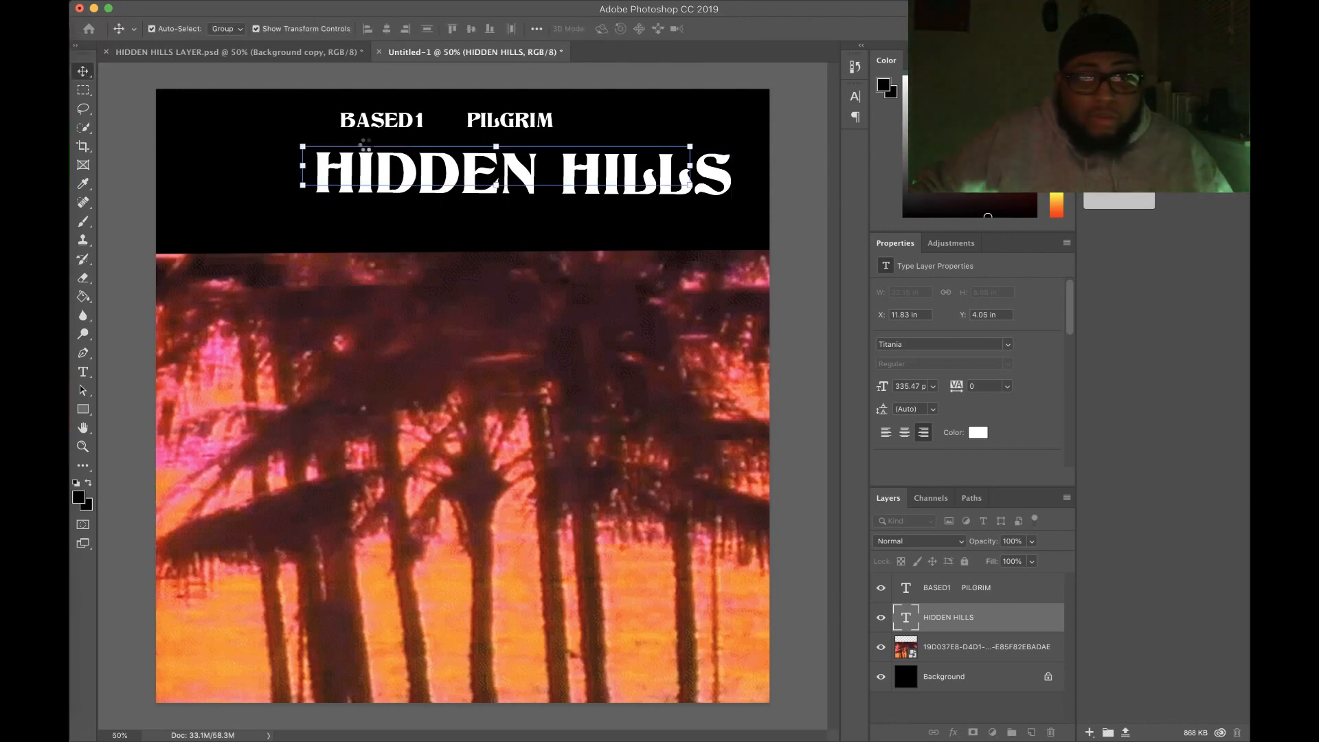
# - Scale the BASED1 PILGRIM line to about 130 pt and align its left end with the HIDDEN HILLS title
pyautogui.click(531, 124)
pyautogui.hotkey('ctrl', 't')
pyautogui.moveTo(531, 125)
pyautogui.mouseDown()
pyautogui.moveTo(398, 117)
pyautogui.moveTo(528, 127)
pyautogui.mouseUp()
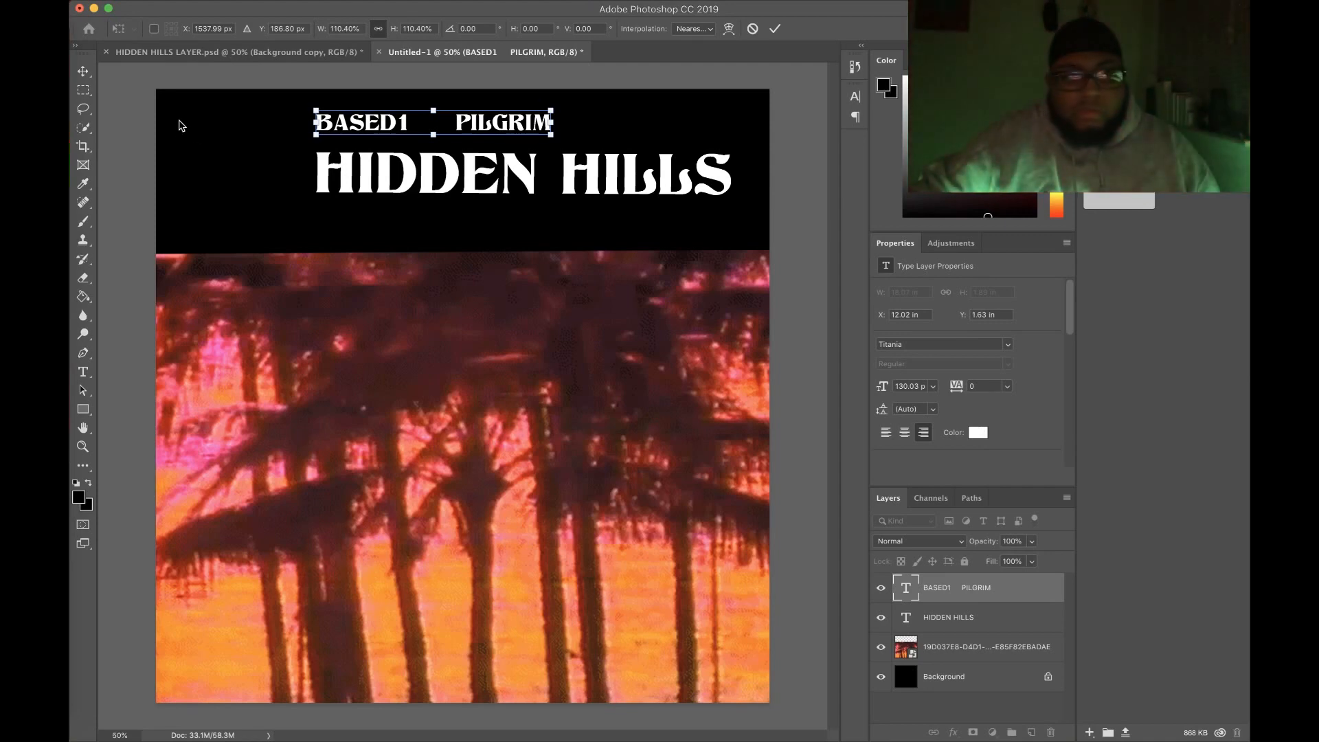
pyautogui.press('Return')
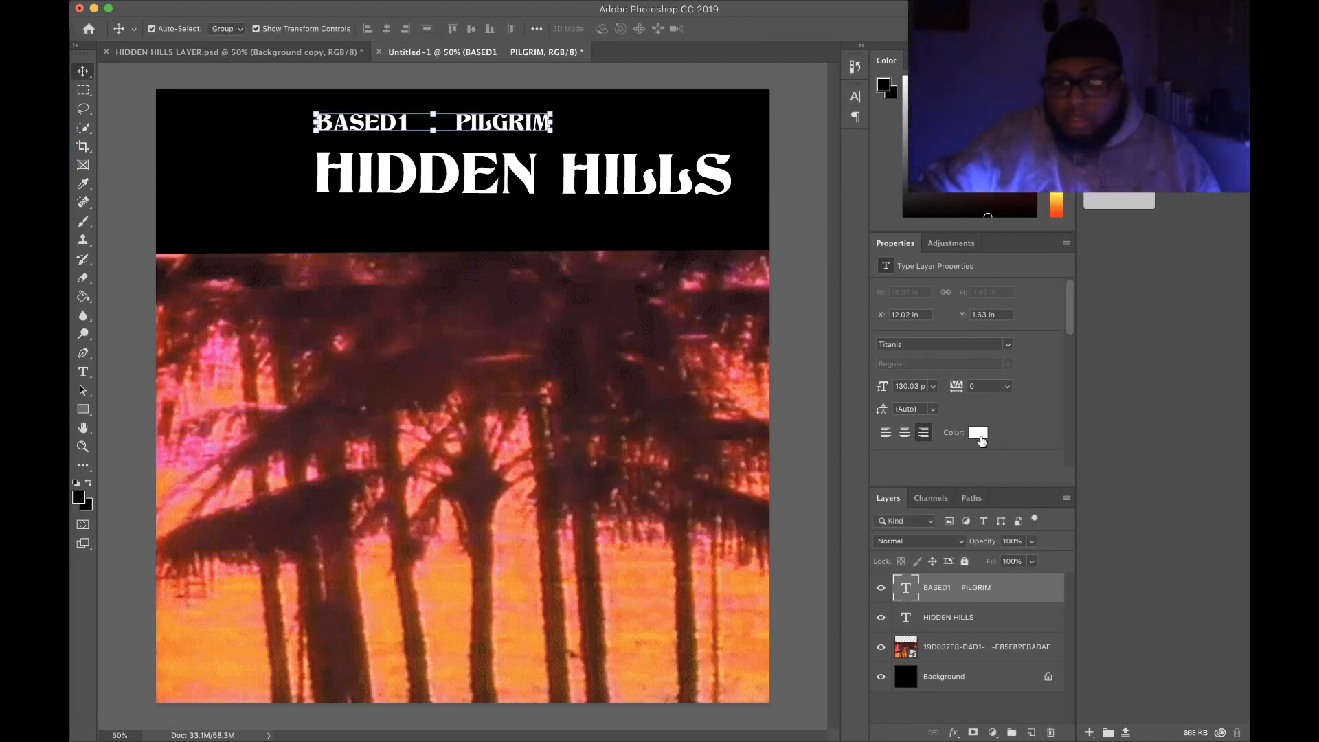
# - Colour the BASED1 PILGRIM text muted red (af4046), sampling the tone from the palm-tree image
pyautogui.click(978, 433)
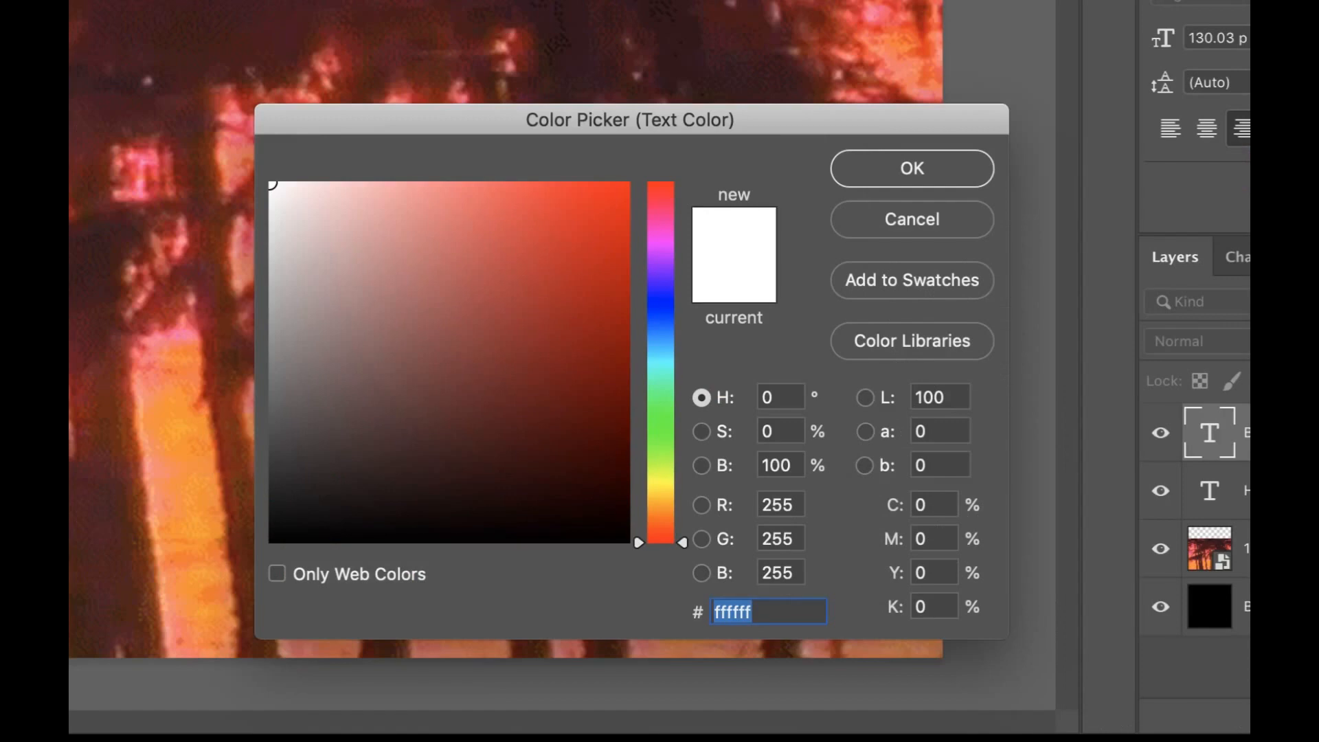
pyautogui.click(165, 335)
pyautogui.click(143, 172)
pyautogui.click(200, 206)
pyautogui.click(103, 288)
pyautogui.click(159, 234)
pyautogui.click(147, 184)
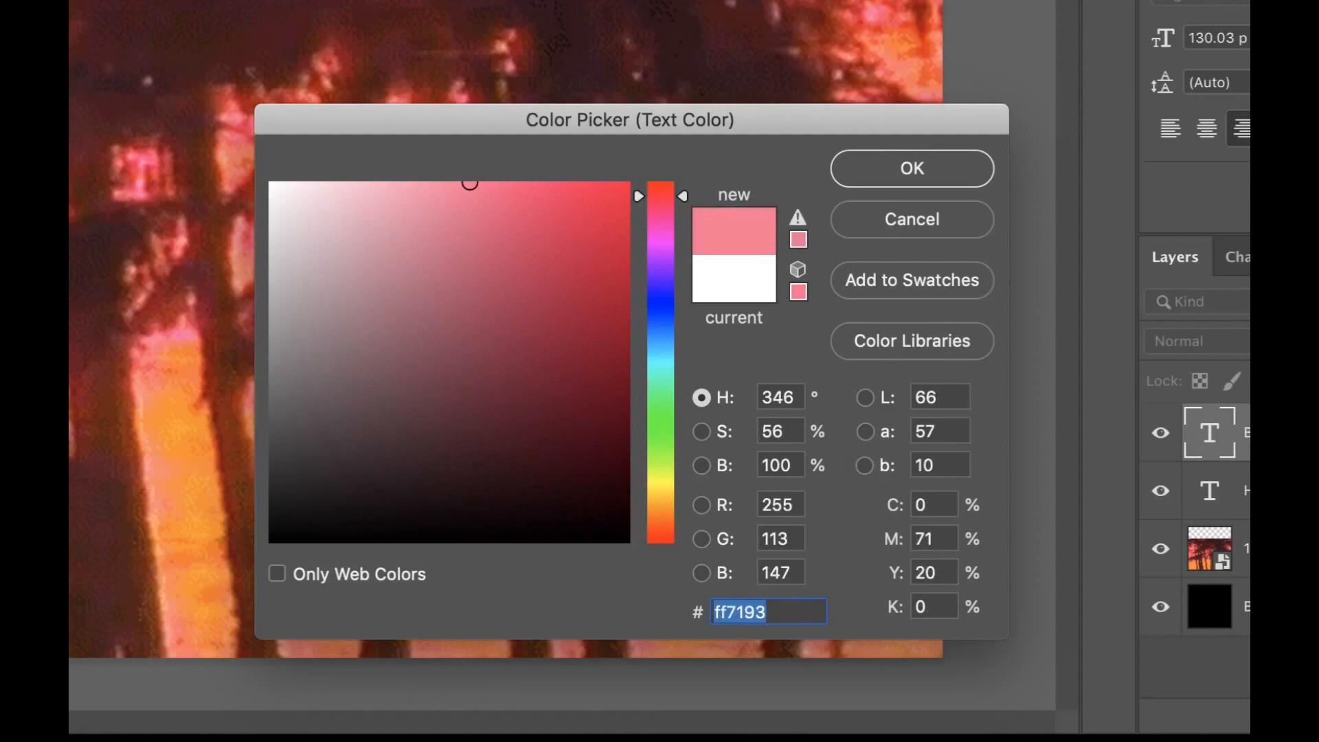
pyautogui.click(137, 227)
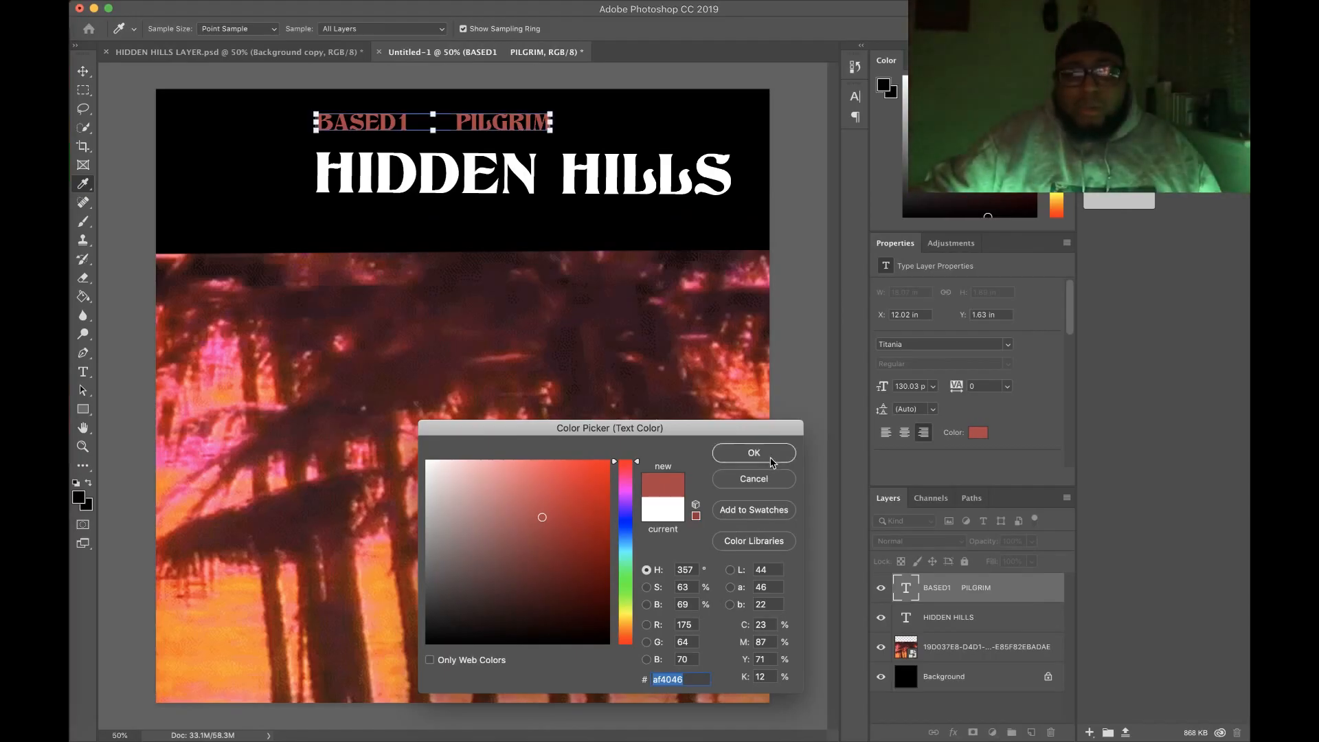
pyautogui.click(763, 453)
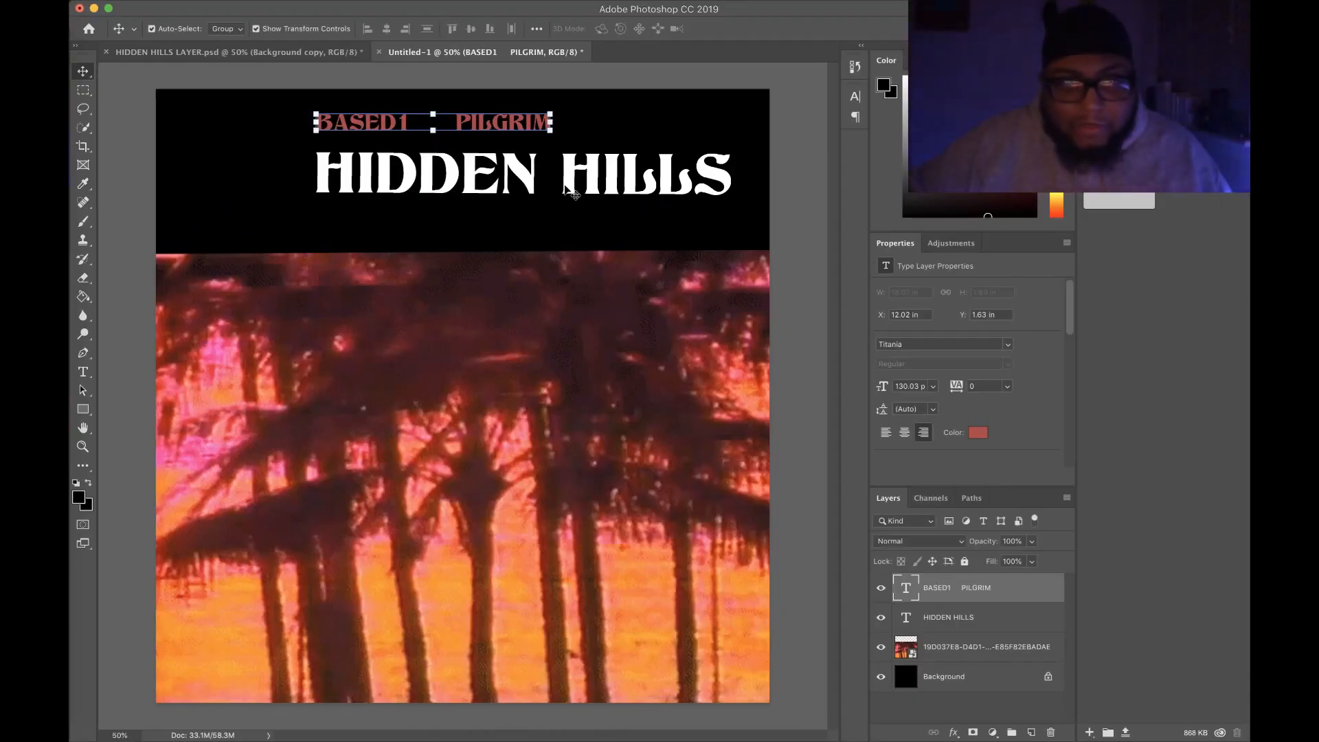
# - Colour the HIDDEN HILLS title pure red (ff0000)
pyautogui.click(565, 190)
pyautogui.click(976, 440)
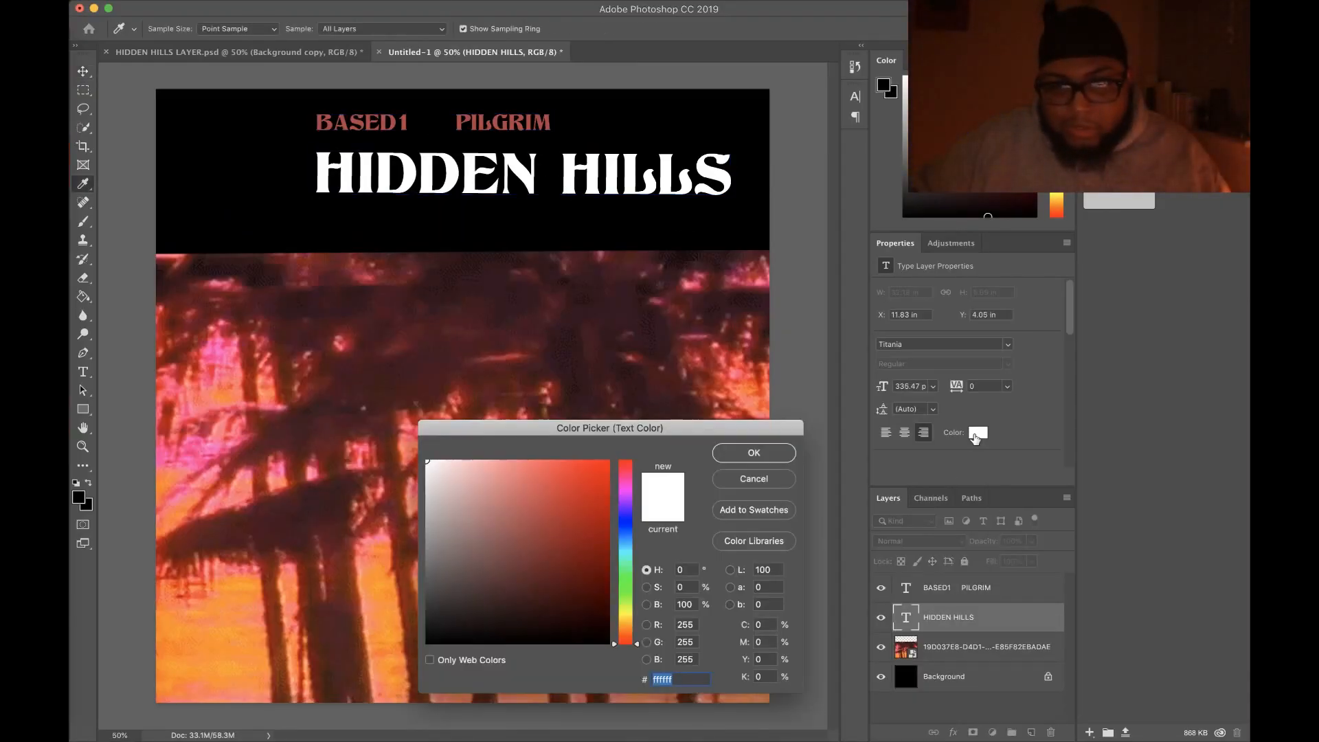
pyautogui.click(608, 462)
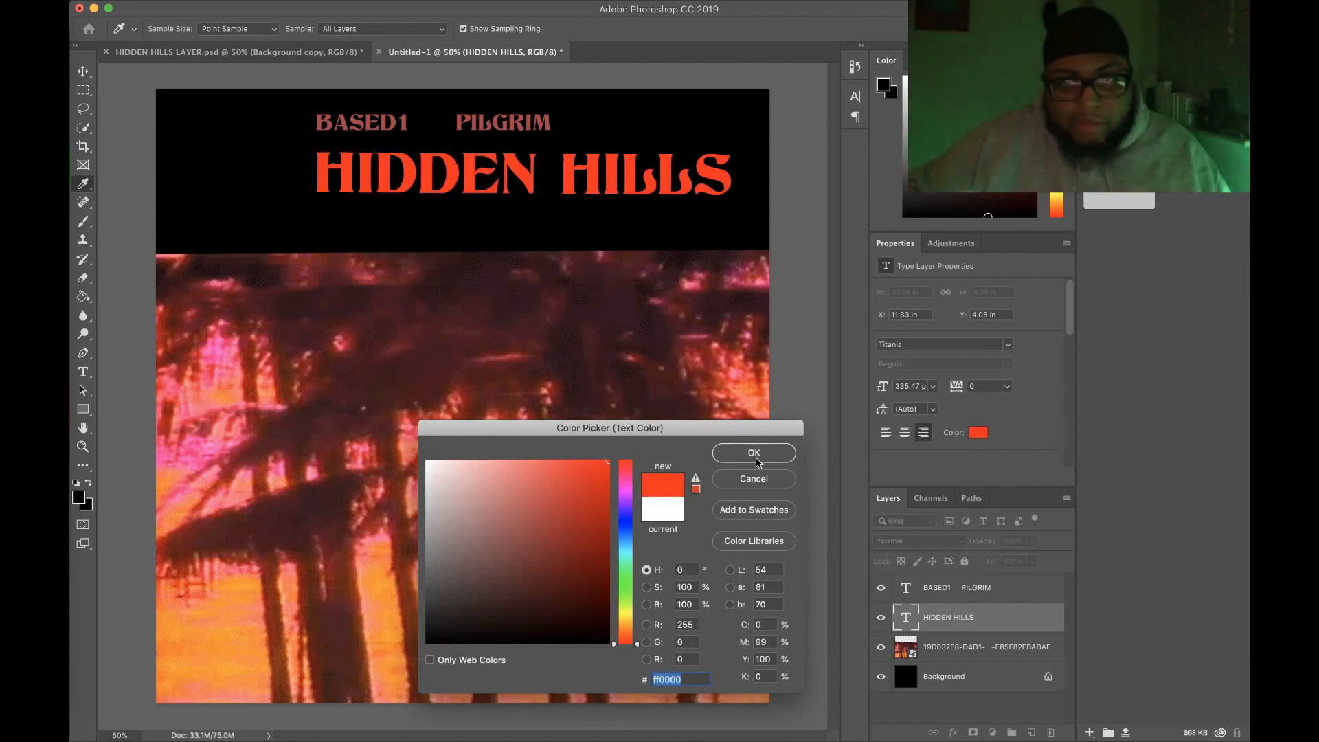
pyautogui.click(750, 451)
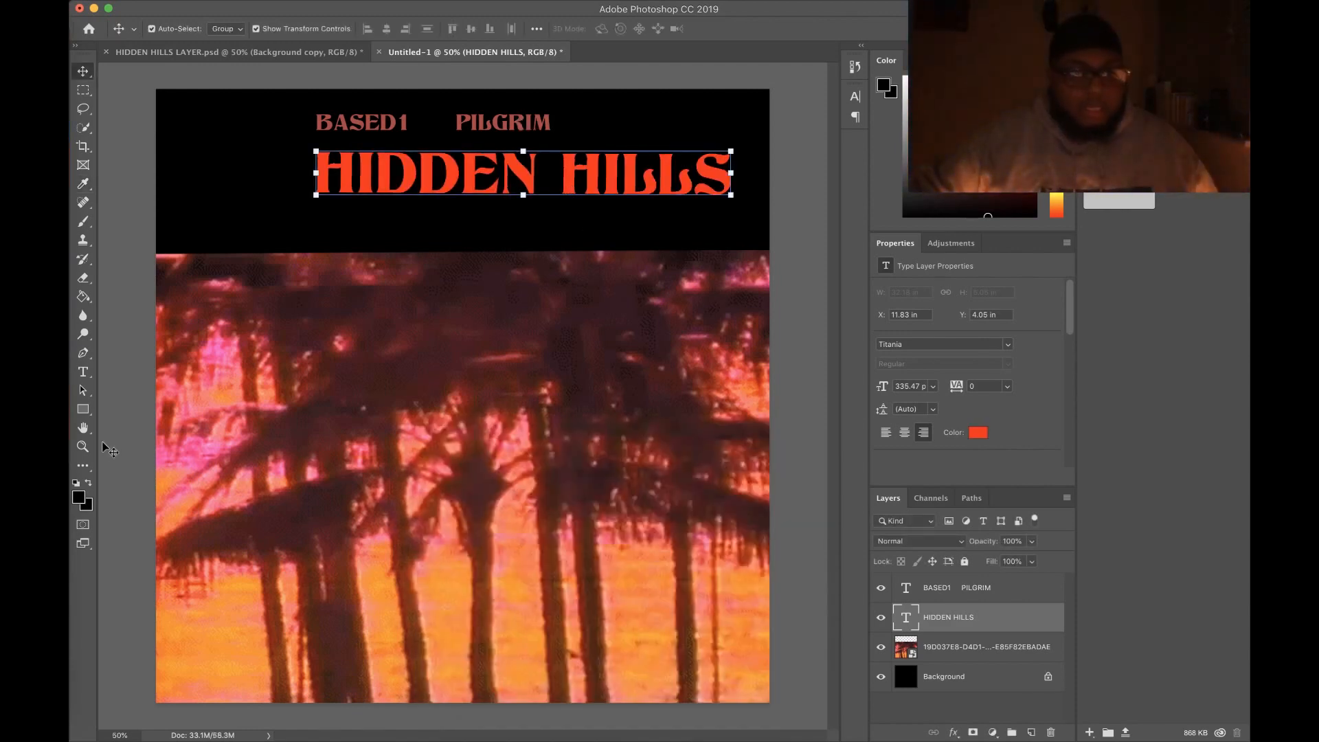
# - Add the text "SAMPLE LIBRARY", scale it to about 82 pt, and align it below the title's right end
pyautogui.click(83, 375)
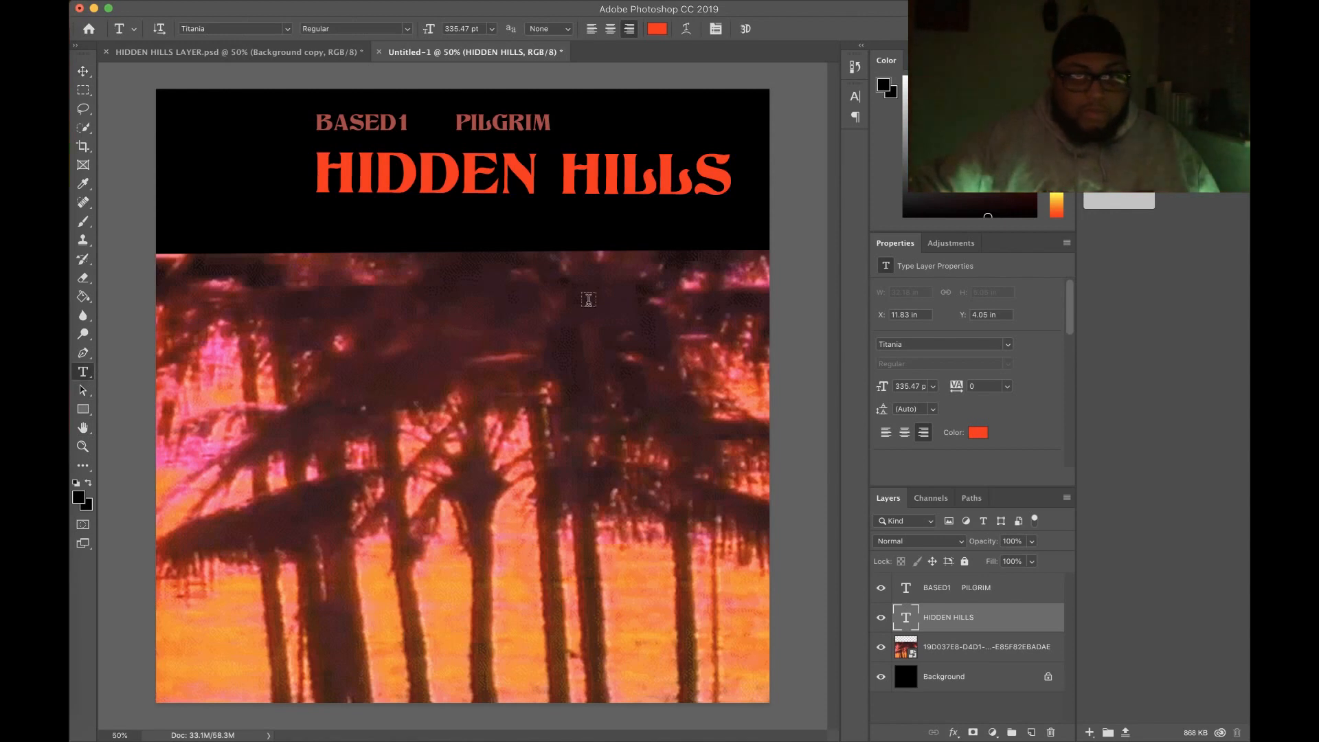
pyautogui.click(671, 237)
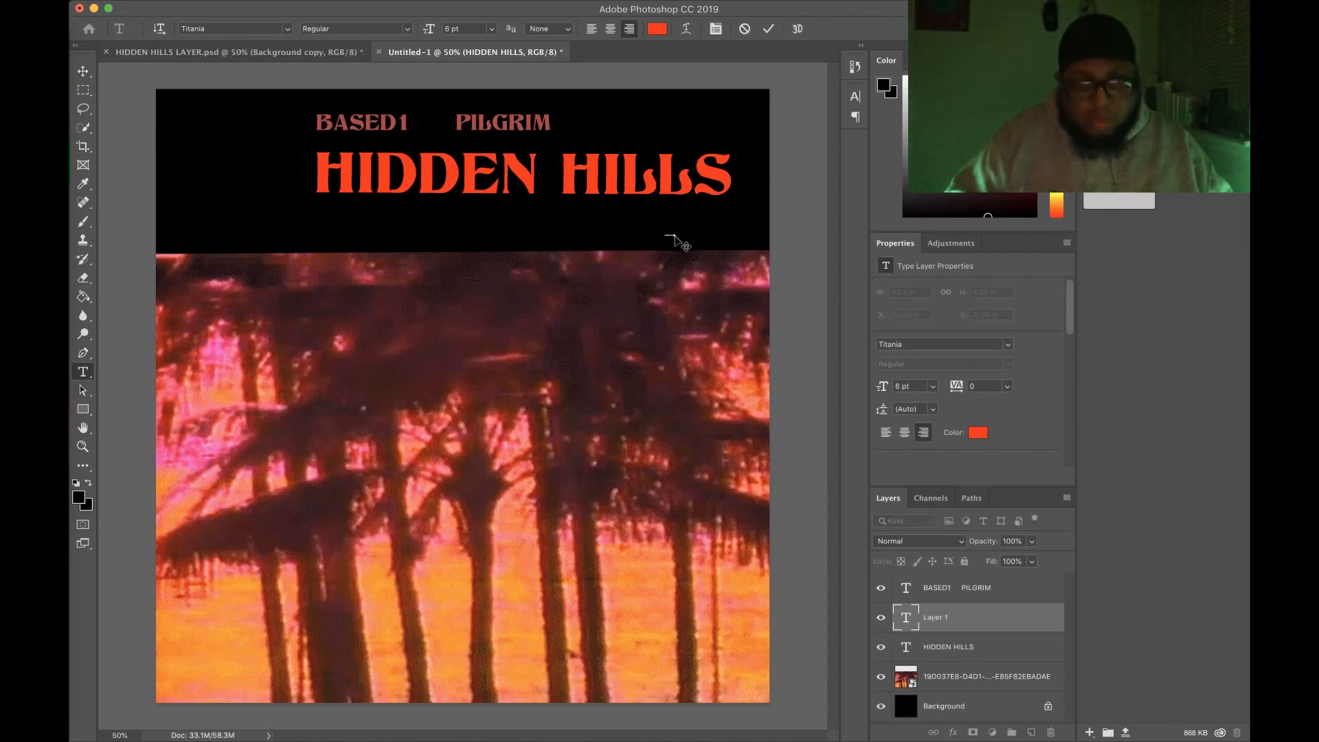
pyautogui.click(83, 71)
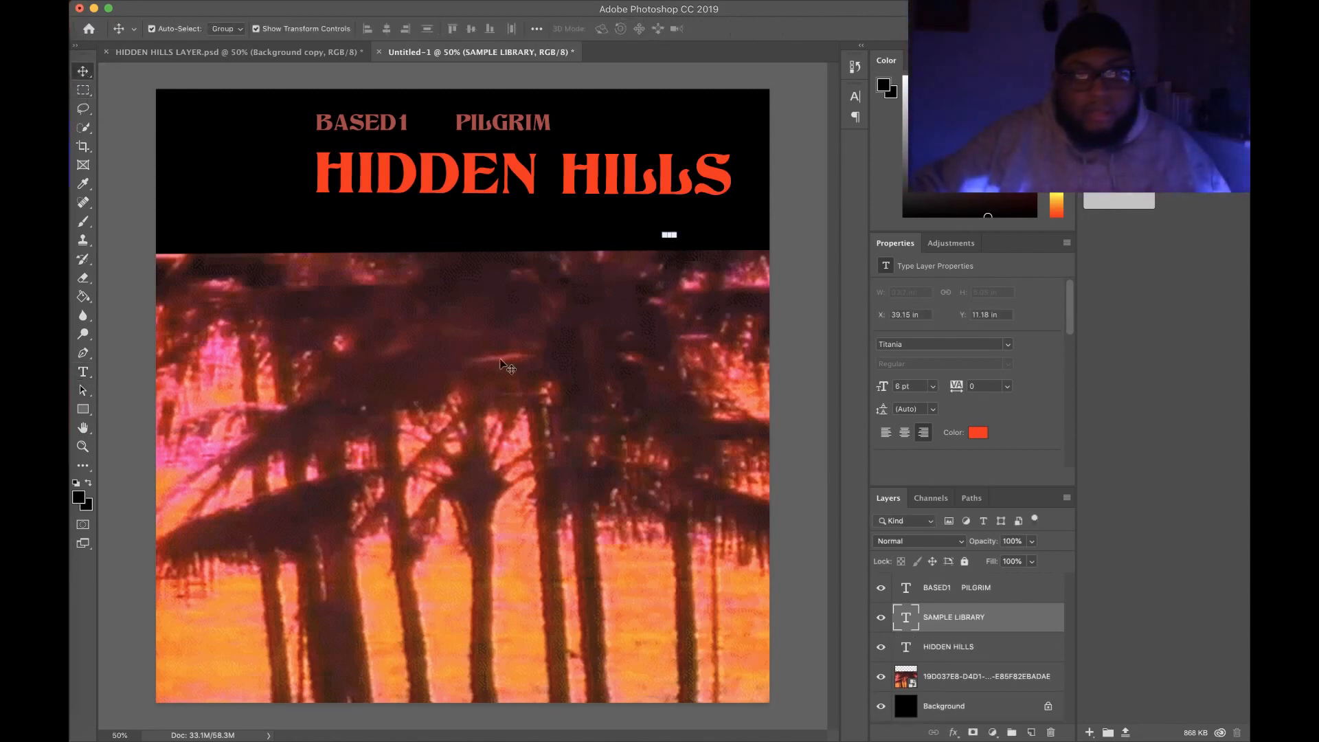
pyautogui.moveTo(676, 238)
pyautogui.mouseDown()
pyautogui.moveTo(788, 237)
pyautogui.moveTo(827, 270)
pyautogui.moveTo(814, 254)
pyautogui.moveTo(762, 264)
pyautogui.moveTo(700, 249)
pyautogui.mouseUp()
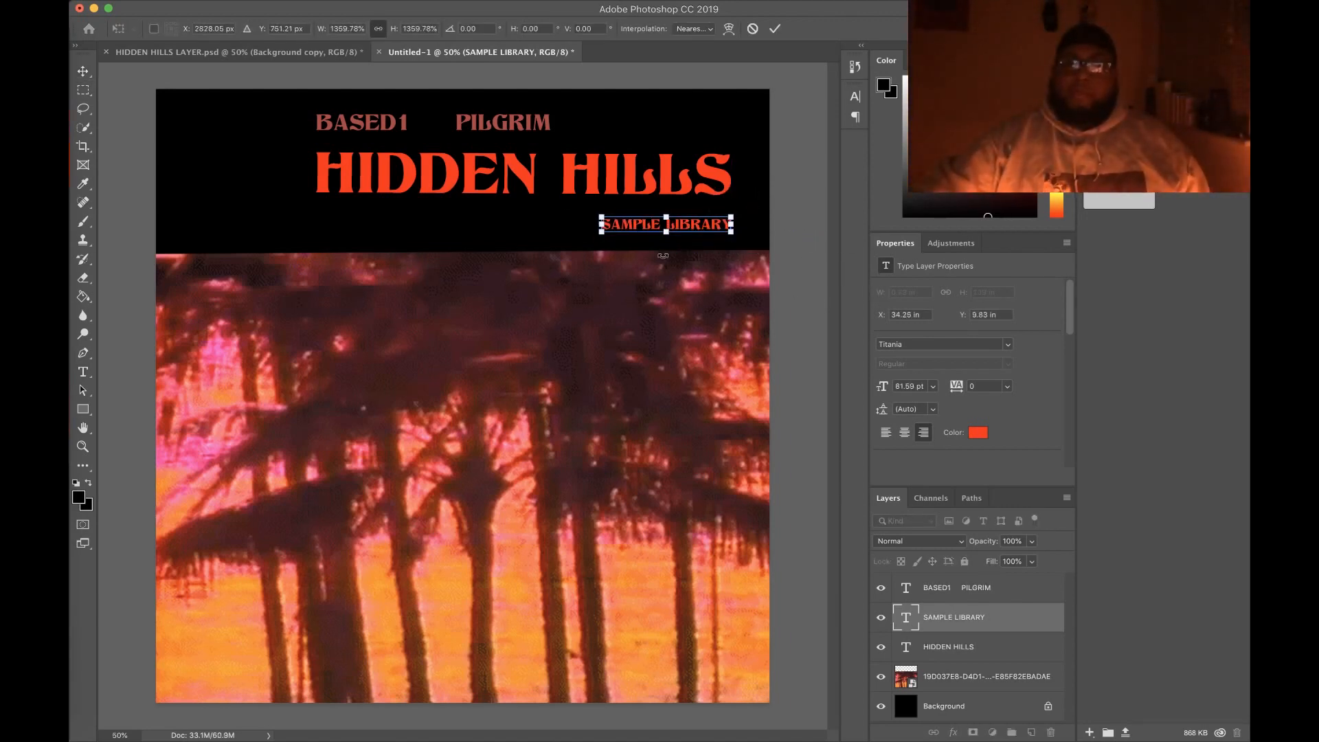
pyautogui.press('Return')
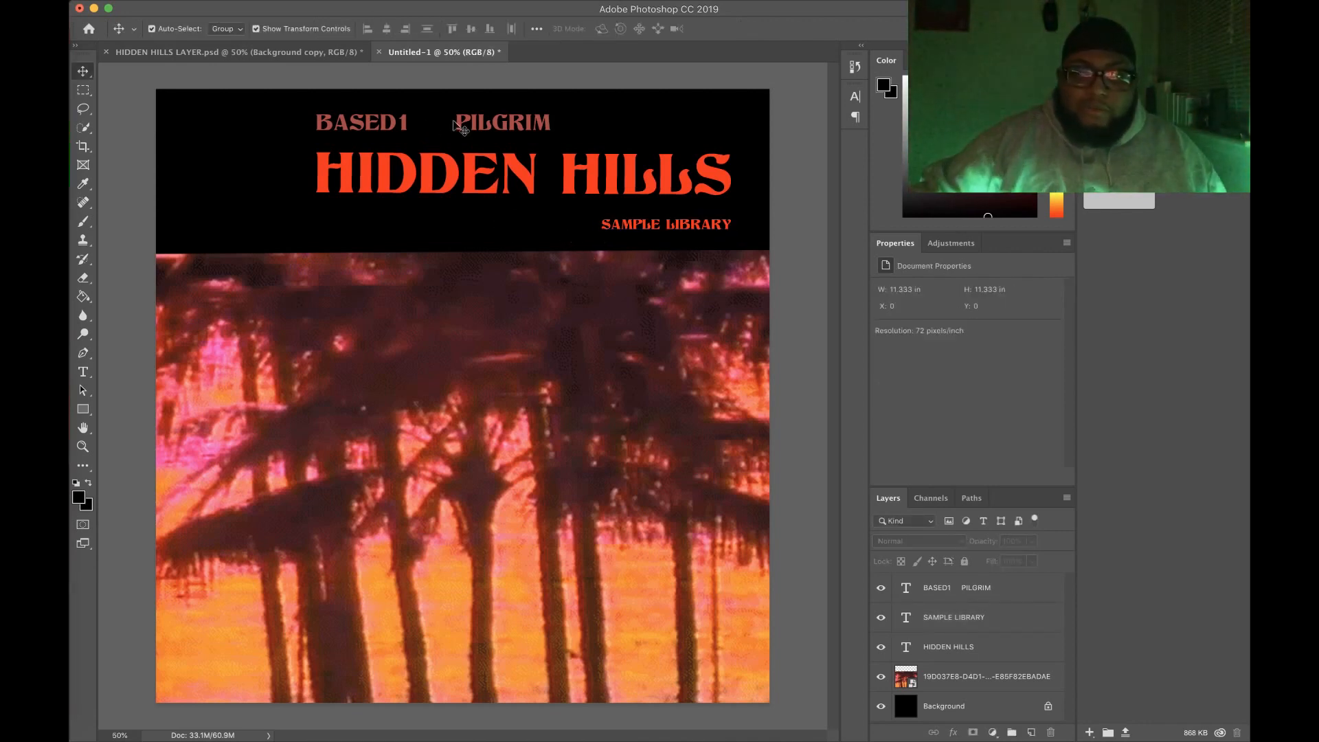
# - Nudge the BASED1 PILGRIM line up about 0.04 in and move SAMPLE LIBRARY slightly closer to the title
pyautogui.click(542, 123)
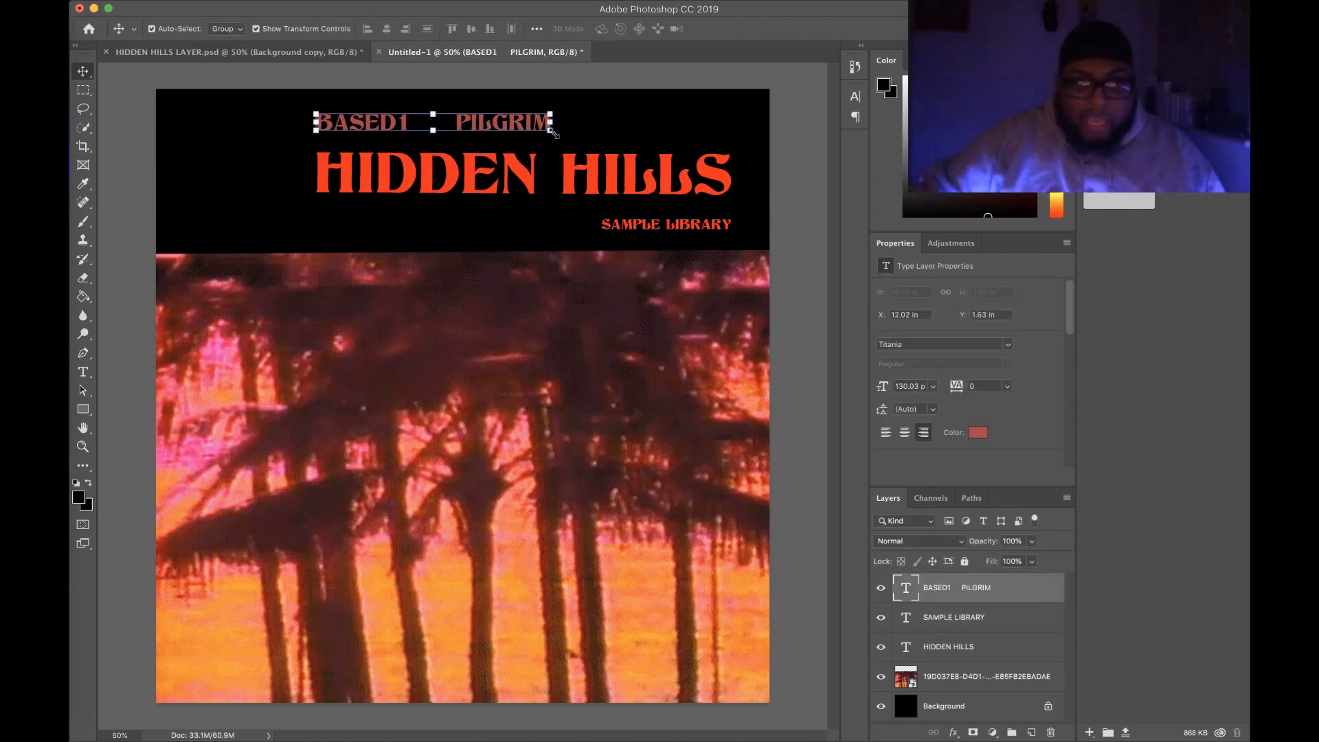
pyautogui.click(467, 232)
pyautogui.moveTo(483, 124); pyautogui.dragTo(483, 122)
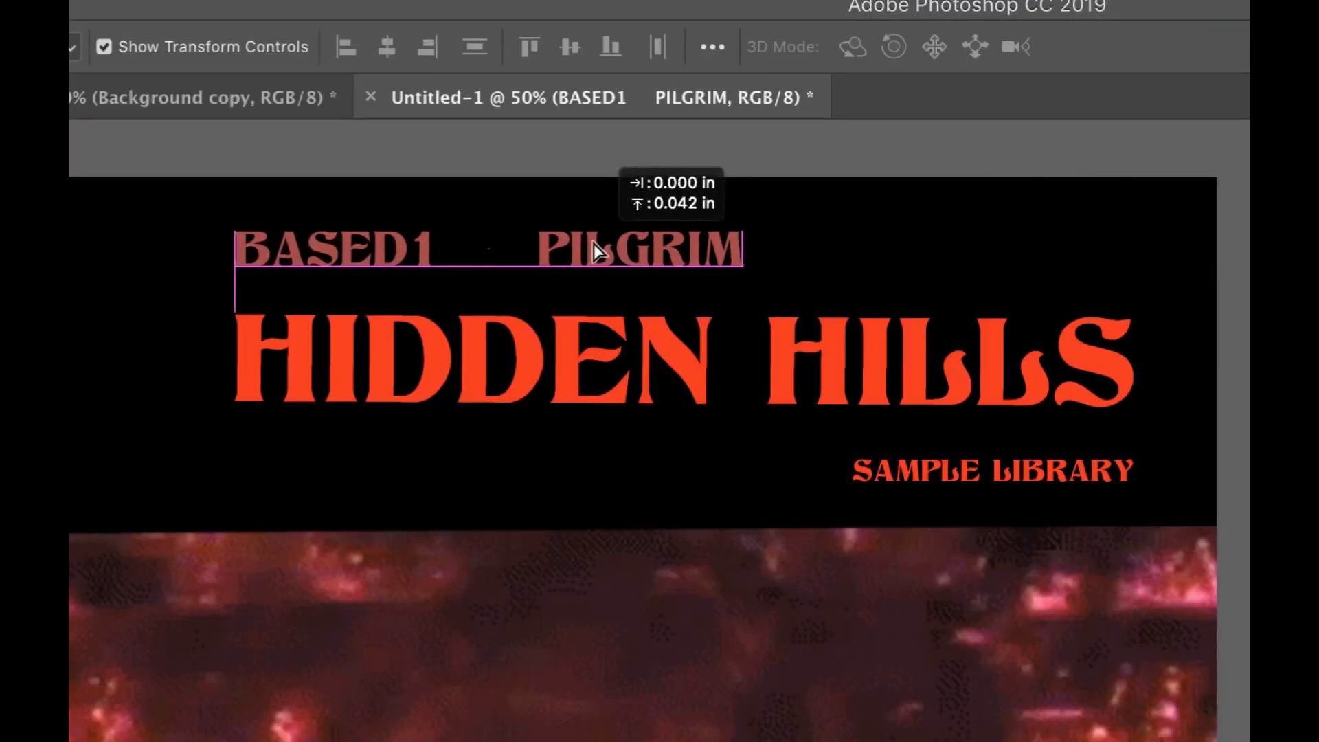
pyautogui.moveTo(595, 251); pyautogui.dragTo(595, 251)
pyautogui.click(980, 477)
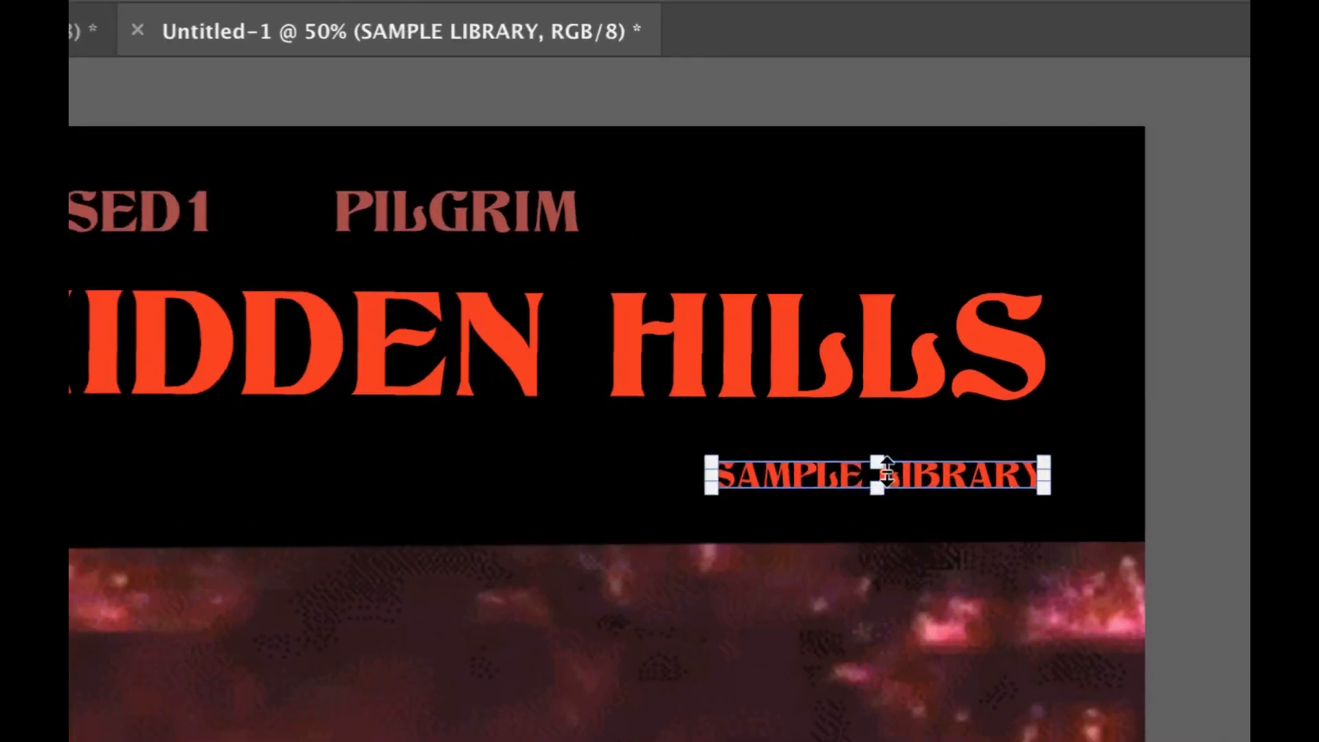
pyautogui.moveTo(908, 481); pyautogui.dragTo(920, 481)
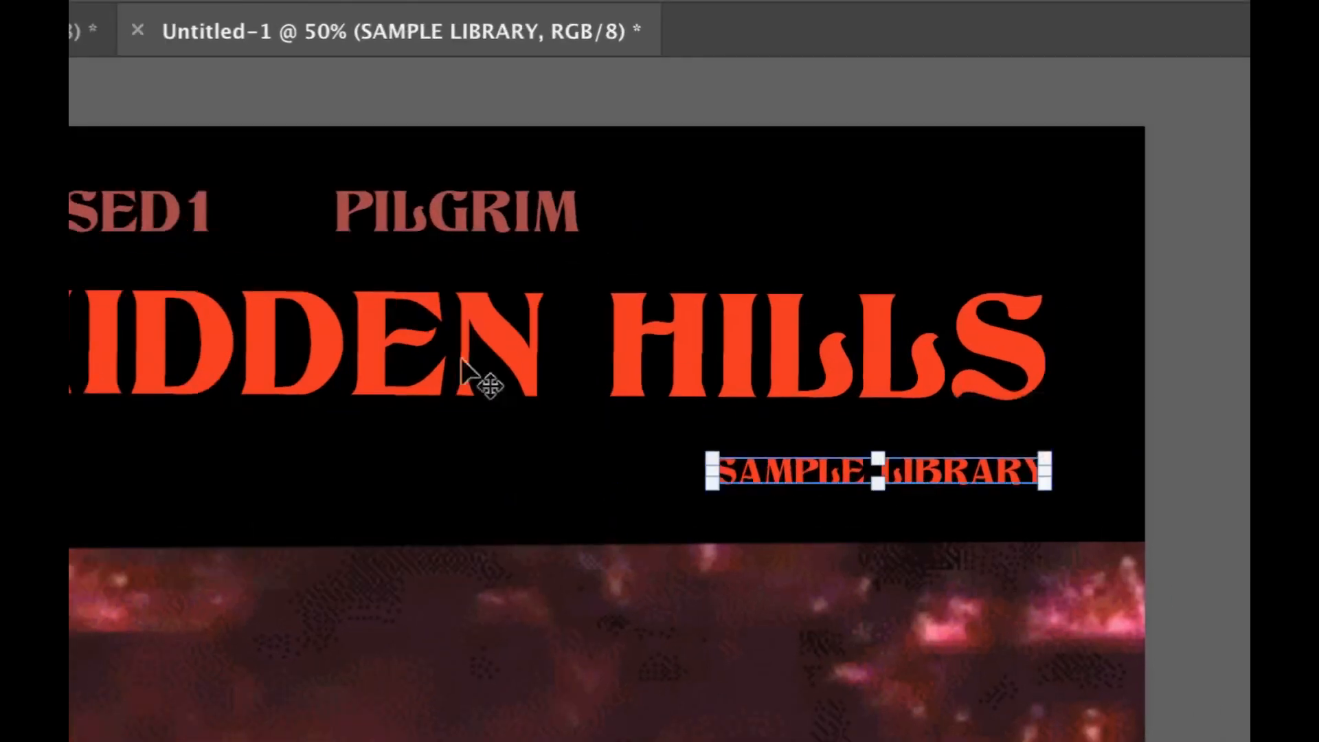
# - Change the BASED1 PILGRIM text colour to bright red (ff000c)
pyautogui.click(515, 227)
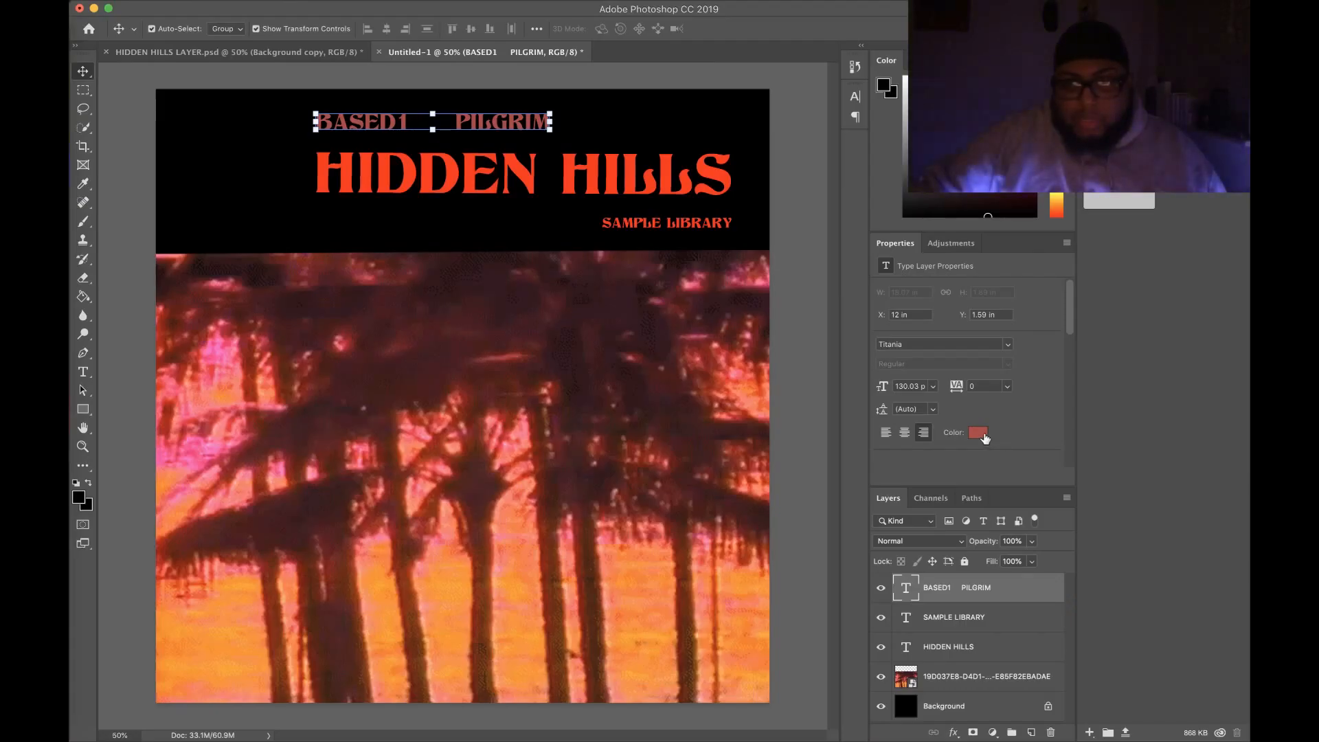
pyautogui.click(981, 434)
pyautogui.moveTo(588, 487); pyautogui.dragTo(657, 422)
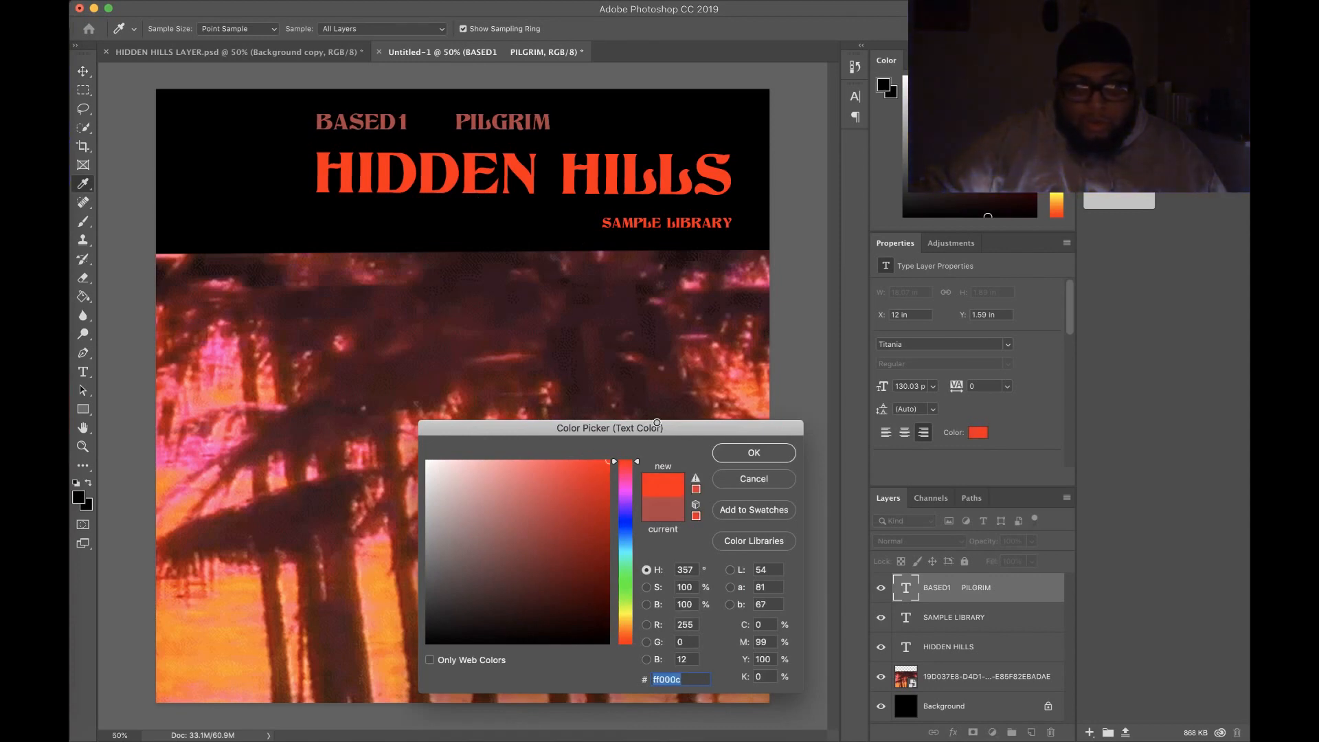
pyautogui.click(765, 462)
# - Darken the HIDDEN HILLS title colour to deep red (b10000)
pyautogui.click(561, 188)
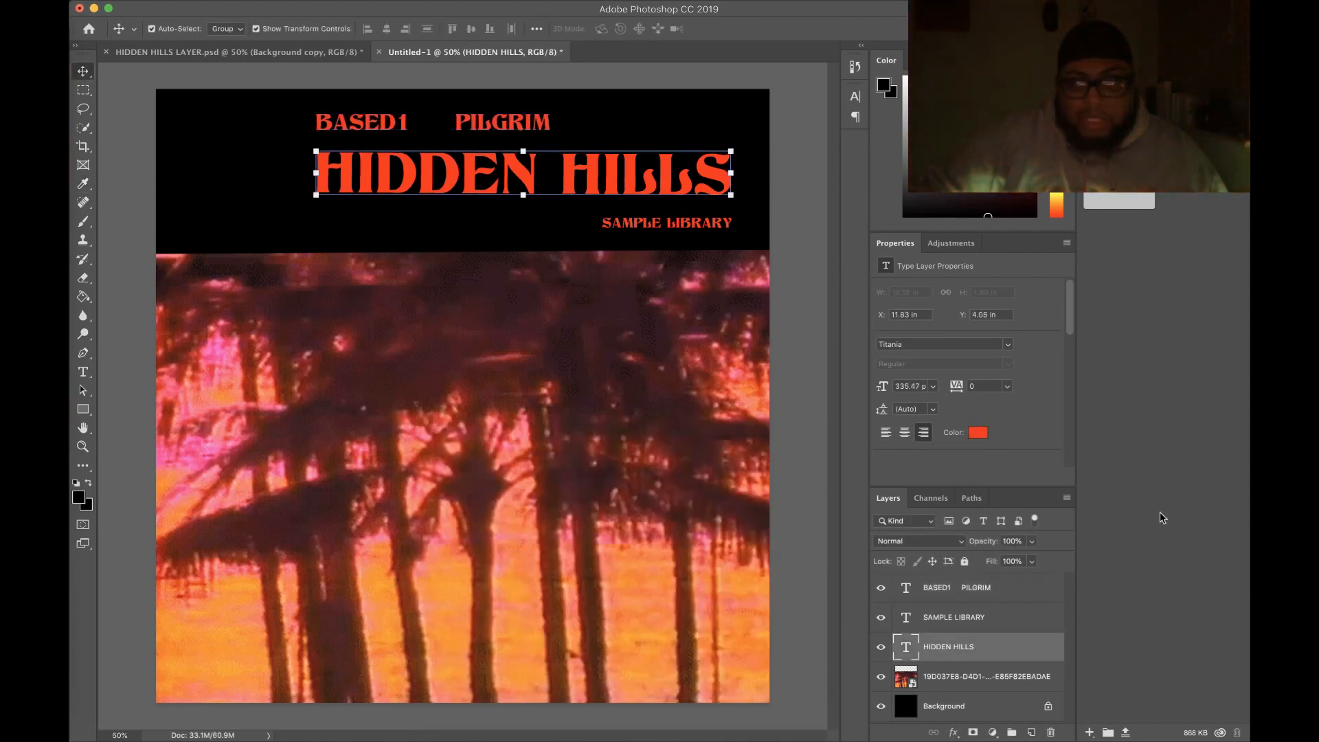
pyautogui.click(976, 432)
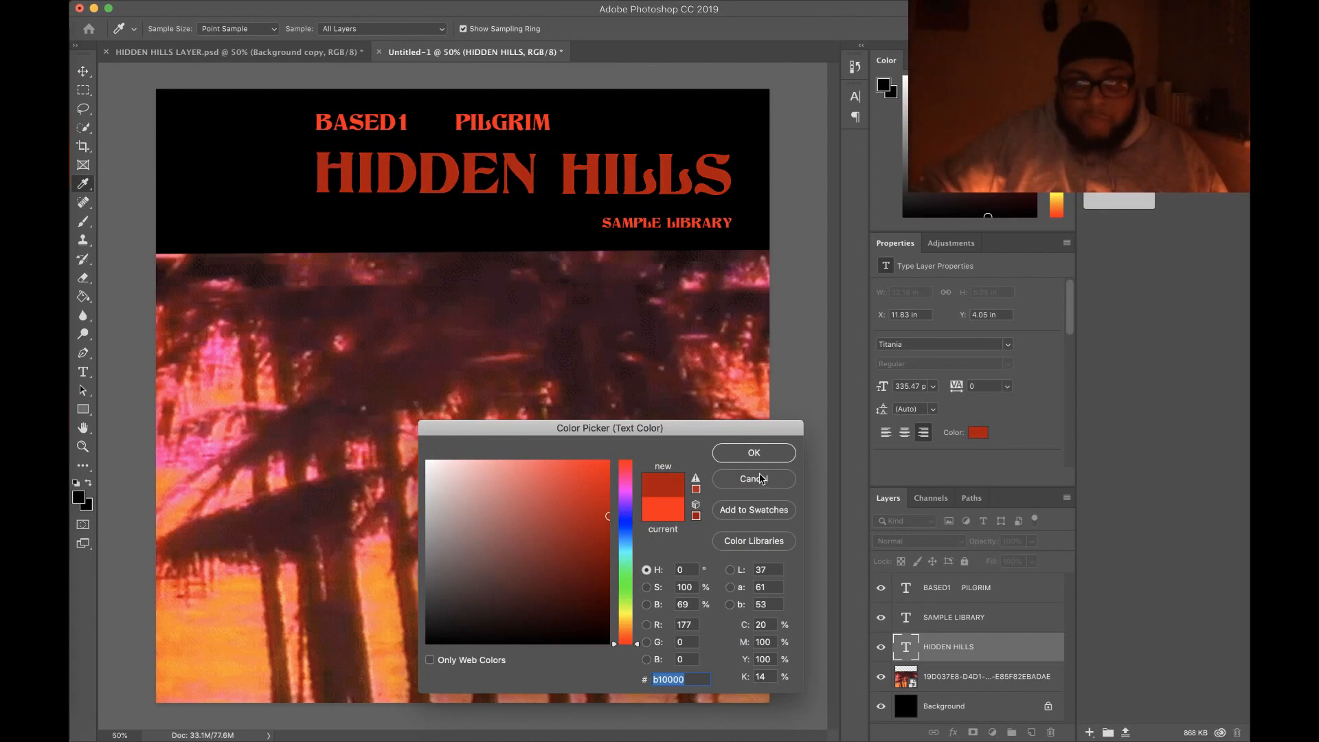
pyautogui.click(753, 453)
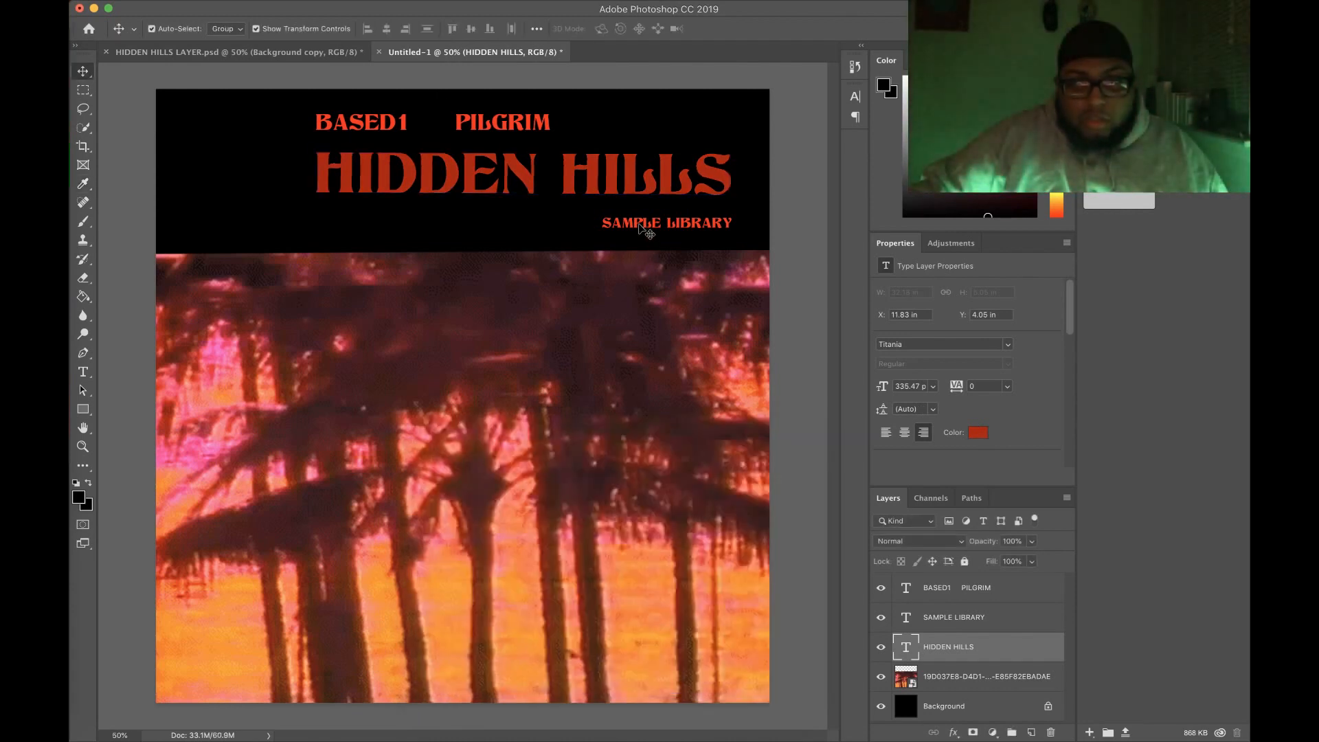
# - Set the SAMPLE LIBRARY text colour to a lighter red (ff2424)
pyautogui.click(667, 222)
pyautogui.click(984, 435)
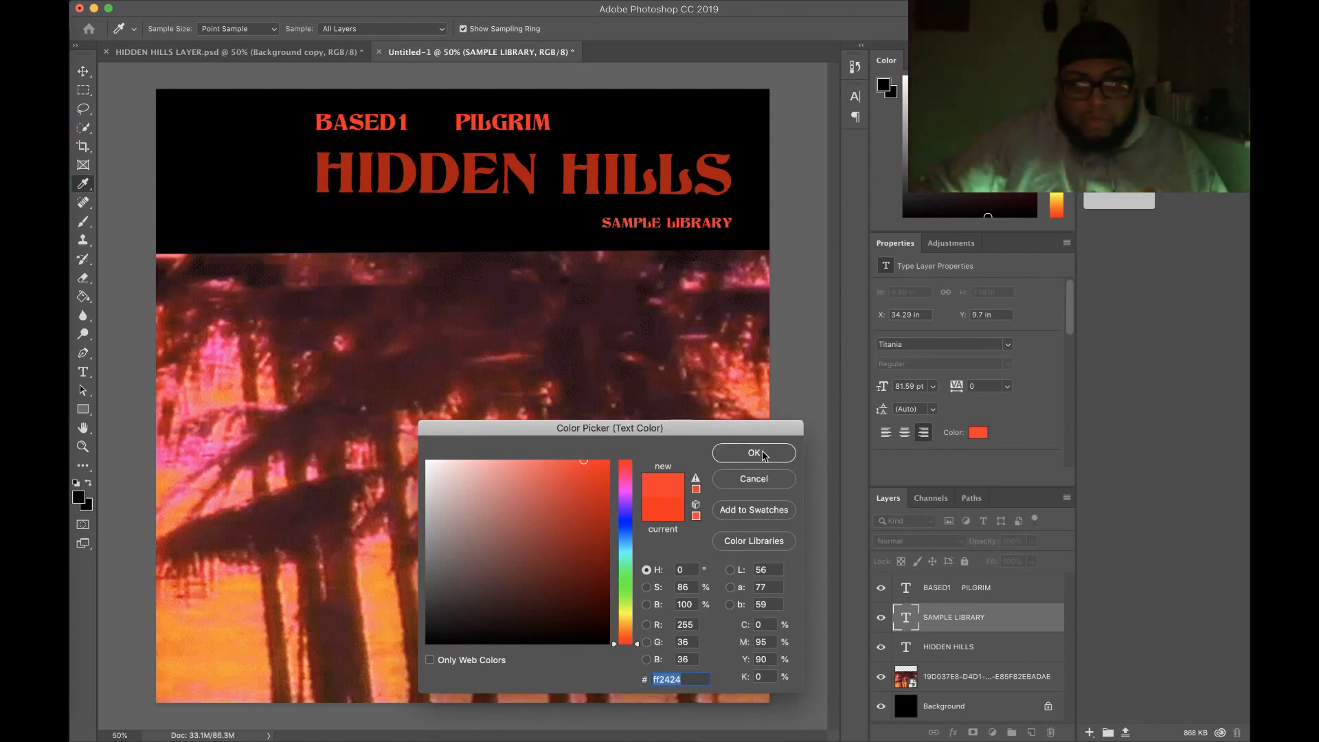
pyautogui.click(754, 453)
# - Adjust the BASED1 PILGRIM text colour to a slightly lighter, pinkish red and deselect the layer
pyautogui.click(499, 131)
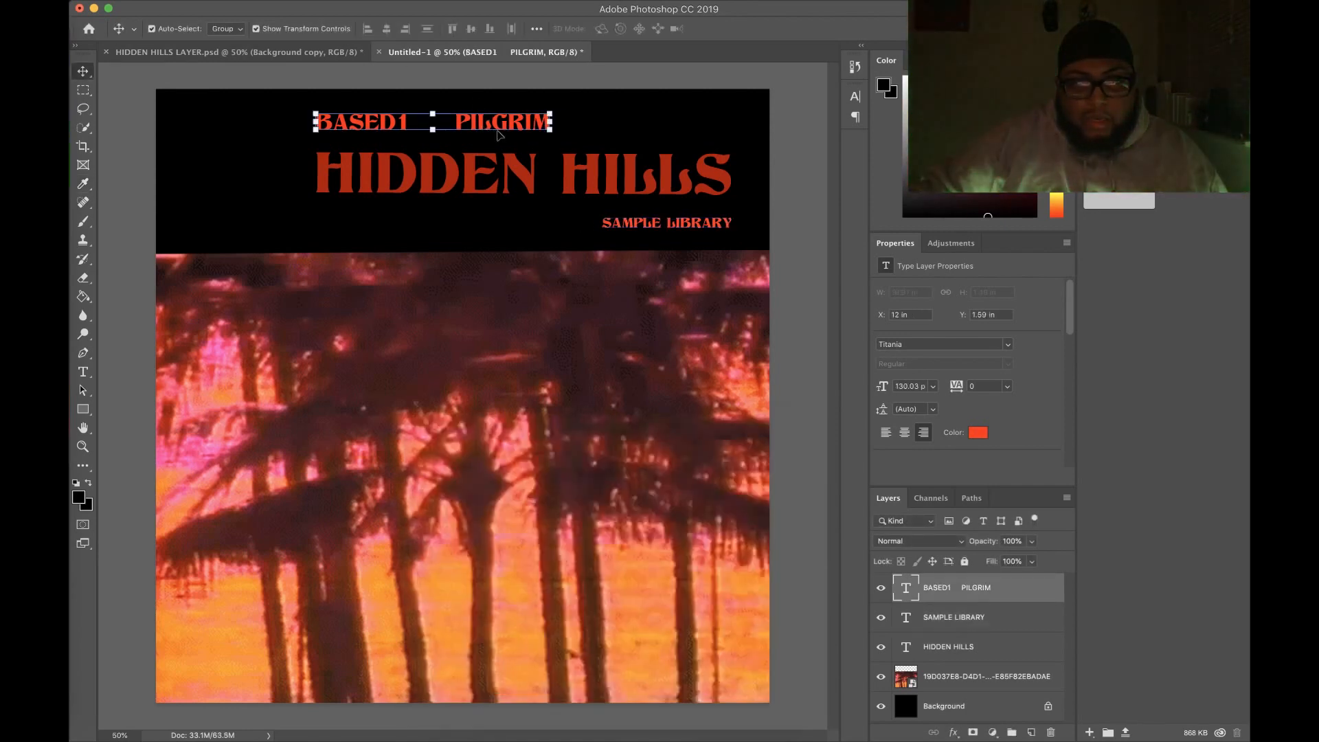
pyautogui.click(984, 437)
pyautogui.moveTo(582, 468); pyautogui.dragTo(575, 419)
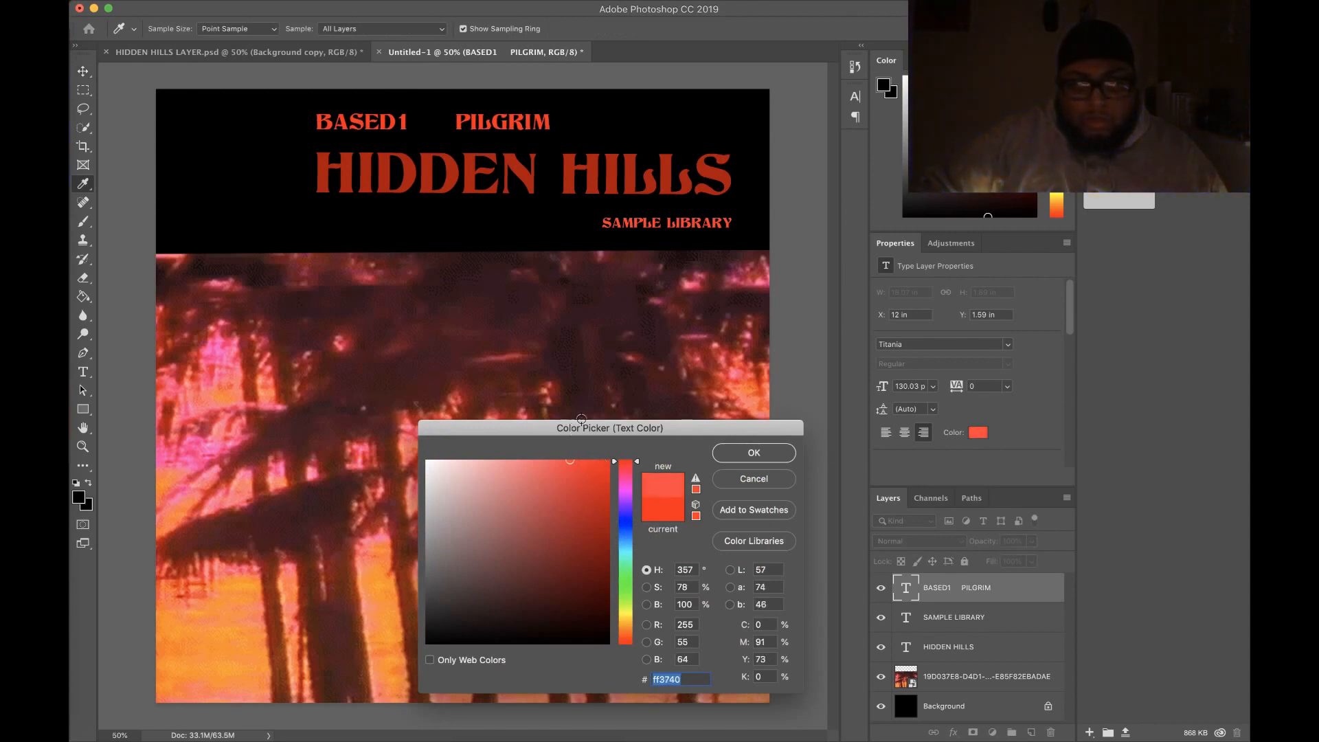
pyautogui.moveTo(592, 474); pyautogui.dragTo(584, 460)
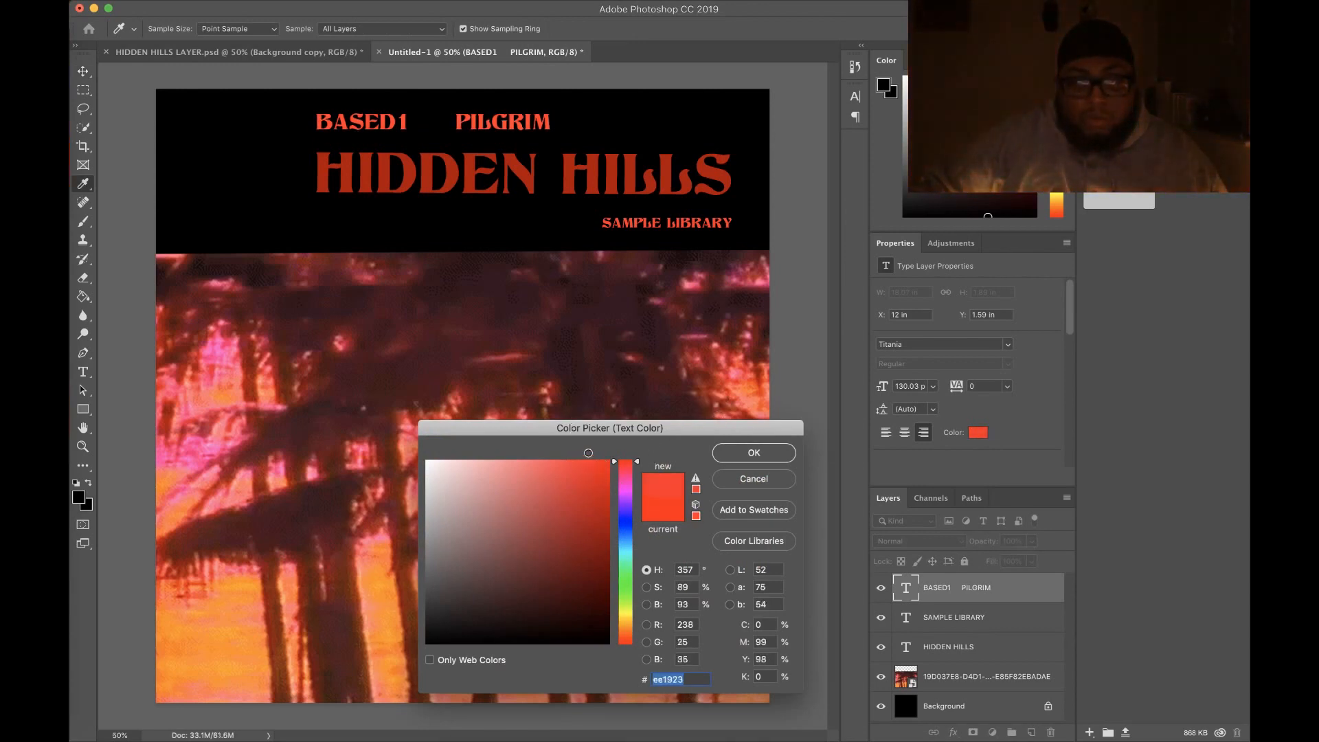
pyautogui.click(755, 454)
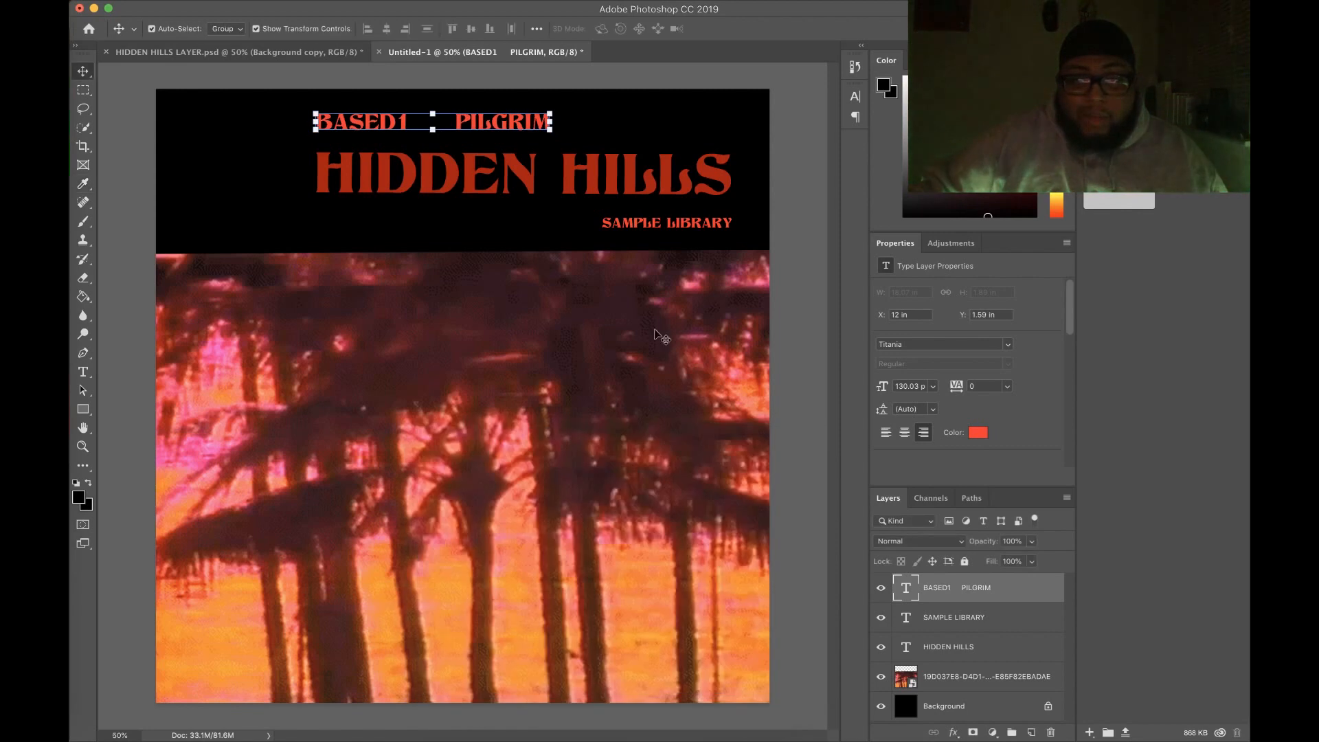
pyautogui.click(499, 232)
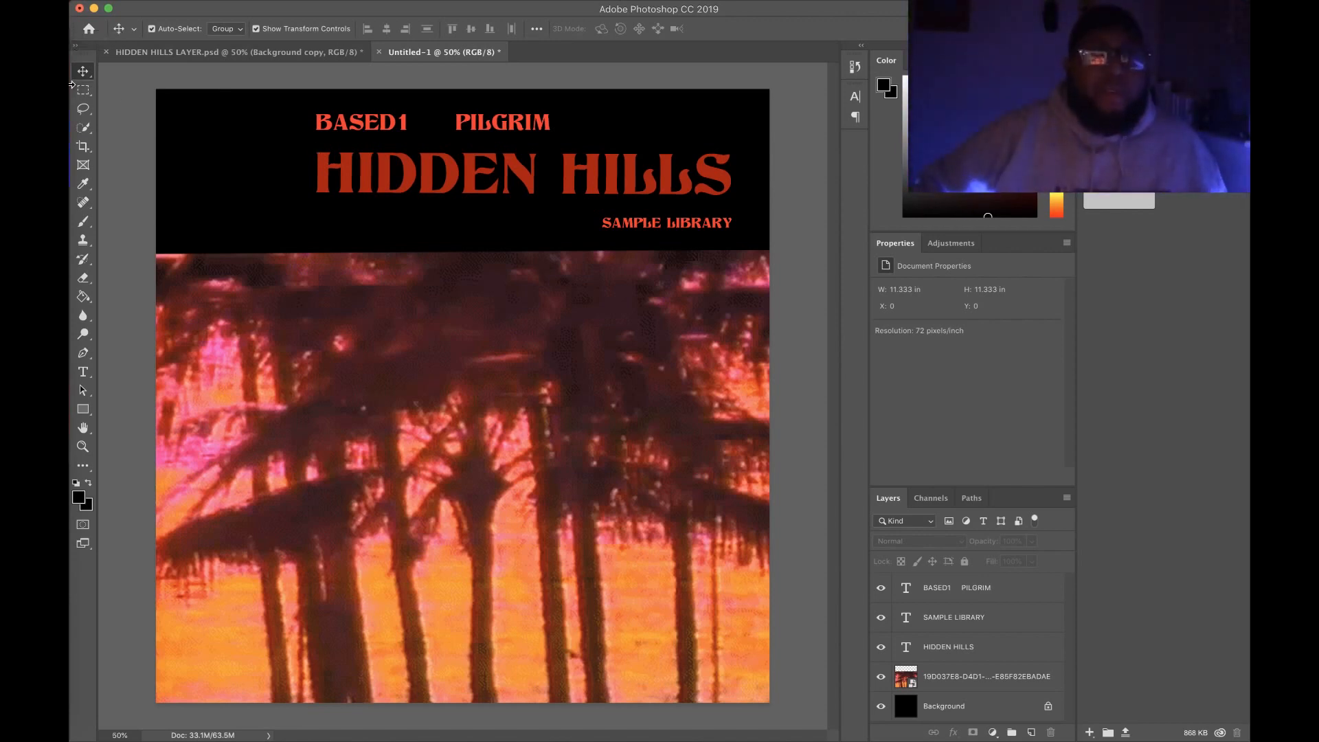
# - View the Hidden Hills search results in Safari, and copy the three-line description from the HIDDEN HILLS TEXT note in Notes
pyautogui.click(55, 67)
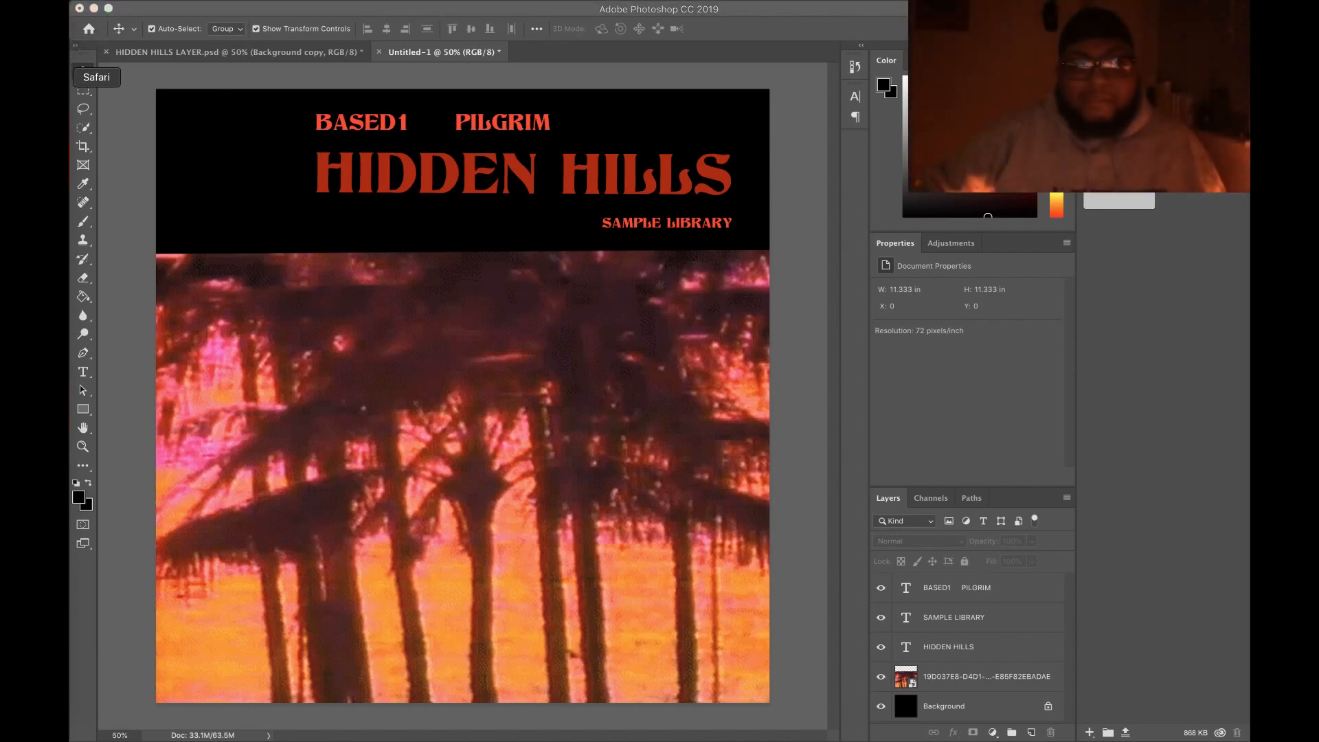
pyautogui.click(618, 197)
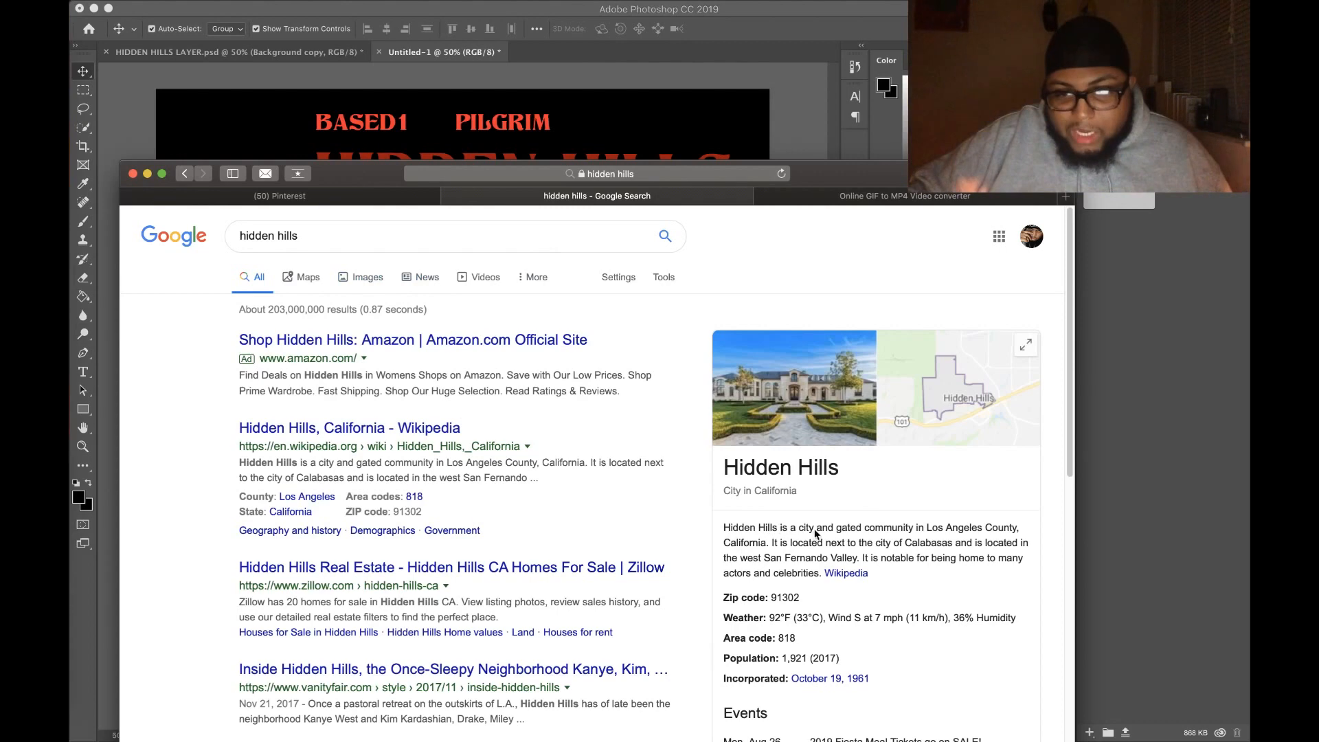
pyautogui.click(133, 112)
pyautogui.press('super+Tab')
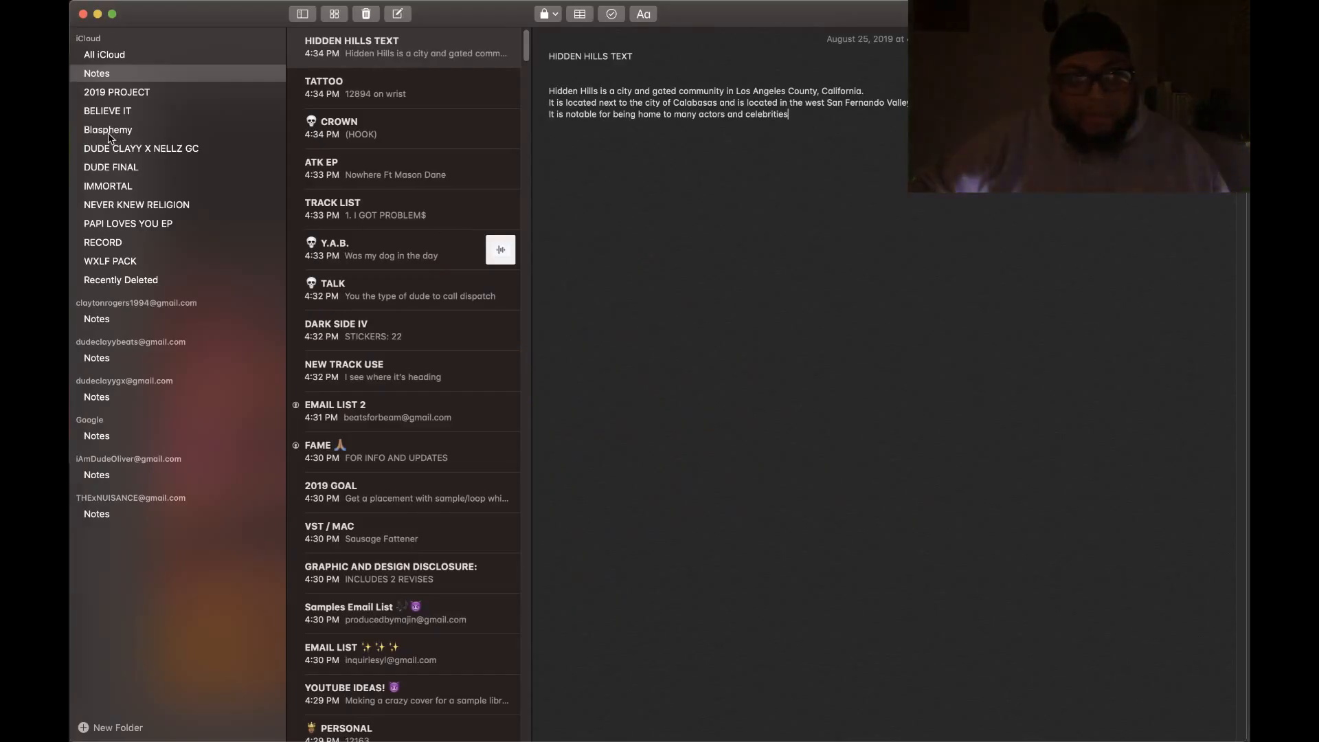
pyautogui.moveTo(811, 125); pyautogui.dragTo(544, 94)
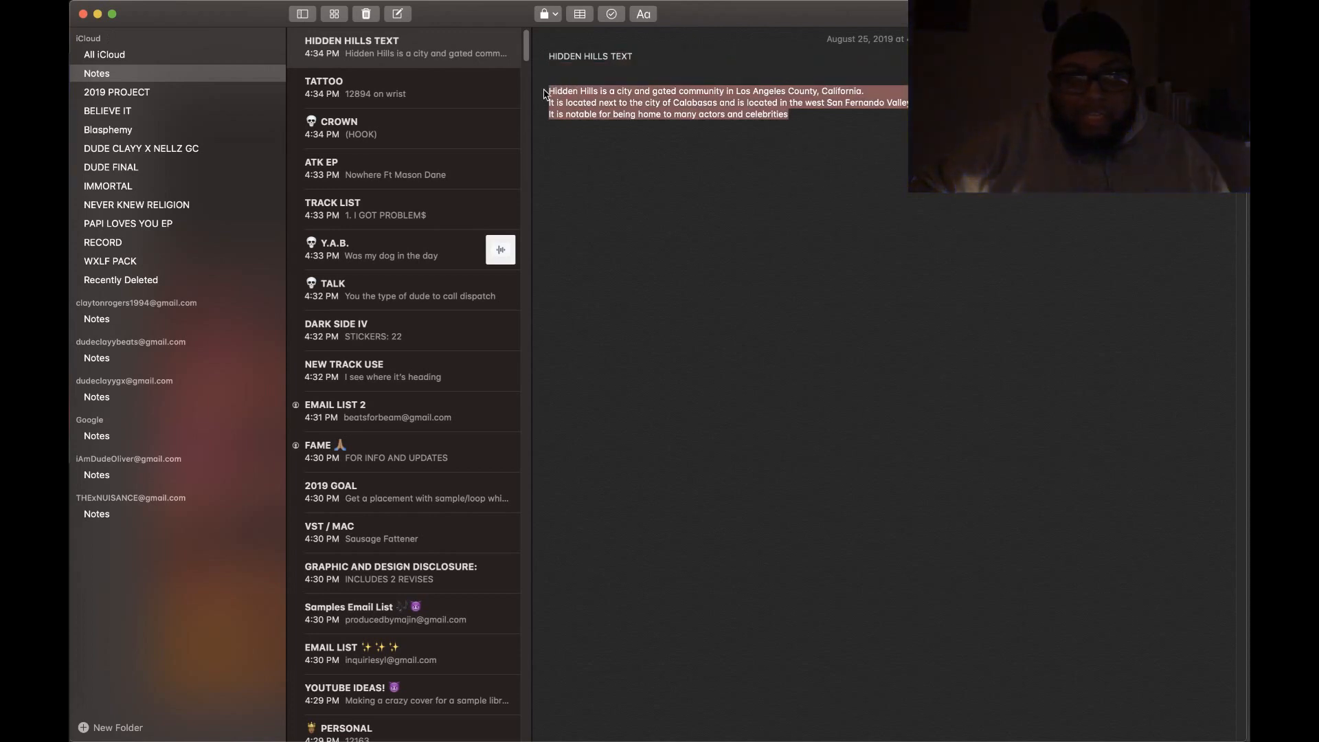
pyautogui.rightClick(595, 105)
pyautogui.click(633, 157)
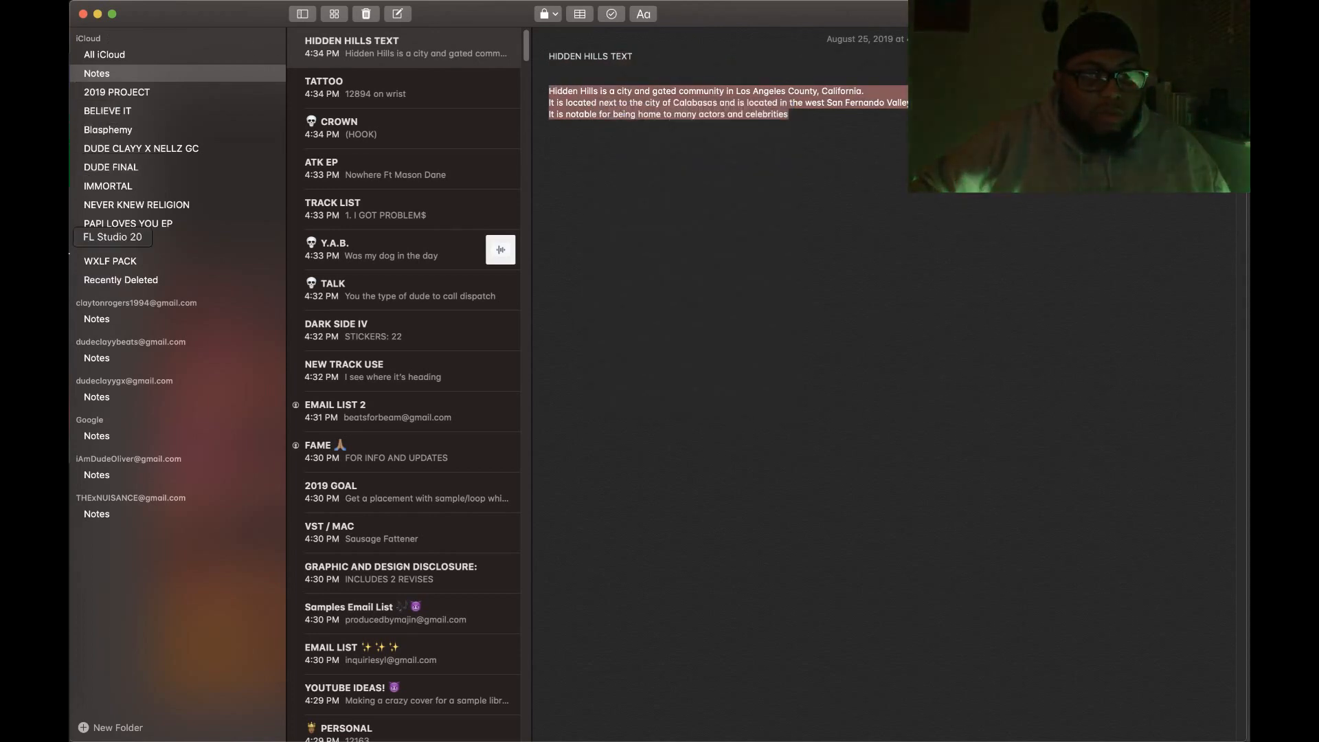
# - Switch to Photoshop, paste the Hidden Hills description as 6 pt Titania text below the title, and left-align it
pyautogui.click(71, 360)
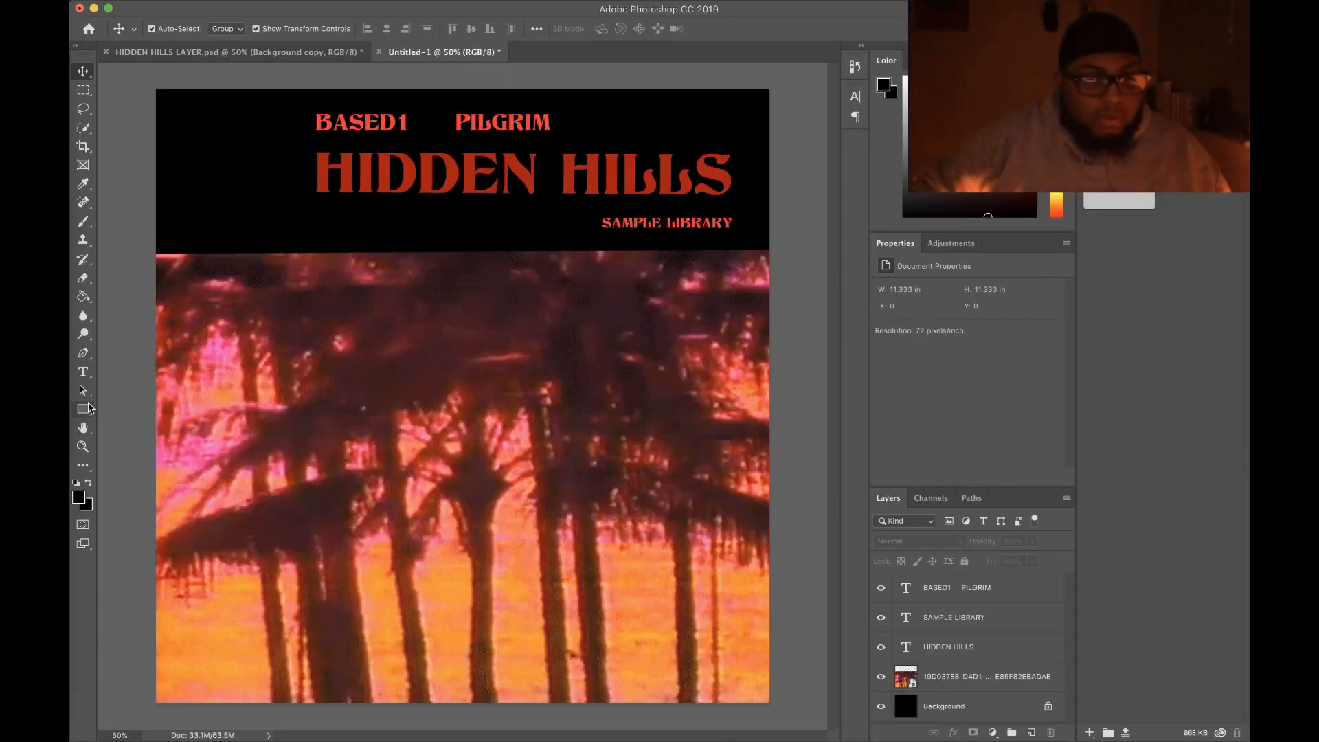
pyautogui.click(83, 371)
pyautogui.rightClick(330, 218)
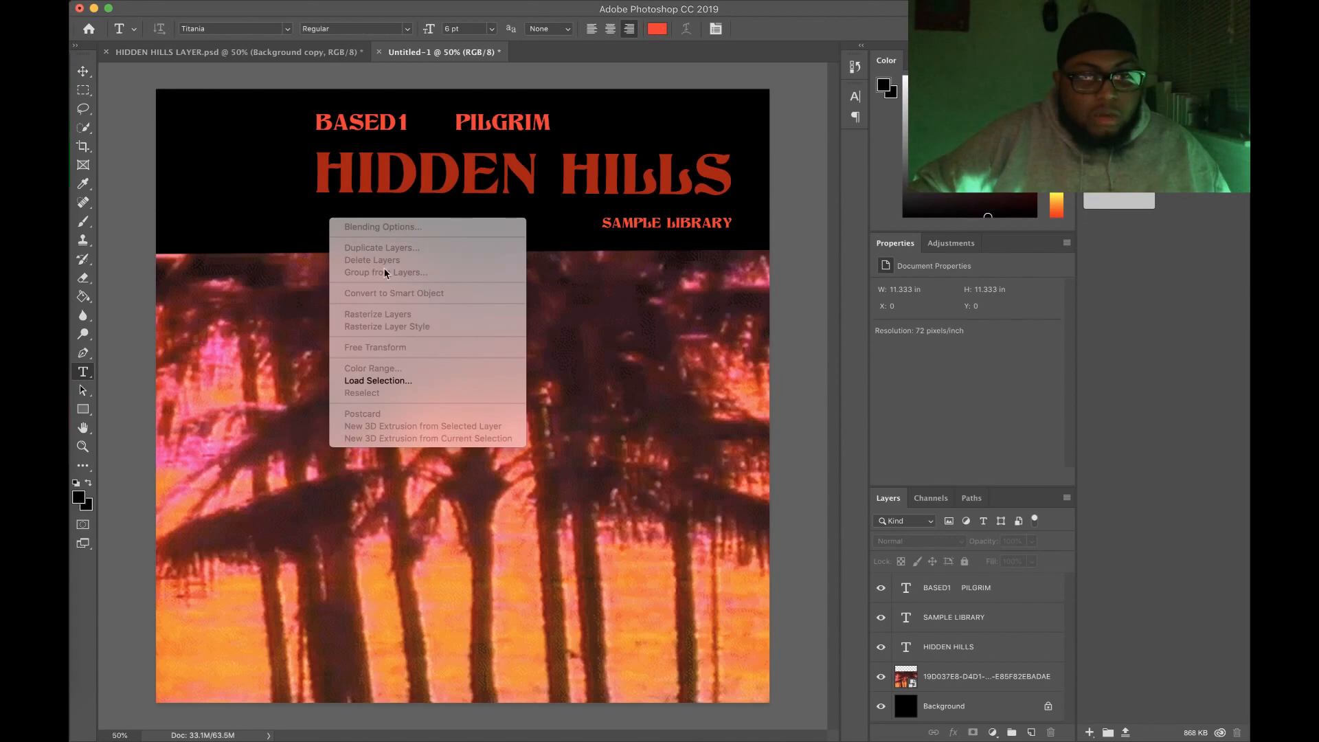
pyautogui.press('Escape')
pyautogui.rightClick(333, 210)
pyautogui.press('Escape')
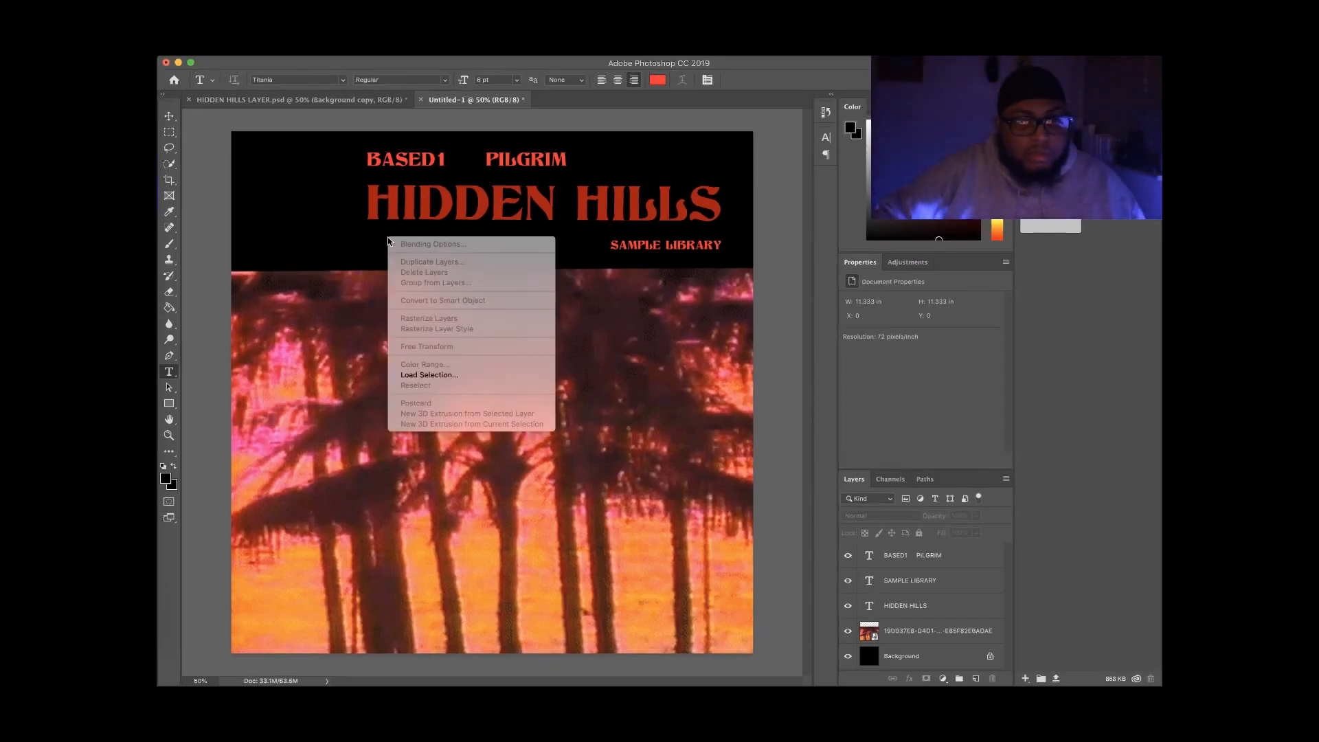
pyautogui.rightClick(382, 234)
pyautogui.press('Escape')
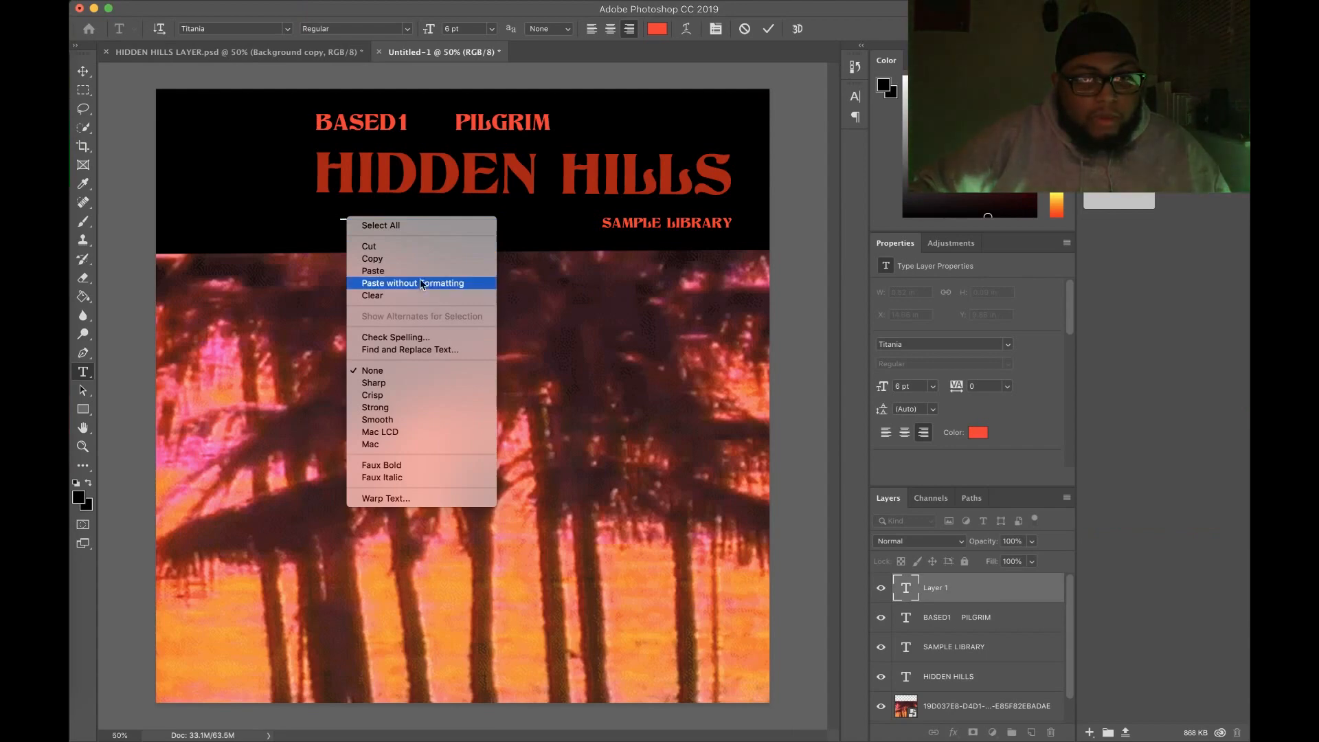
pyautogui.click(416, 272)
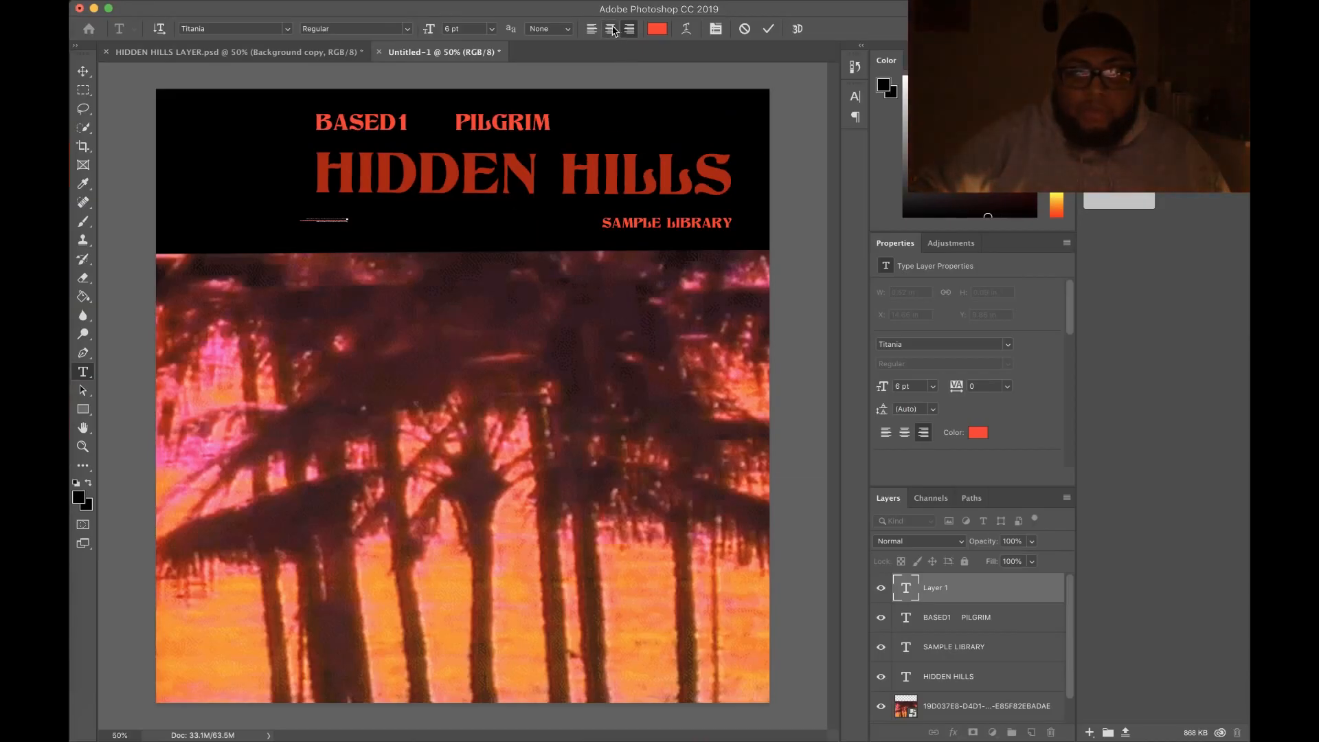
pyautogui.click(591, 29)
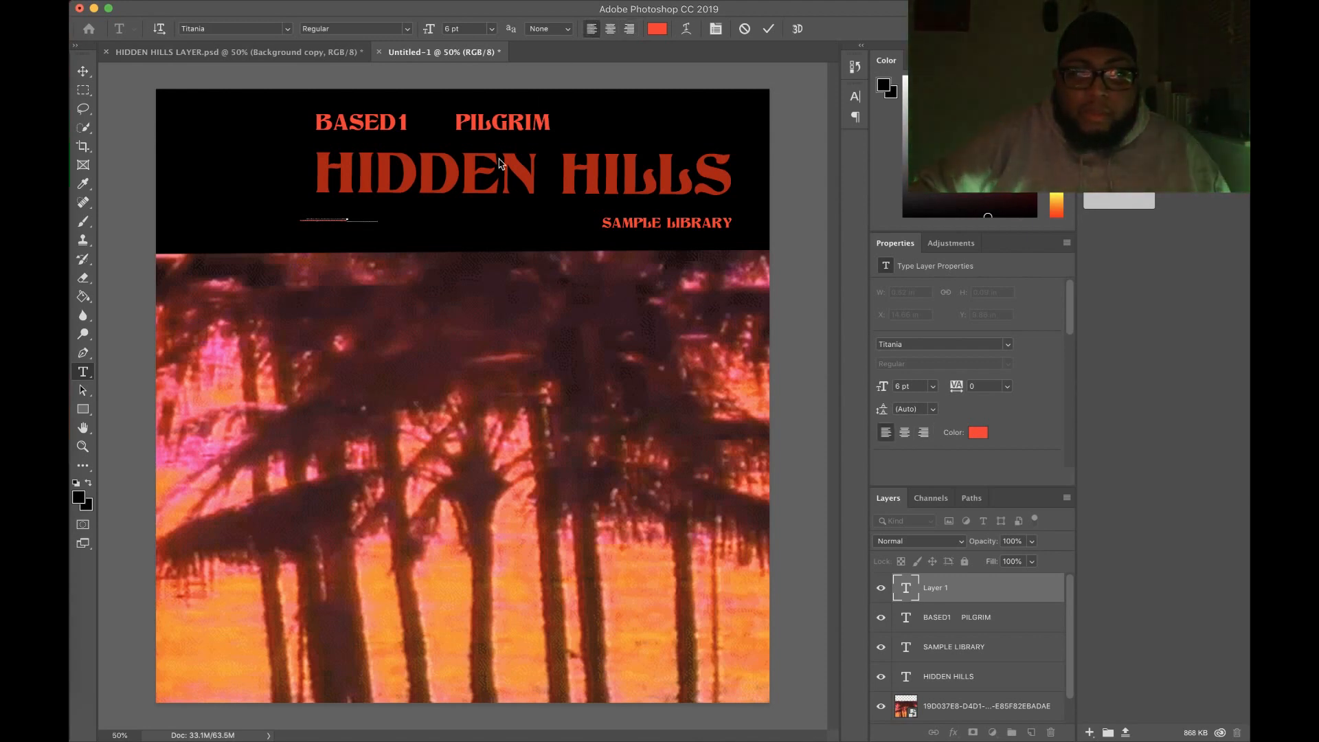
# - Enlarge the pasted description to about 19 pt and position it just under the HIDDEN HILLS title
pyautogui.click(83, 71)
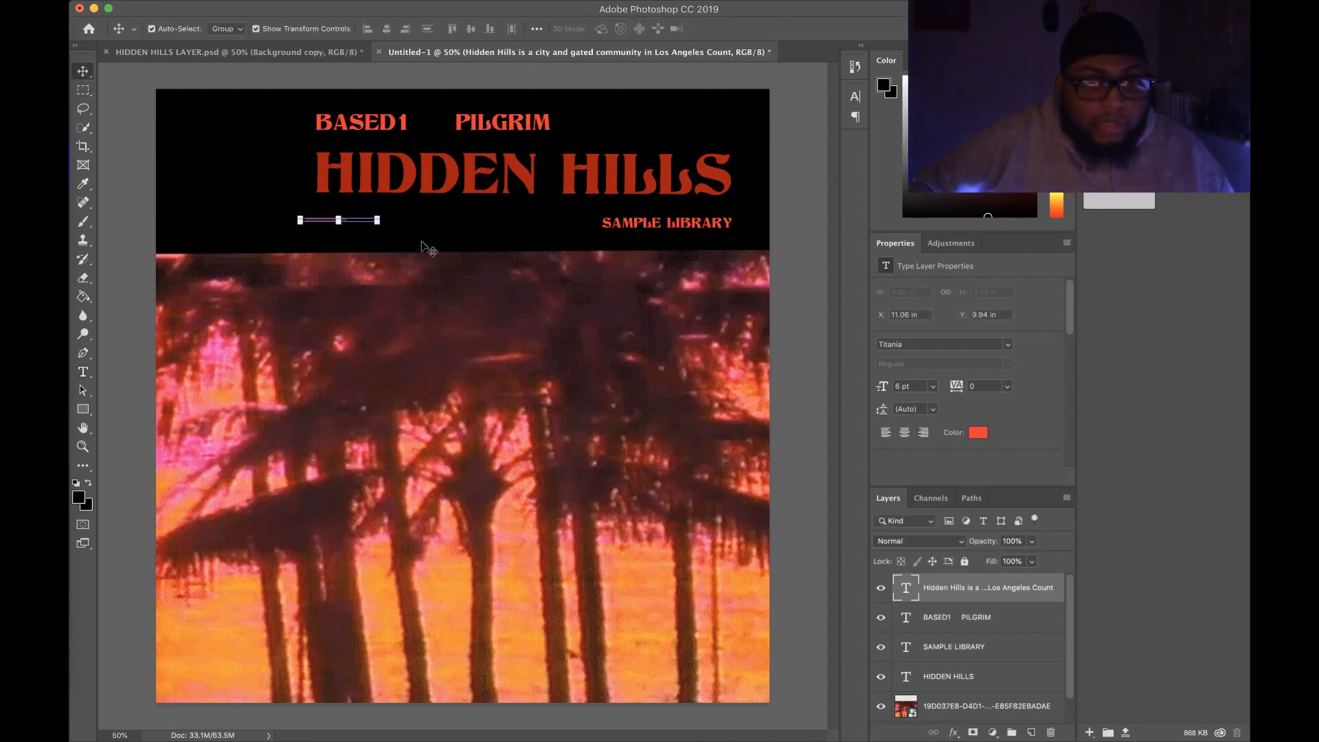
pyautogui.moveTo(380, 223); pyautogui.dragTo(470, 261)
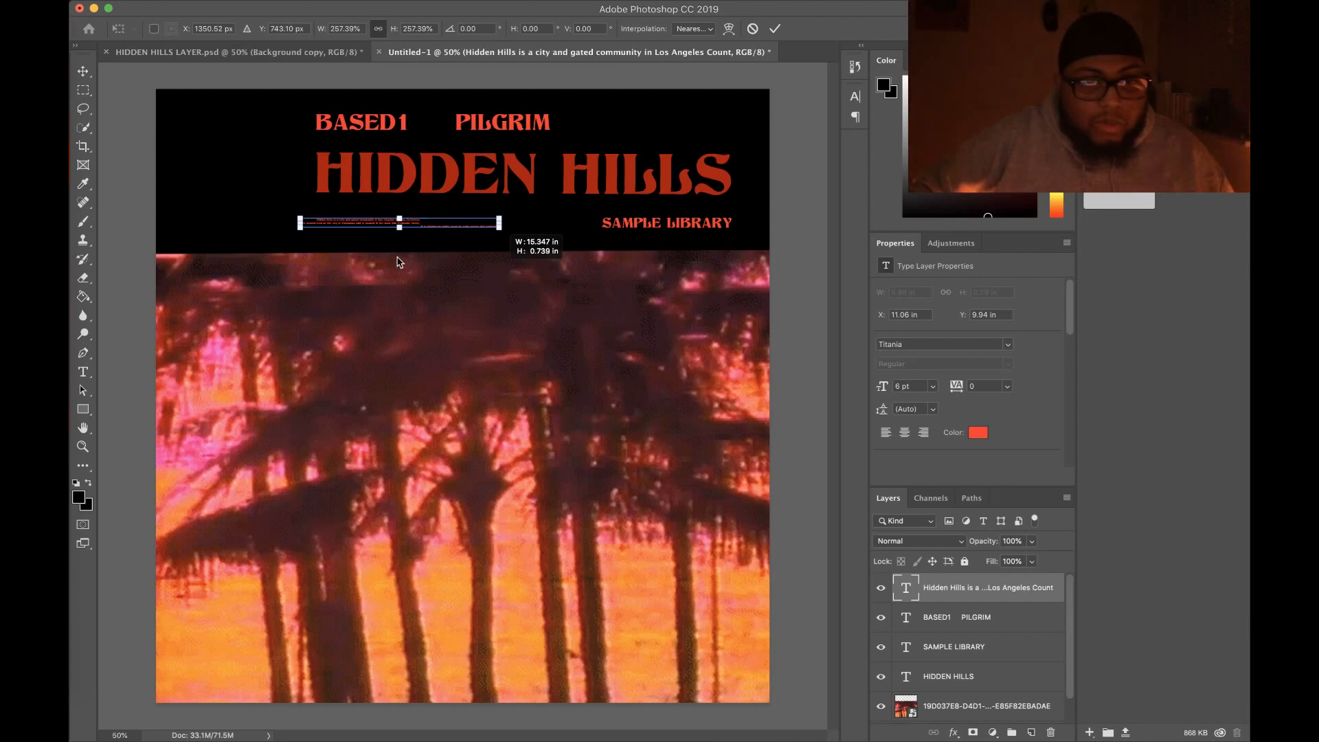
pyautogui.moveTo(401, 267); pyautogui.dragTo(423, 231)
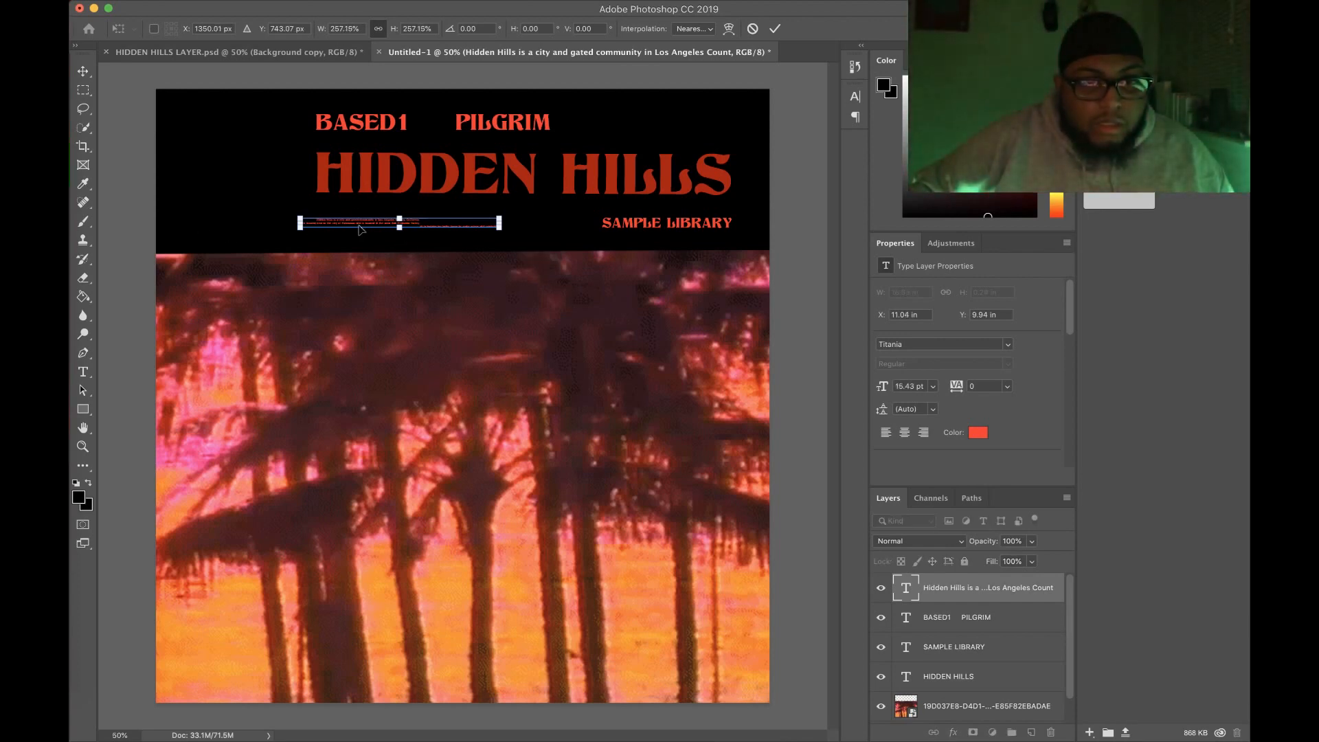
pyautogui.click(89, 71)
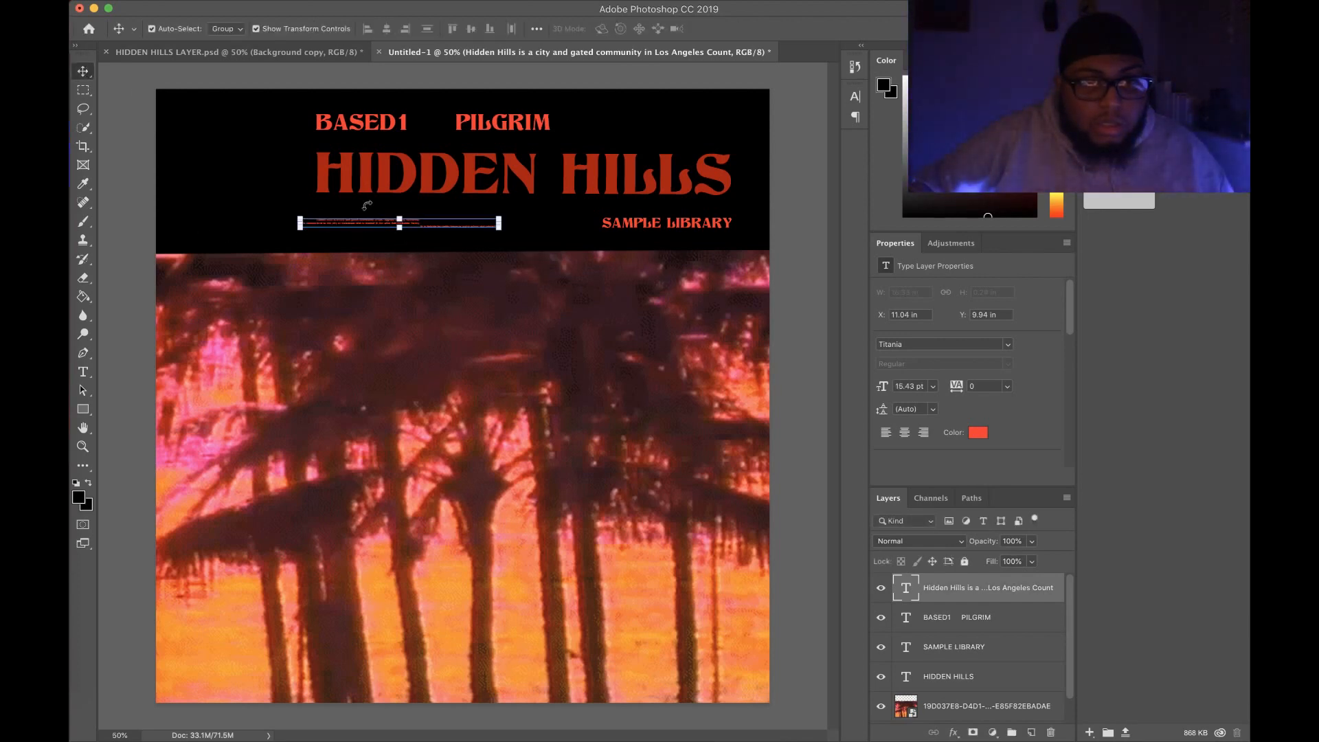
pyautogui.moveTo(498, 229); pyautogui.dragTo(546, 229)
pyautogui.moveTo(398, 224); pyautogui.dragTo(454, 220)
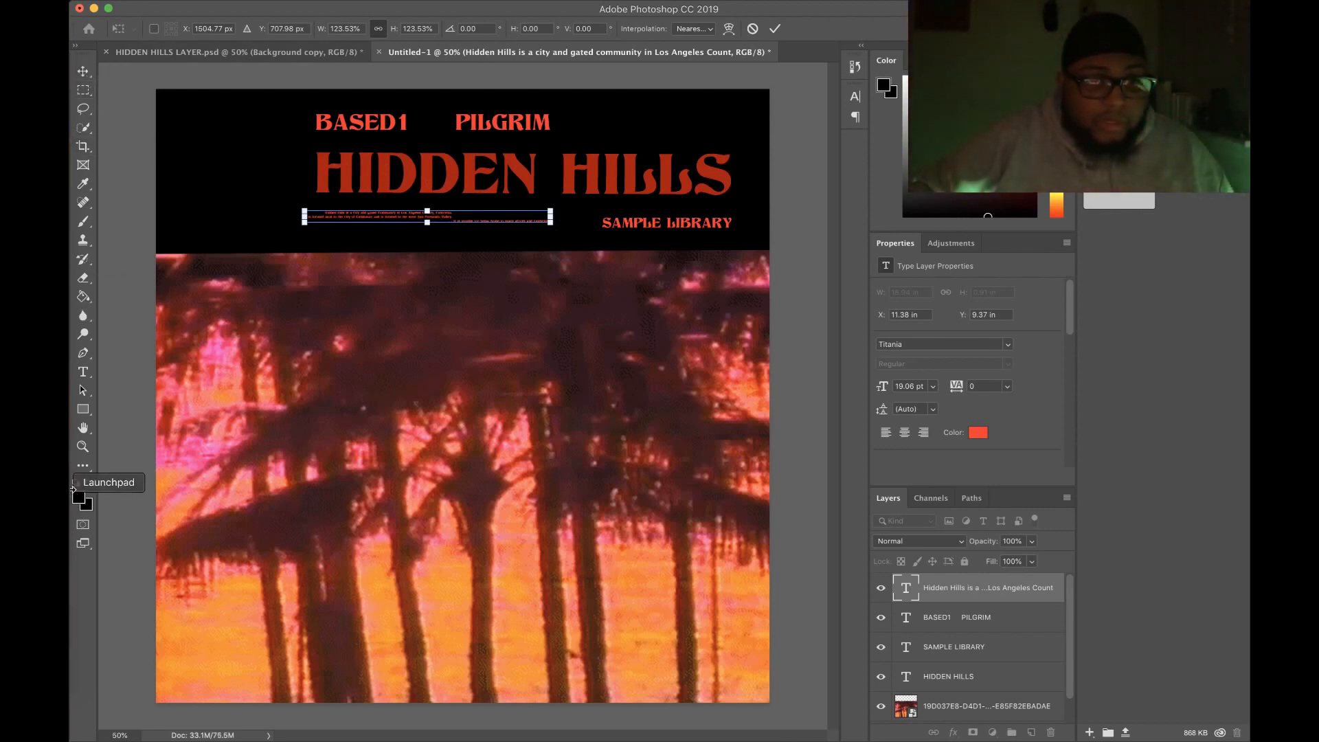
# - Try to left-align the description's lines, and delete both the stray text layer and the description layer
pyautogui.click(83, 371)
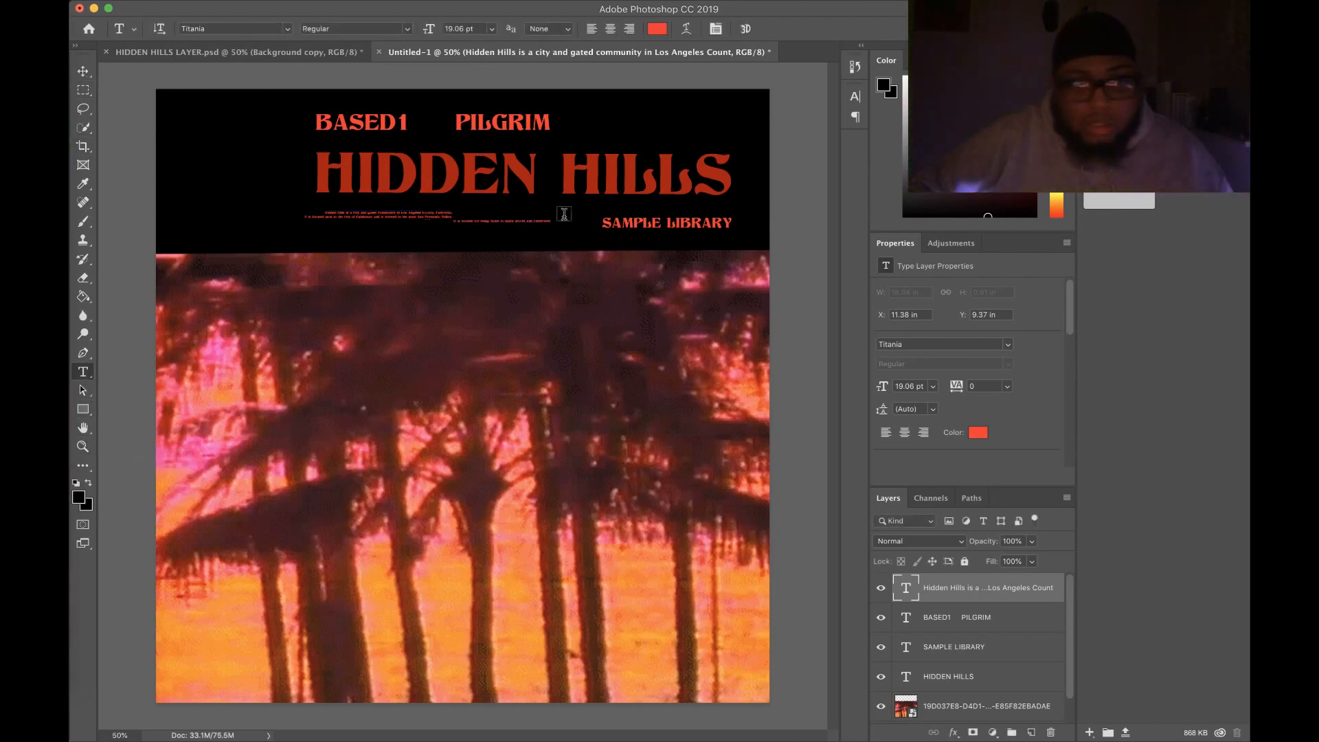
pyautogui.moveTo(553, 220); pyautogui.dragTo(295, 207)
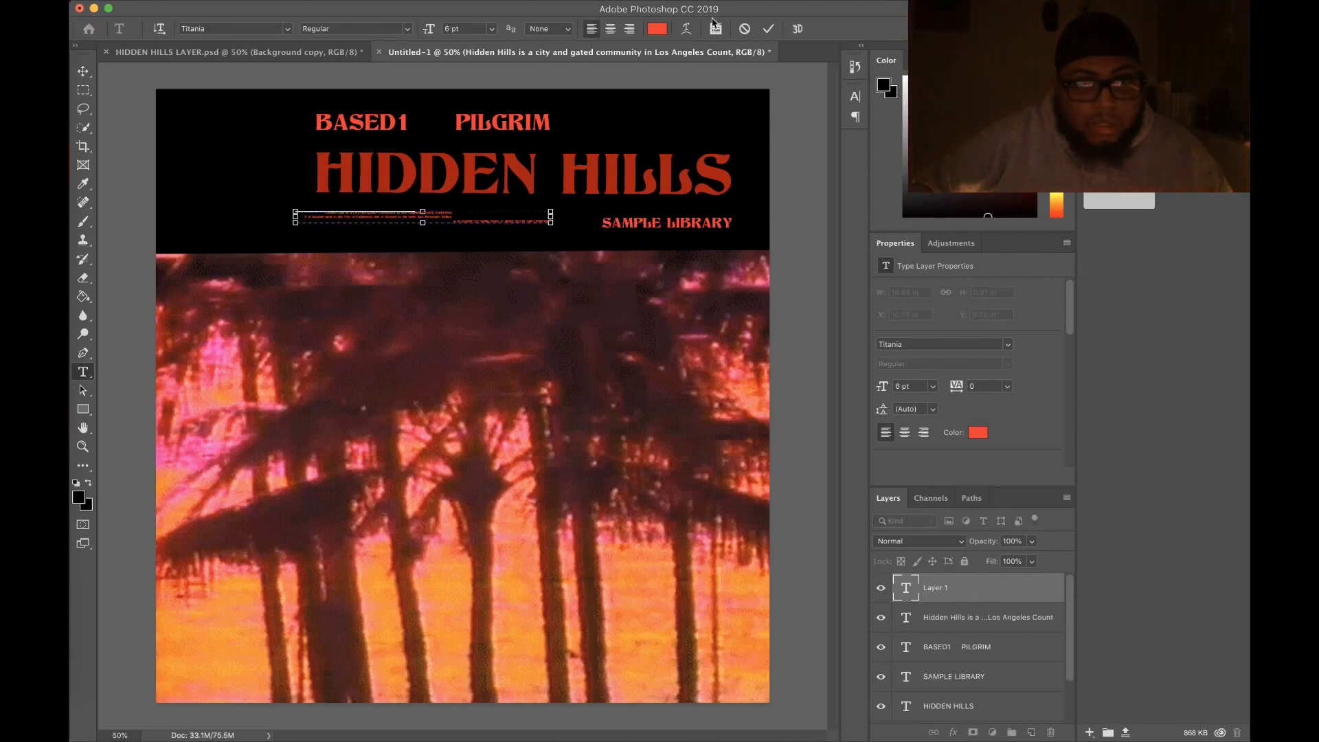
pyautogui.click(609, 29)
pyautogui.click(594, 31)
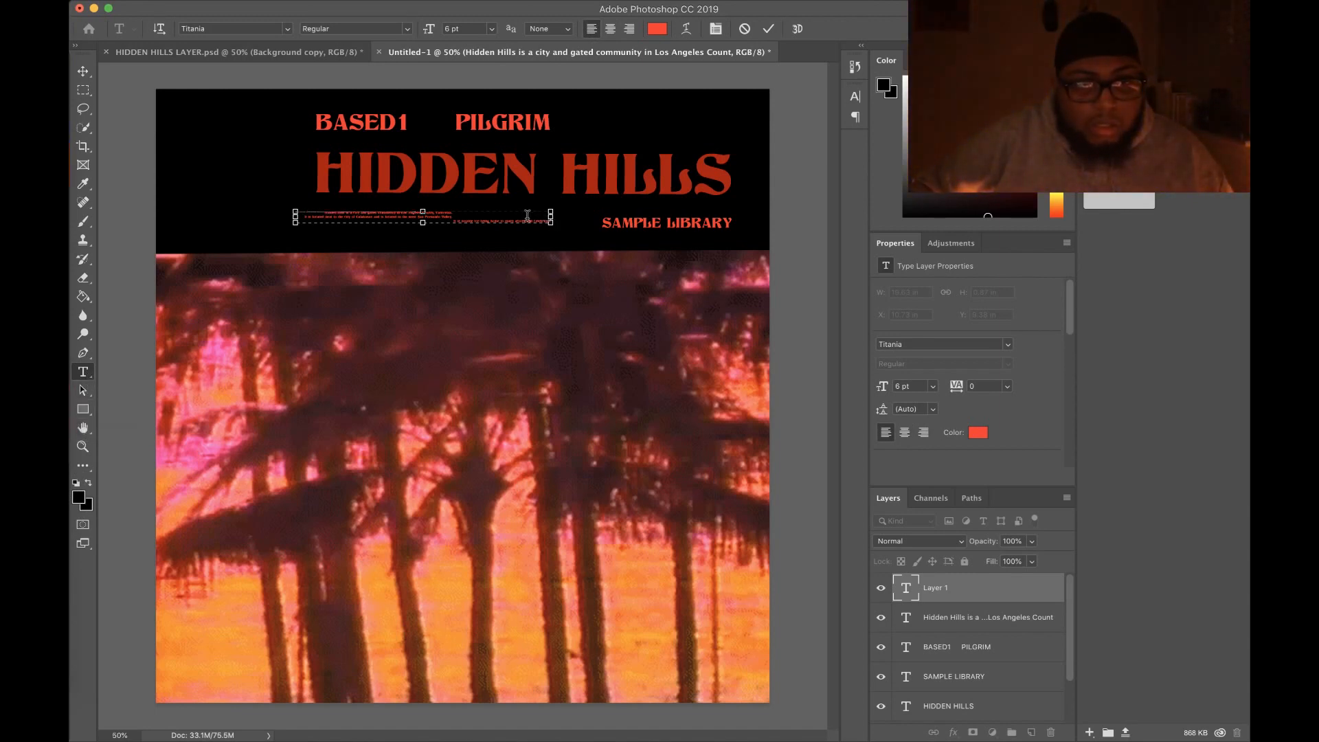
pyautogui.moveTo(550, 217); pyautogui.dragTo(489, 217)
pyautogui.moveTo(971, 598); pyautogui.dragTo(1060, 739)
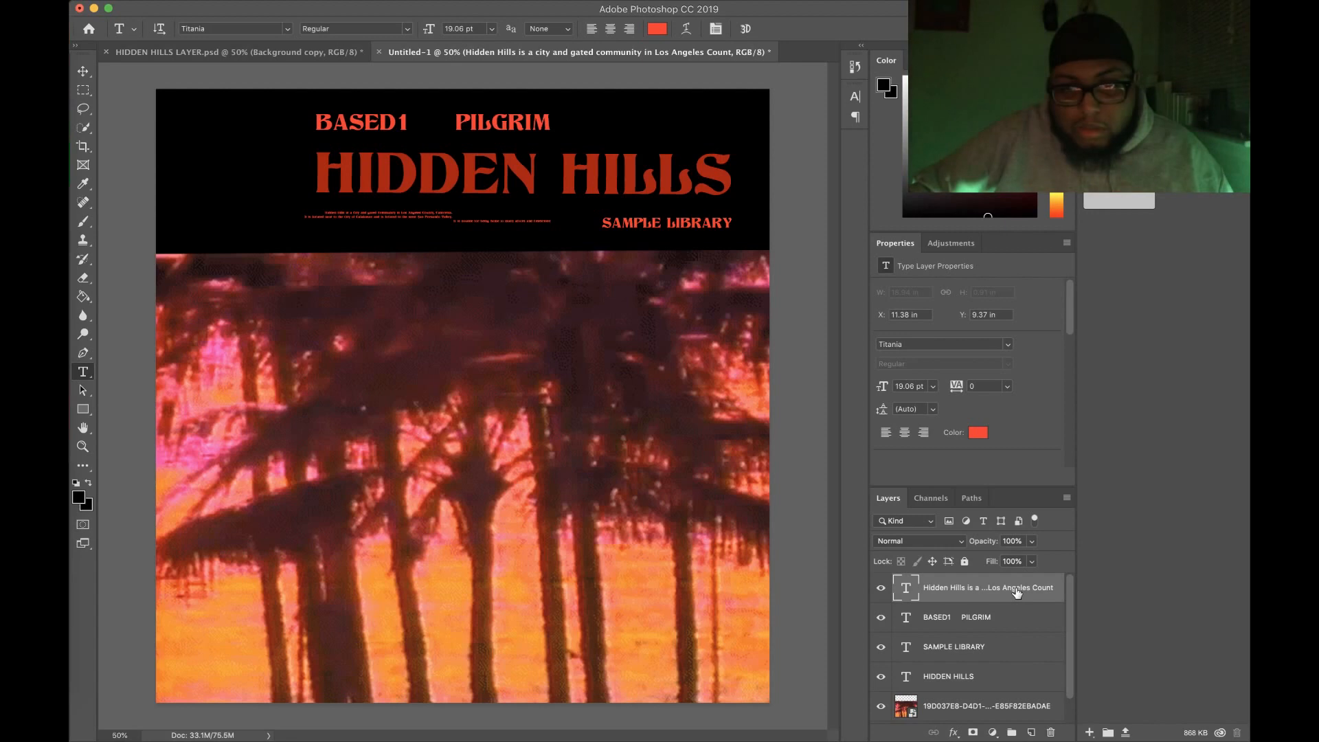
pyautogui.moveTo(975, 588); pyautogui.dragTo(1055, 735)
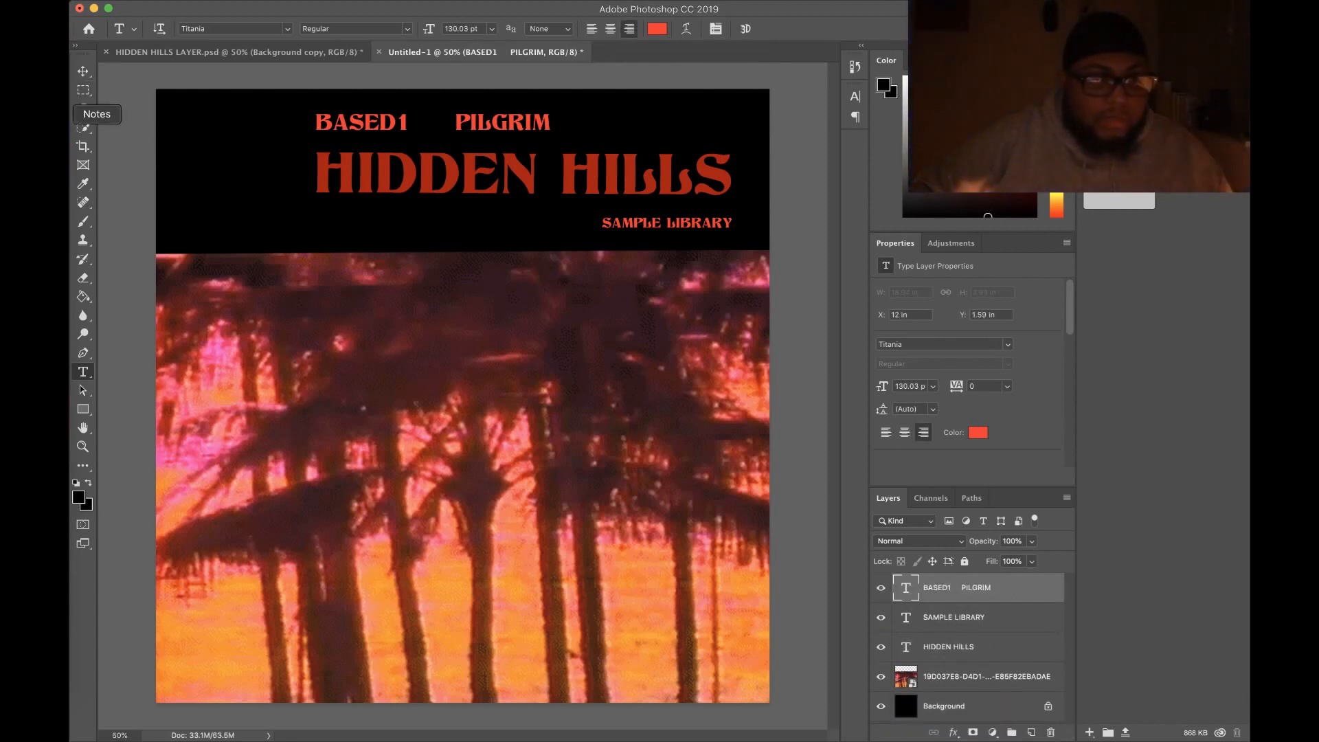
# - Switch to Notes and copy the selected three-line Hidden Hills description once more
pyautogui.click(41, 114)
pyautogui.rightClick(766, 97)
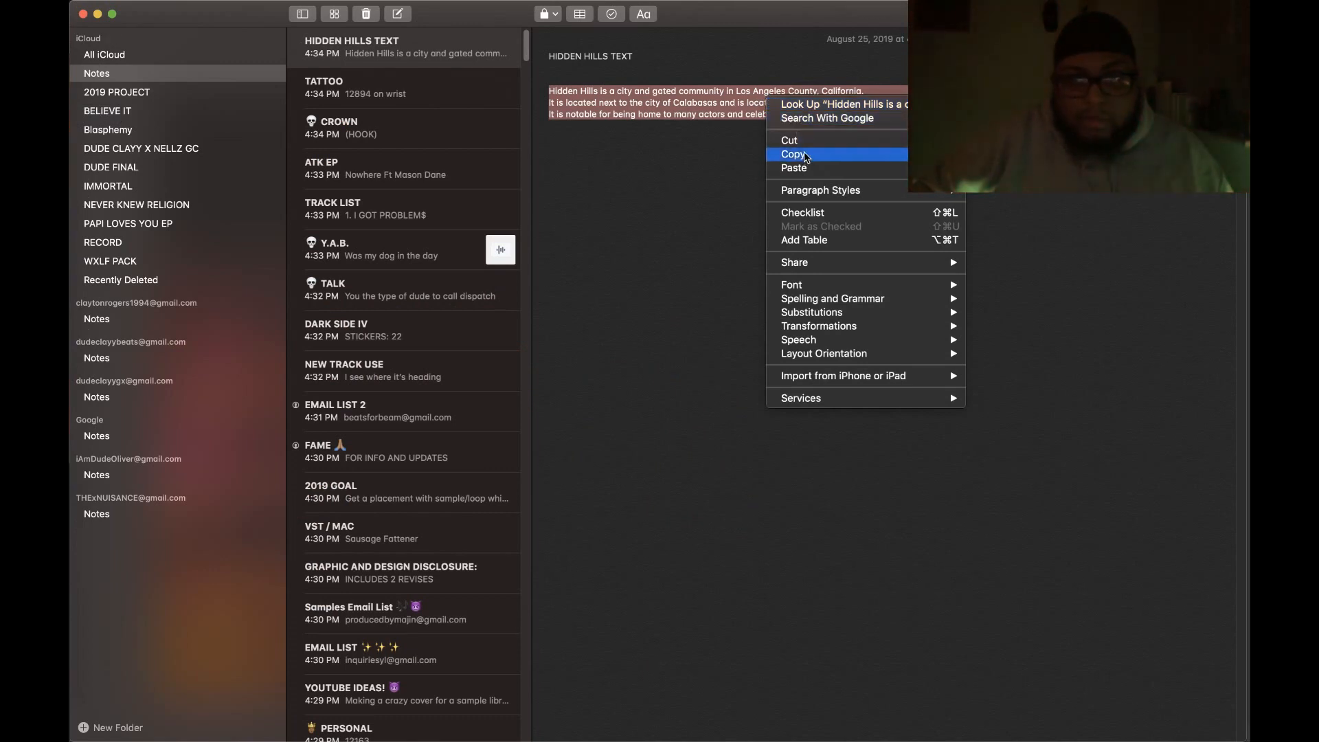
pyautogui.click(805, 156)
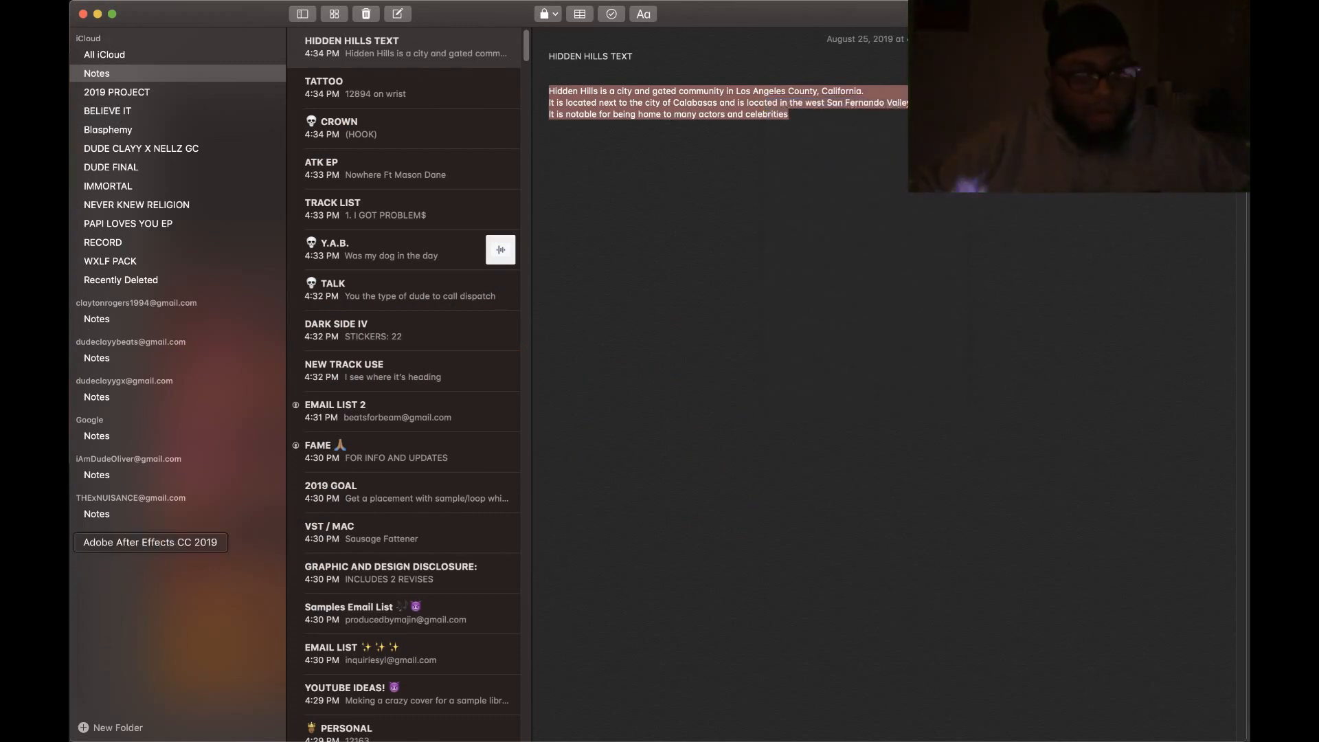
pyautogui.rightClick(41, 543)
pyautogui.click(669, 450)
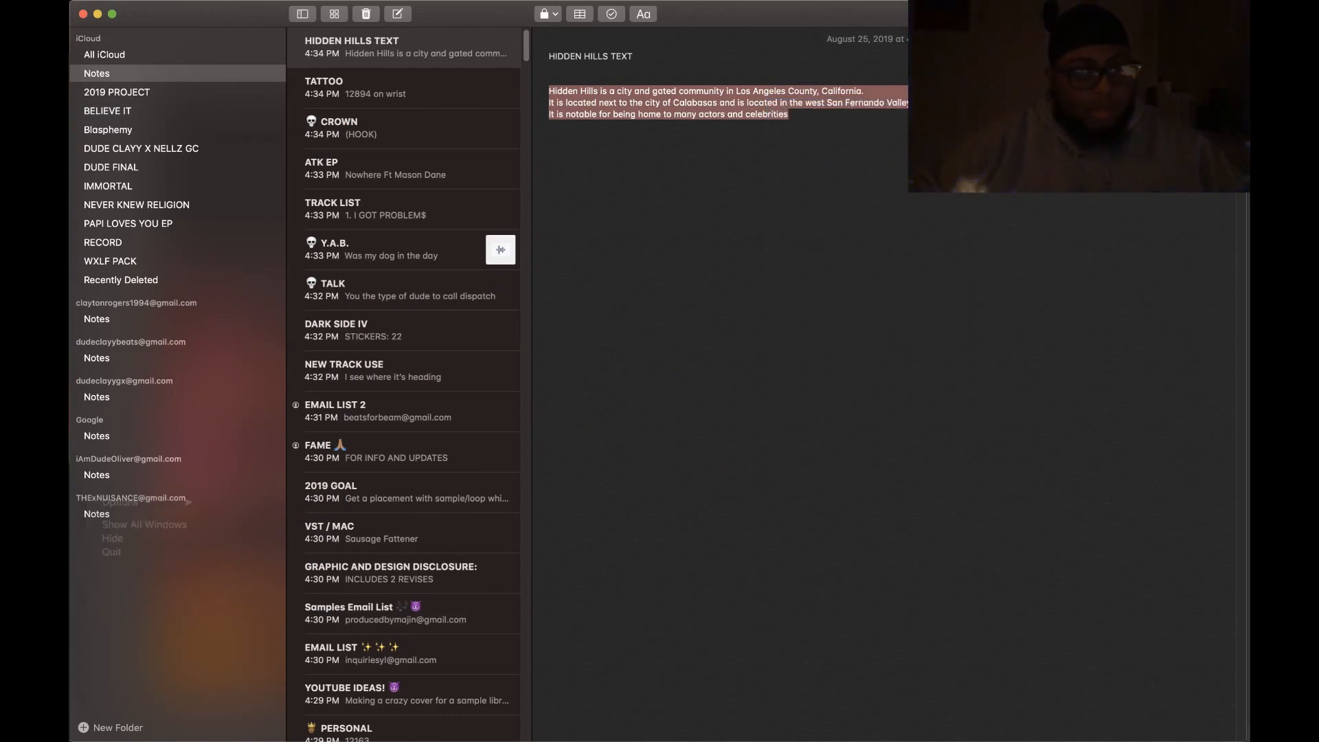
# - Switch to Photoshop and paste the description as right-aligned 6 pt Titania text below the start of the HIDDEN HILLS title
pyautogui.click(41, 359)
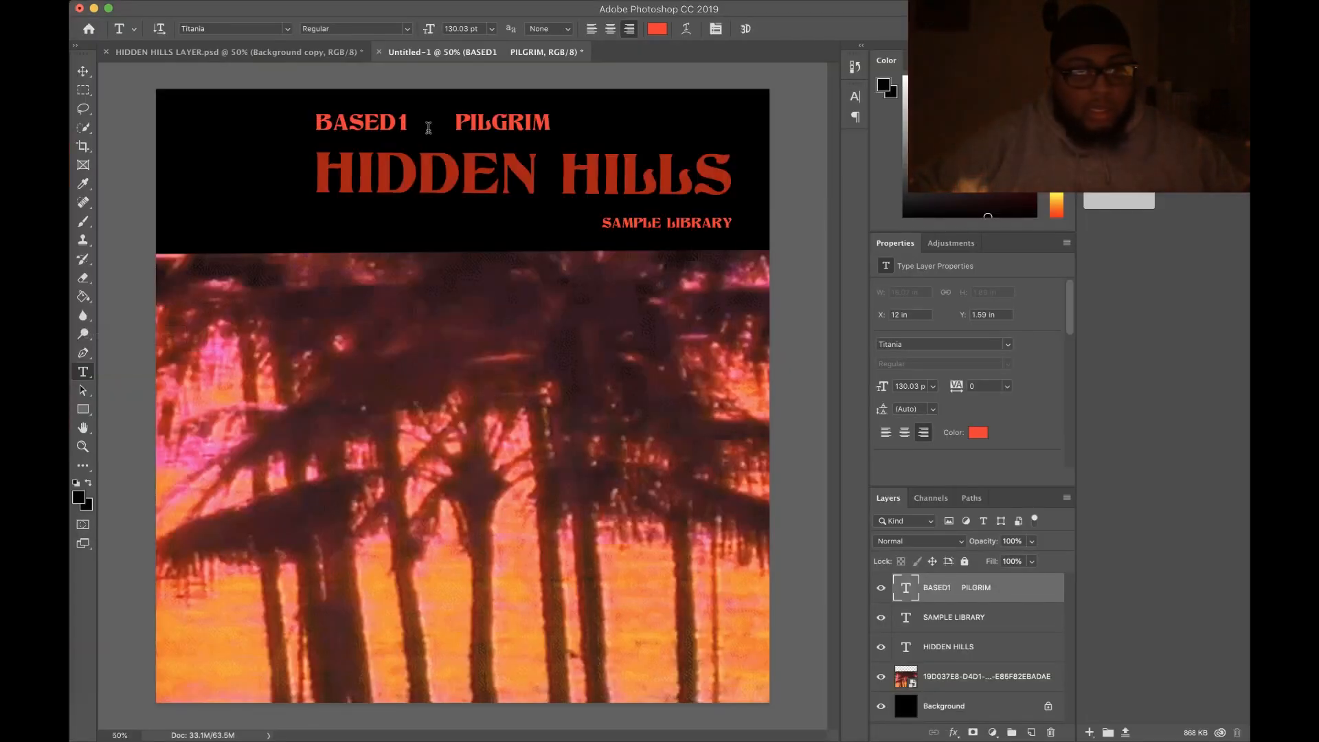
pyautogui.click(328, 213)
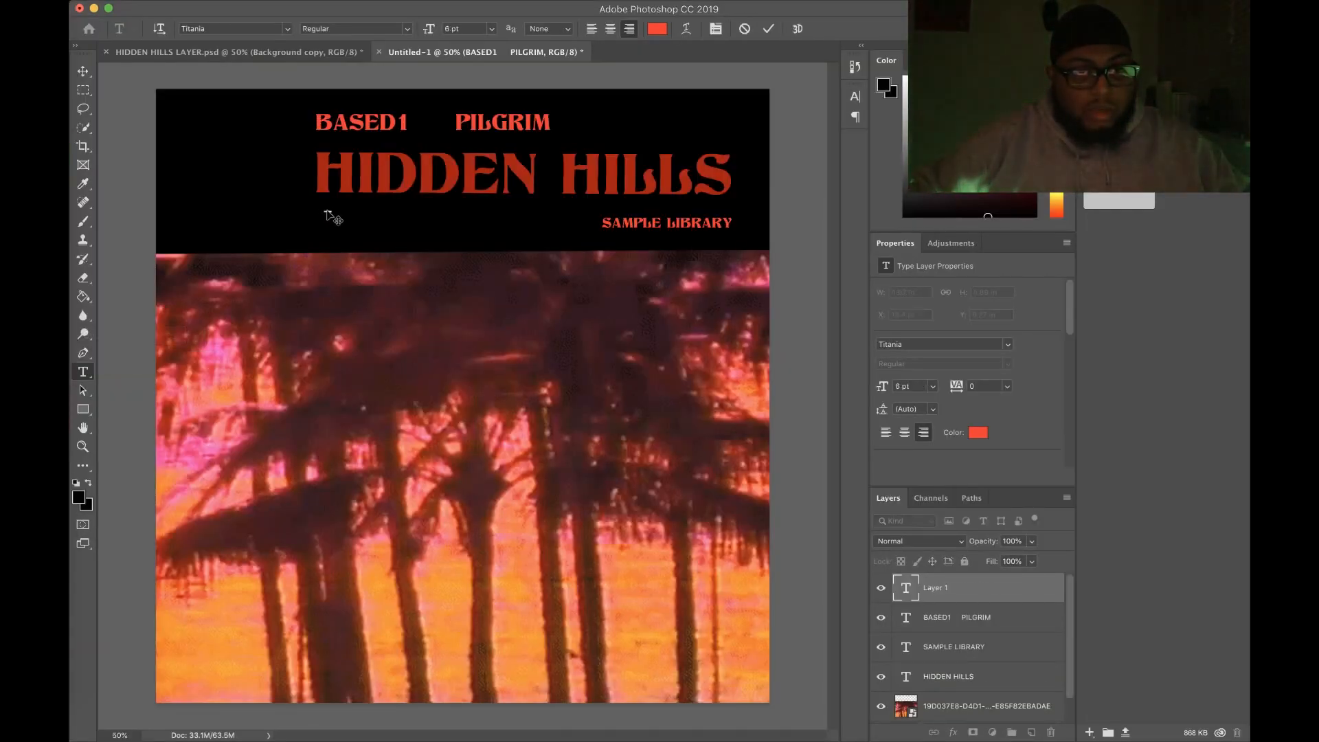
pyautogui.rightClick(328, 215)
pyautogui.click(365, 263)
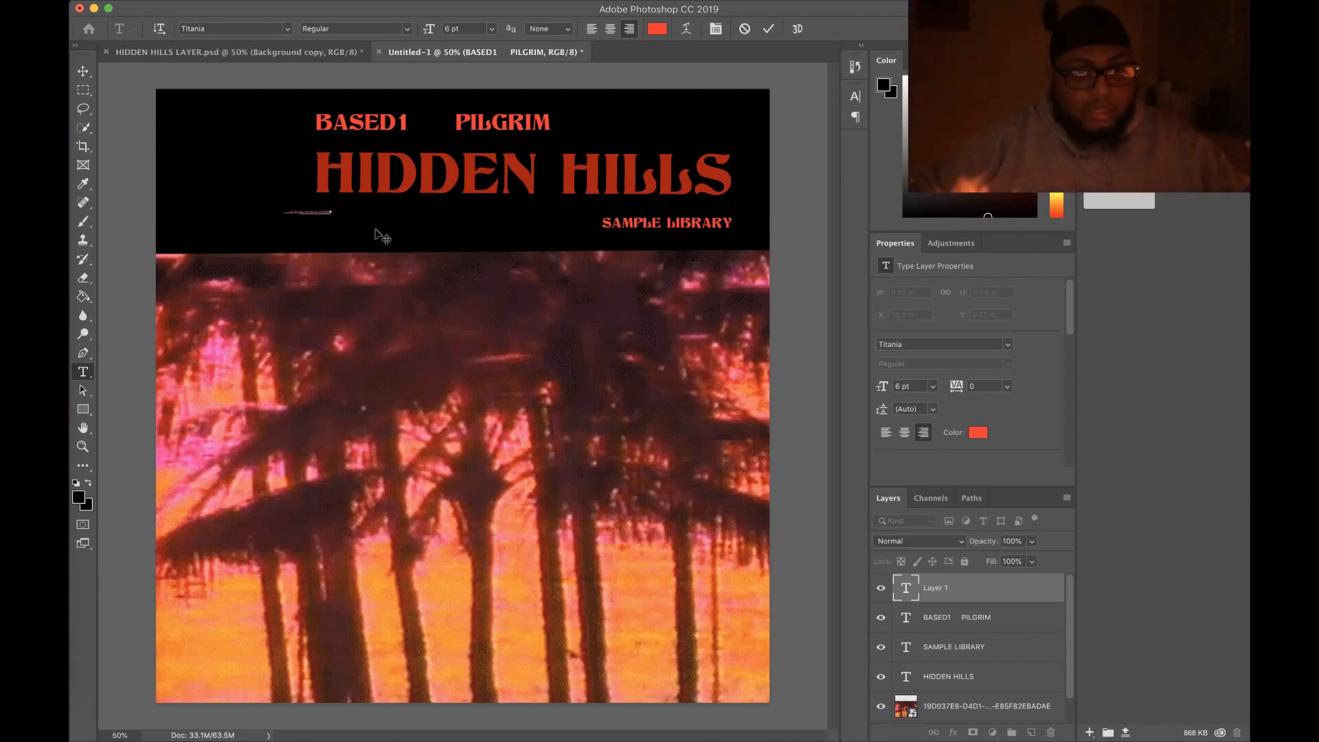
# - Scale the pasted description up proportionally to about 24.37 pt, keeping its upper-left corner in place
pyautogui.click(83, 72)
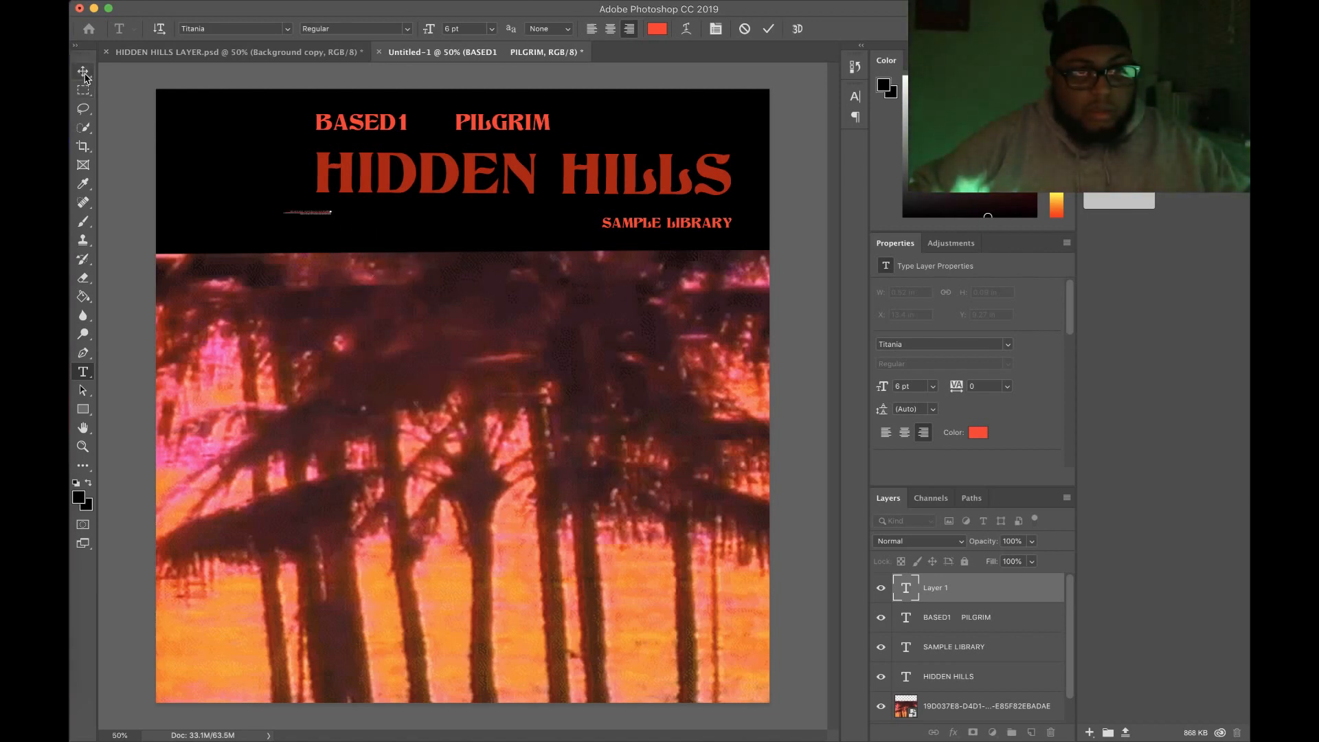
pyautogui.moveTo(332, 213); pyautogui.dragTo(474, 268)
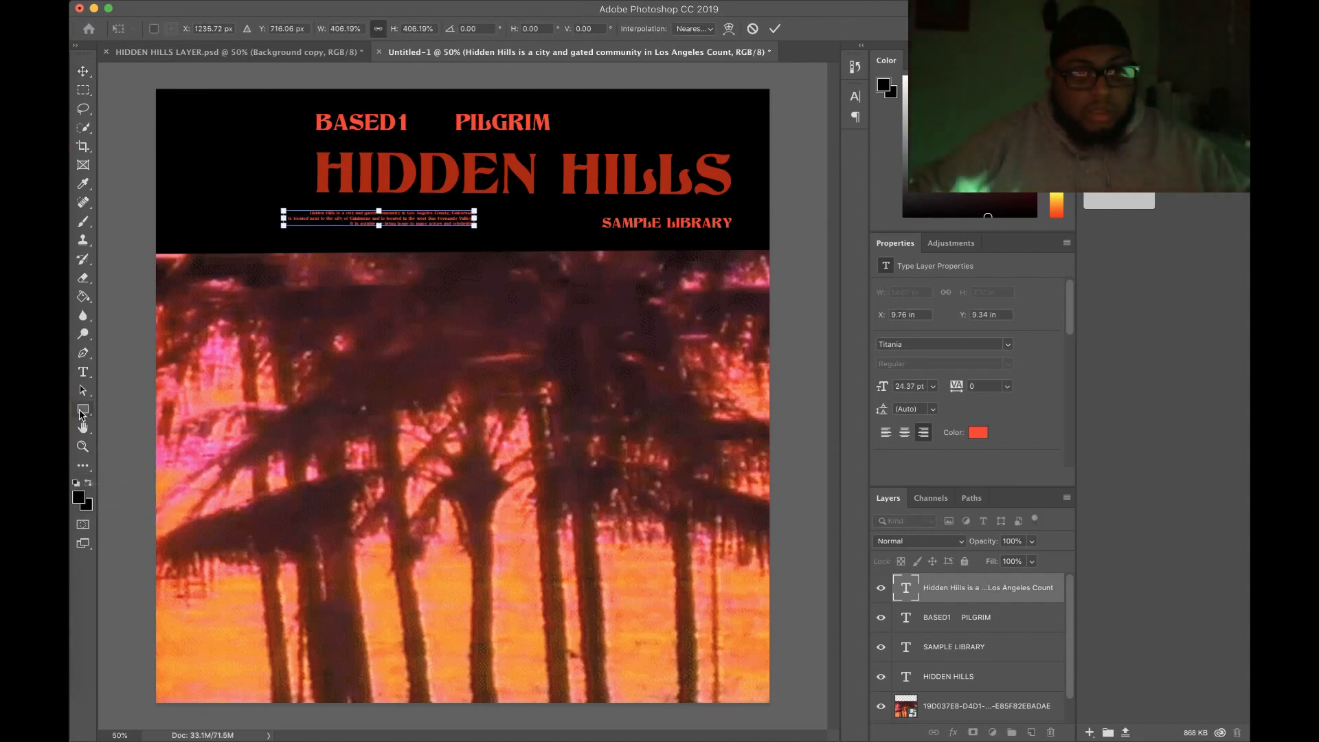
pyautogui.click(84, 370)
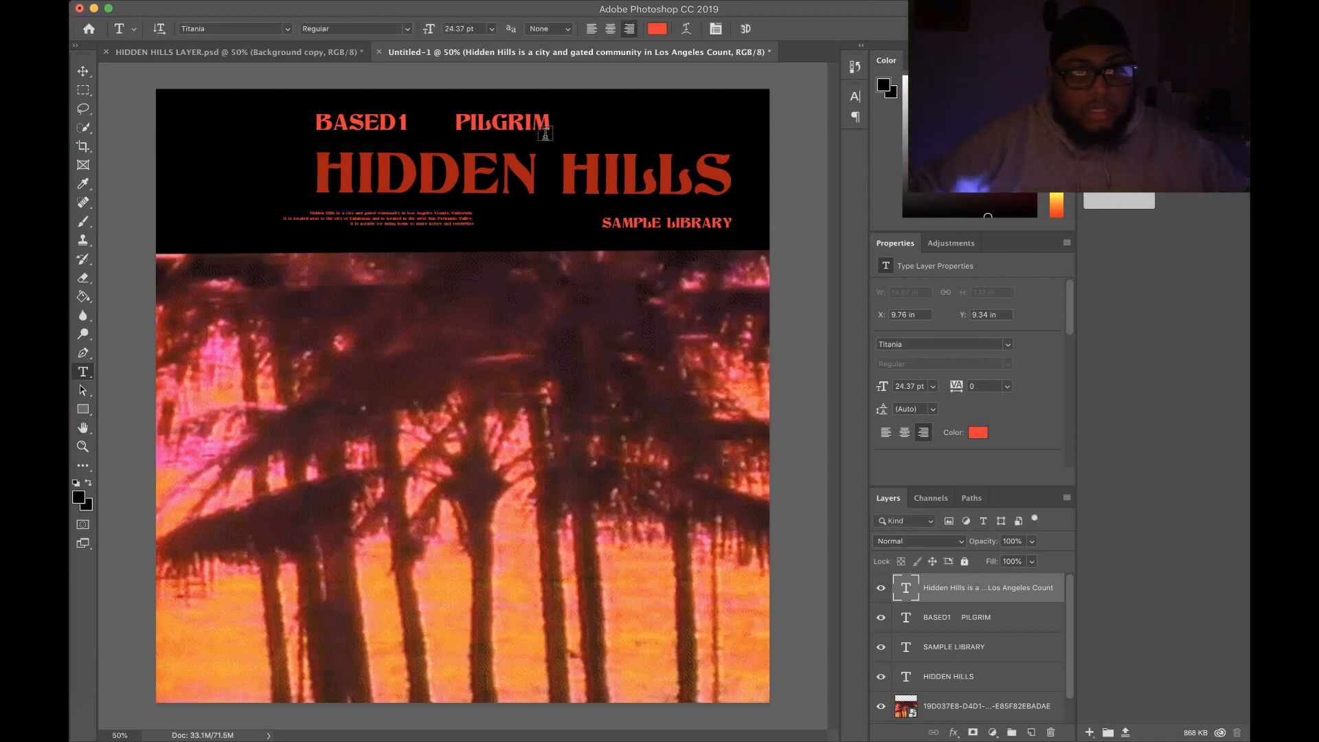
# - Left-align the description, move it under the start of the HIDDEN HILLS title, and scale it proportionally to about 28.22 pt
pyautogui.click(591, 29)
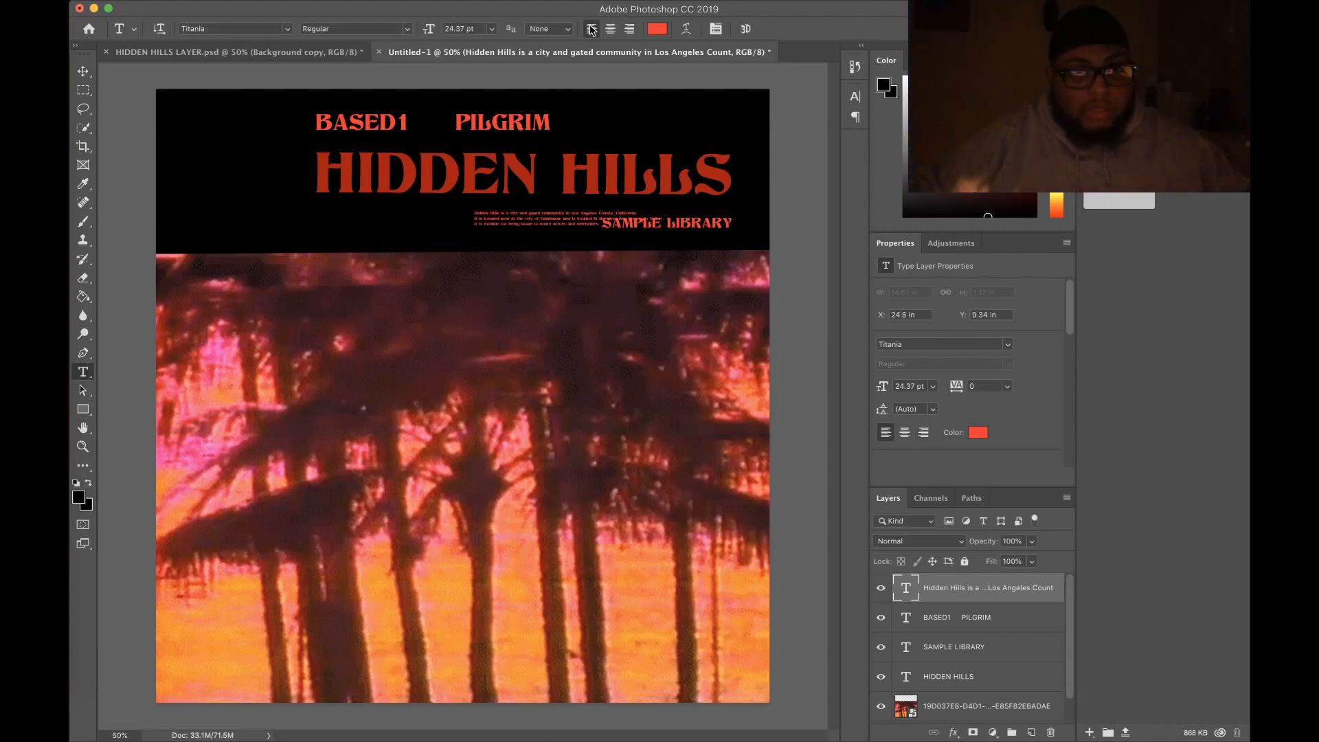
pyautogui.click(83, 72)
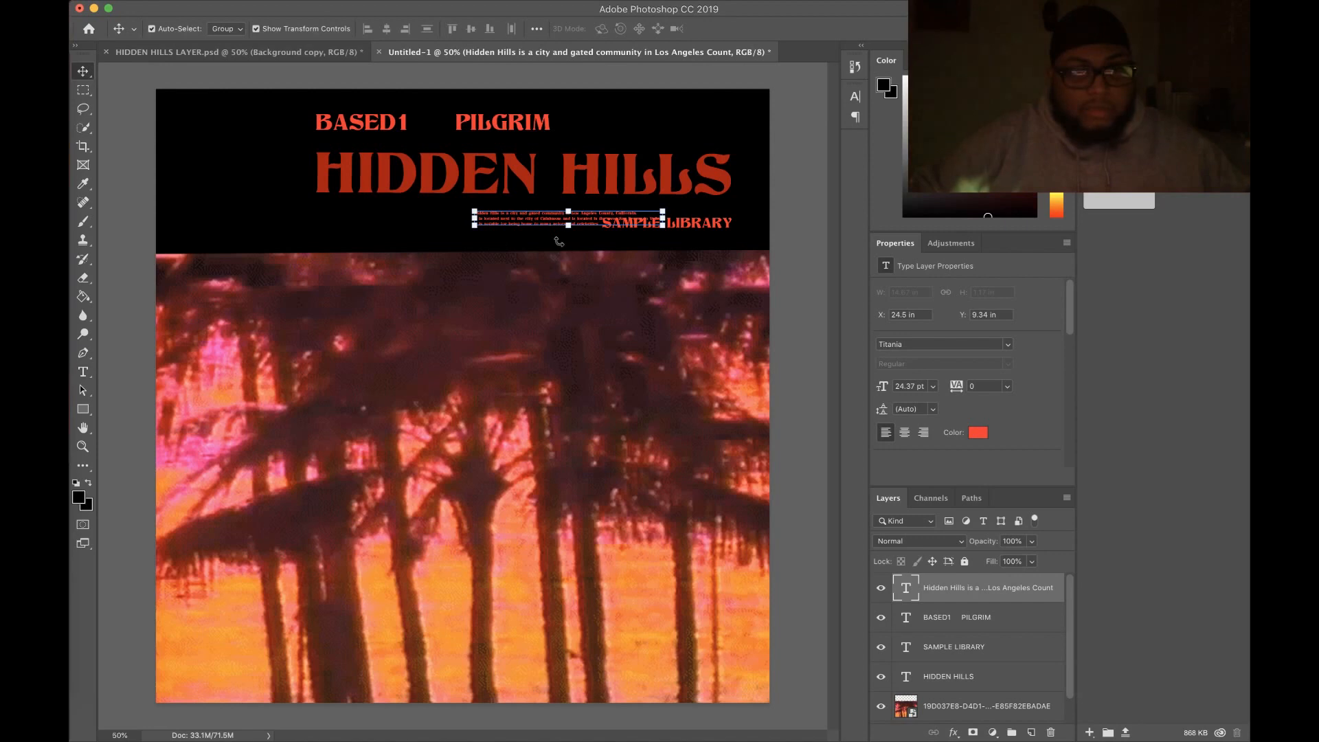
pyautogui.moveTo(555, 229); pyautogui.dragTo(393, 225)
pyautogui.hotkey('ctrl', 't')
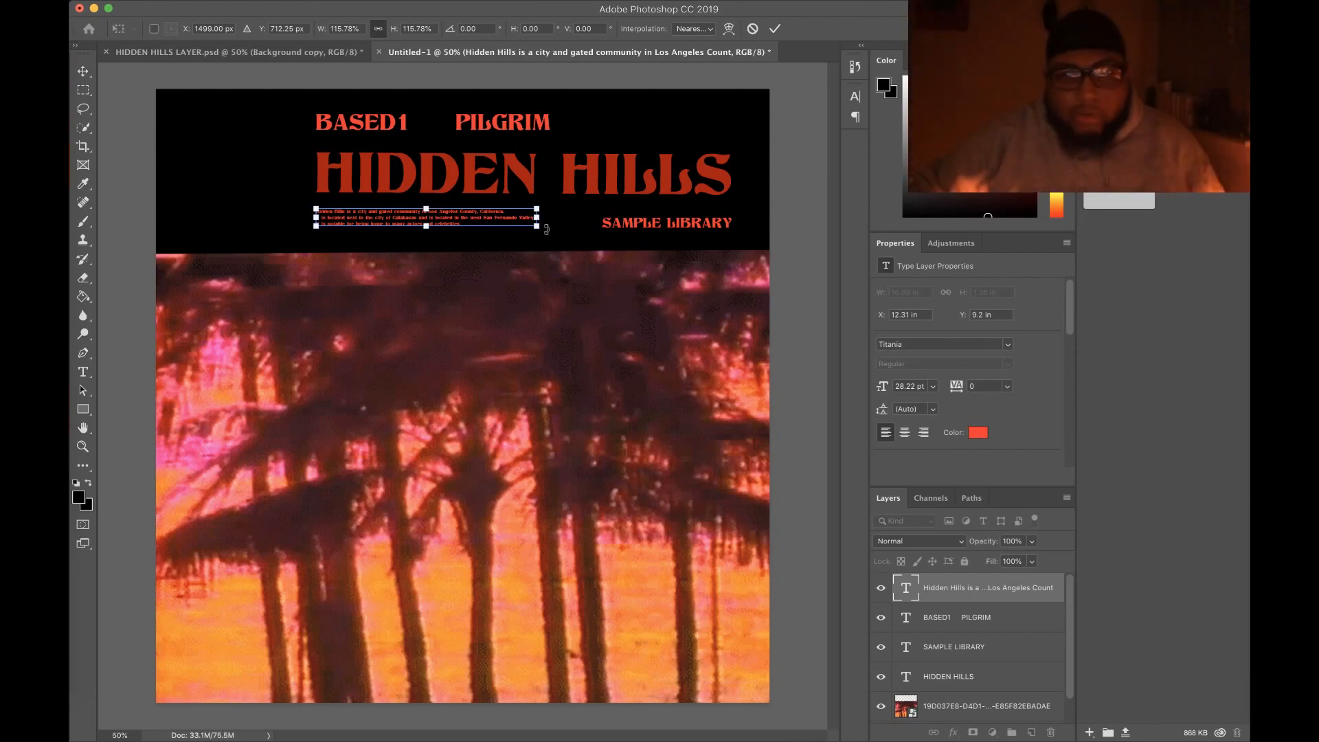
# - Recolour the description text dark red, #790006
pyautogui.click(978, 432)
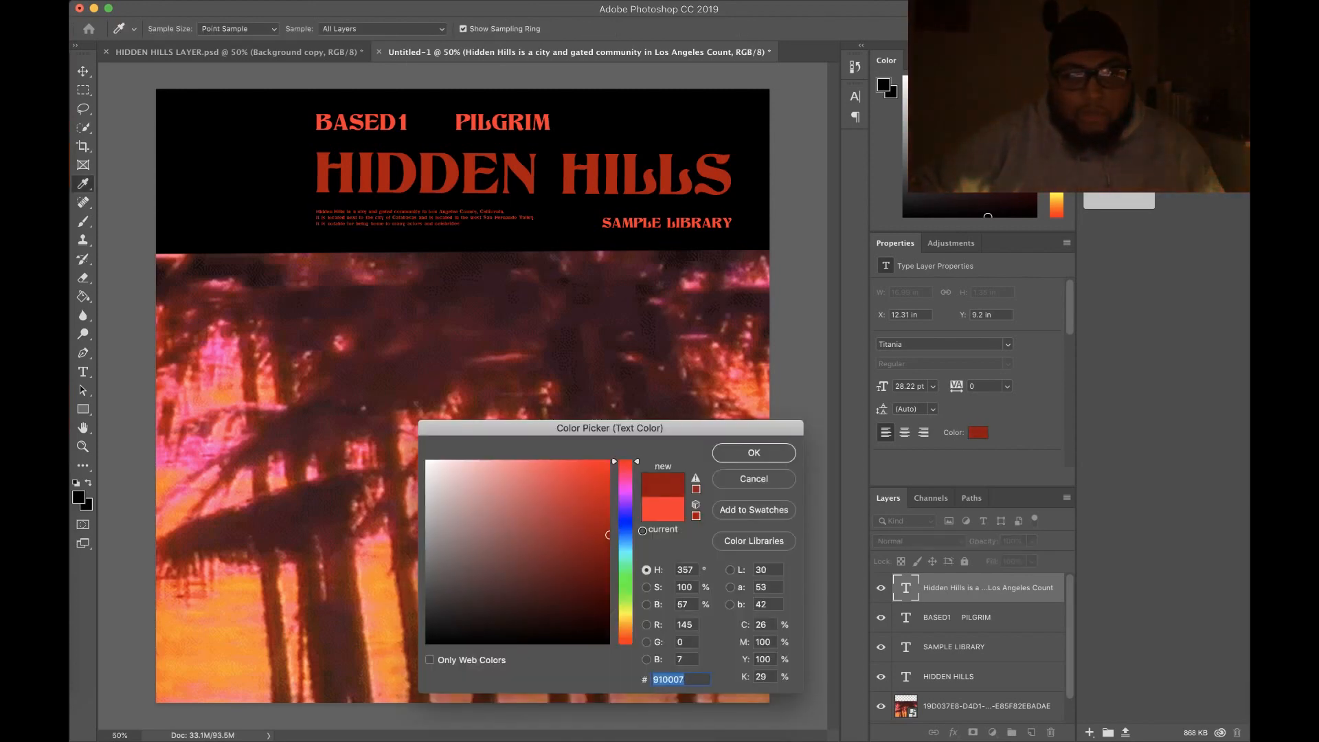
pyautogui.click(607, 546)
pyautogui.click(608, 557)
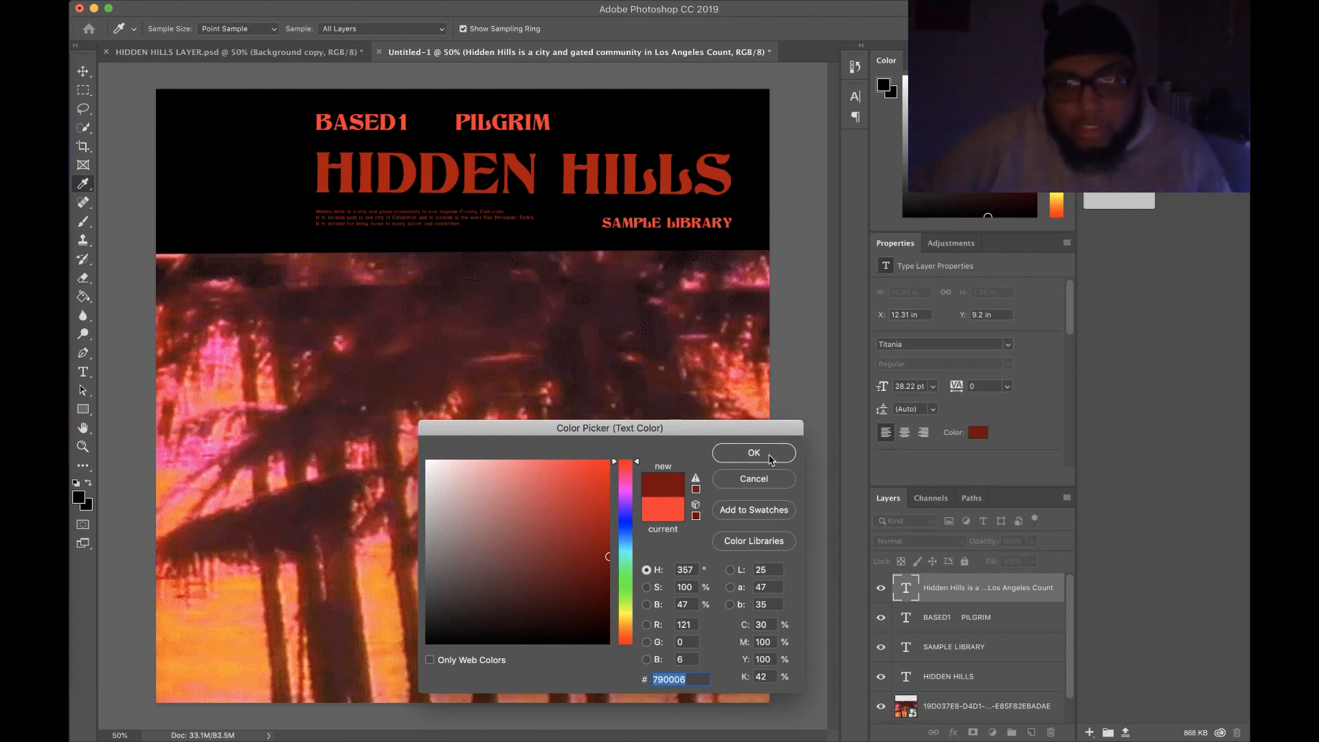
pyautogui.click(753, 453)
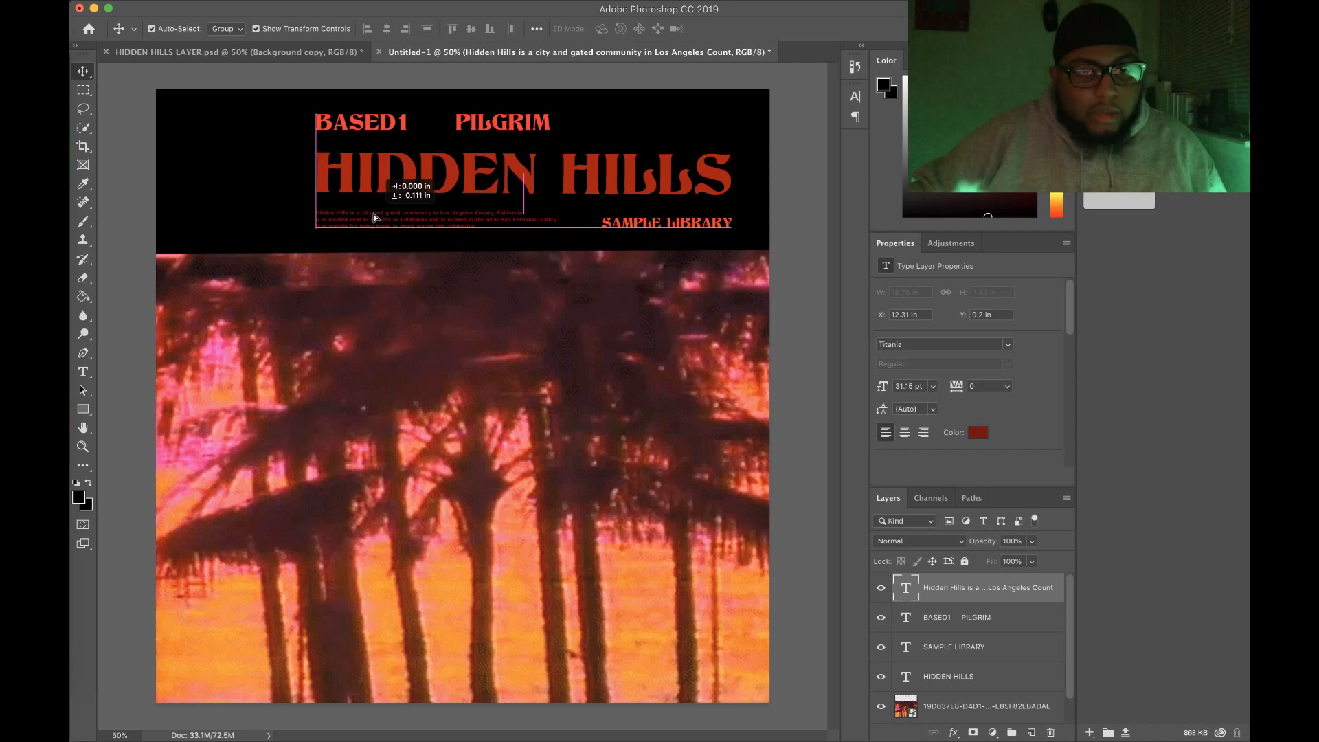
# - Enlarge the description to about 31.15 pt, nudge it down slightly, and realign SAMPLE LIBRARY beneath the end of the HIDDEN HILLS title
pyautogui.moveTo(374, 217); pyautogui.dragTo(375, 218)
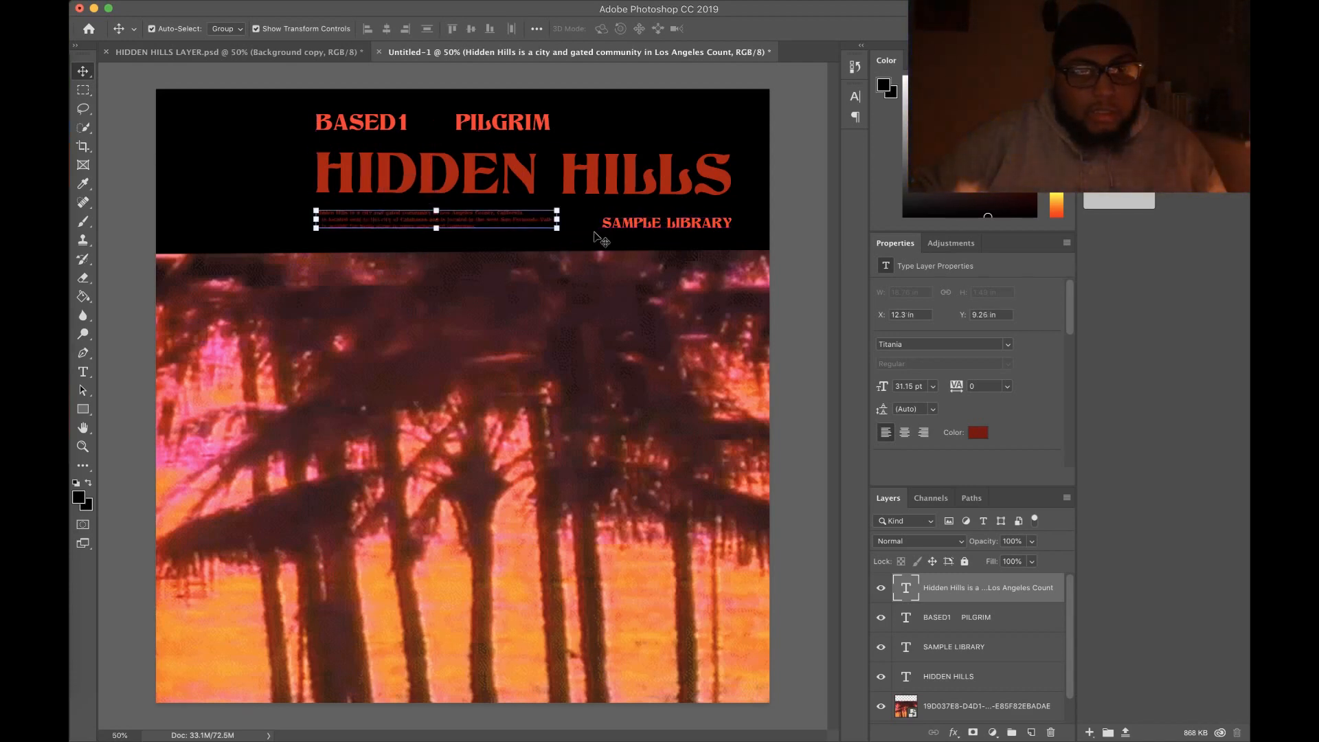
pyautogui.moveTo(693, 233); pyautogui.dragTo(689, 217)
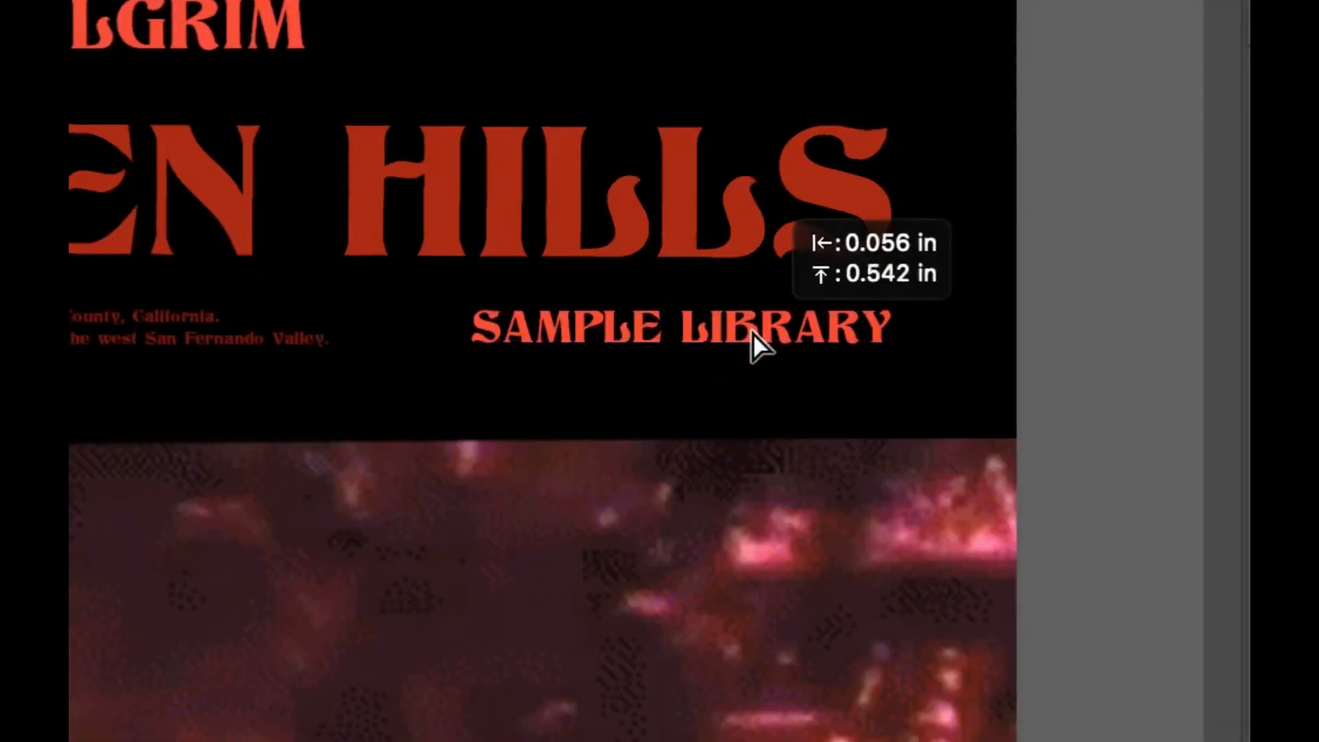
pyautogui.moveTo(753, 333); pyautogui.dragTo(780, 356)
pyautogui.click(1128, 470)
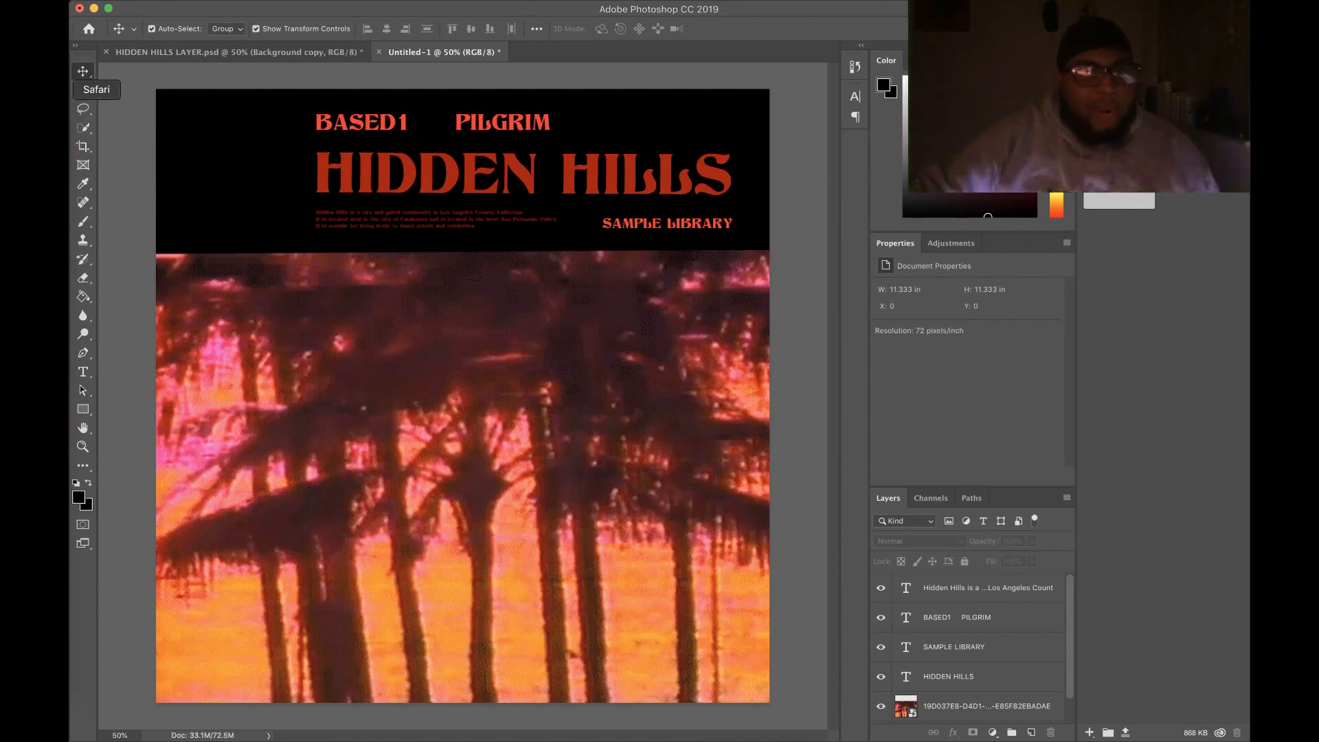
# - Switch to Finder and place prey.png from the HIDDEN HILLS folder in the black area before the title
pyautogui.click(72, 65)
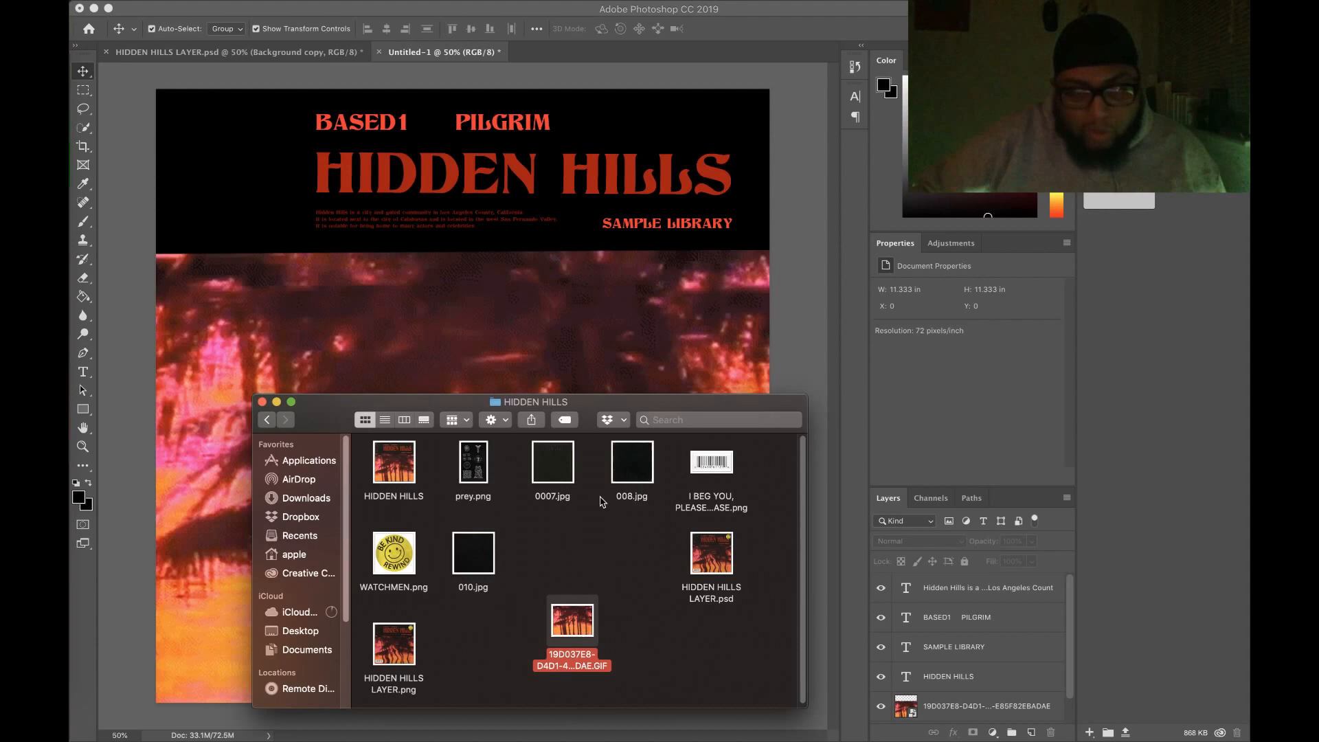
pyautogui.moveTo(479, 469); pyautogui.dragTo(257, 168)
pyautogui.moveTo(494, 395); pyautogui.dragTo(263, 172)
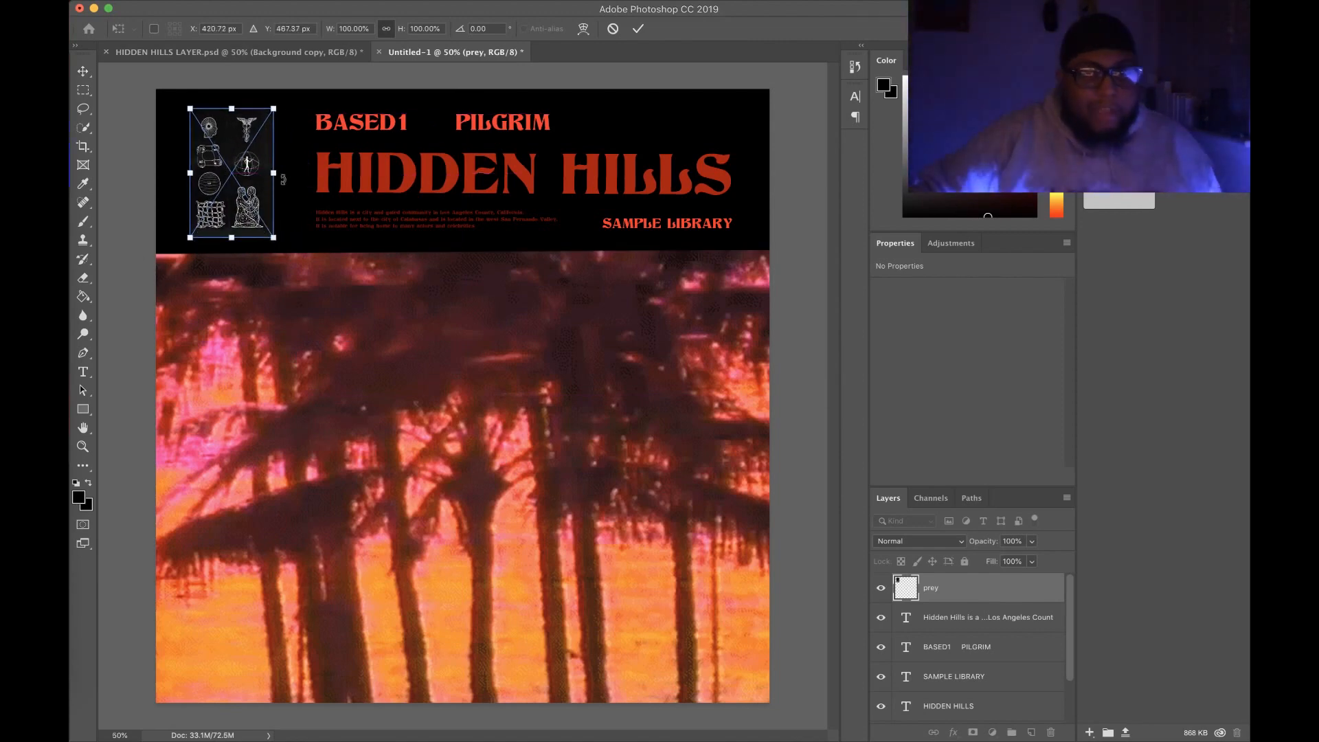
# - Switch to Safari and examine the Pinterest pin of the Information Flash tape artwork with the white symbols
pyautogui.click(73, 89)
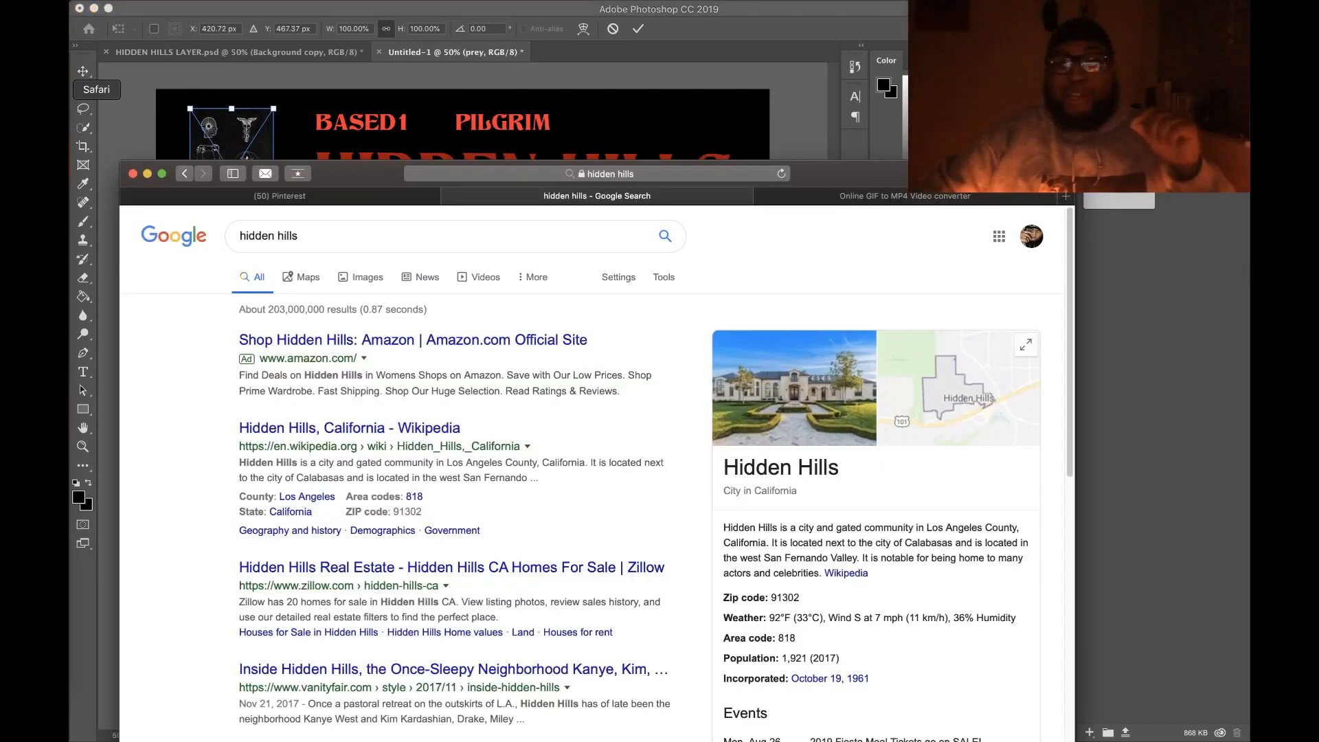
pyautogui.click(346, 197)
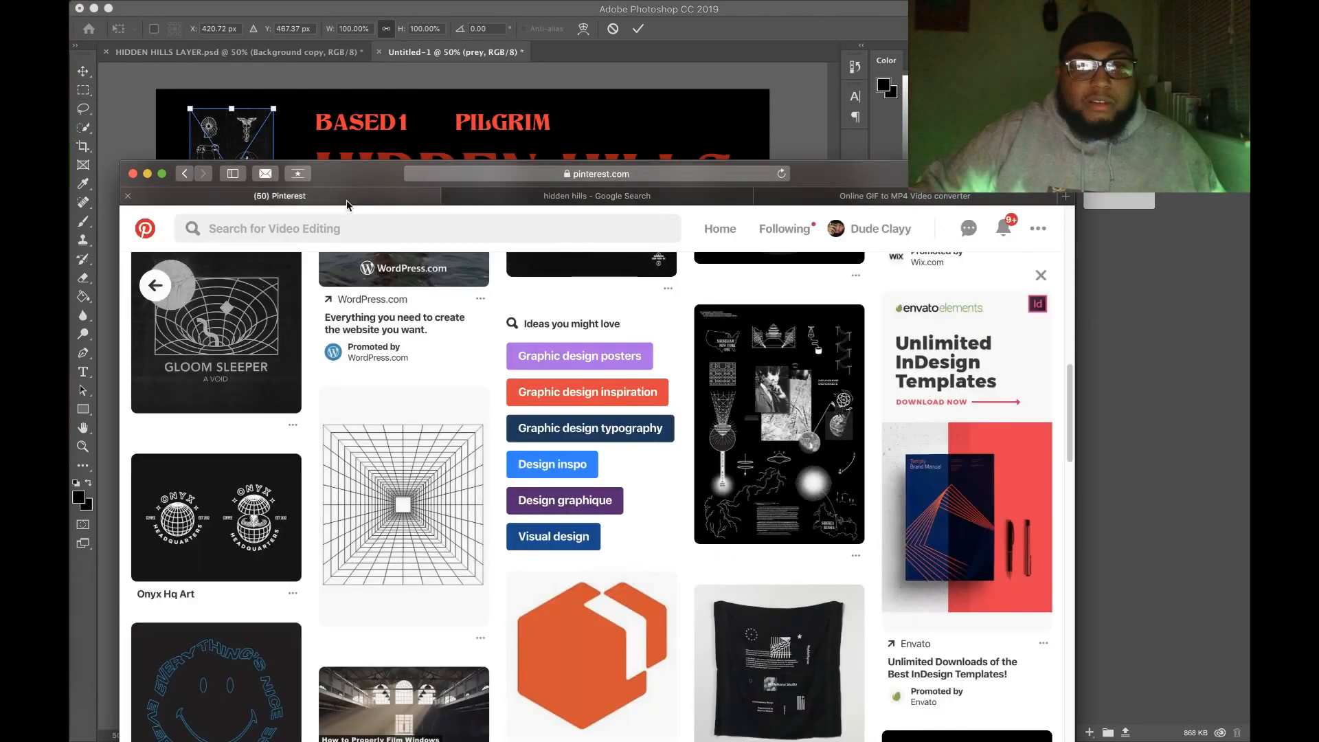
pyautogui.click(481, 436)
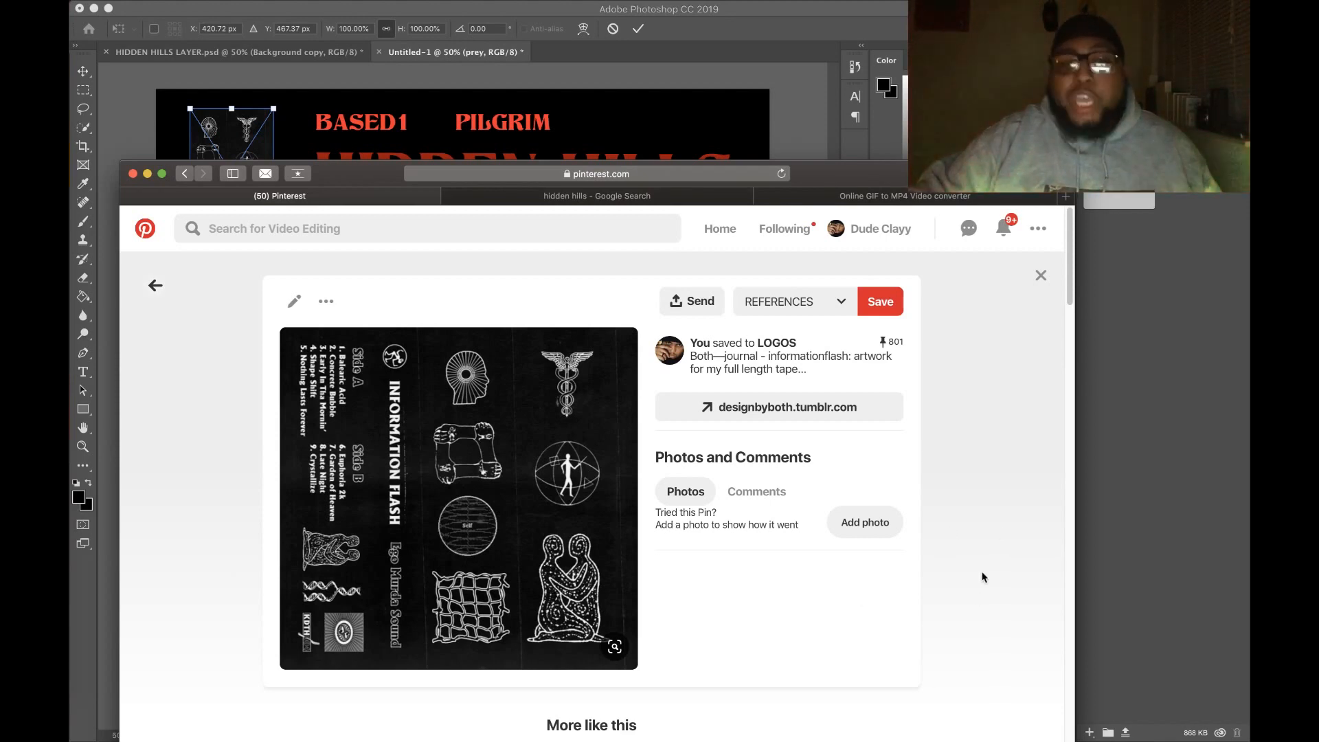
pyautogui.scroll(-1, 975, 591)
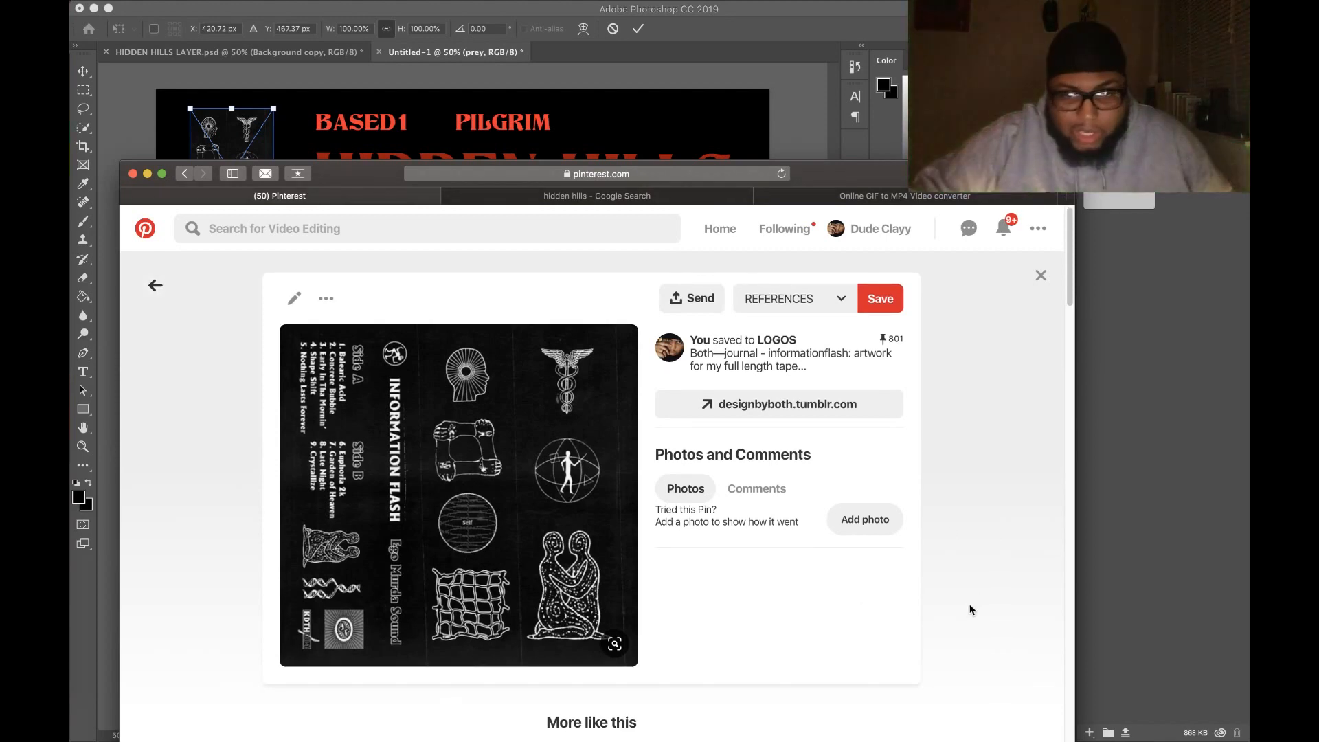
pyautogui.scroll(-3, 958, 592)
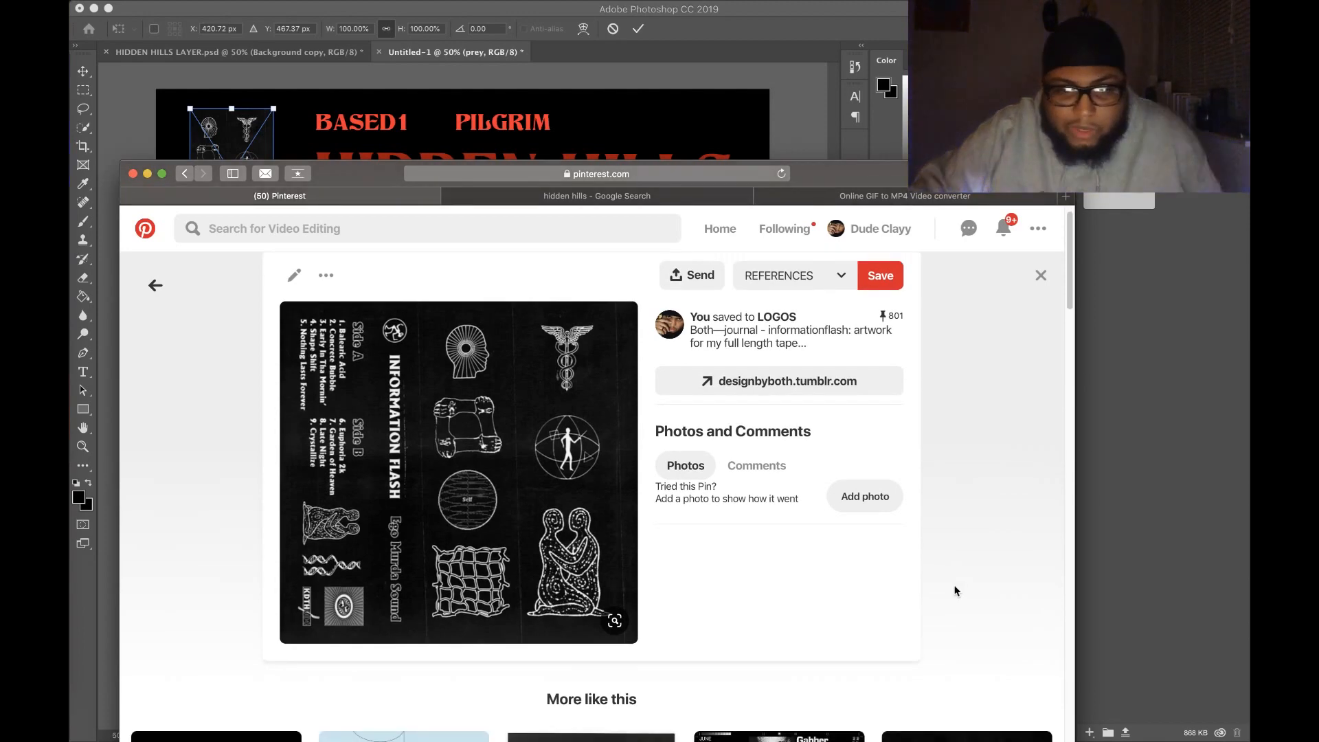
pyautogui.moveTo(384, 426)
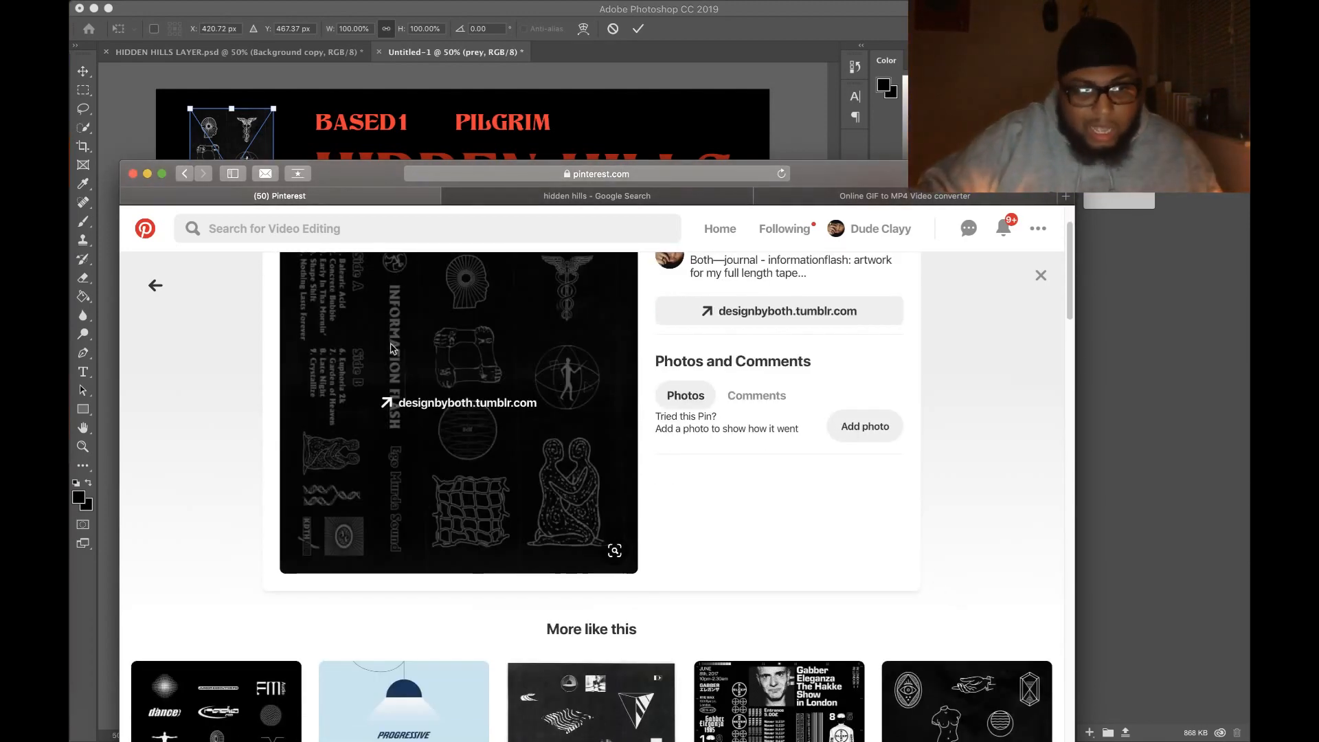
# - Switch back to Photoshop, move the prey artwork closer to the canvas corner, and scale it proportionally to about 104.68%
pyautogui.click(134, 97)
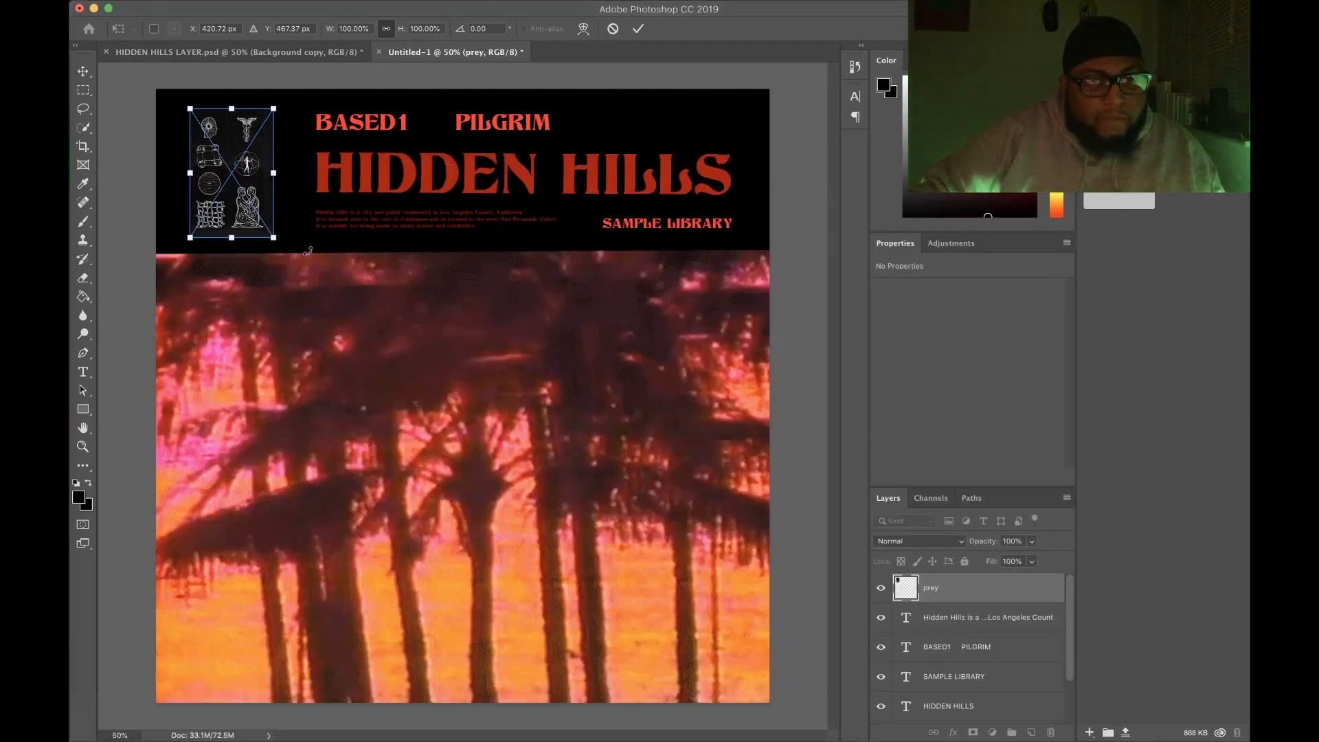
pyautogui.moveTo(248, 187); pyautogui.dragTo(235, 180)
pyautogui.moveTo(216, 239); pyautogui.dragTo(217, 215)
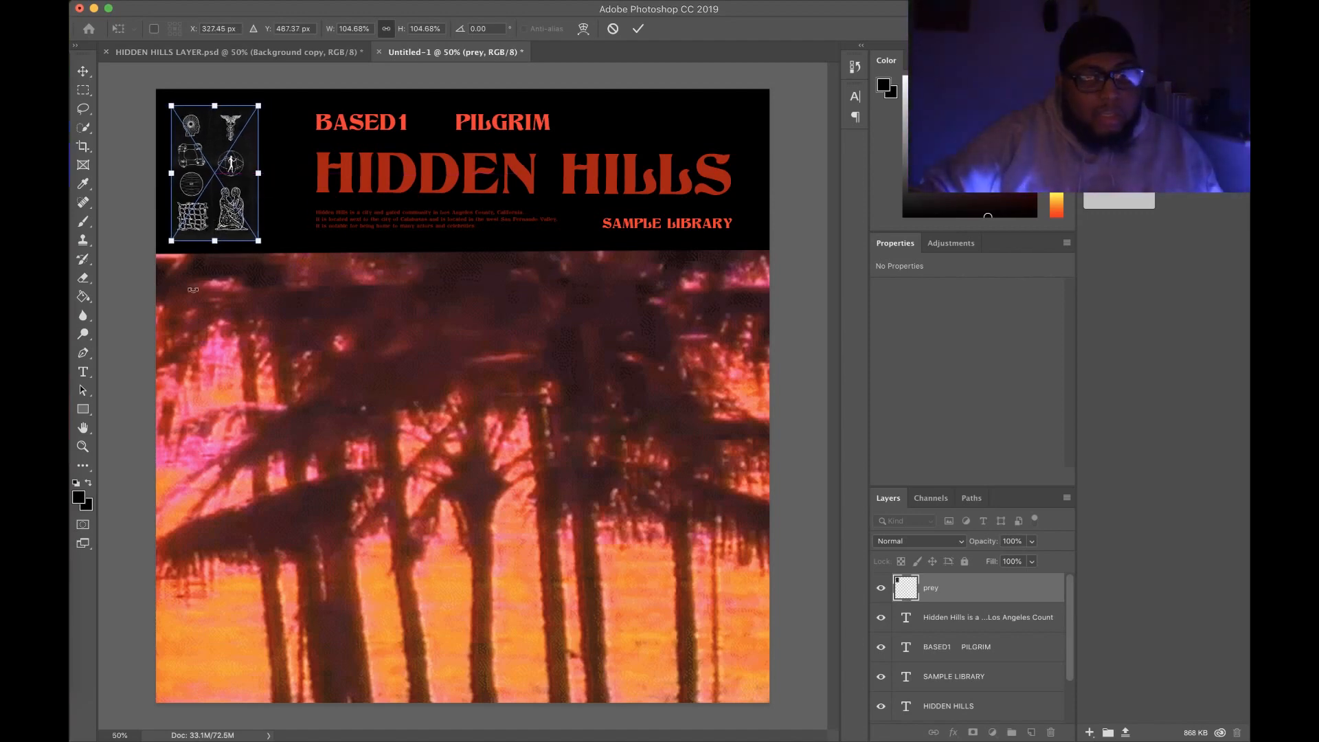
# - Set the prey layer's blend mode to Hard Light to drop the grey background behind its symbols
pyautogui.click(88, 450)
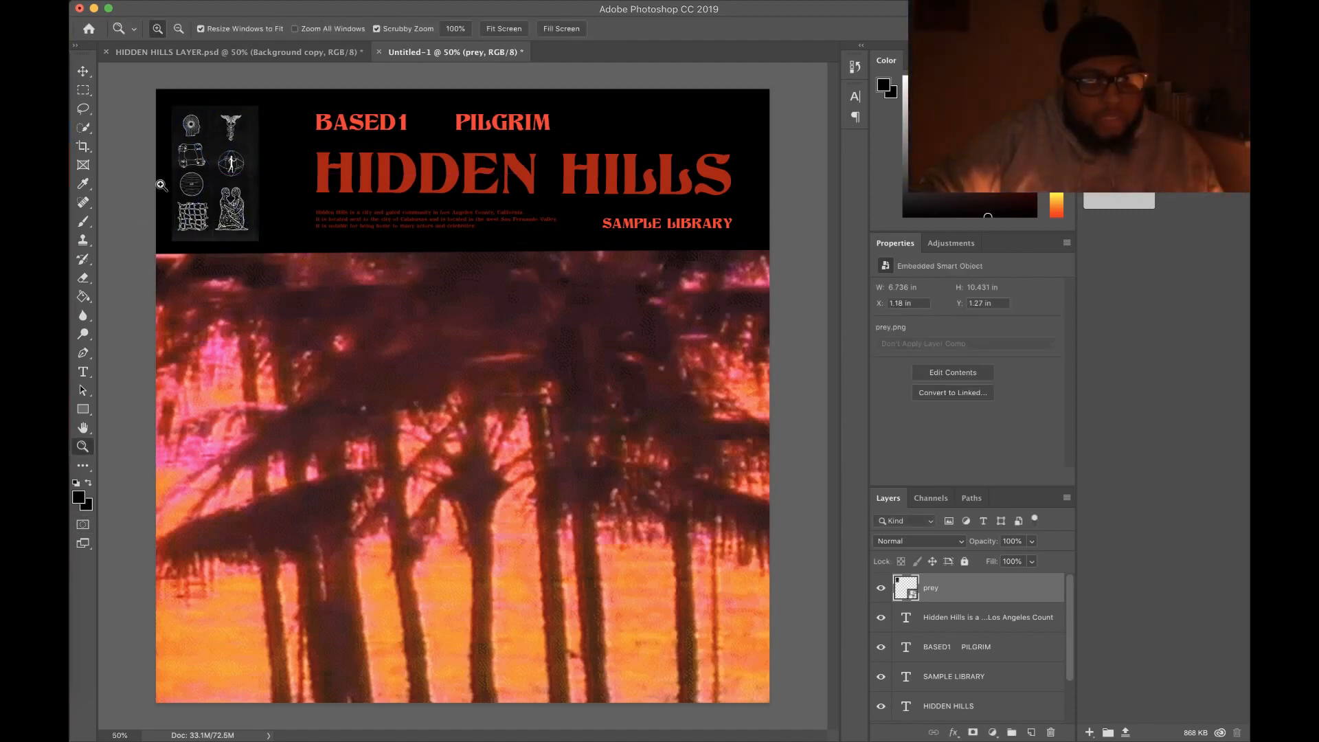
pyautogui.moveTo(186, 178); pyautogui.dragTo(232, 202)
pyautogui.click(84, 431)
pyautogui.moveTo(121, 329); pyautogui.dragTo(159, 501)
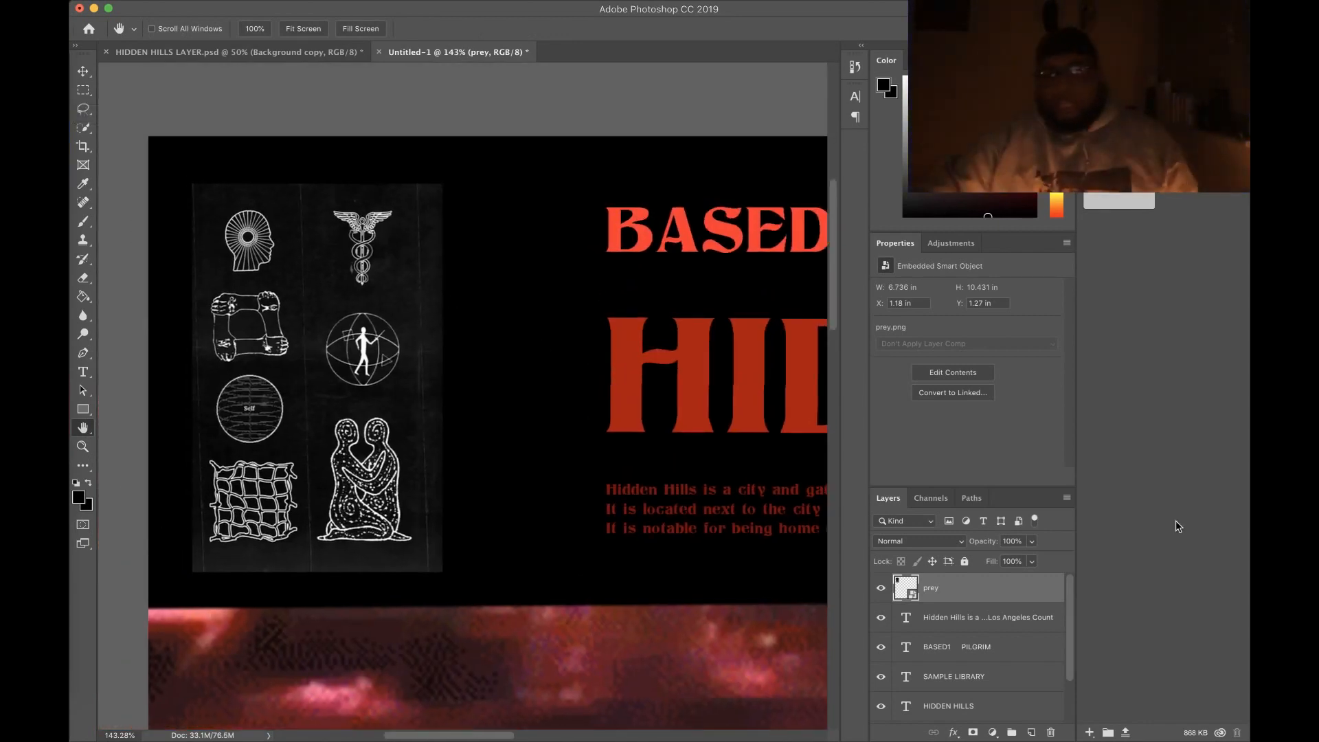
pyautogui.click(925, 543)
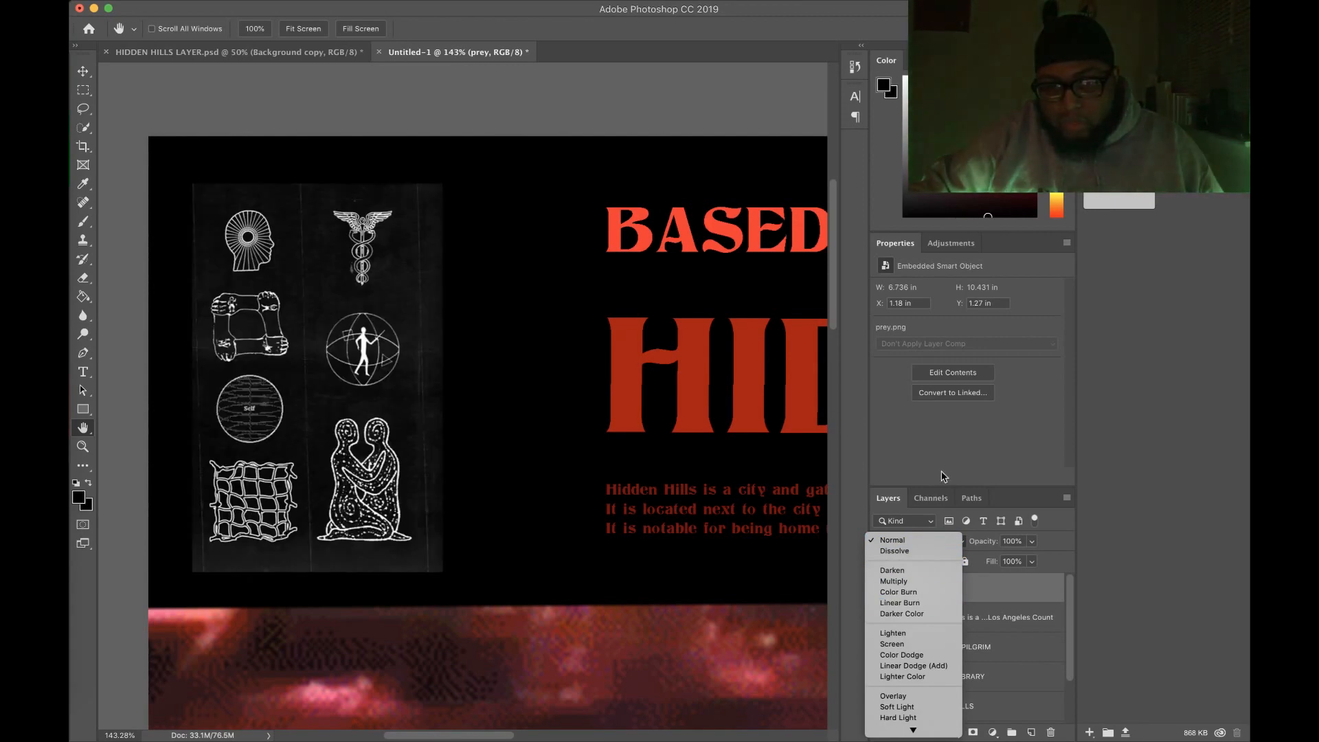
pyautogui.click(953, 541)
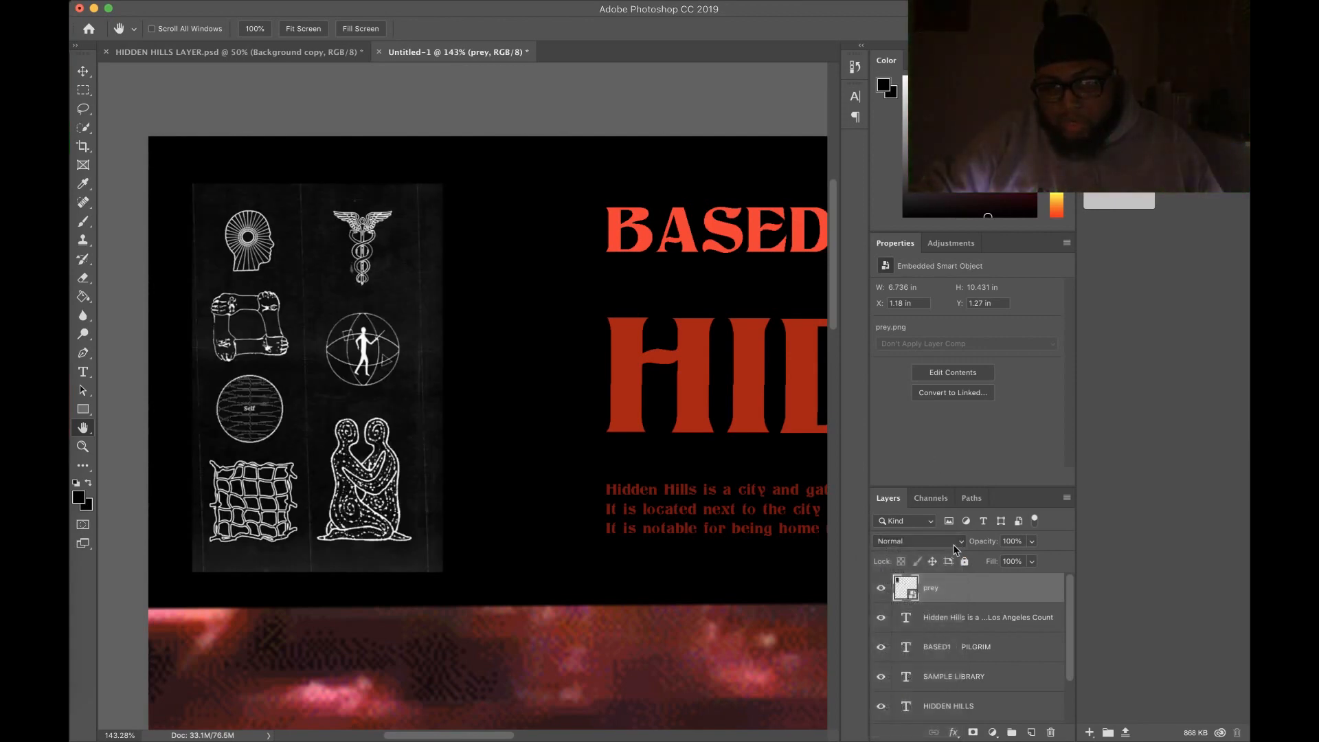
pyautogui.click(956, 541)
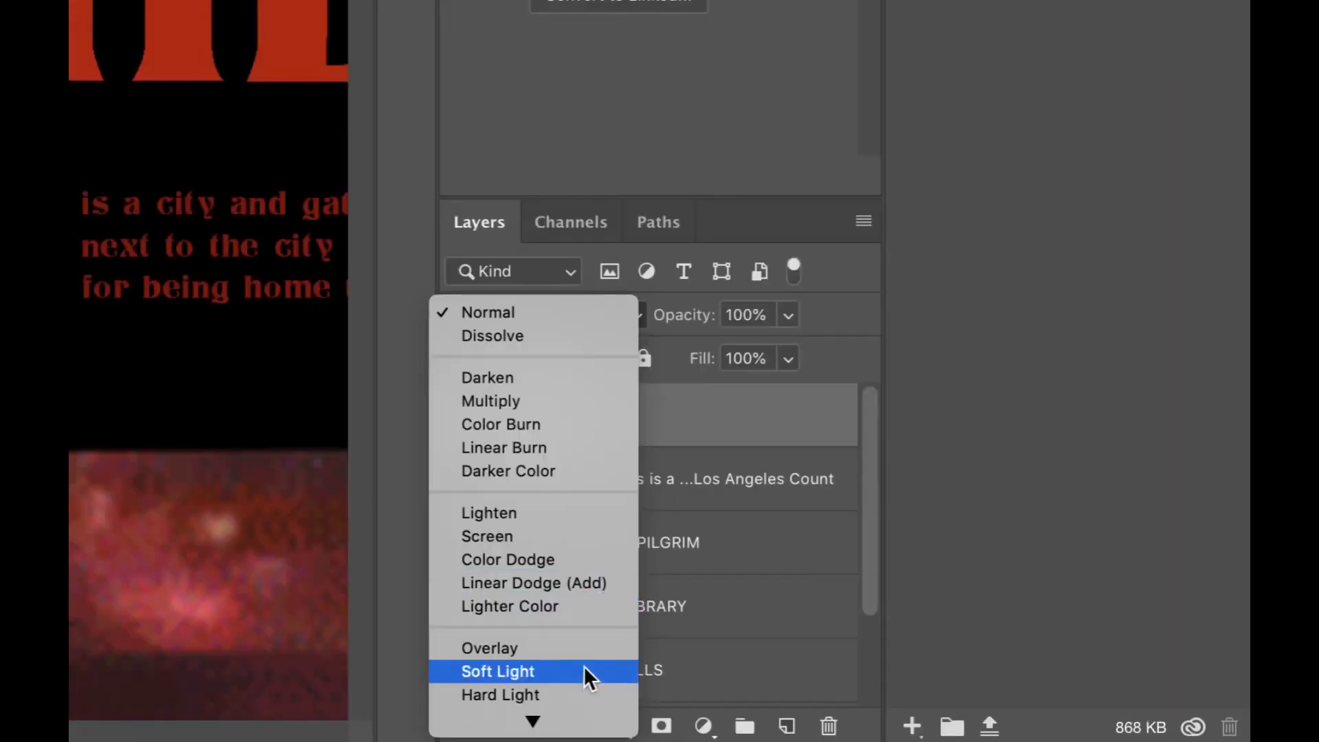
pyautogui.moveTo(559, 722)
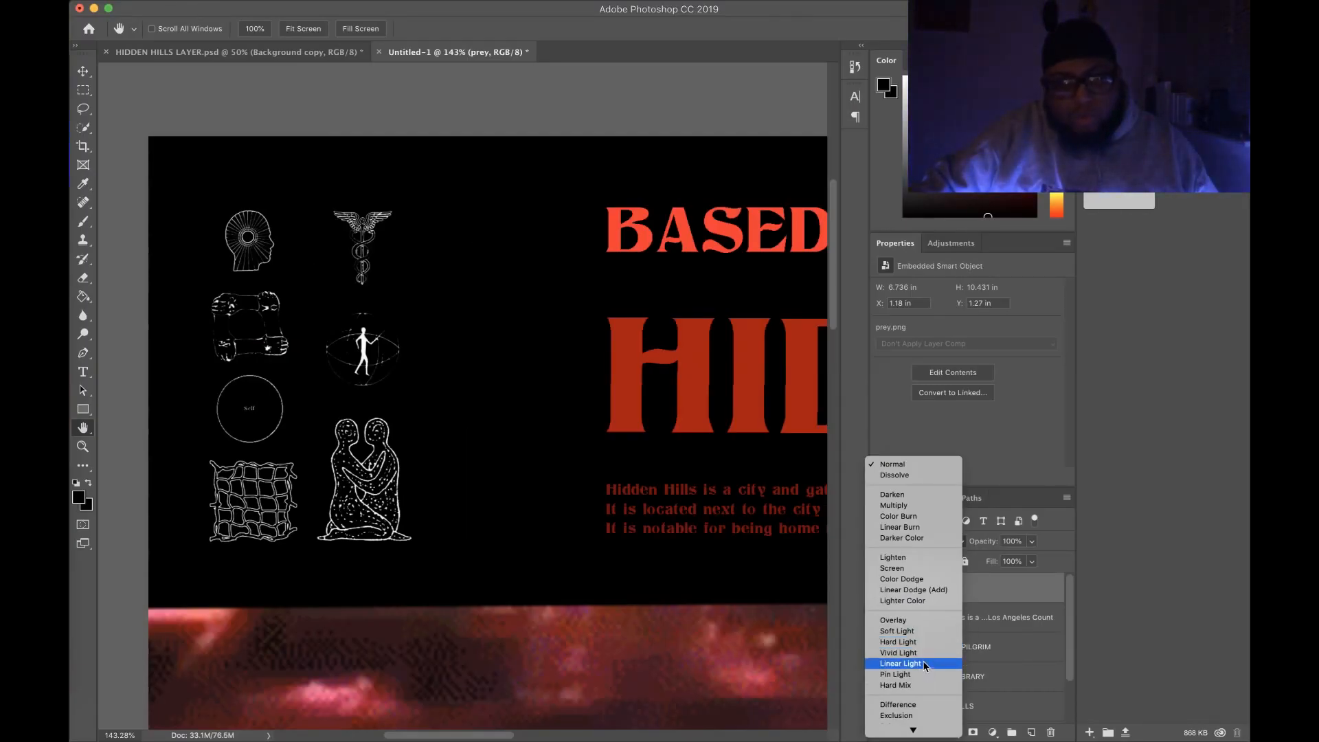
pyautogui.click(900, 641)
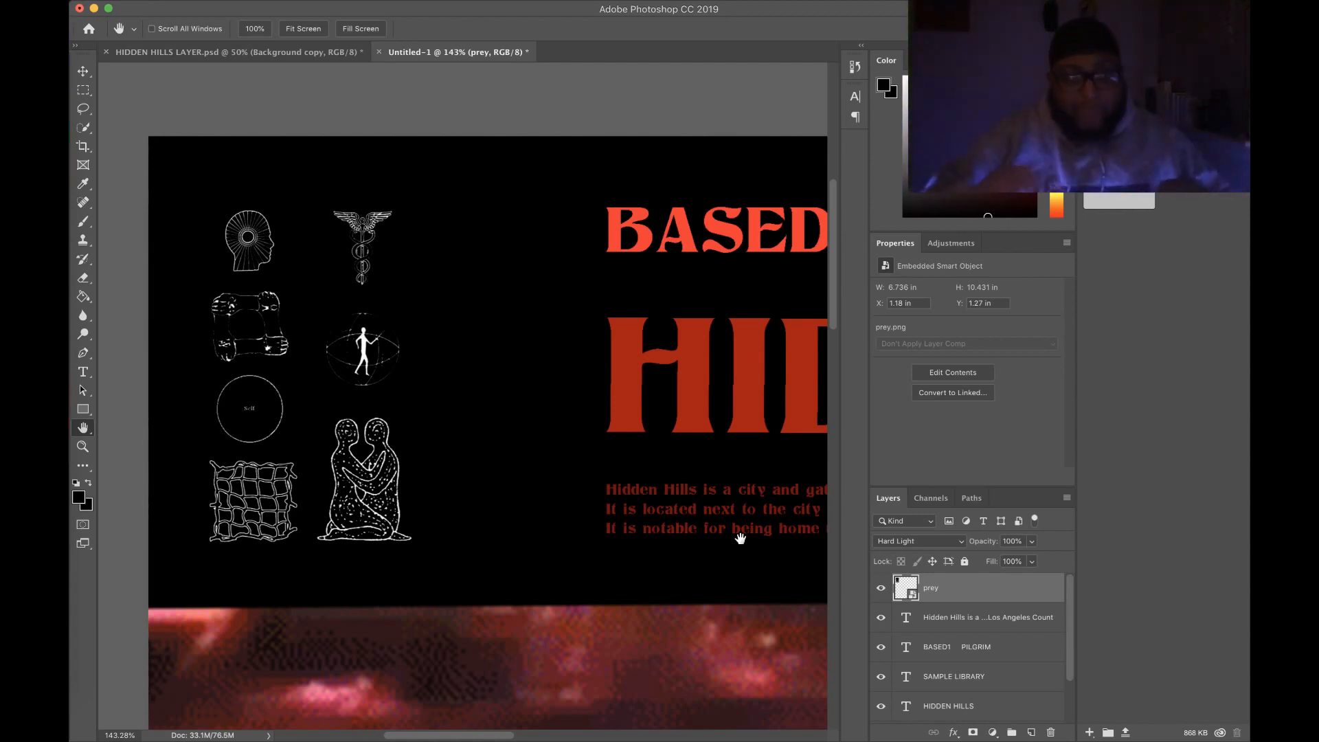
# - Switch to Finder and place the palm-tree GIF from the HIDDEN HILLS folder into the cover as a new layer
pyautogui.press('super+0')
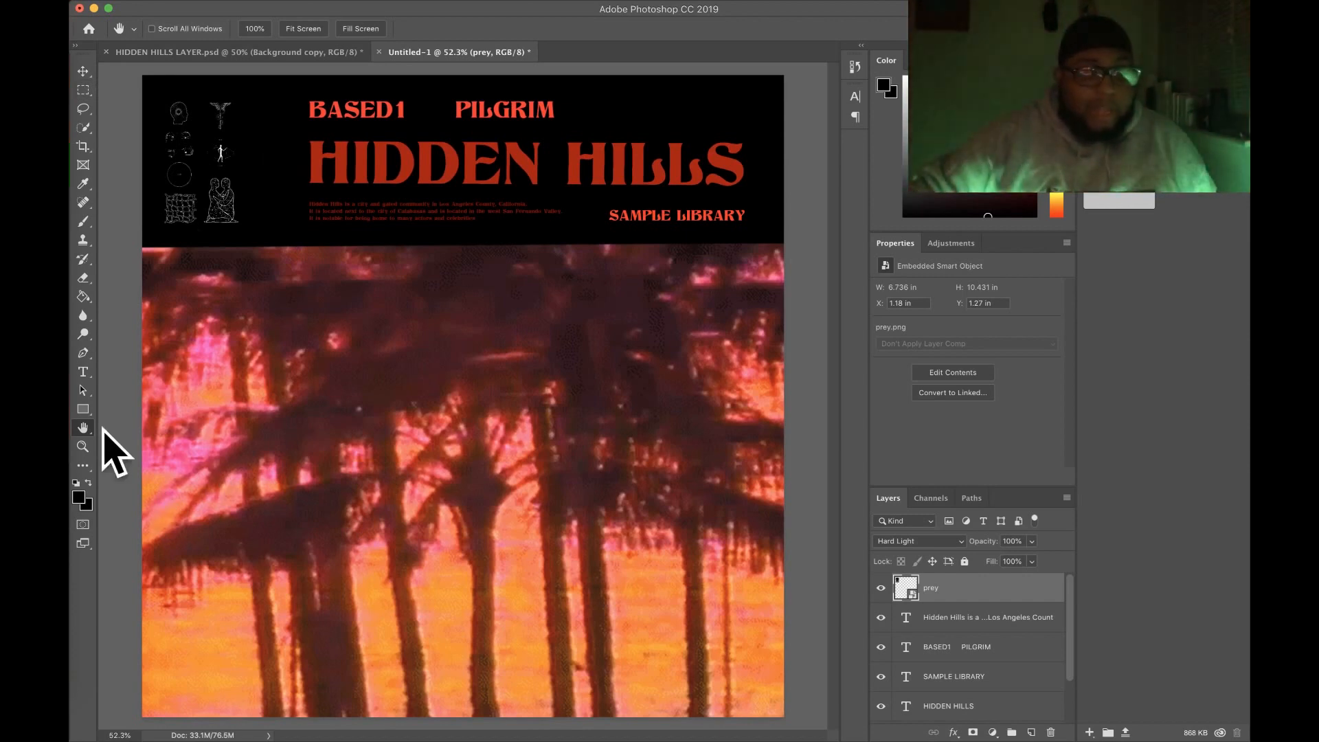
pyautogui.click(83, 70)
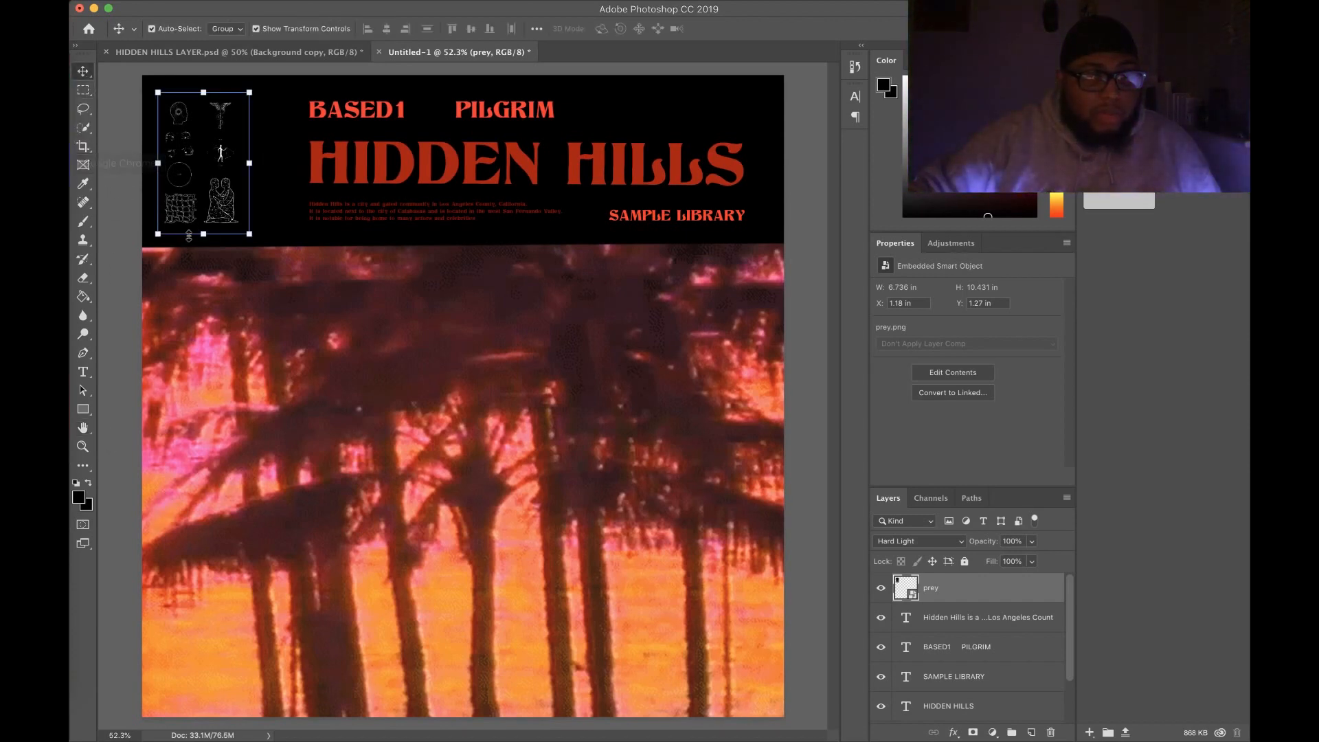
pyautogui.click(120, 180)
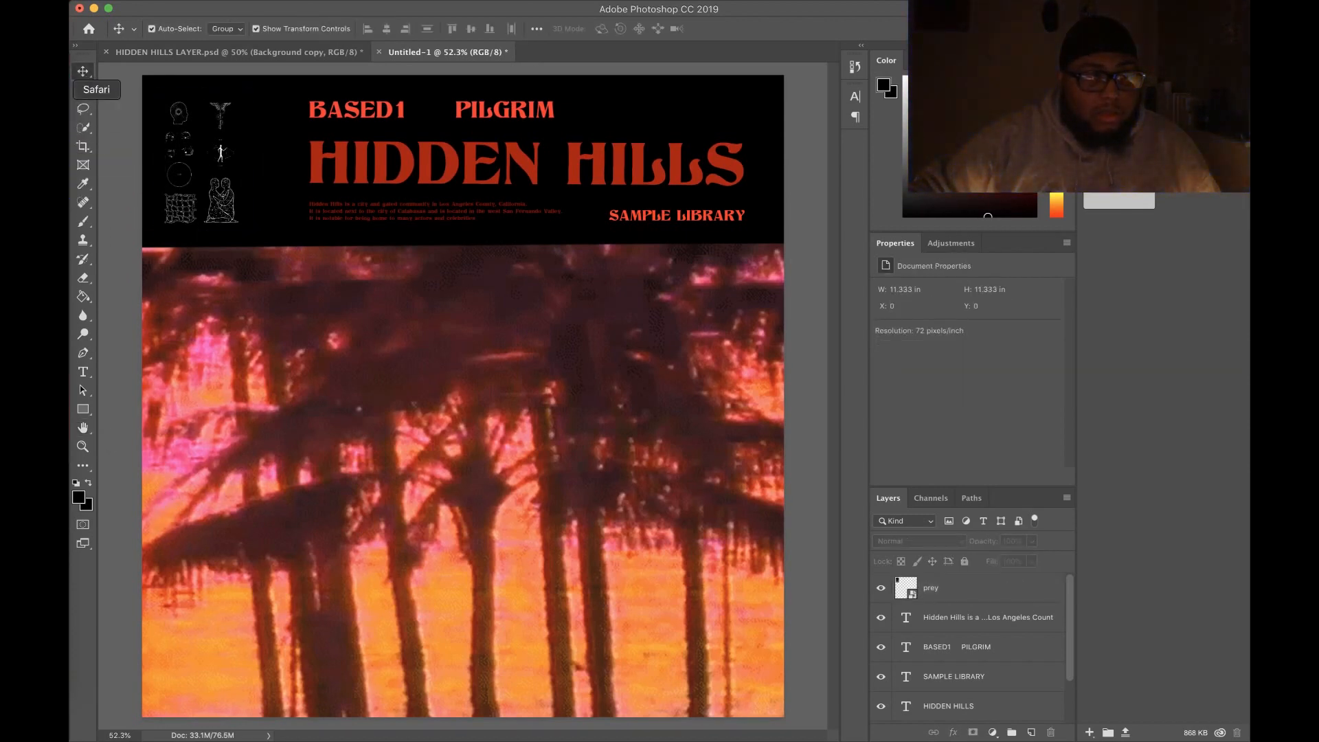
pyautogui.click(71, 64)
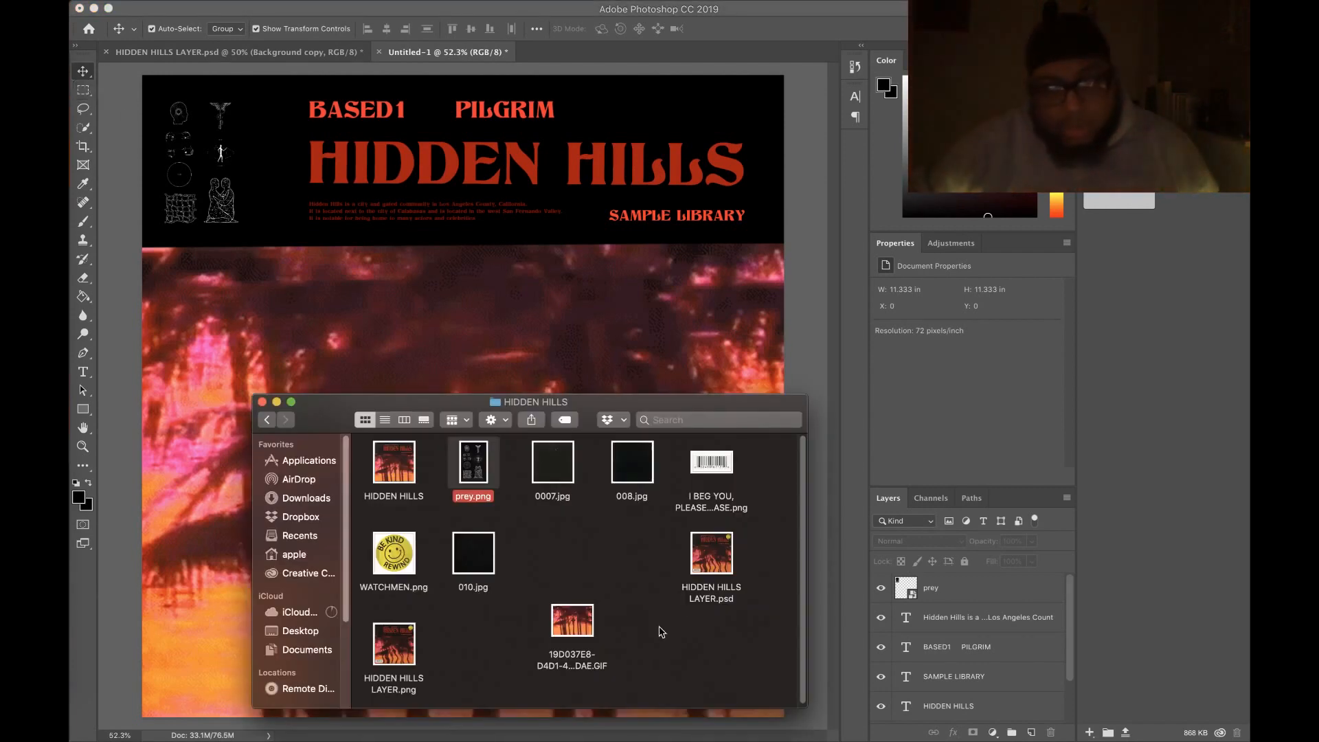
pyautogui.moveTo(572, 620); pyautogui.dragTo(195, 278)
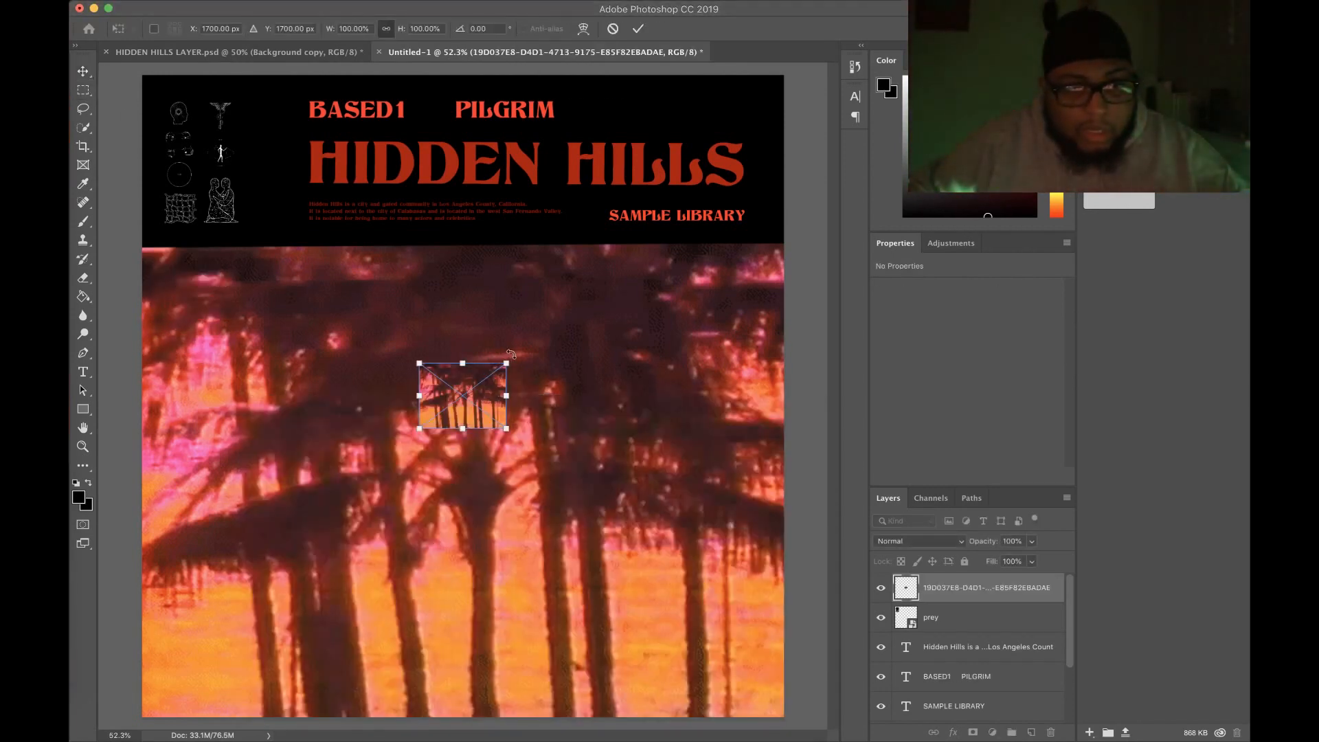
# - Rotate the placed GIF to about -89.59°, move it over the prey symbols, and scale it proportionally to about 180.57% to cover them
pyautogui.moveTo(511, 354); pyautogui.dragTo(300, 146)
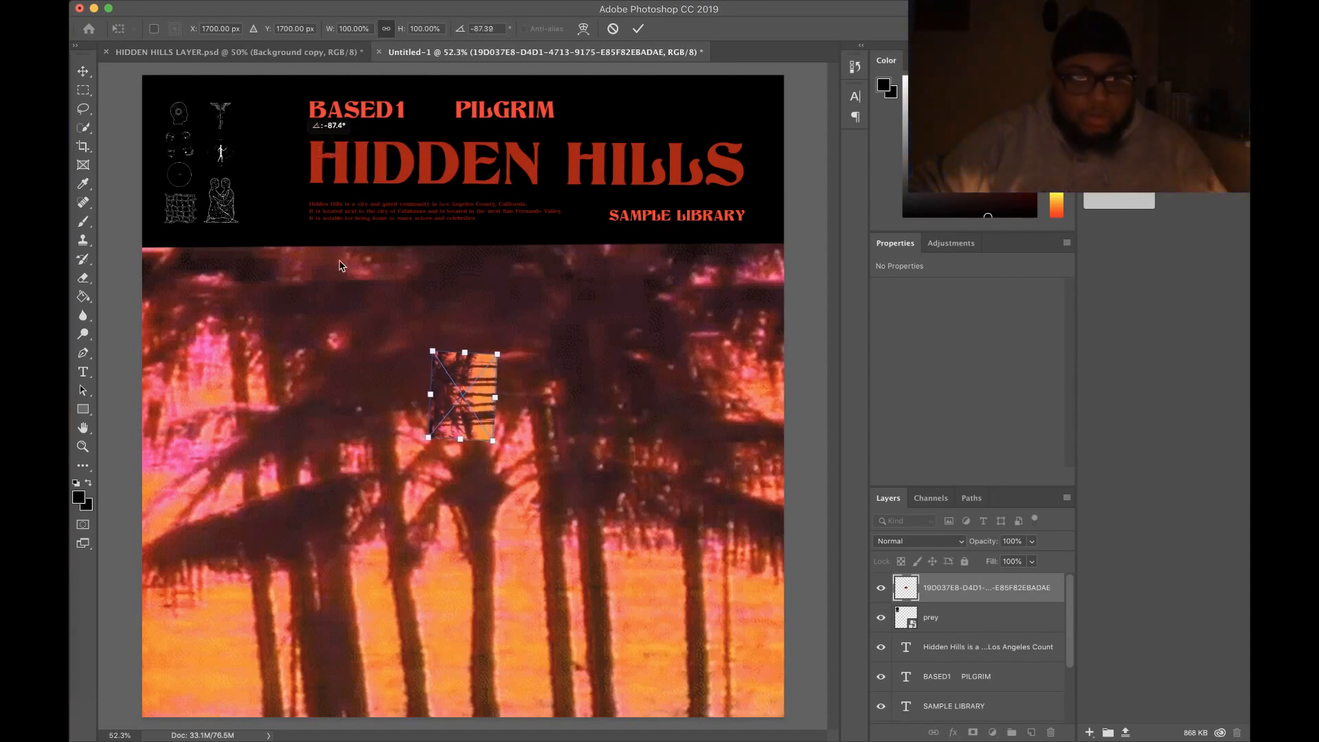
pyautogui.moveTo(460, 438); pyautogui.dragTo(214, 167)
pyautogui.moveTo(293, 71); pyautogui.dragTo(289, 68)
pyautogui.moveTo(279, 255)
pyautogui.mouseDown()
pyautogui.moveTo(241, 212)
pyautogui.moveTo(298, 243)
pyautogui.mouseUp()
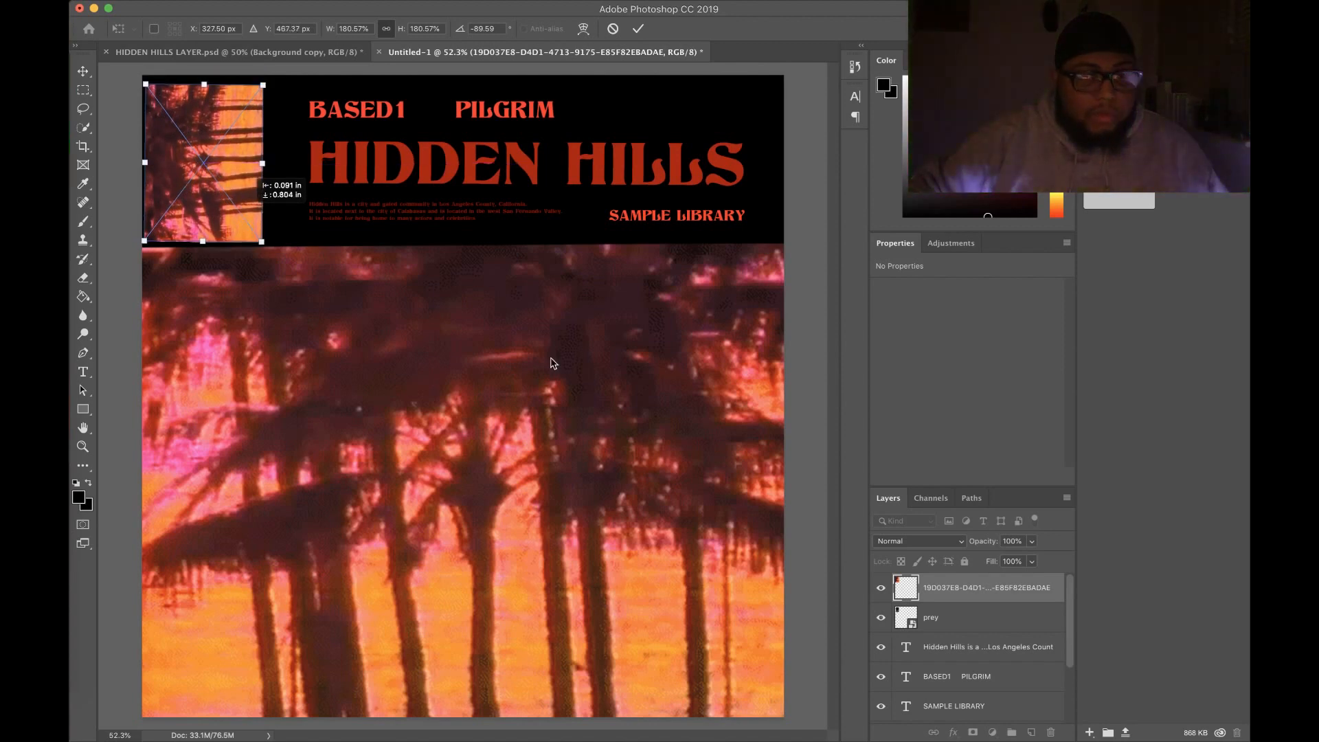
# - Set the small rotated GIF layer's blend mode to Screen
pyautogui.click(936, 541)
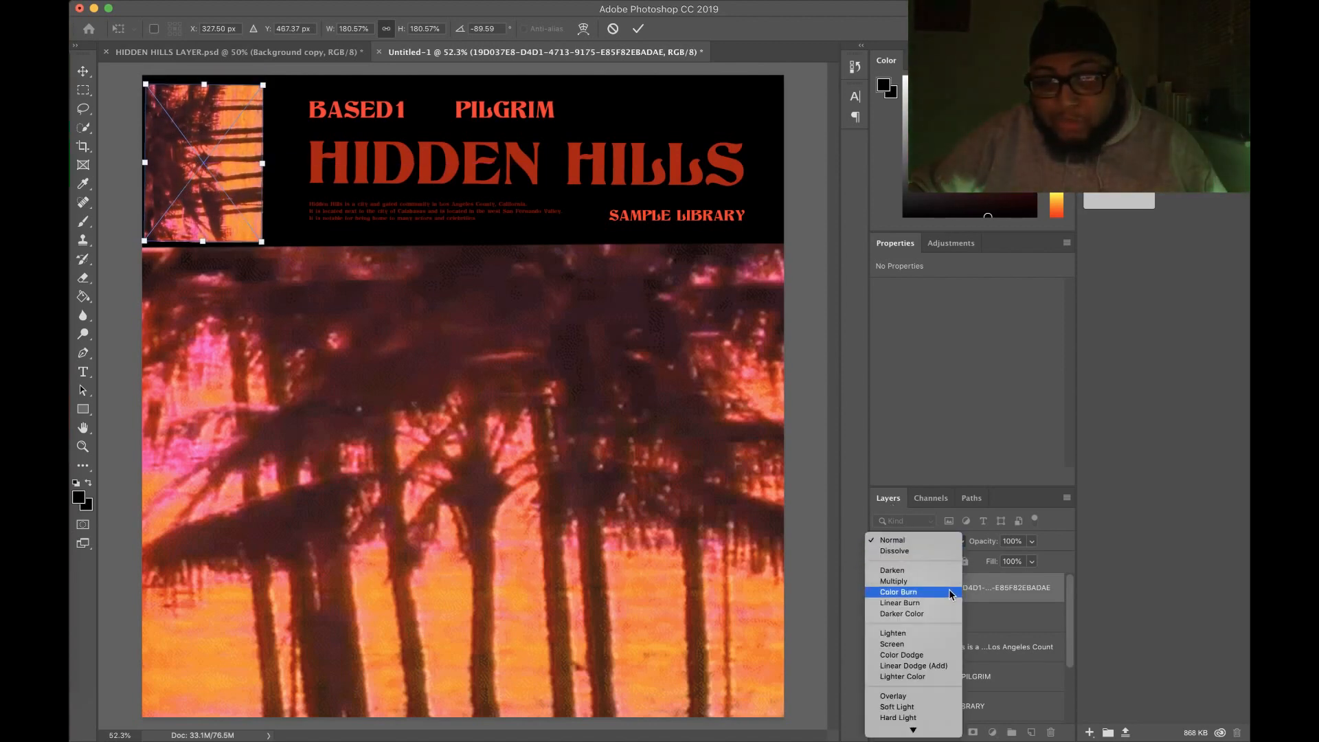
pyautogui.click(944, 645)
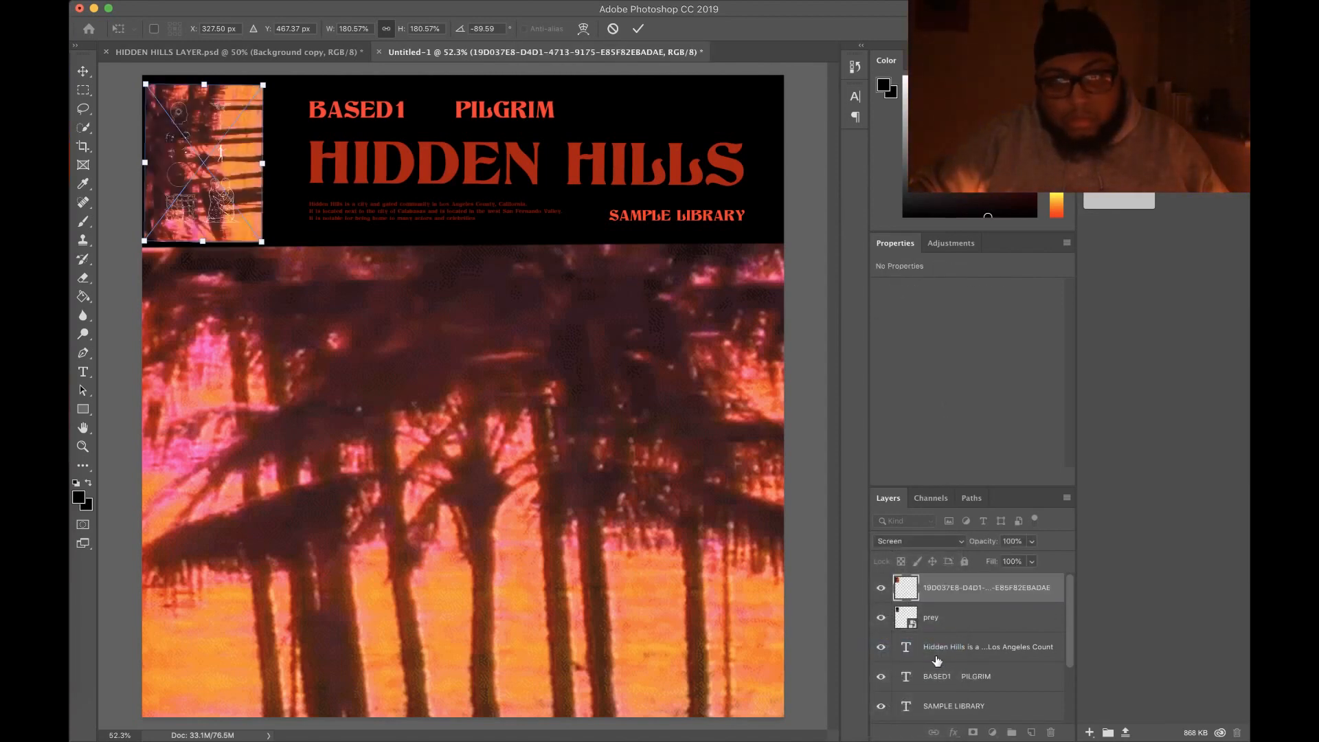
# - Try Multiply on the small rotated GIF layer, settle on the Darken blend mode, and commit its placement
pyautogui.click(925, 542)
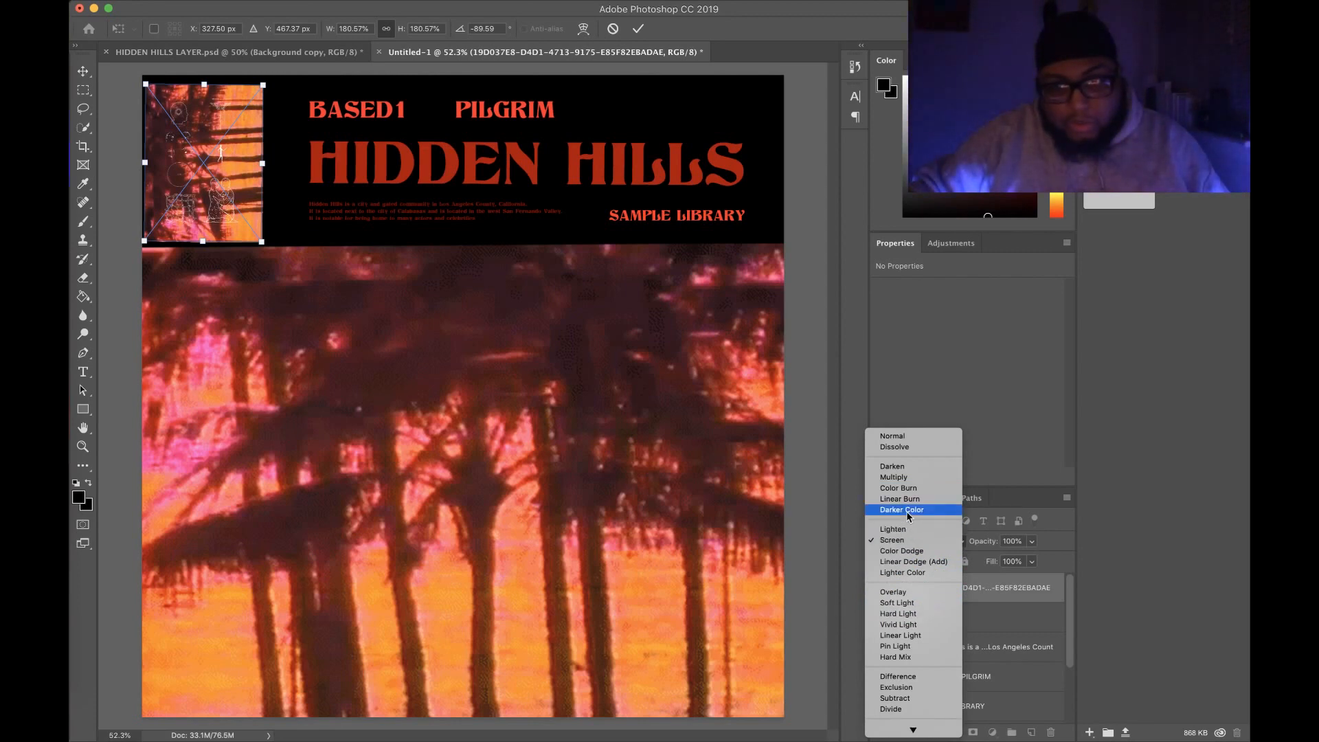
pyautogui.click(906, 477)
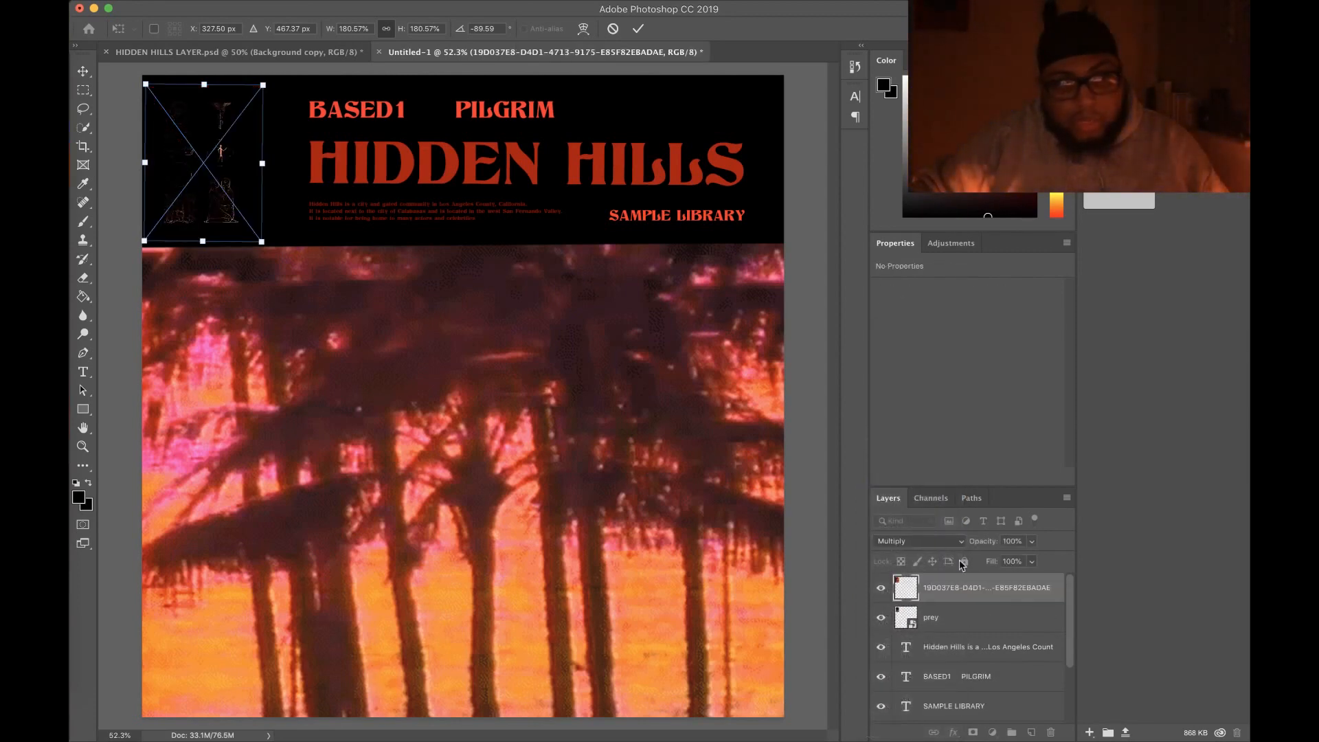
pyautogui.click(954, 542)
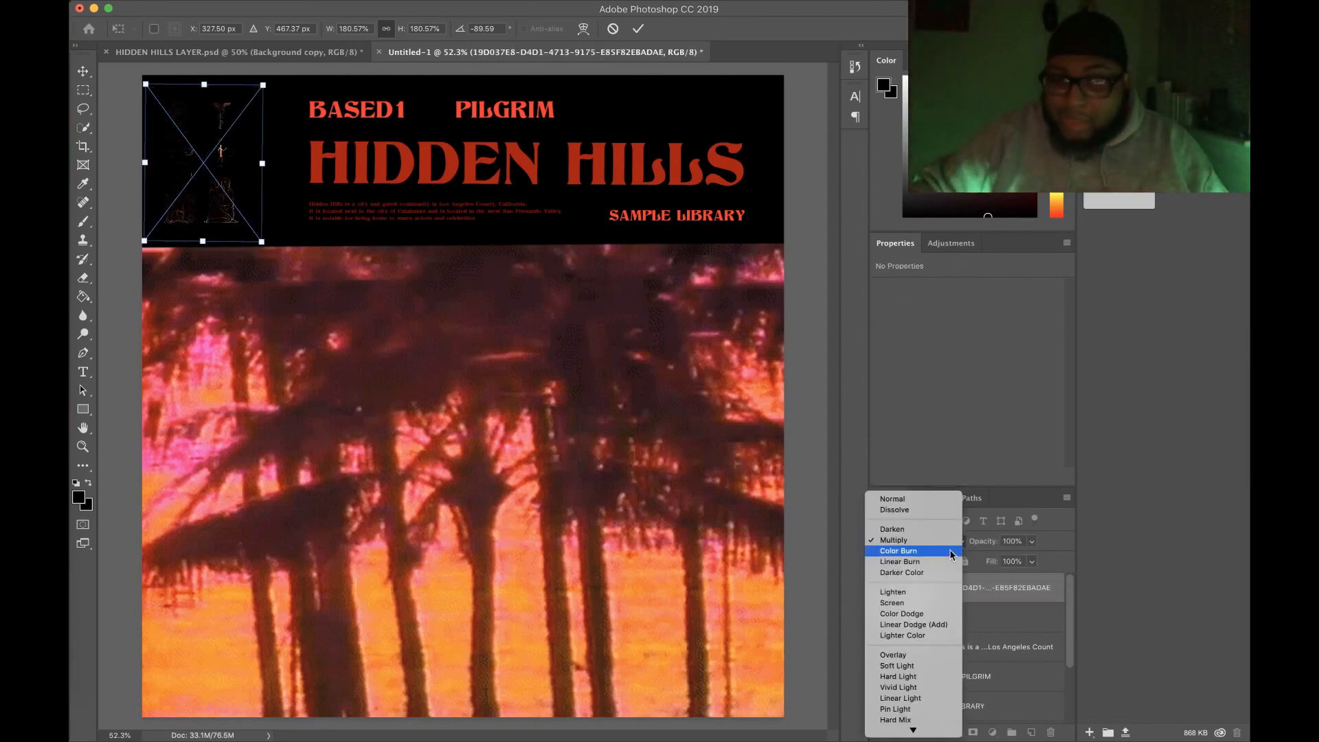
pyautogui.click(939, 529)
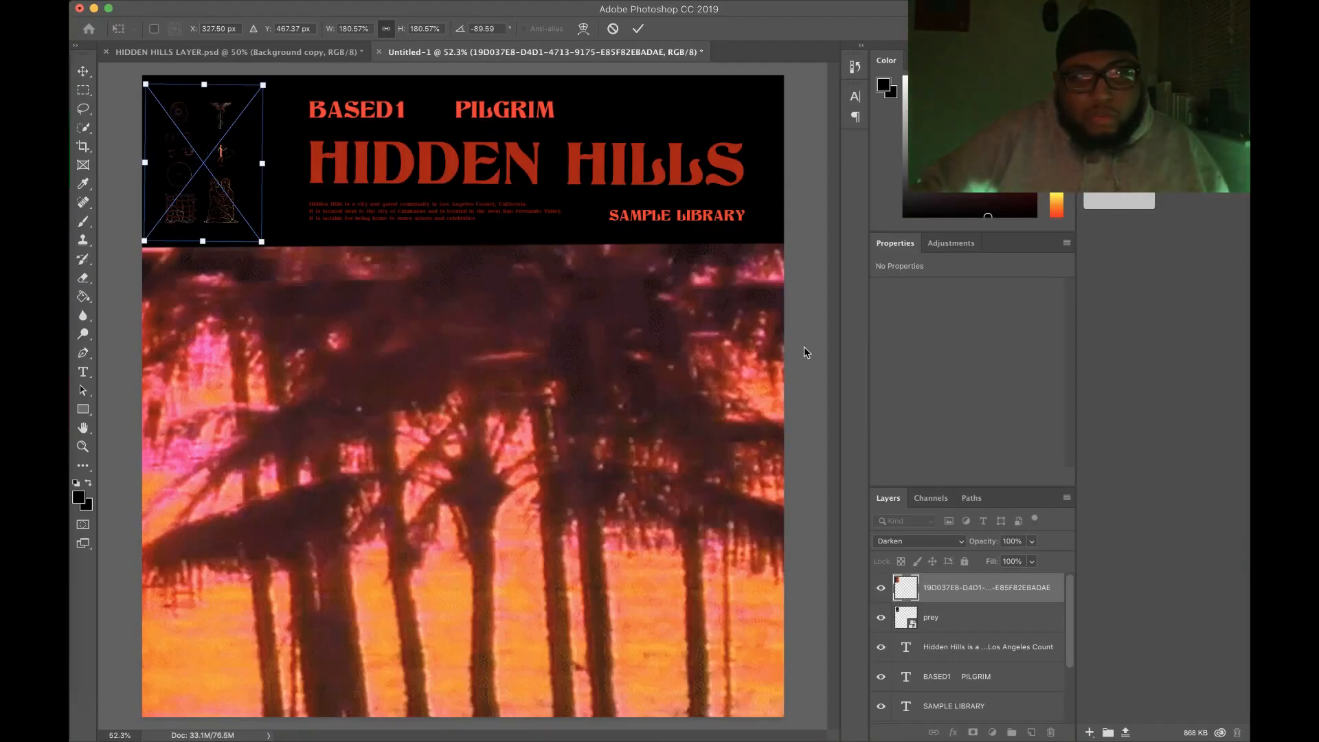
pyautogui.press('Return')
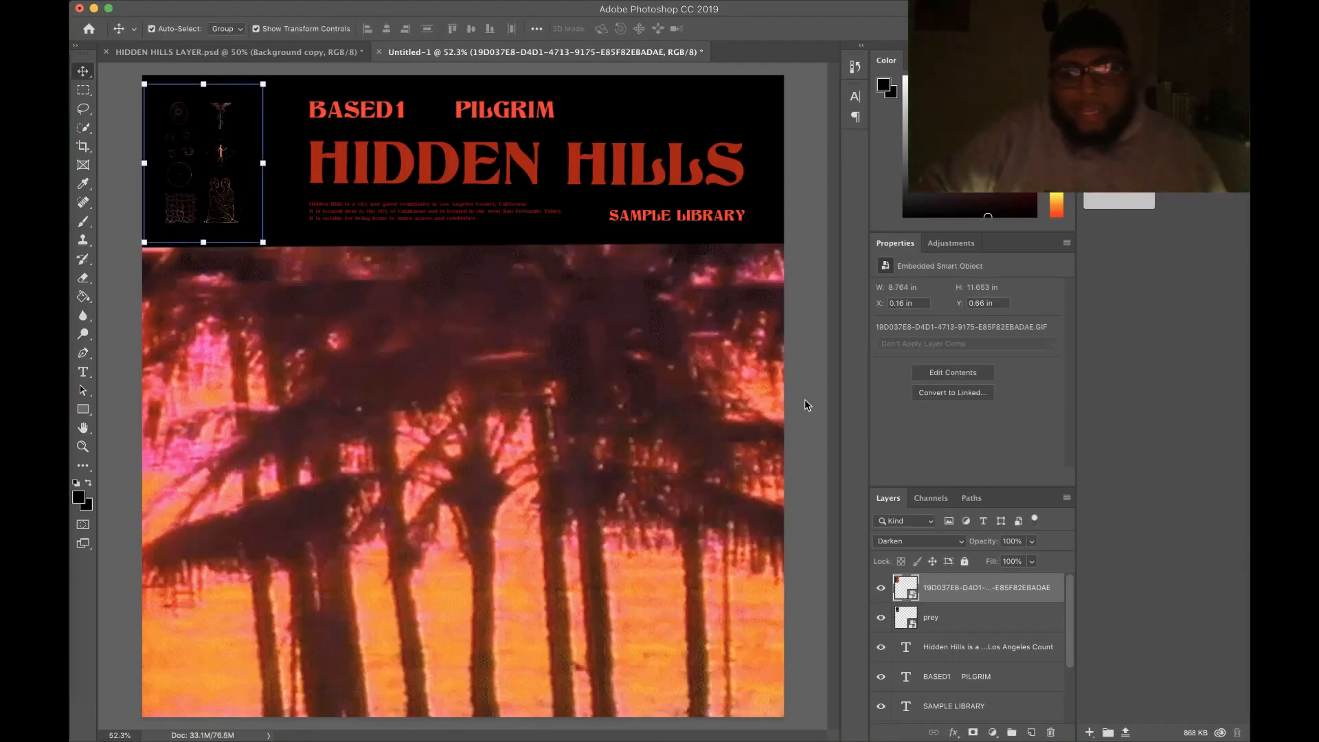
pyautogui.click(793, 335)
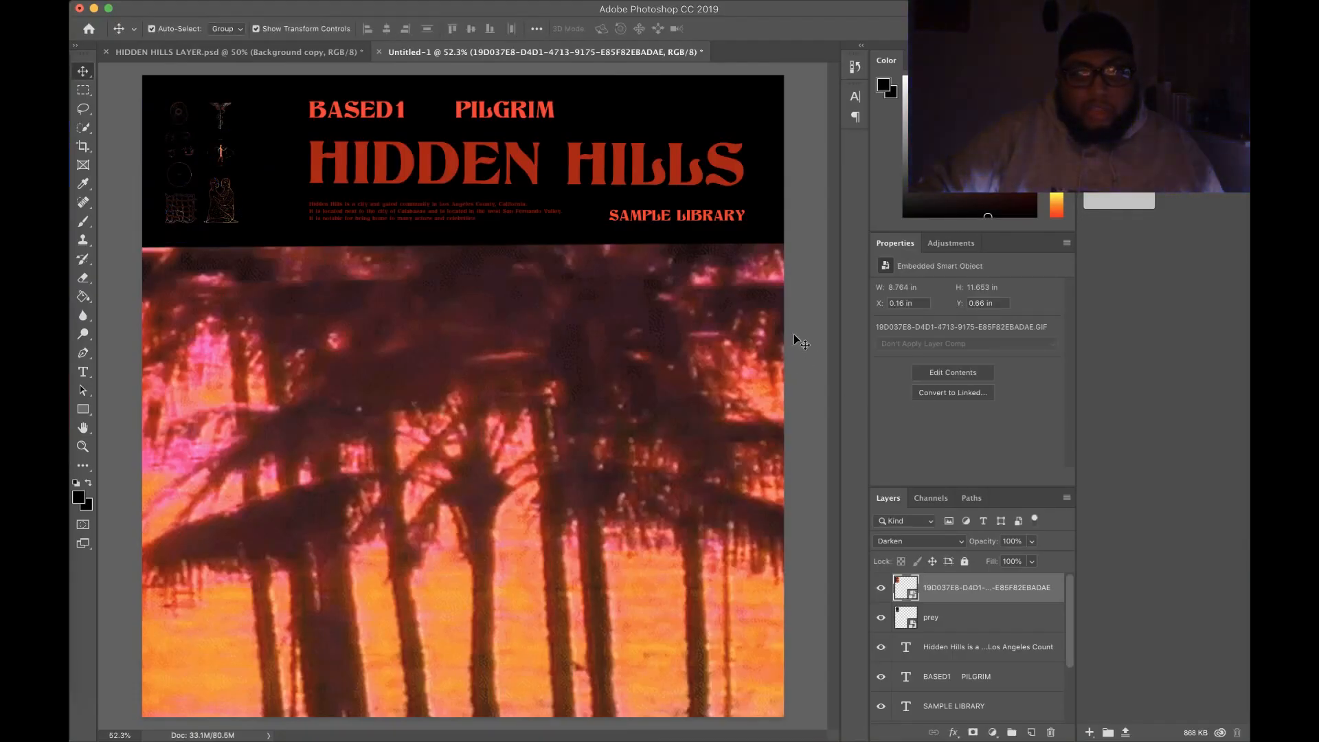
# - Switch to Finder, place 008.jpg from the HIDDEN HILLS folder into the cover, and scale it to 113.33% to fill the canvas
pyautogui.scroll(-3, 564, 434)
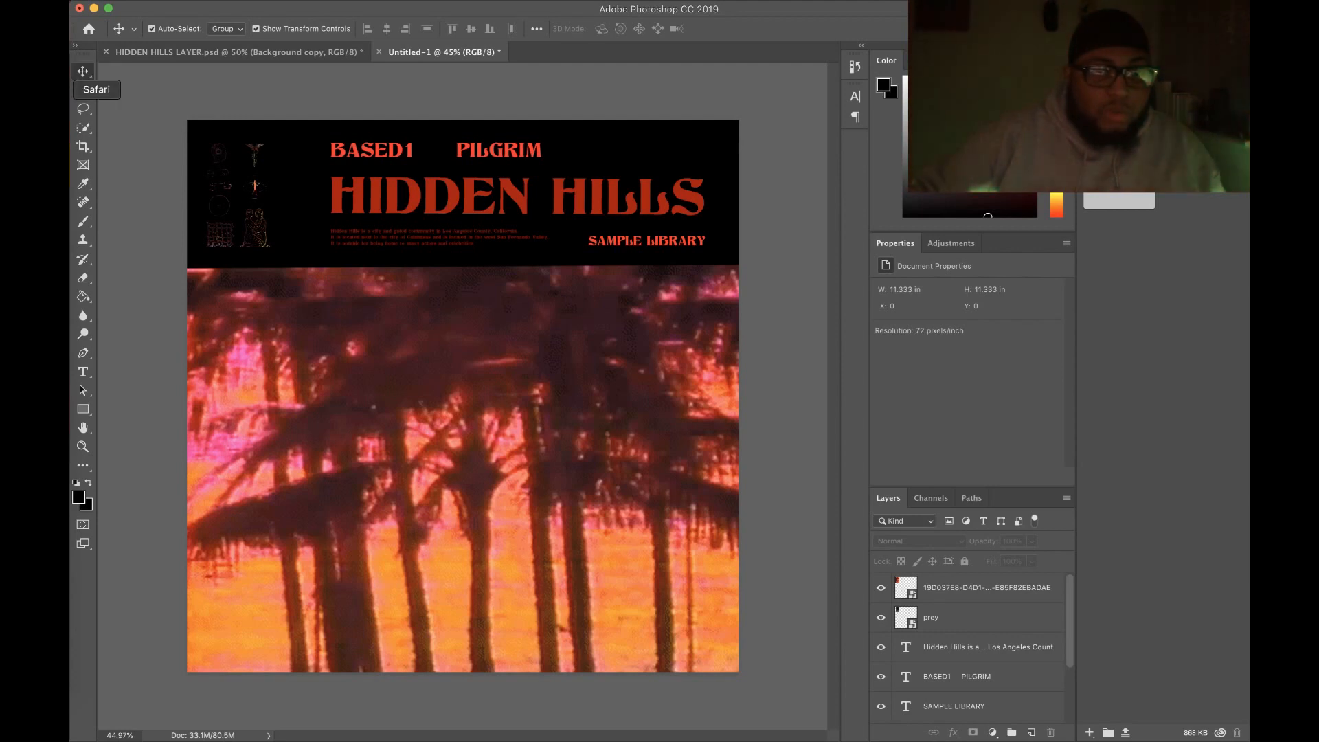
pyautogui.click(42, 64)
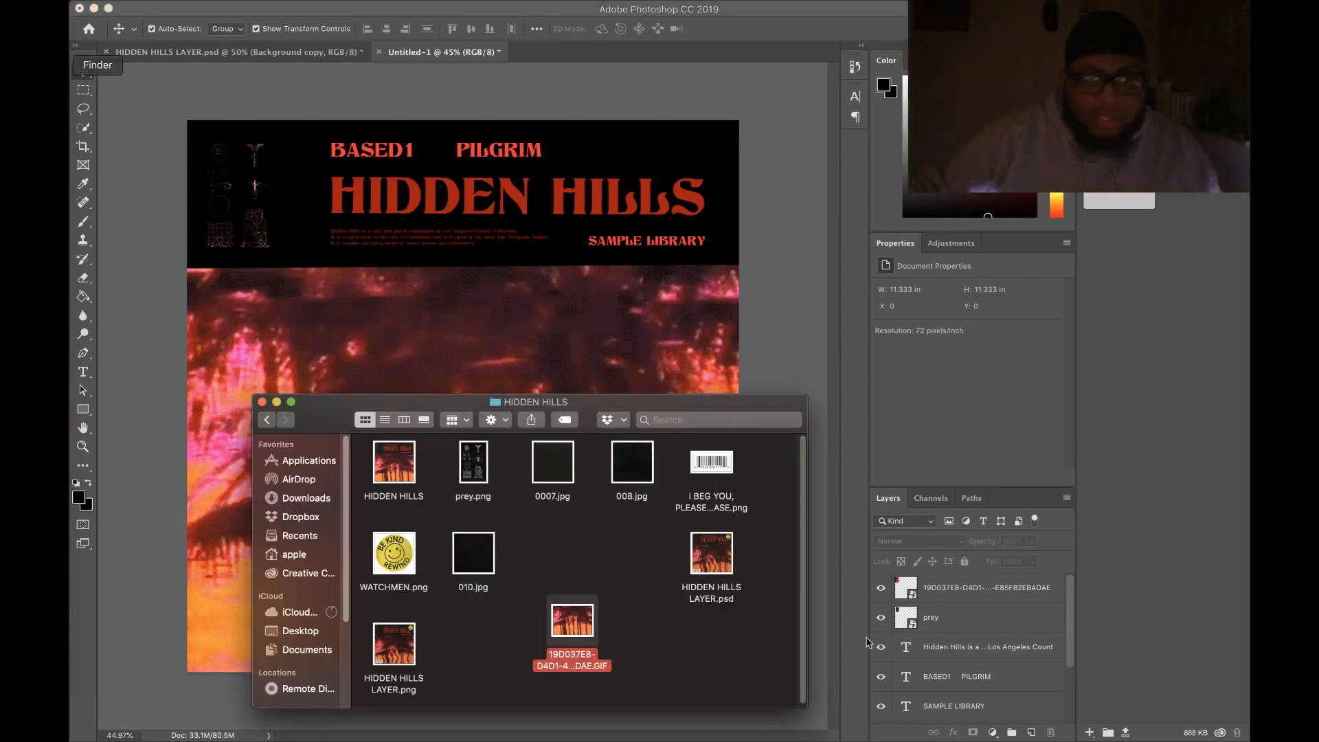
pyautogui.moveTo(645, 474); pyautogui.dragTo(493, 304)
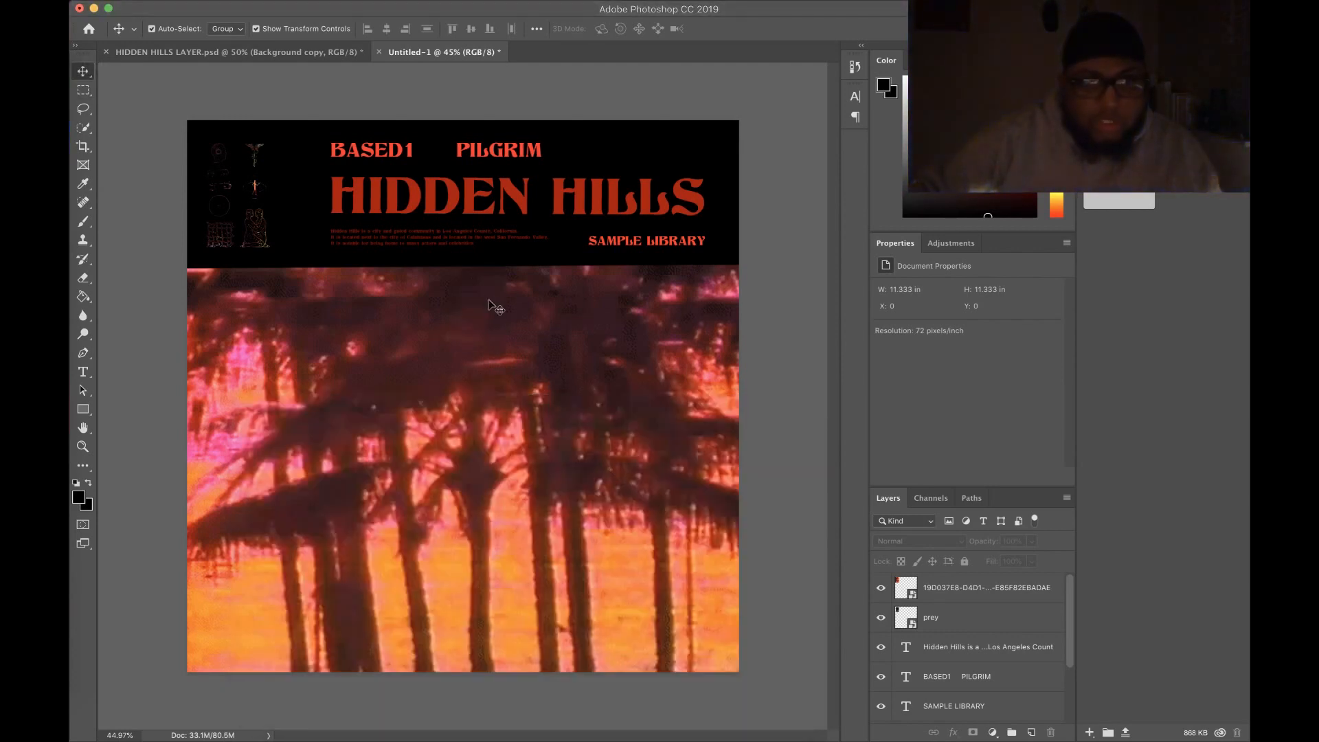
pyautogui.moveTo(464, 152); pyautogui.dragTo(467, 125)
pyautogui.moveTo(467, 640); pyautogui.dragTo(476, 673)
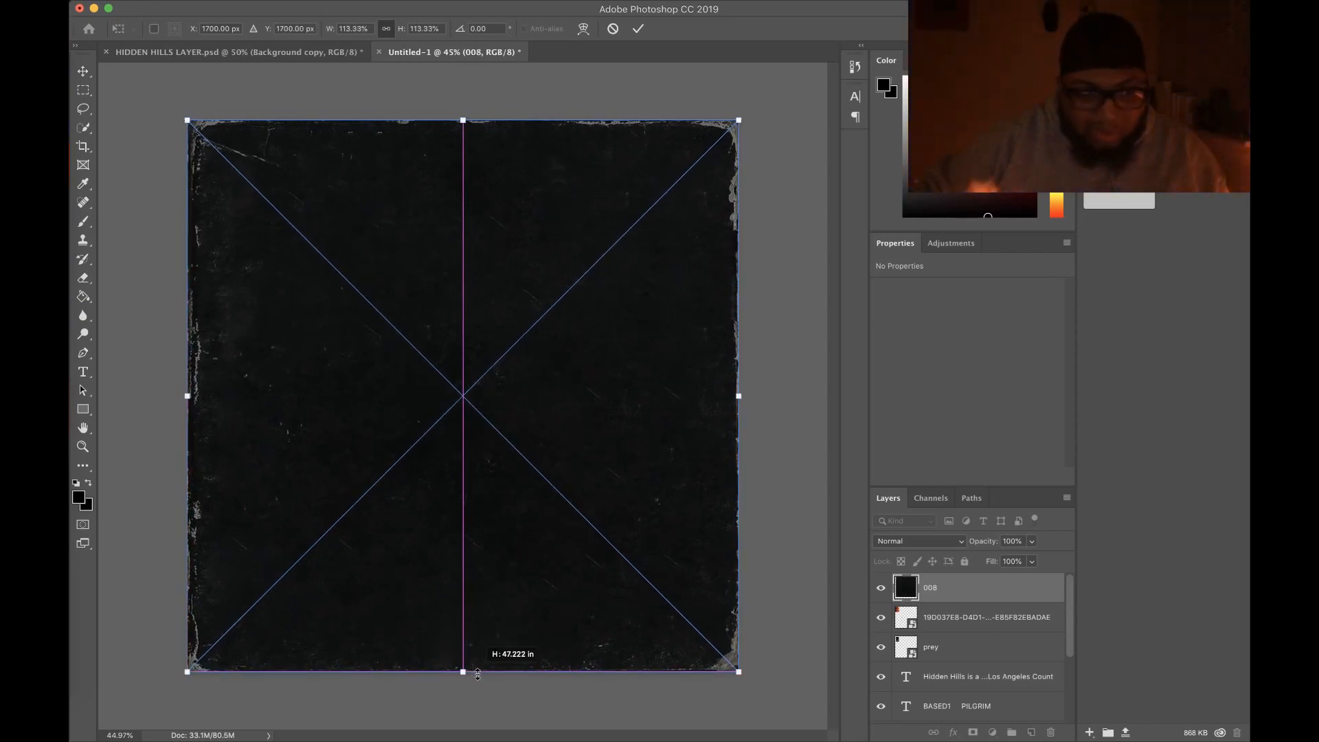
pyautogui.moveTo(507, 718); pyautogui.dragTo(507, 717)
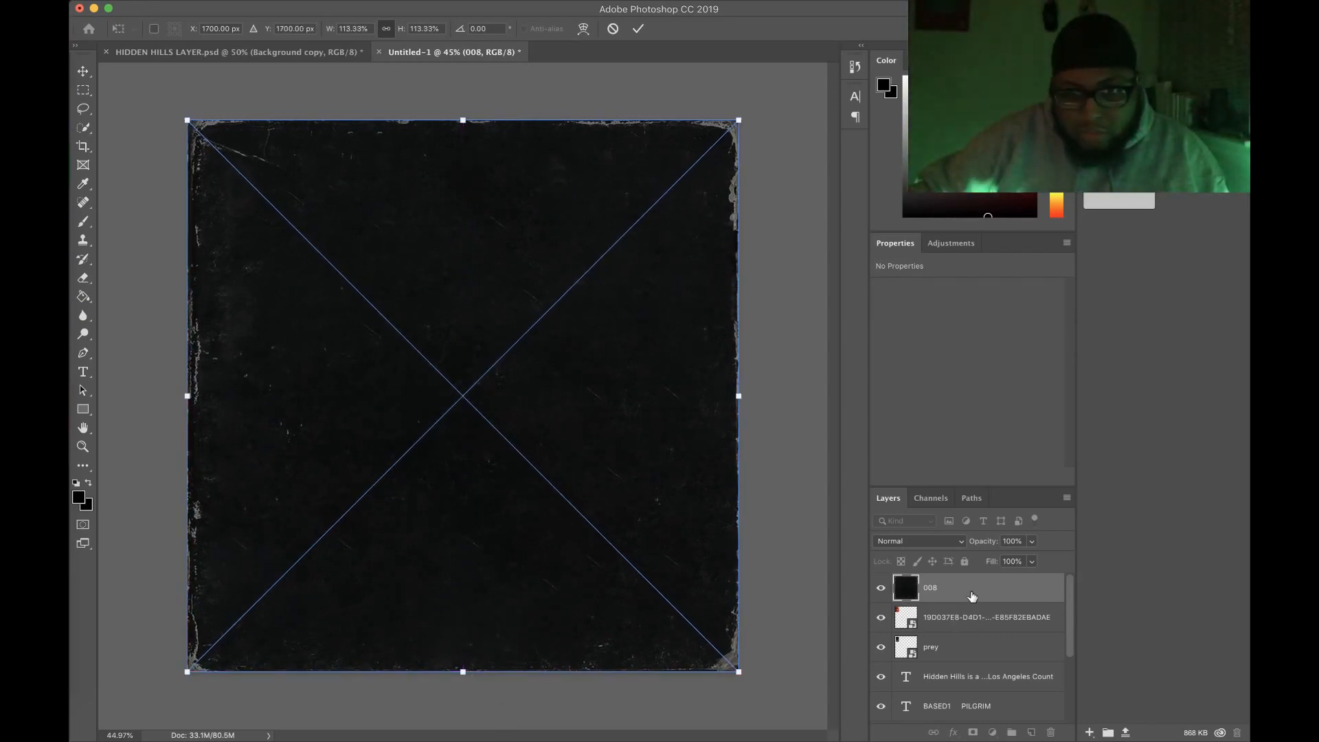
pyautogui.press('Return')
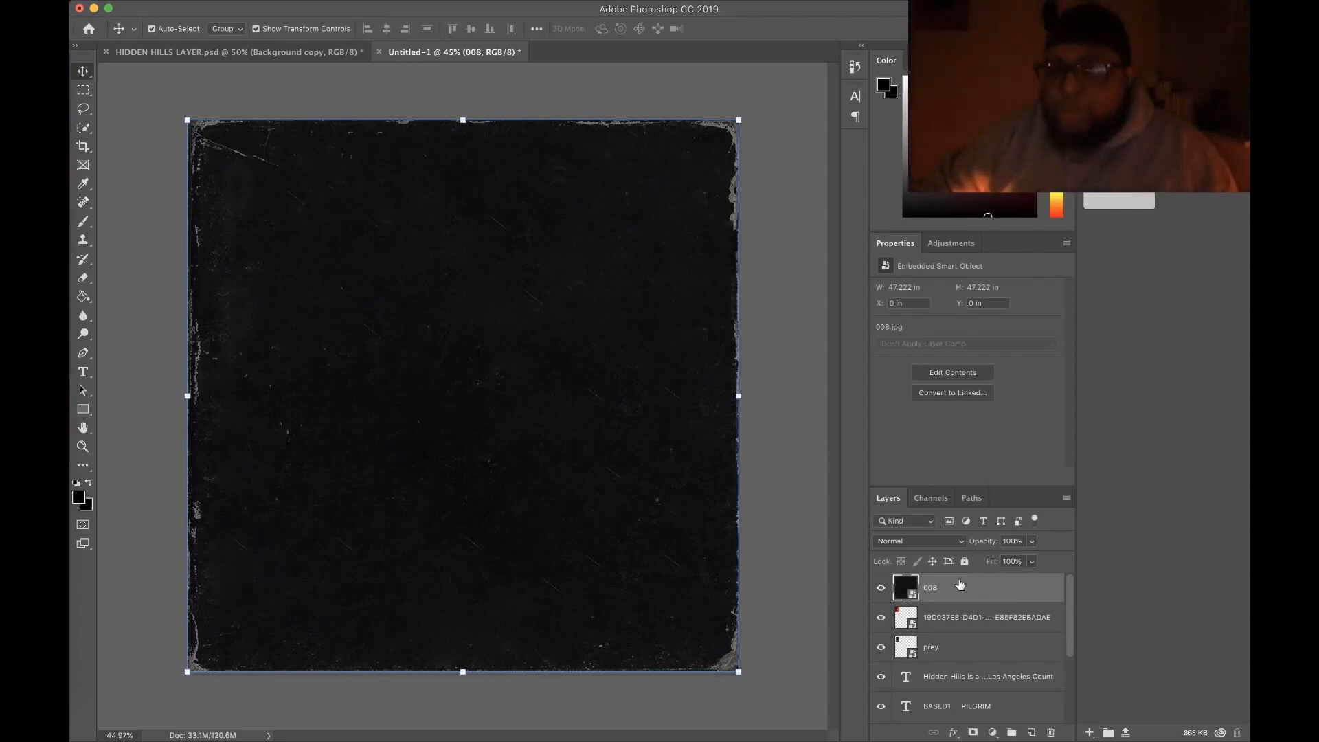
# - Set the 008 texture layer's blend mode to Lighten so the cover shows through, and deselect it
pyautogui.click(945, 541)
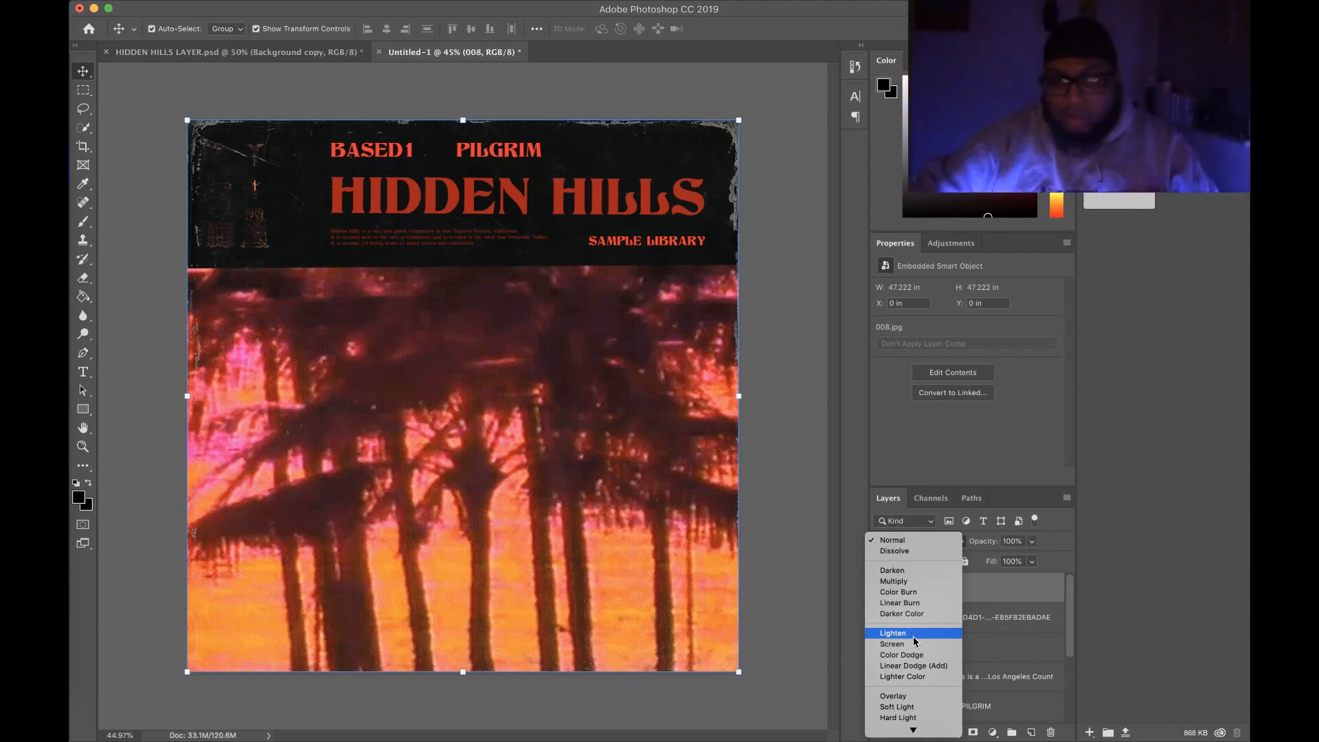
pyautogui.click(913, 632)
pyautogui.click(822, 485)
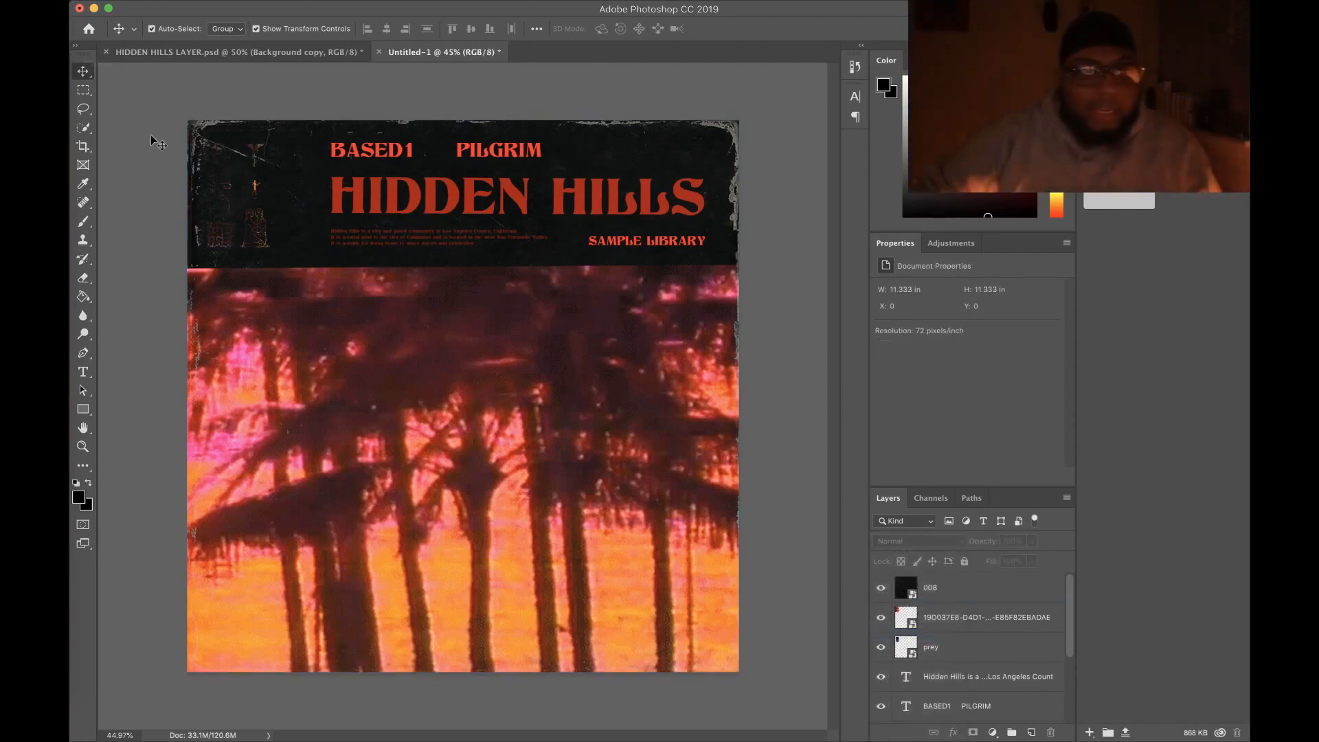
# - Switch to Finder, place 0007.jpg from the HIDDEN HILLS folder above the 008 layer, and scale it to 170.21% to fill the canvas
pyautogui.click(87, 65)
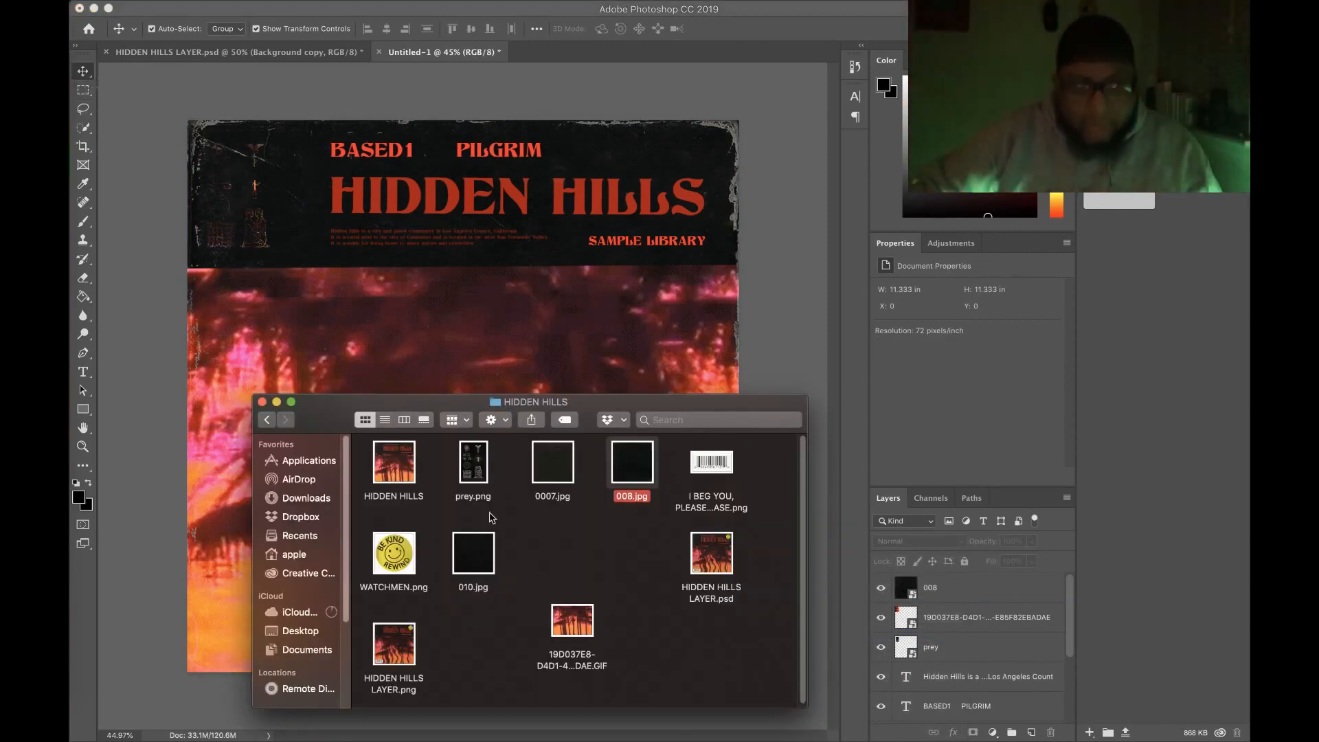
pyautogui.moveTo(562, 470); pyautogui.dragTo(426, 317)
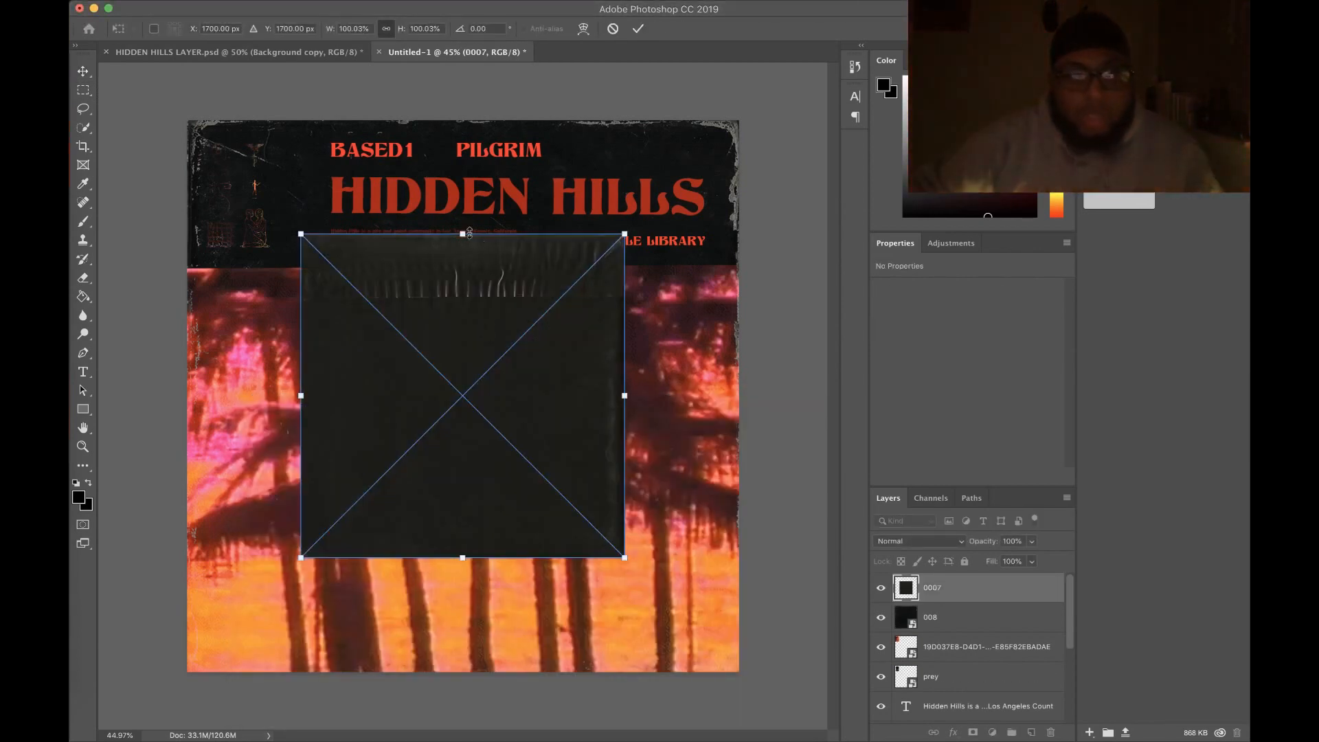
pyautogui.moveTo(463, 234); pyautogui.dragTo(463, 120)
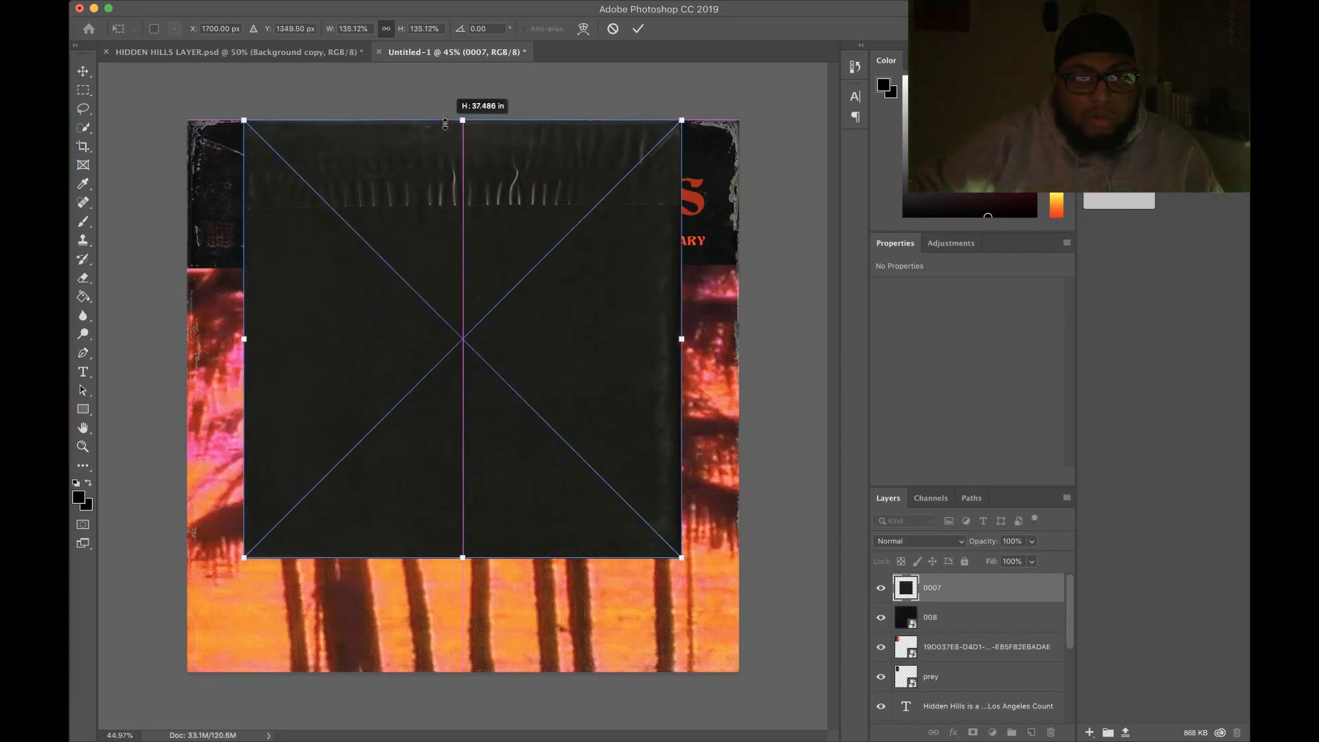
pyautogui.moveTo(467, 560); pyautogui.dragTo(467, 672)
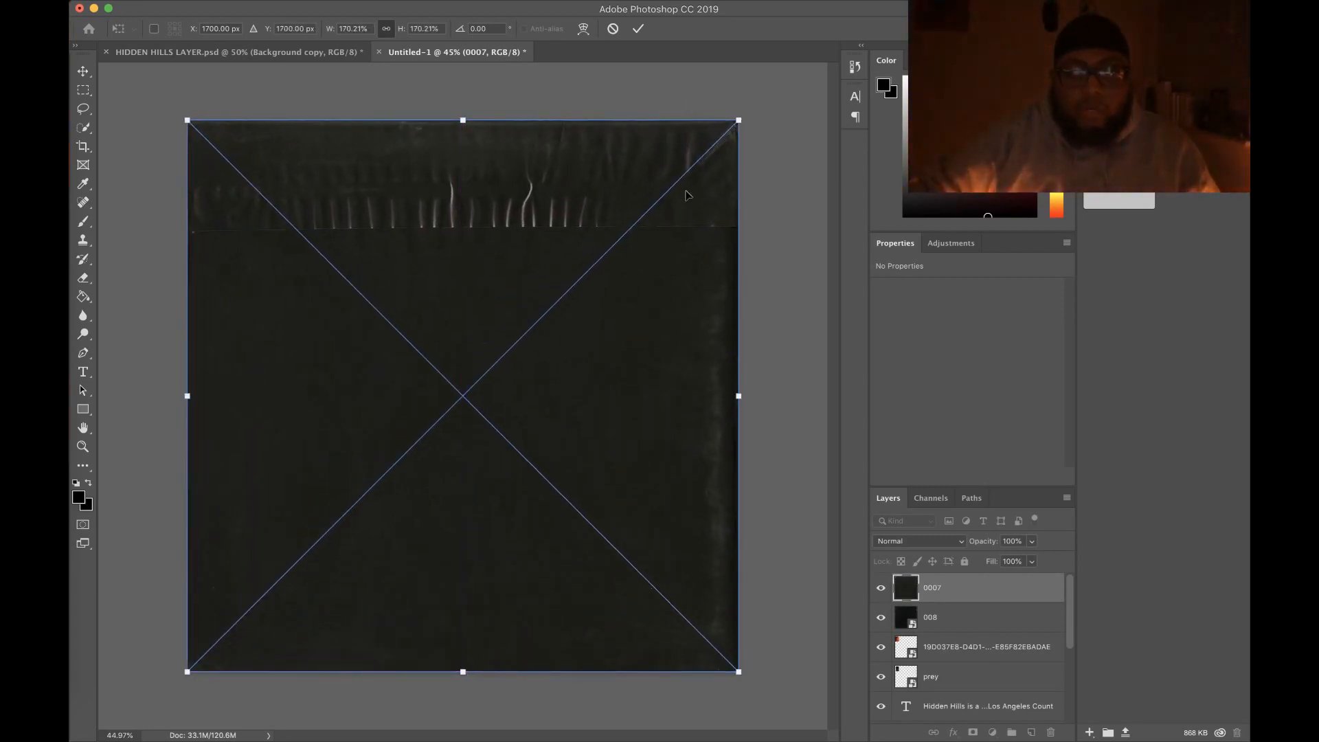
# - Rotate the placed 0007 texture by 180° and a further 90° clockwise so its creases run along the cover's left edge
pyautogui.rightClick(526, 251)
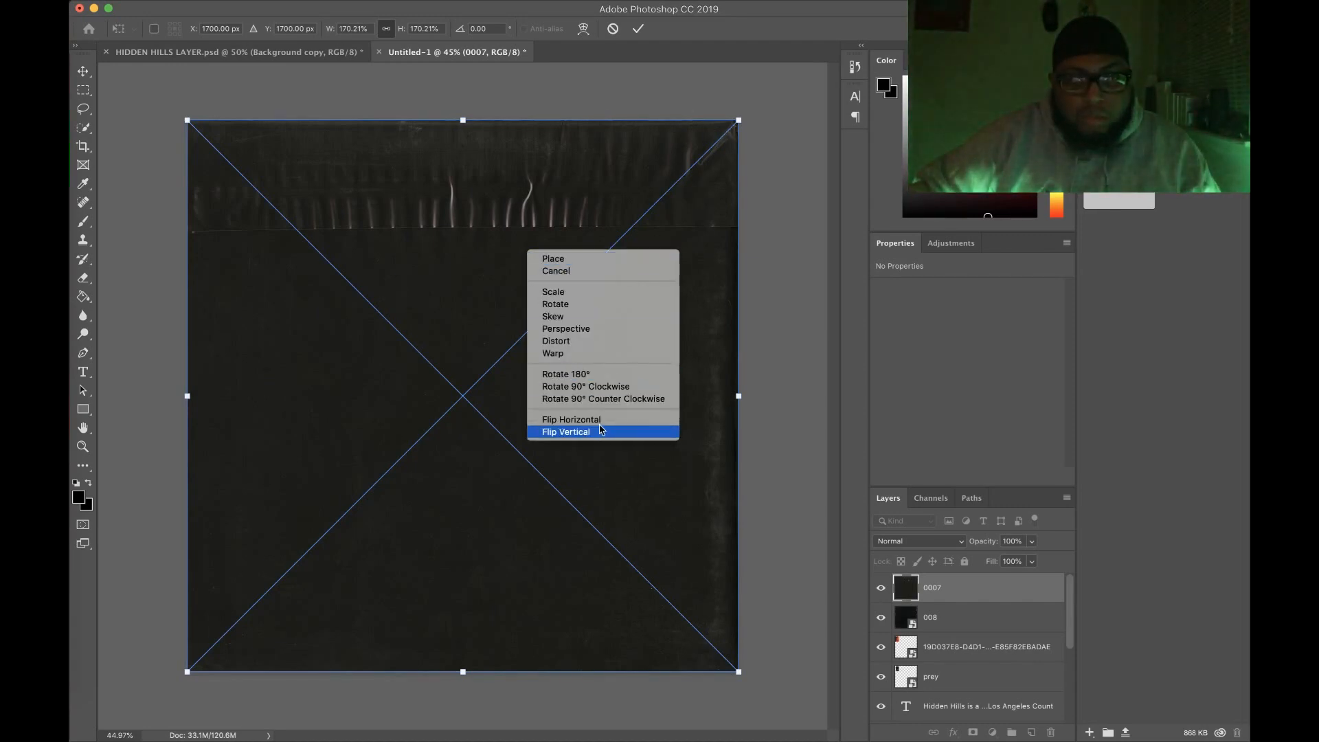
pyautogui.click(592, 374)
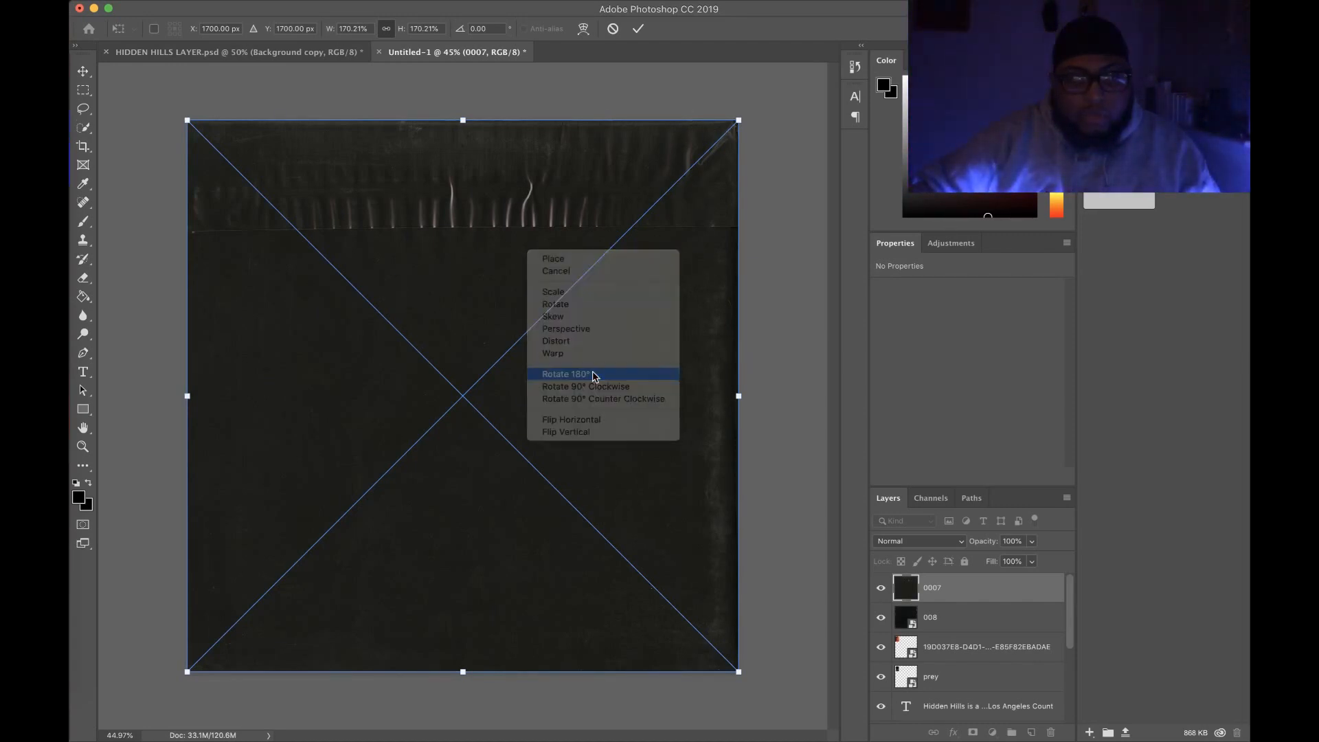
pyautogui.rightClick(590, 375)
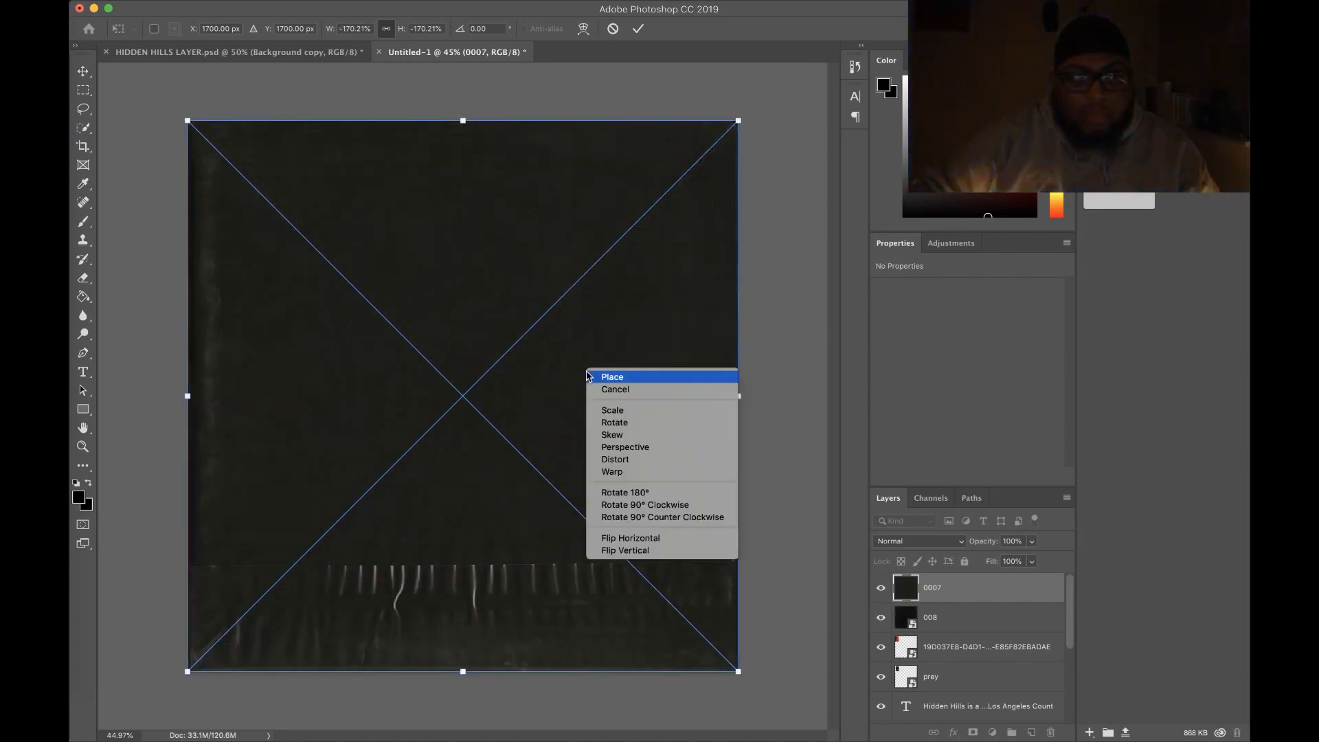
pyautogui.click(663, 505)
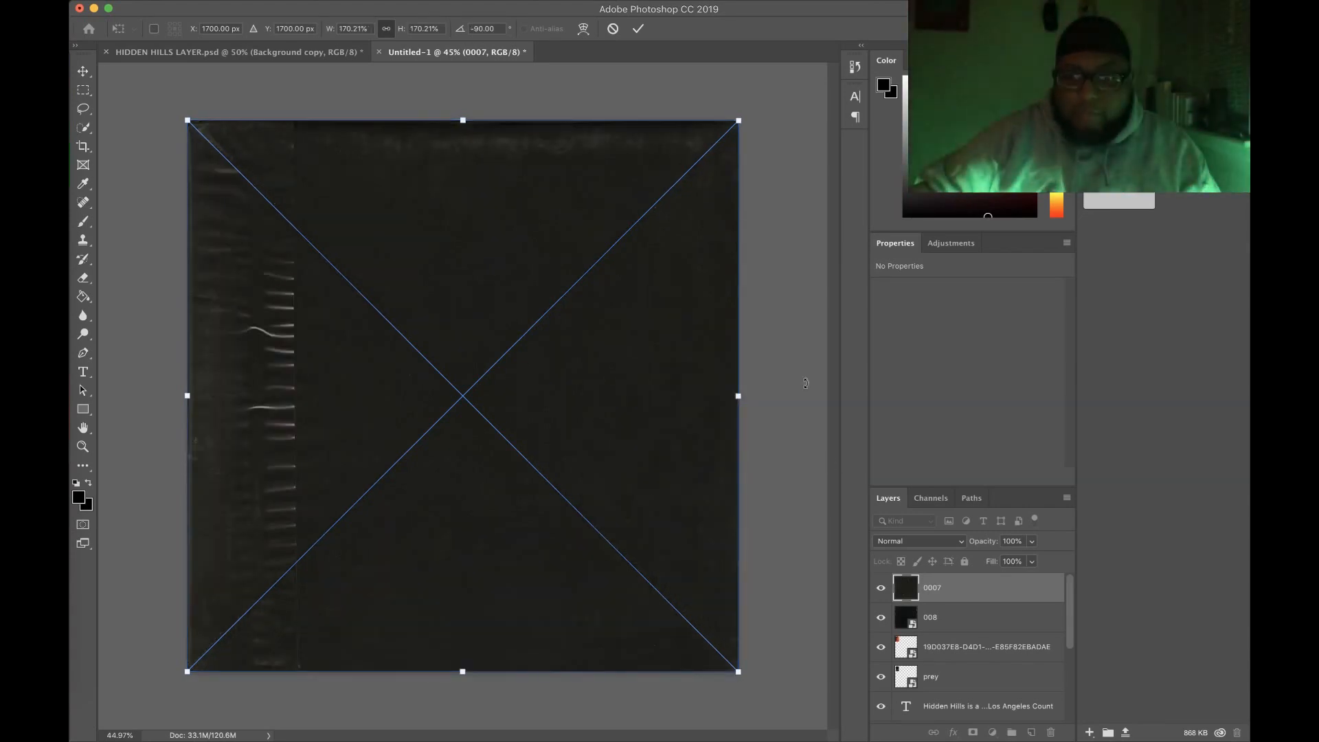
# - Set the 0007 texture layer's blend mode to Lighten and deselect it
pyautogui.rightClick(1007, 583)
pyautogui.click(945, 546)
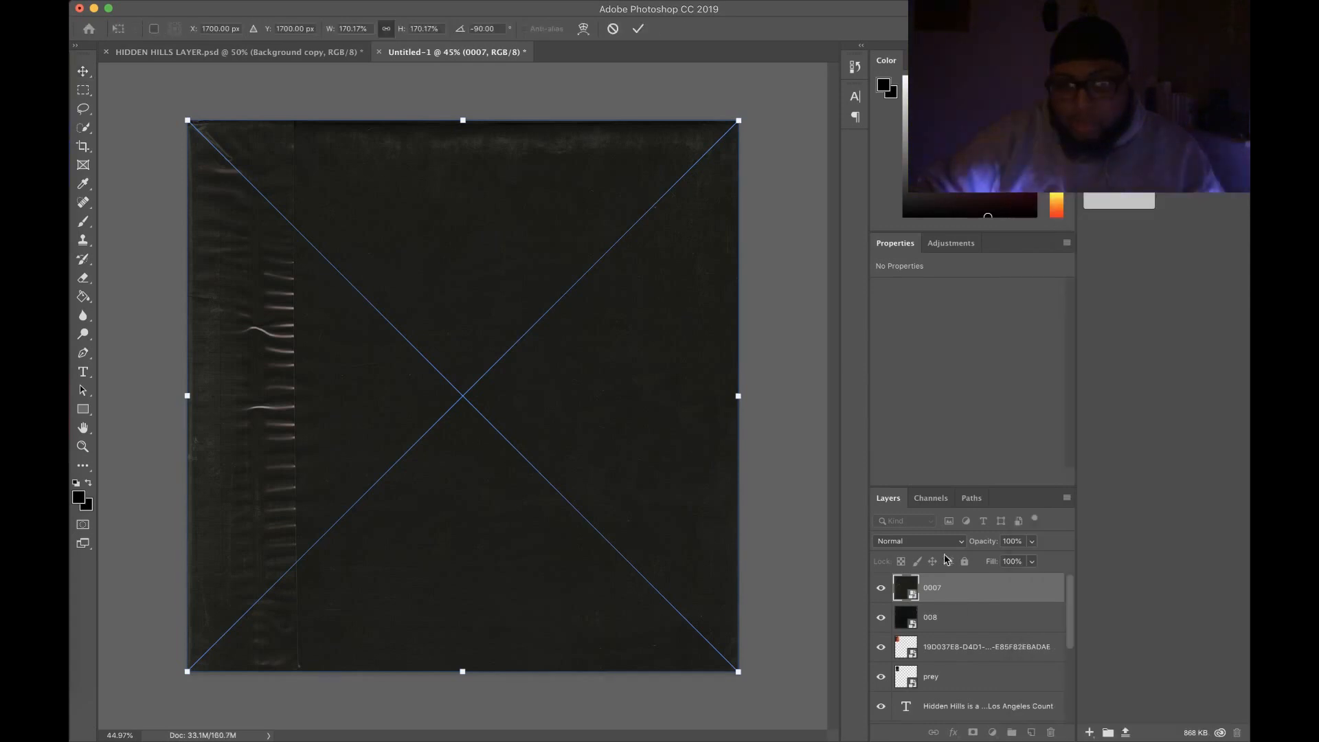
pyautogui.click(943, 541)
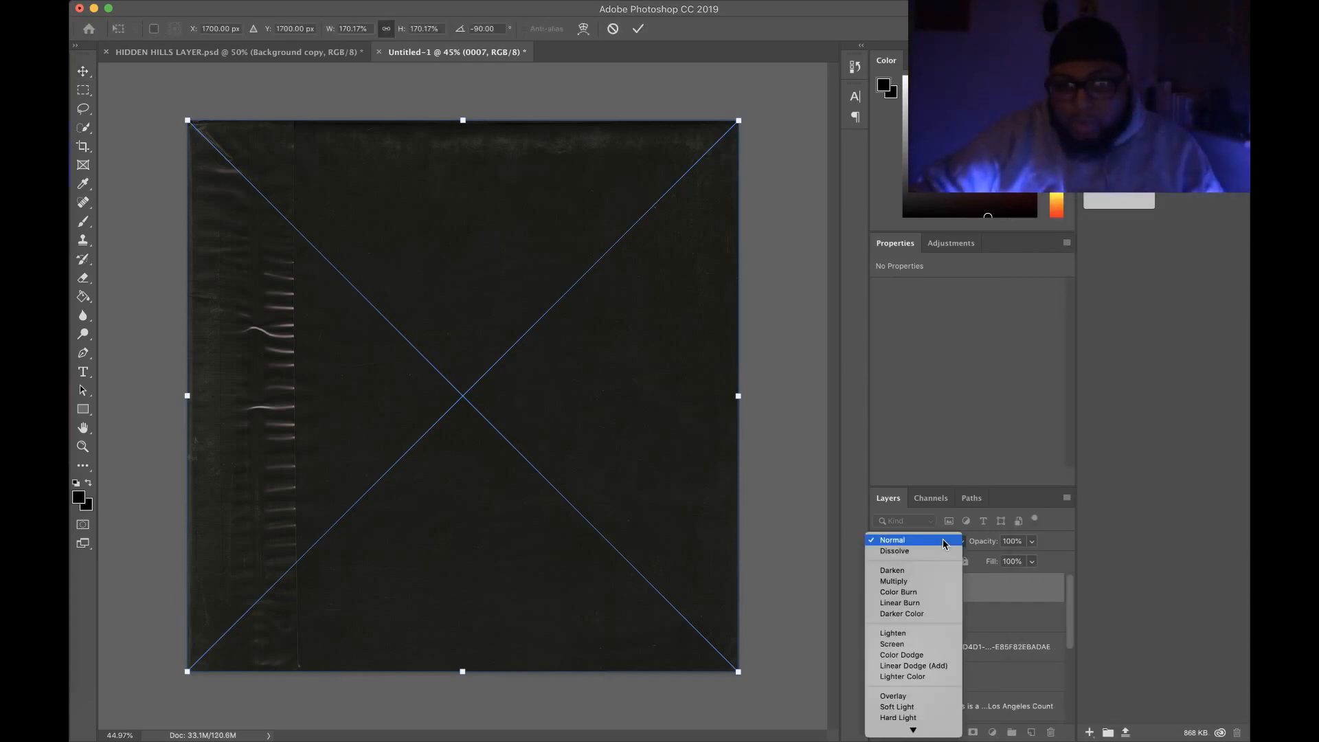
pyautogui.click(933, 632)
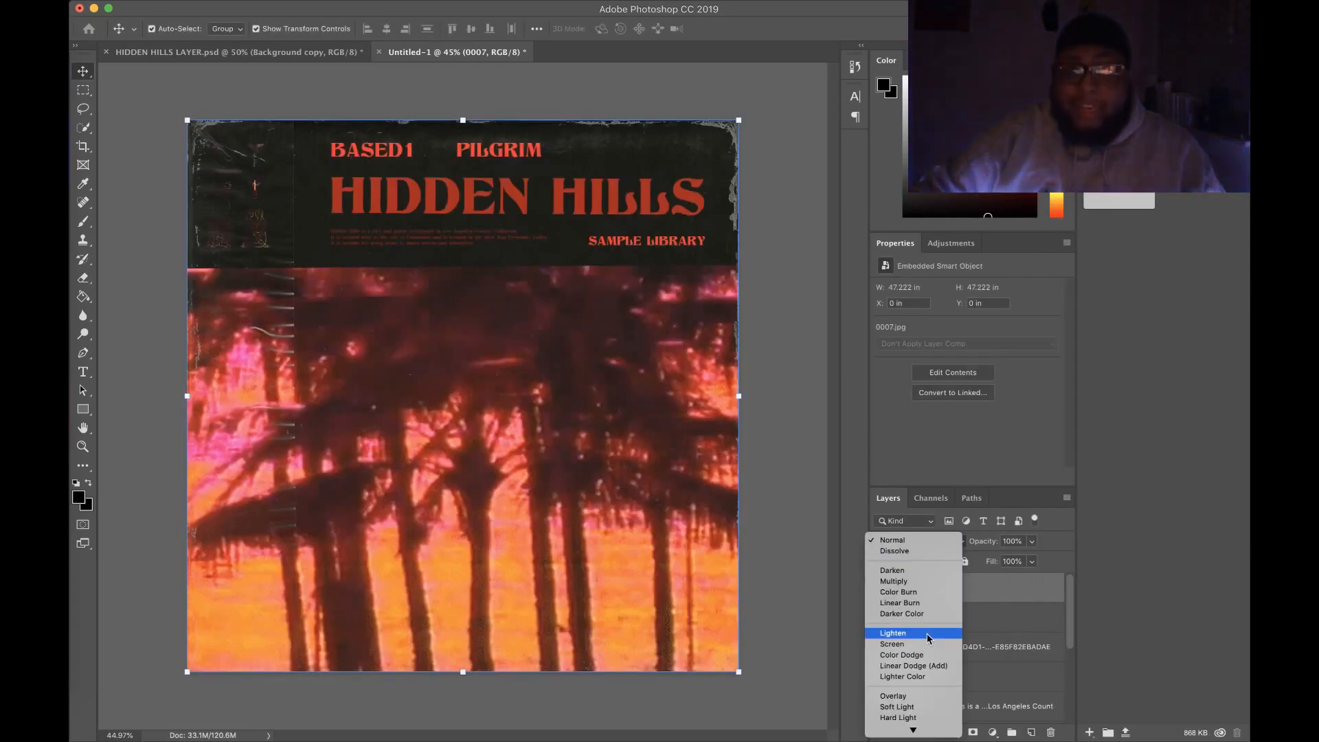
pyautogui.click(927, 633)
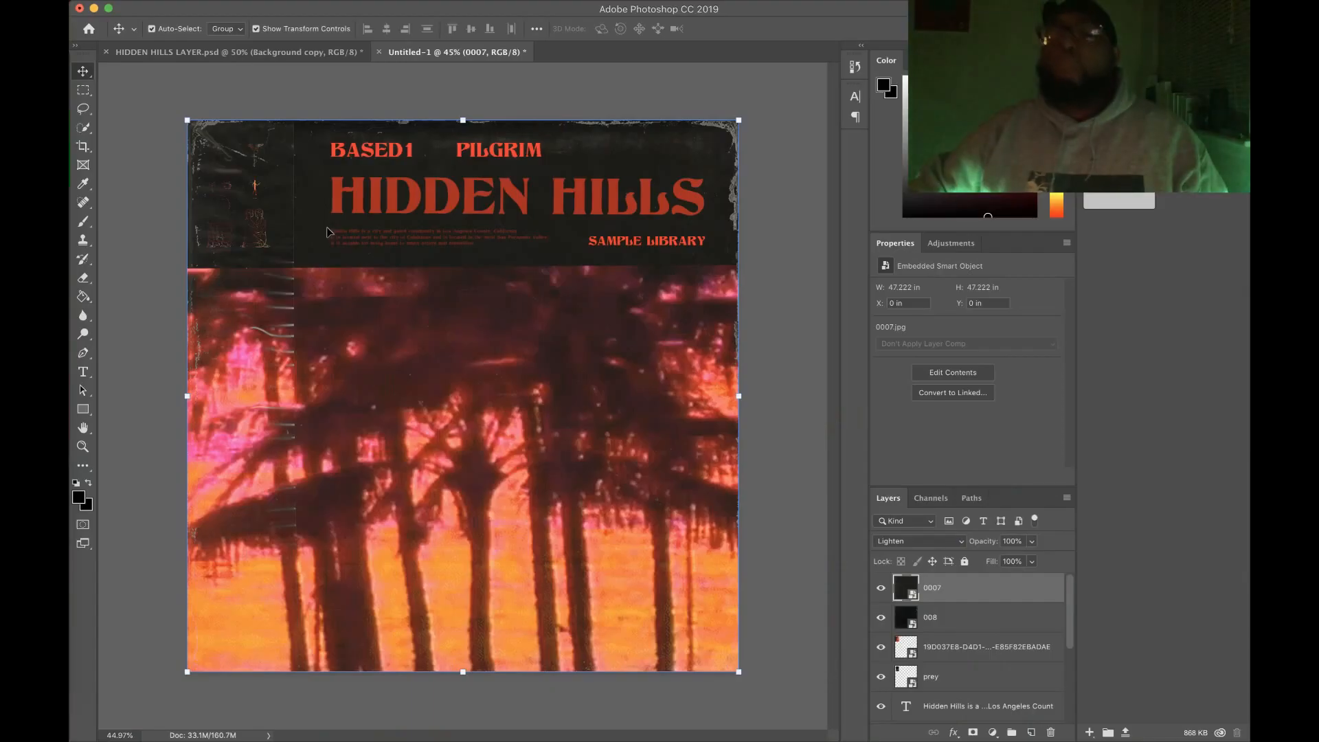
pyautogui.click(802, 272)
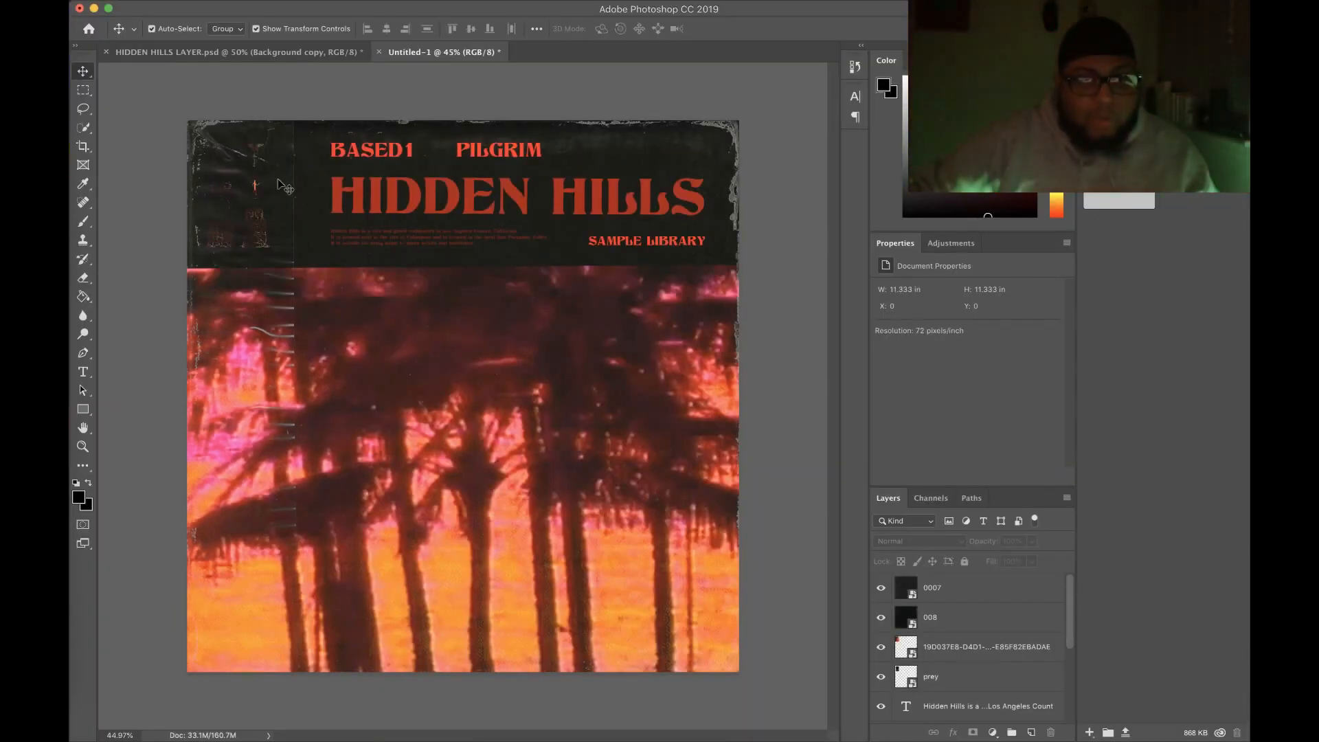
# - Switch to Finder, place 010.jpg from the HIDDEN HILLS folder as the uppermost layer, and scale it to 113.33% to fill the canvas
pyautogui.click(71, 65)
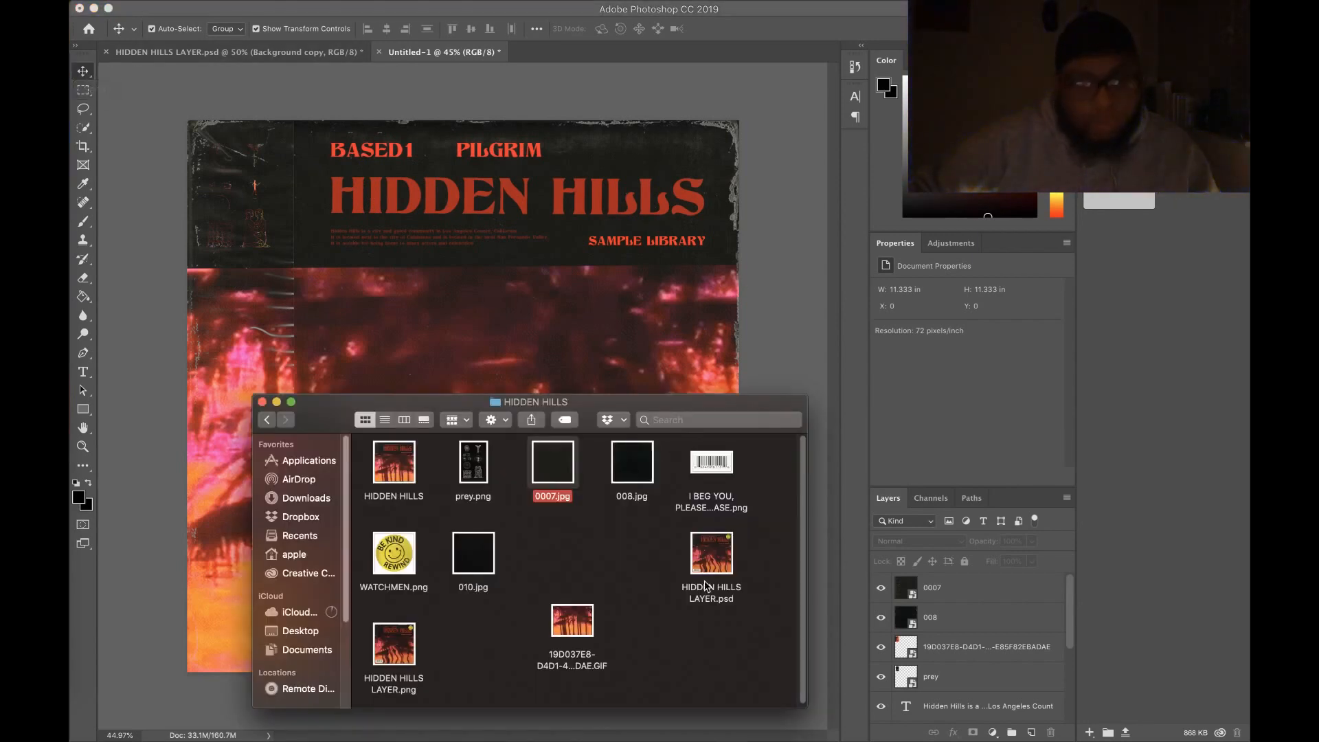
pyautogui.click(473, 563)
pyautogui.moveTo(473, 569); pyautogui.dragTo(433, 322)
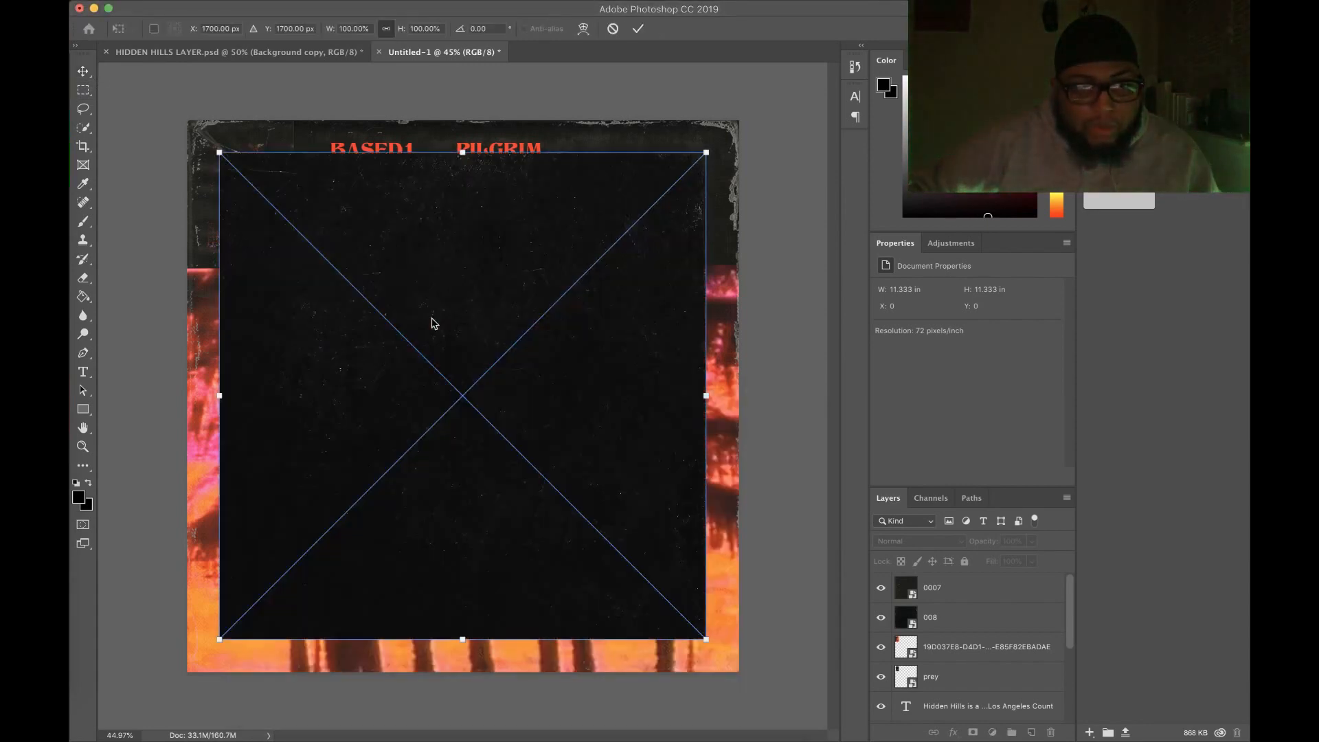
pyautogui.moveTo(462, 152); pyautogui.dragTo(463, 119)
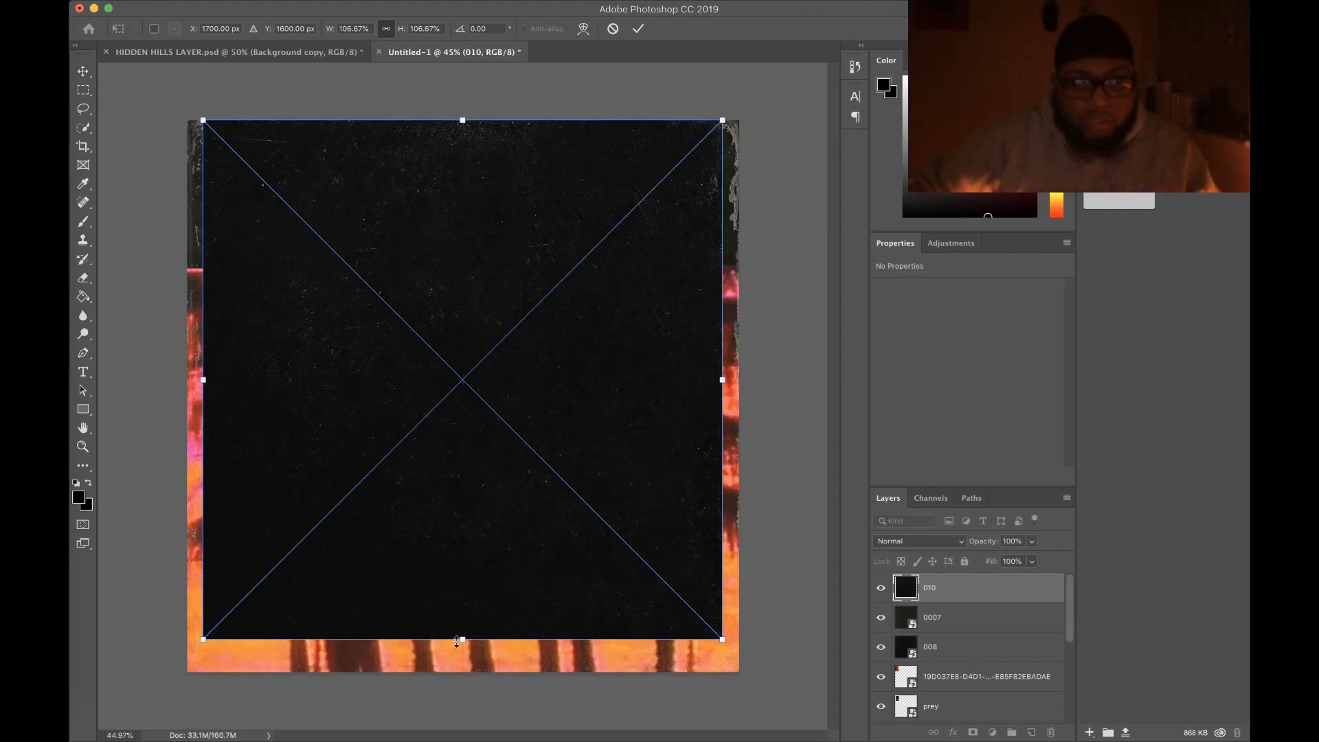
pyautogui.moveTo(465, 644); pyautogui.dragTo(463, 671)
# - Try the Screen blend mode on the 010 texture layer, settle on Lighten, and commit the placement
pyautogui.click(960, 542)
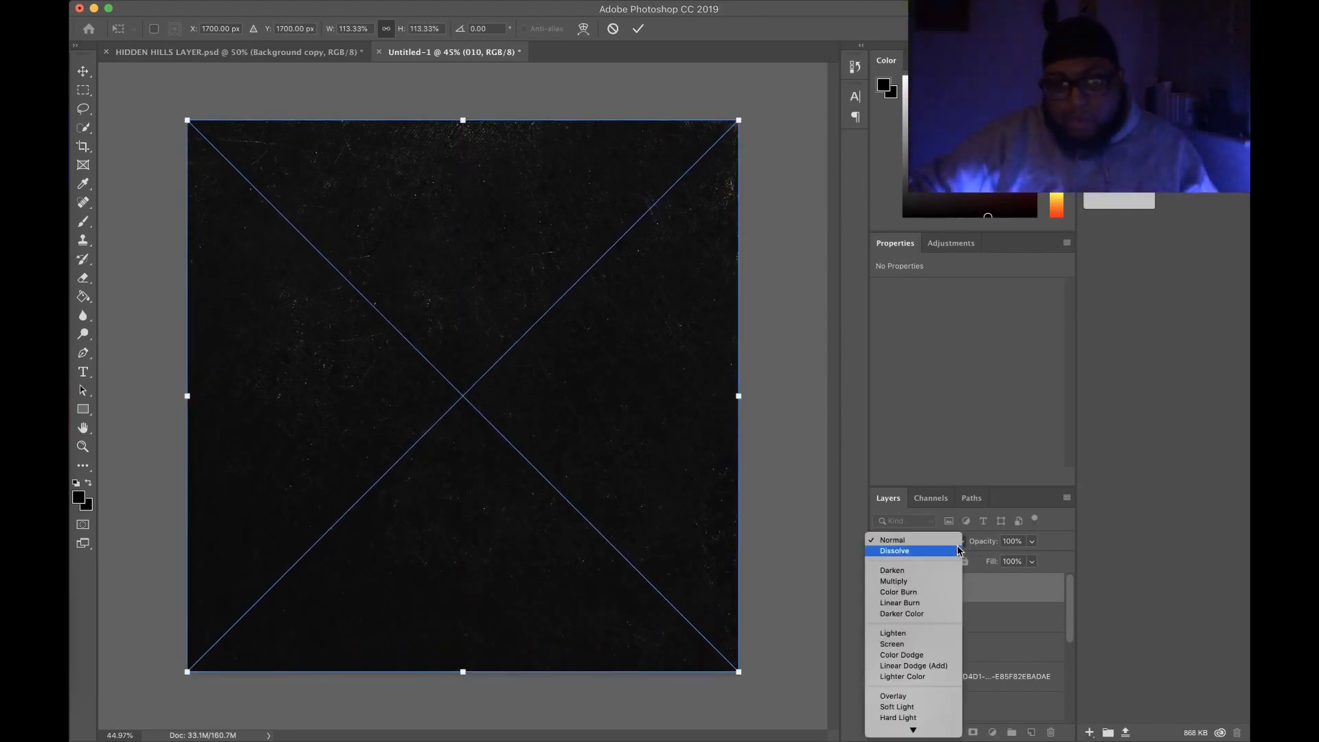
pyautogui.click(926, 636)
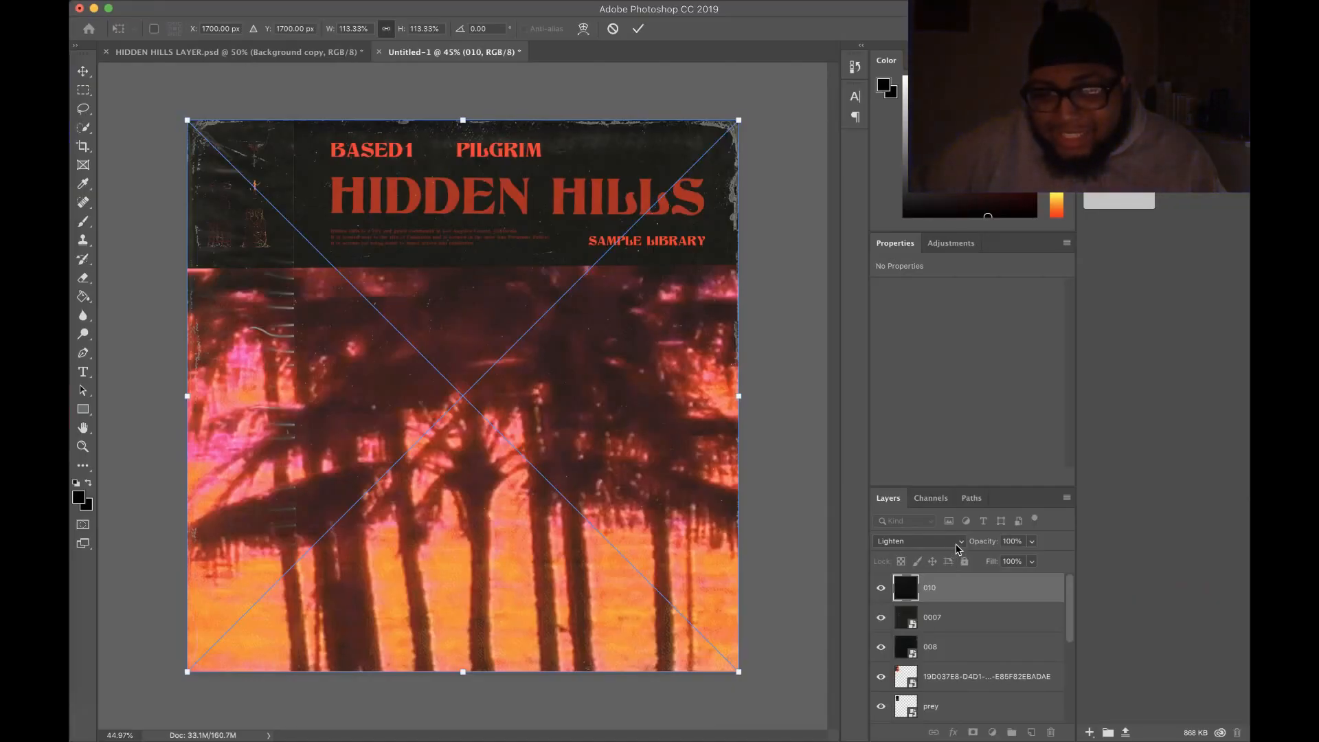
pyautogui.click(958, 543)
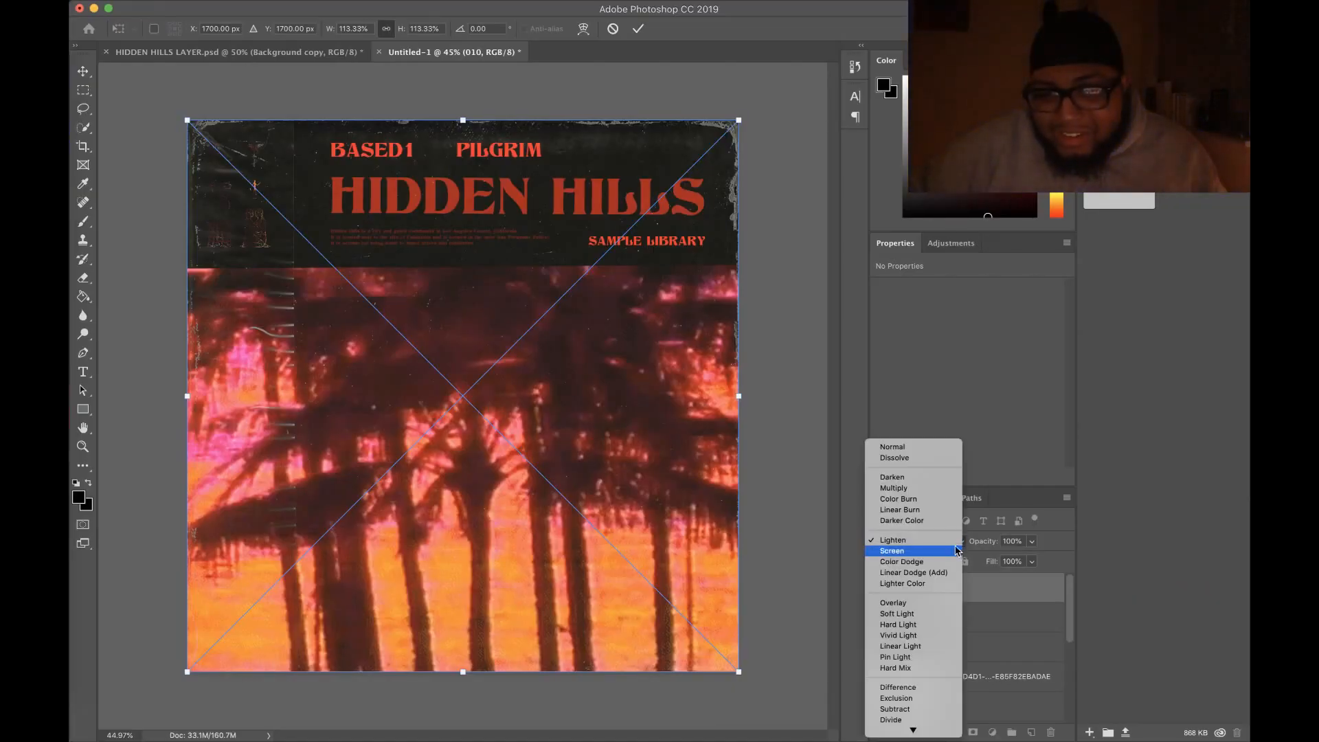
pyautogui.click(943, 555)
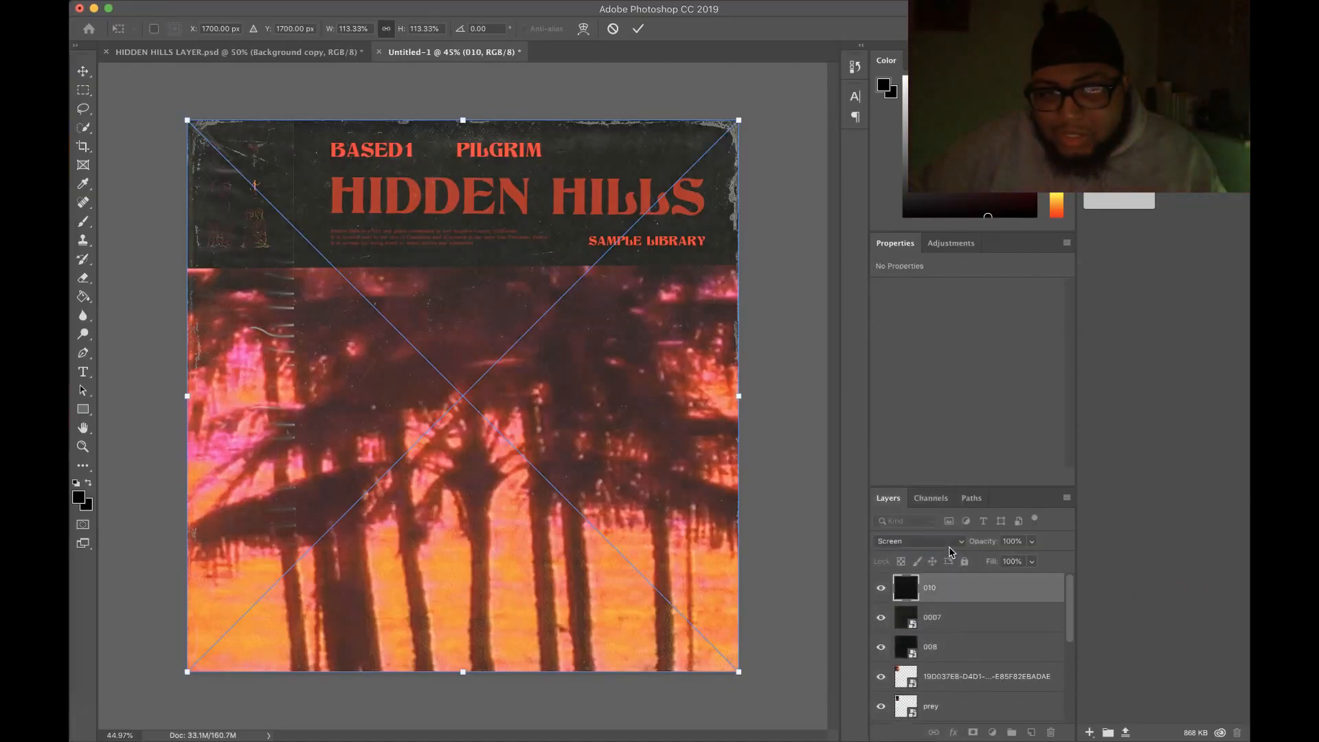
pyautogui.click(955, 546)
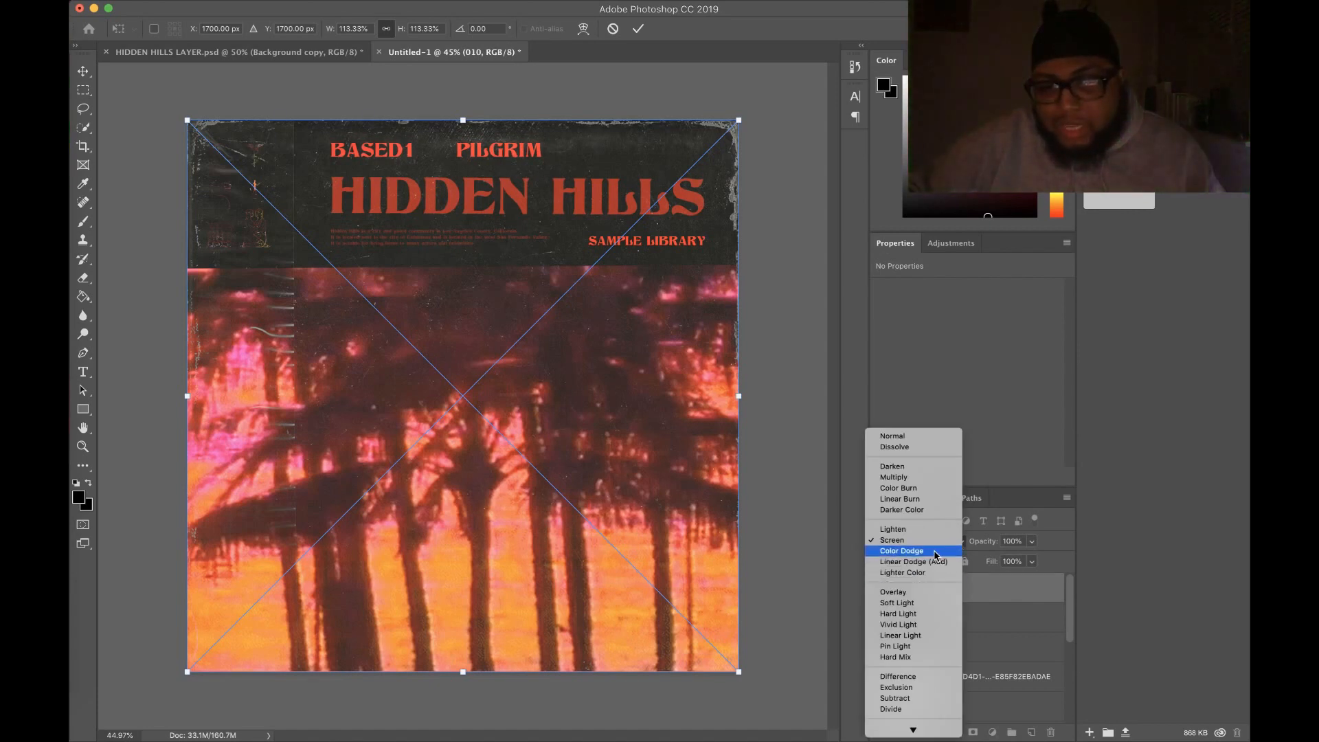
pyautogui.click(929, 529)
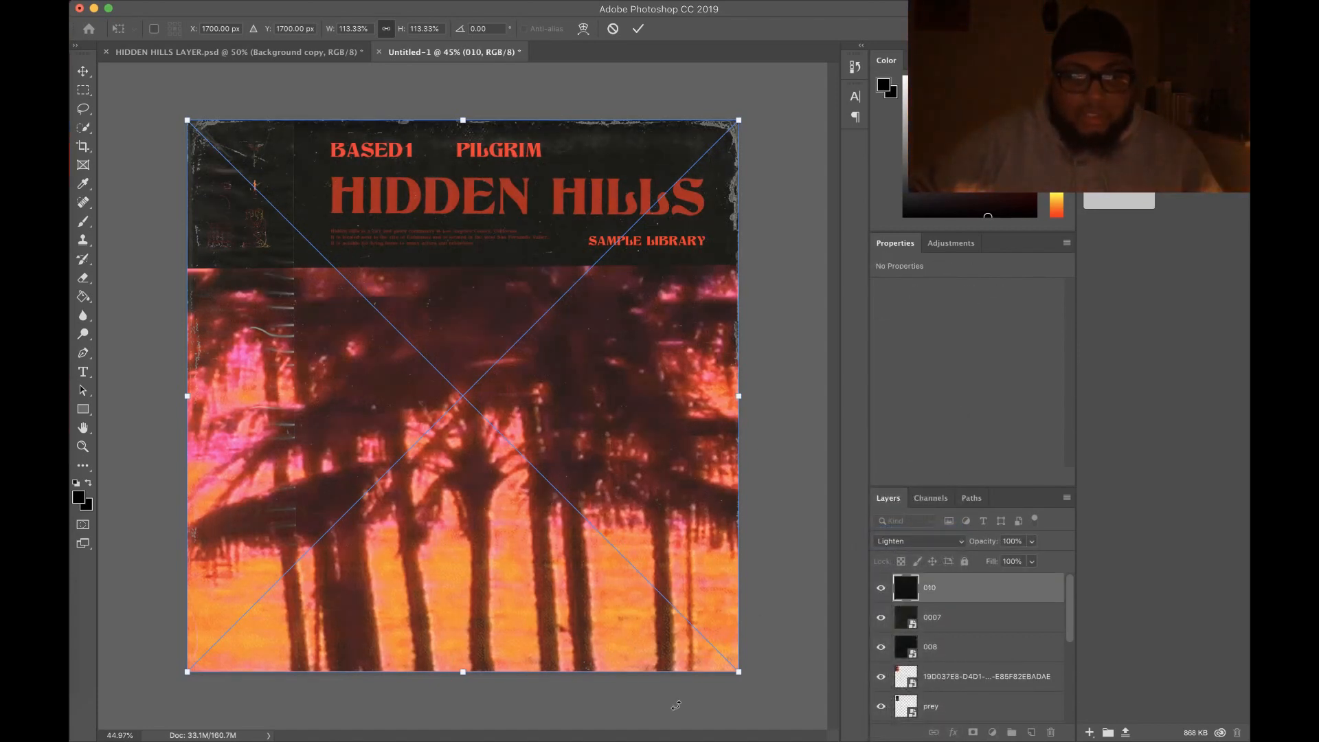
pyautogui.click(812, 398)
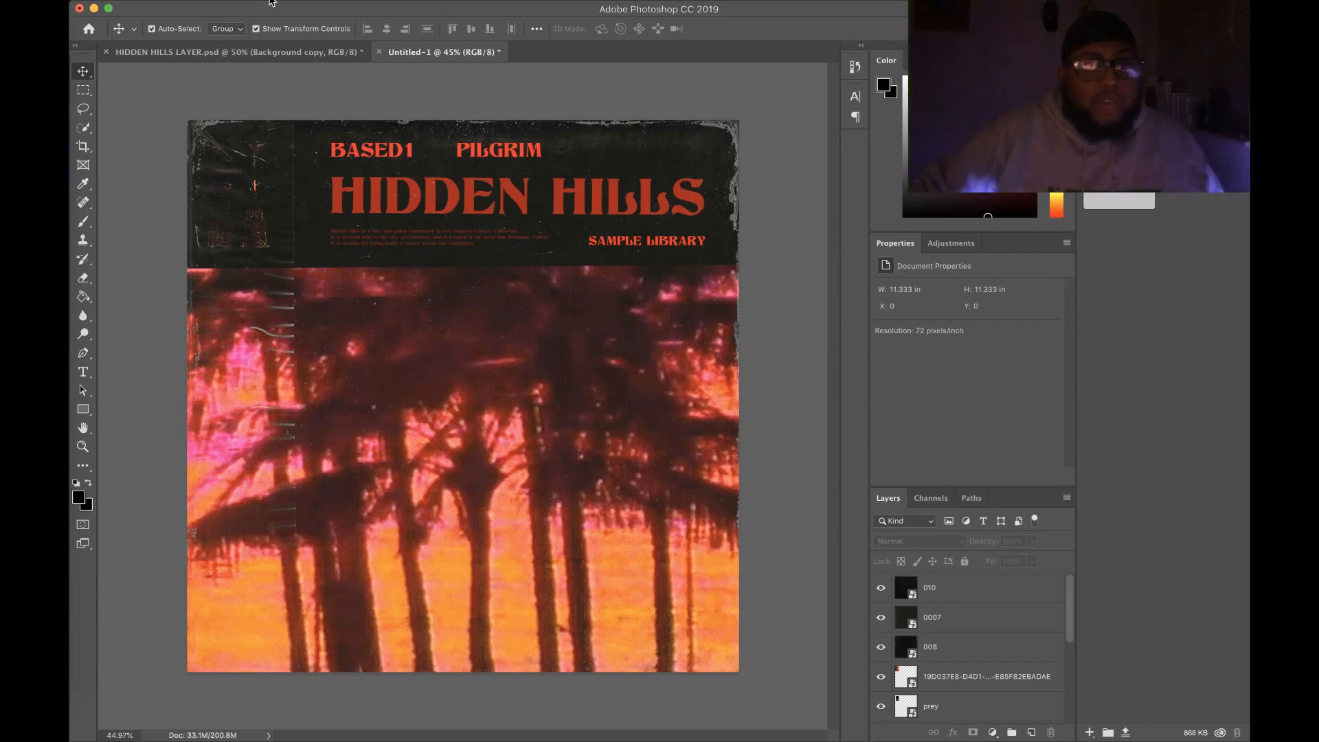
pyautogui.click(209, 2)
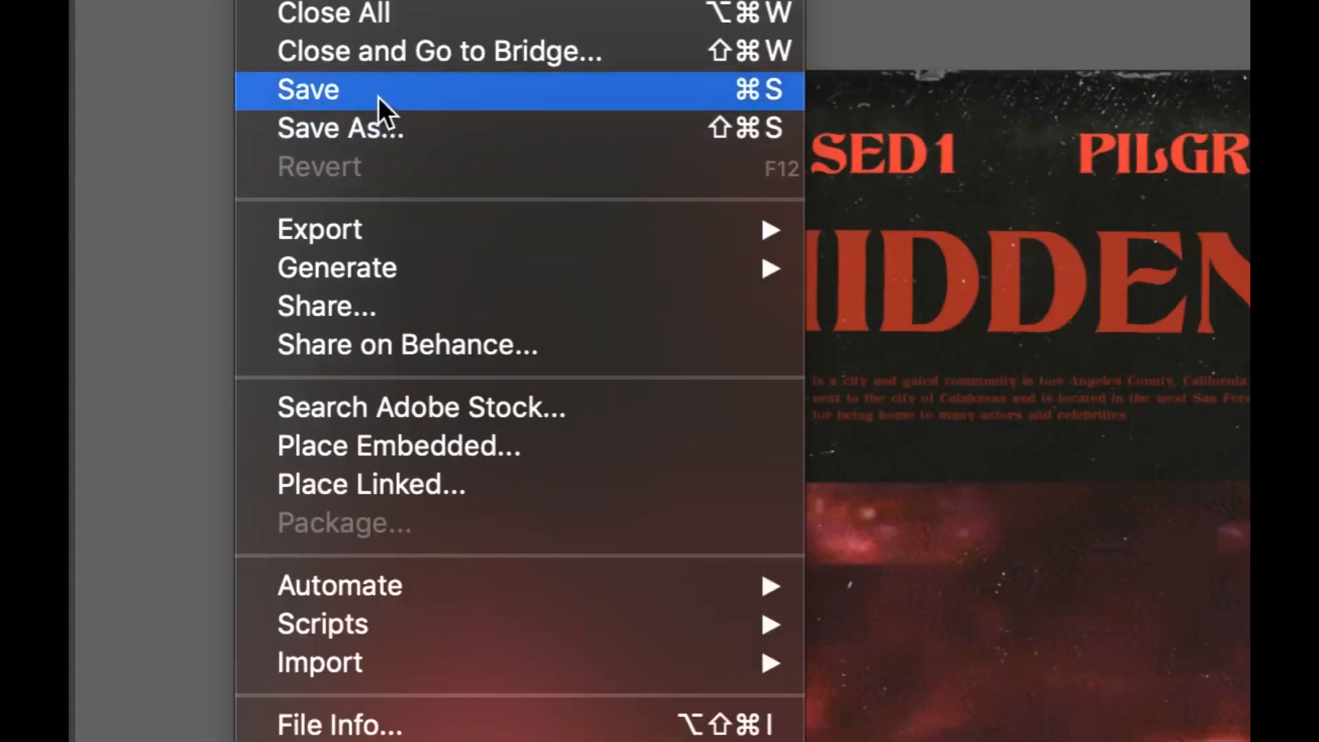
pyautogui.click(378, 91)
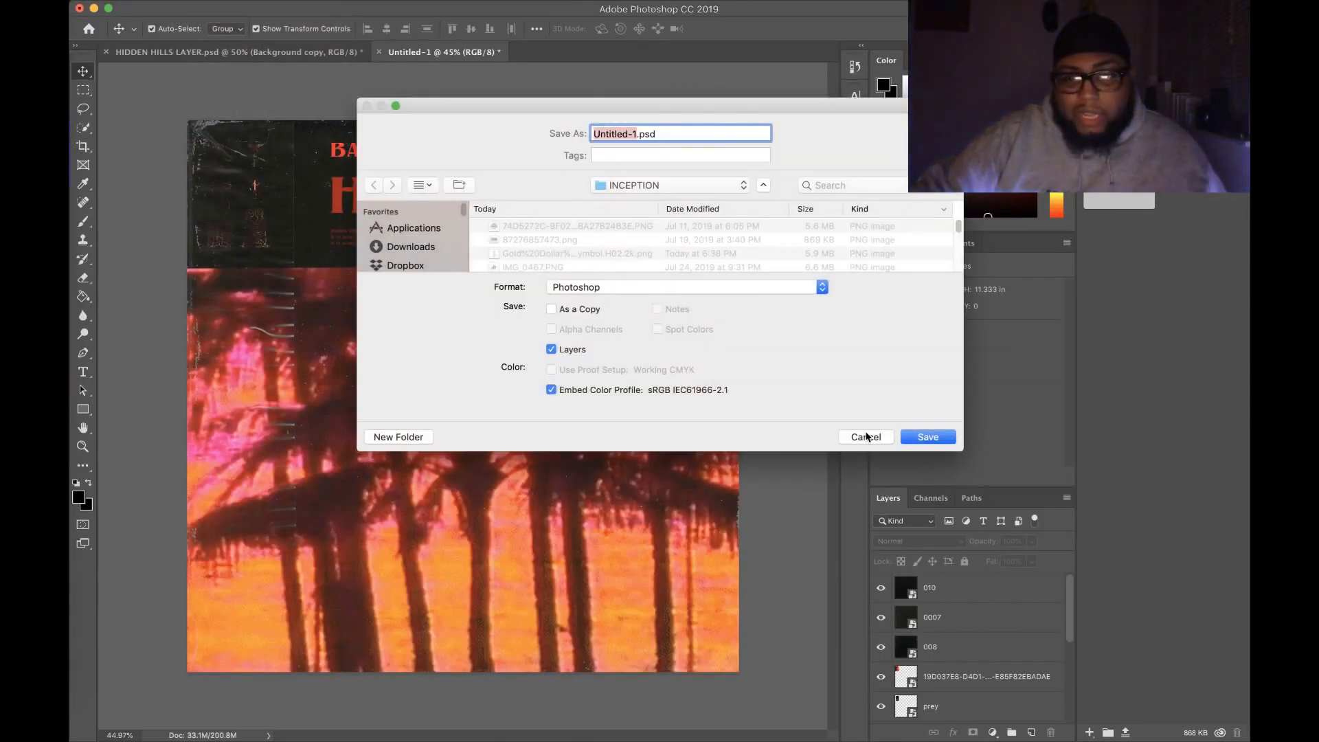
pyautogui.click(866, 436)
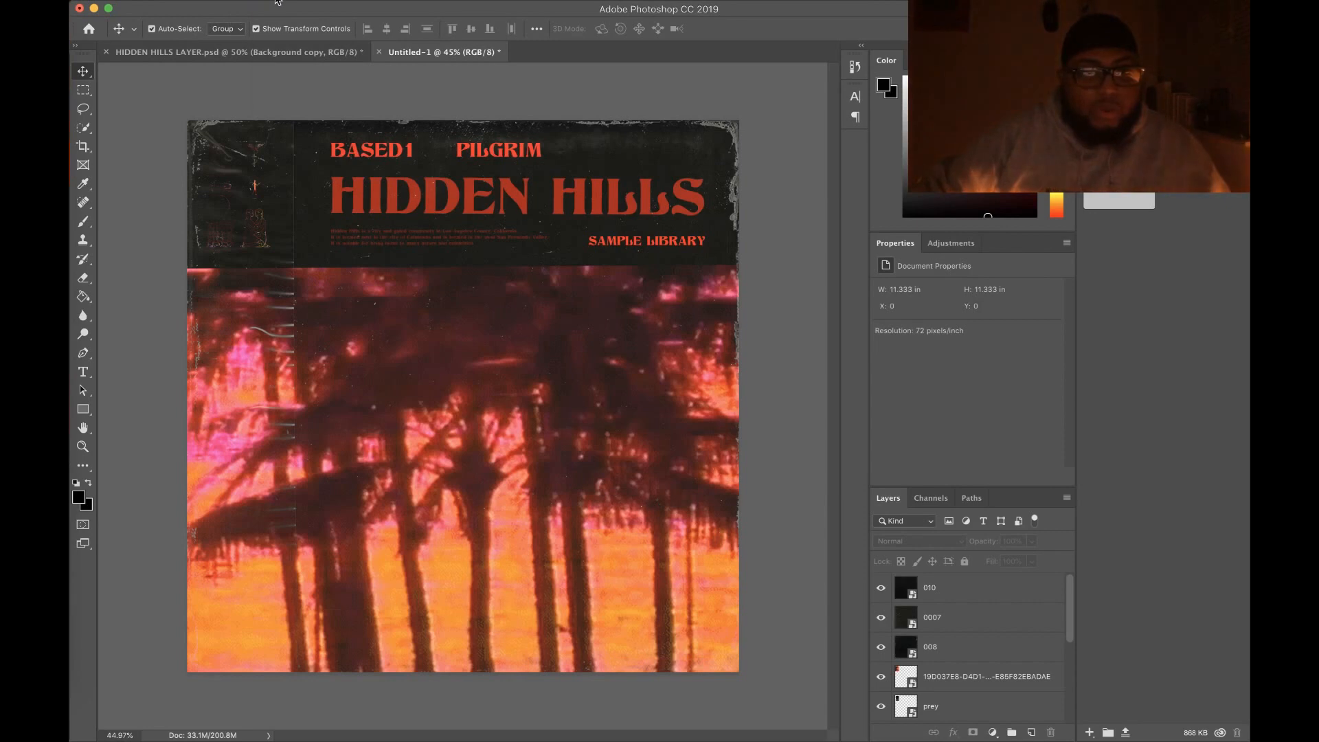
# - Flatten the cover into one layer and apply the Add Noise filter at 16.57% with Uniform distribution
pyautogui.click(277, 2)
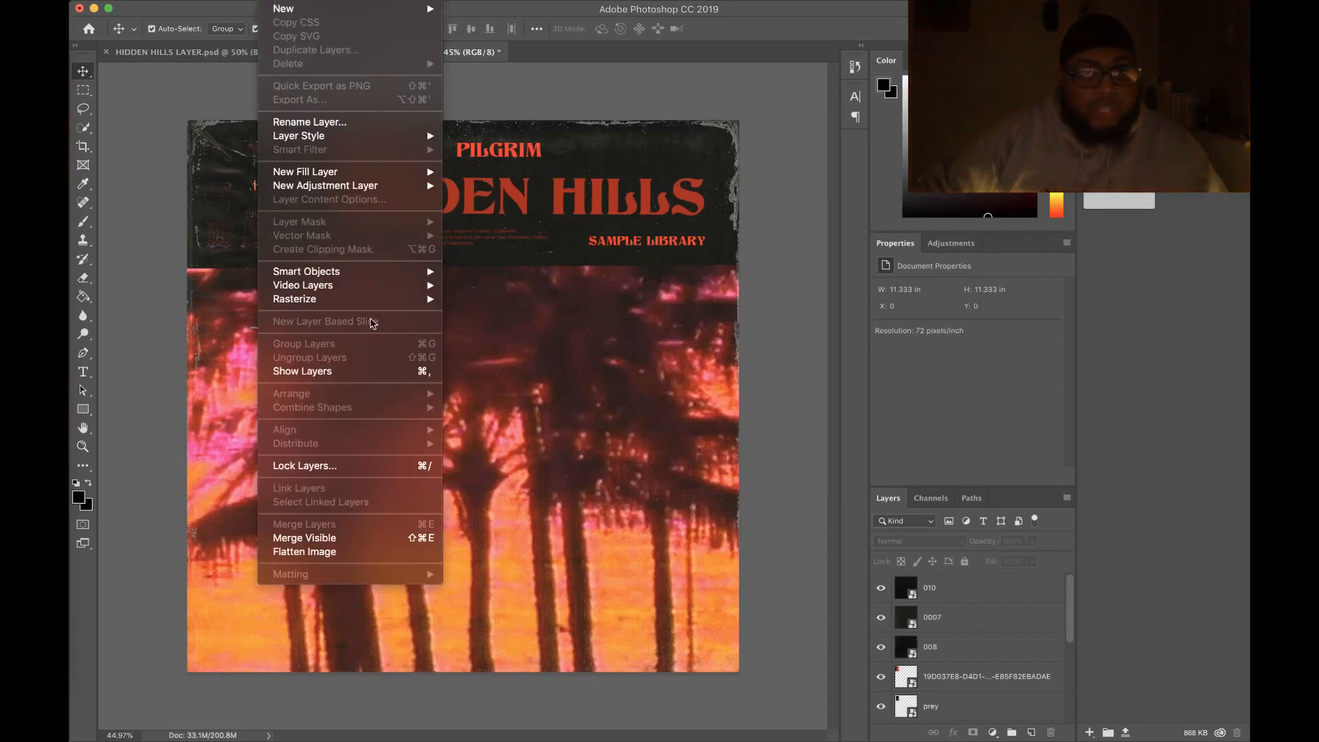
pyautogui.click(383, 552)
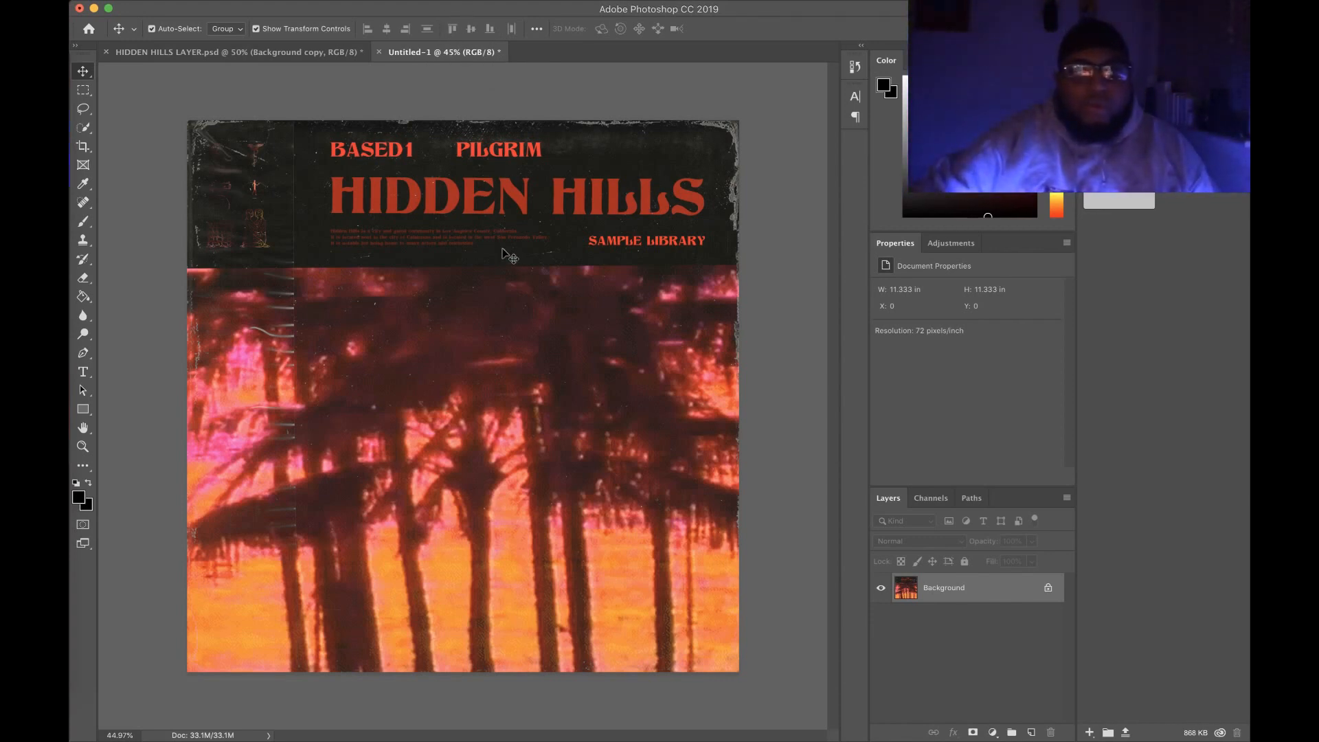
pyautogui.click(393, 0)
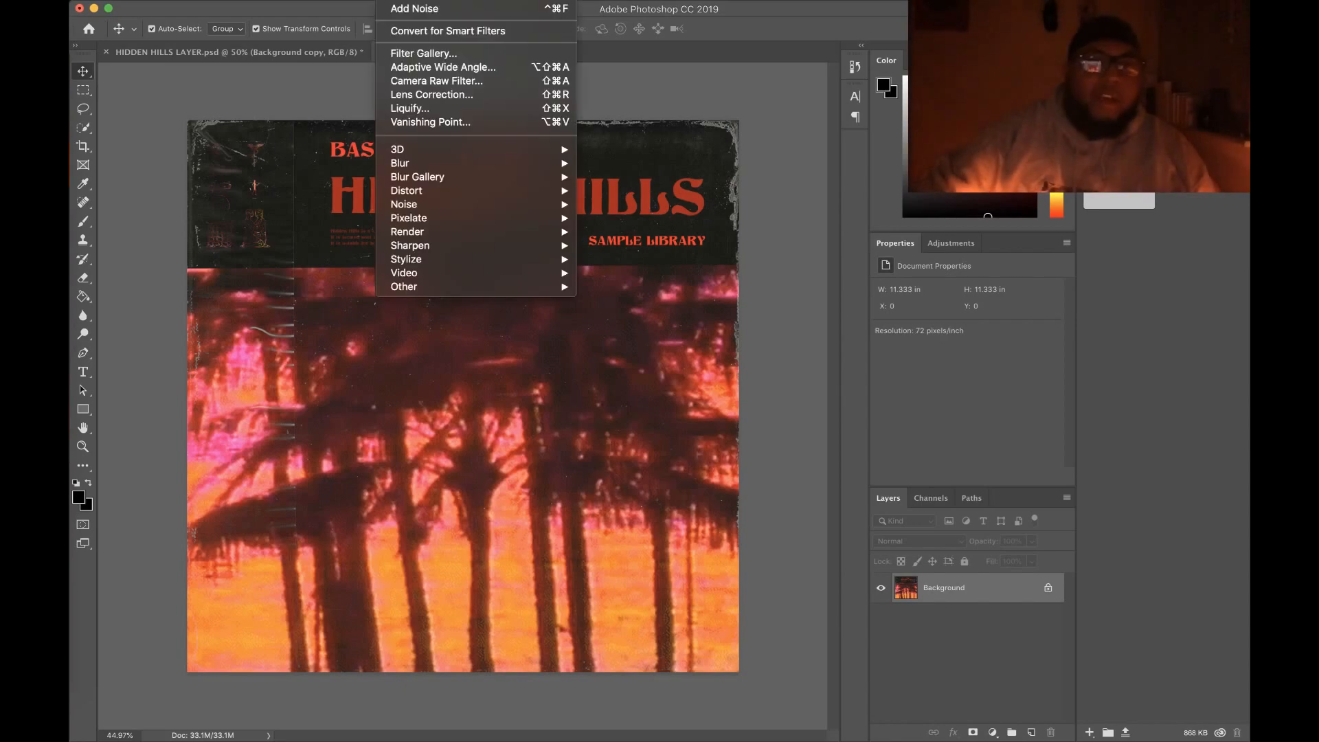
pyautogui.moveTo(350, 0)
pyautogui.moveTo(393, 0)
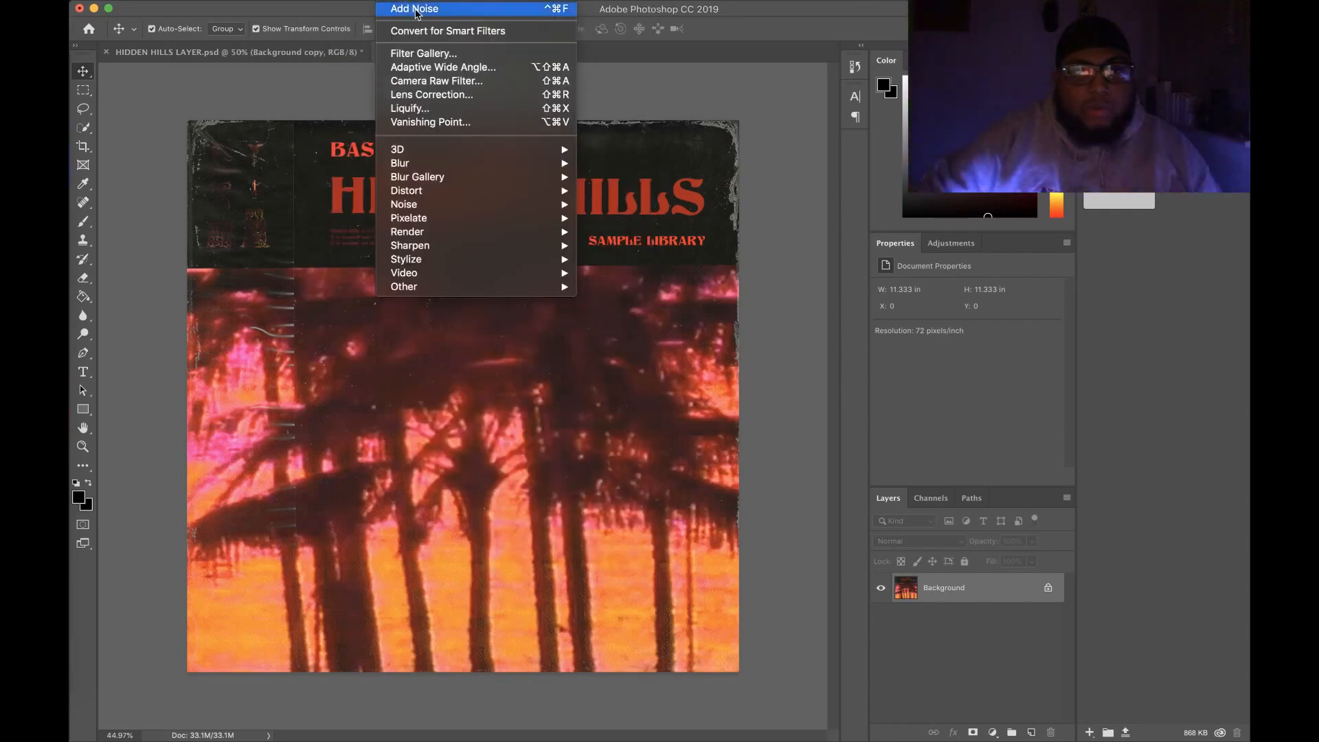
pyautogui.moveTo(515, 216)
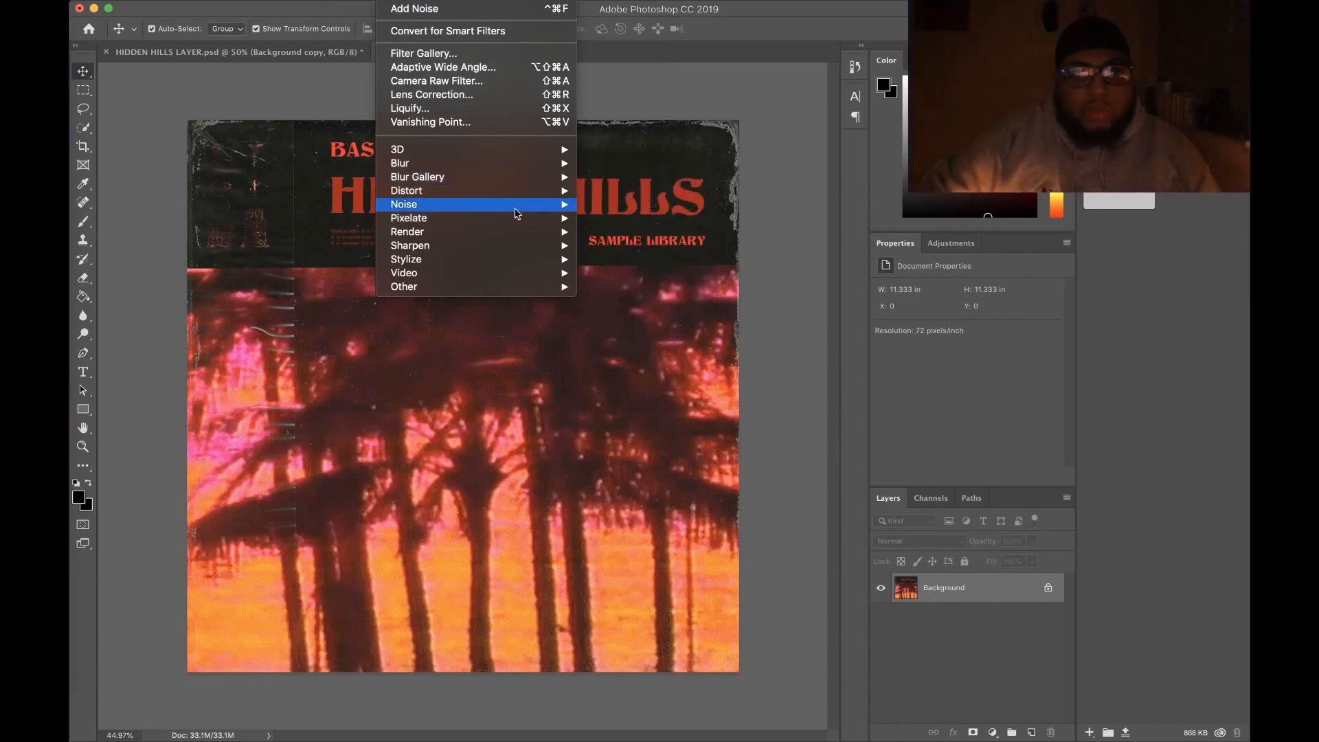
pyautogui.click(612, 204)
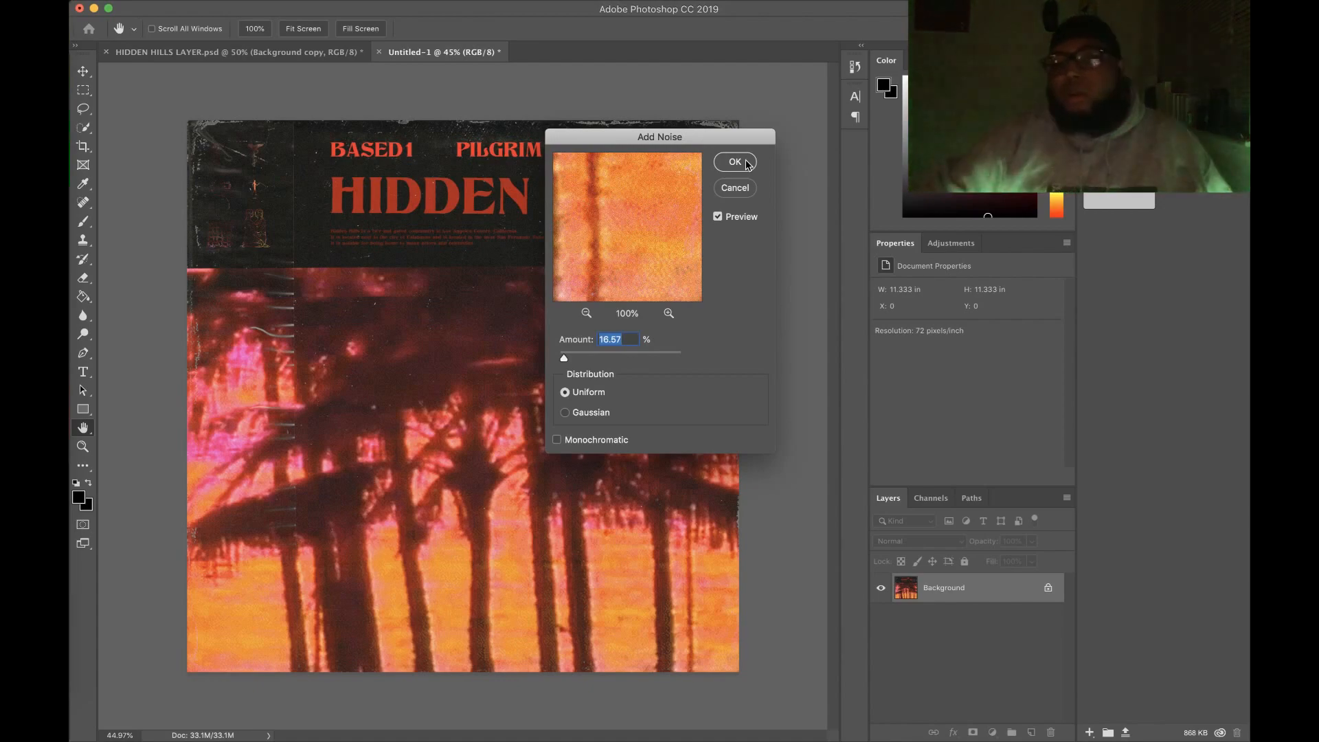
pyautogui.click(752, 166)
pyautogui.press('v')
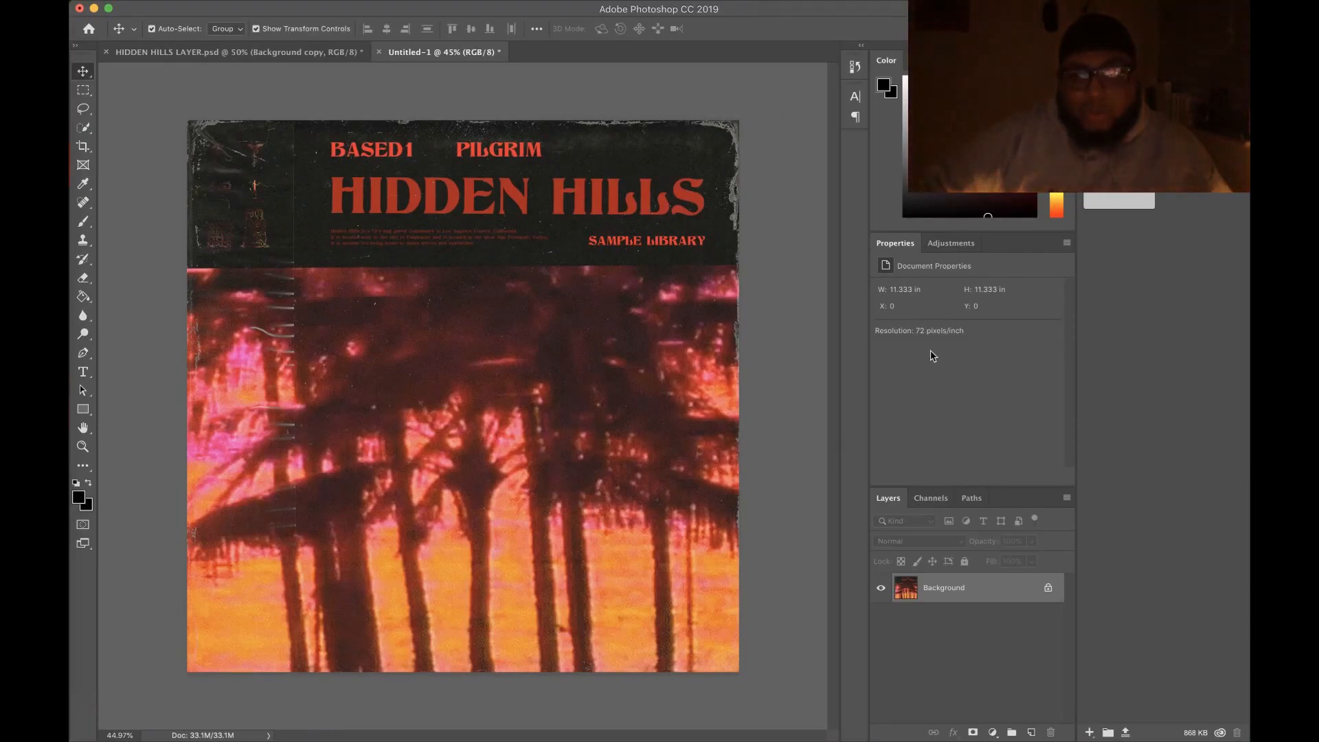
# - Apply a second pass of 16.57% Uniform noise to the flattened Background layer
pyautogui.click(413, 4)
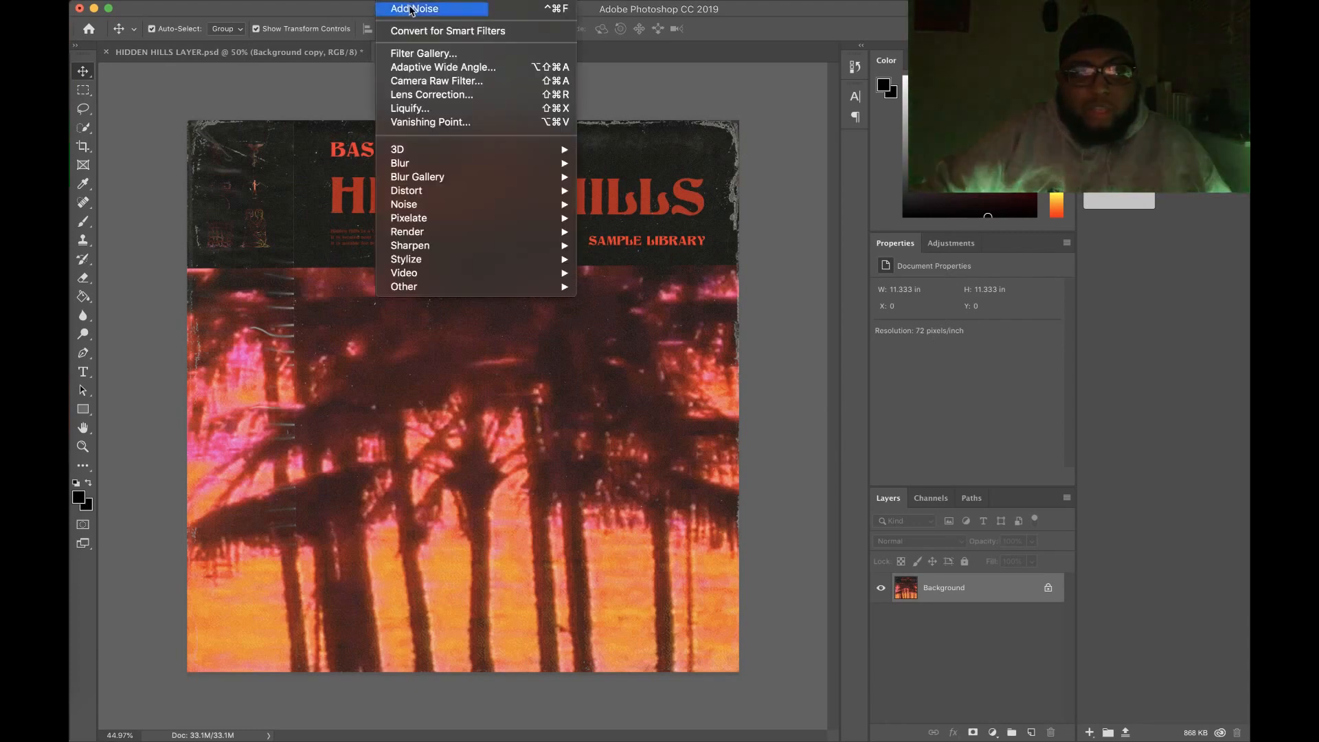
pyautogui.moveTo(492, 212)
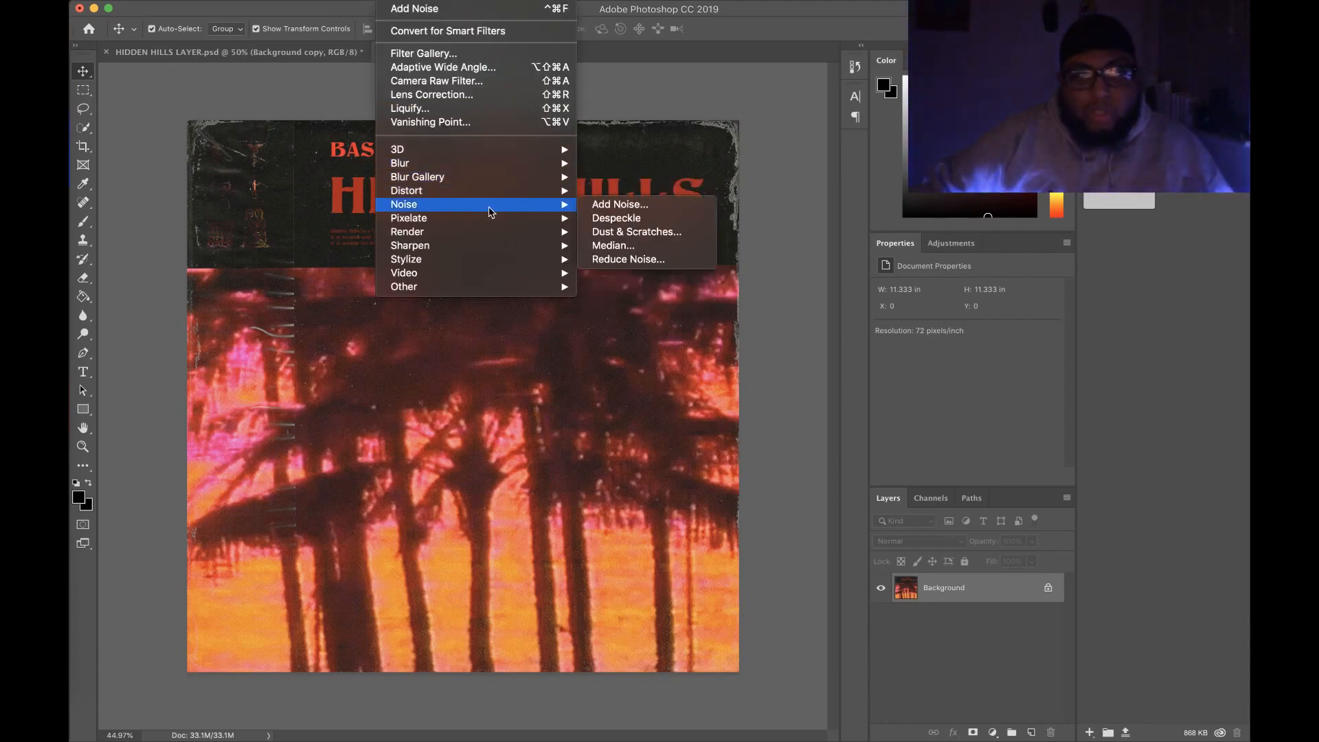
pyautogui.click(637, 209)
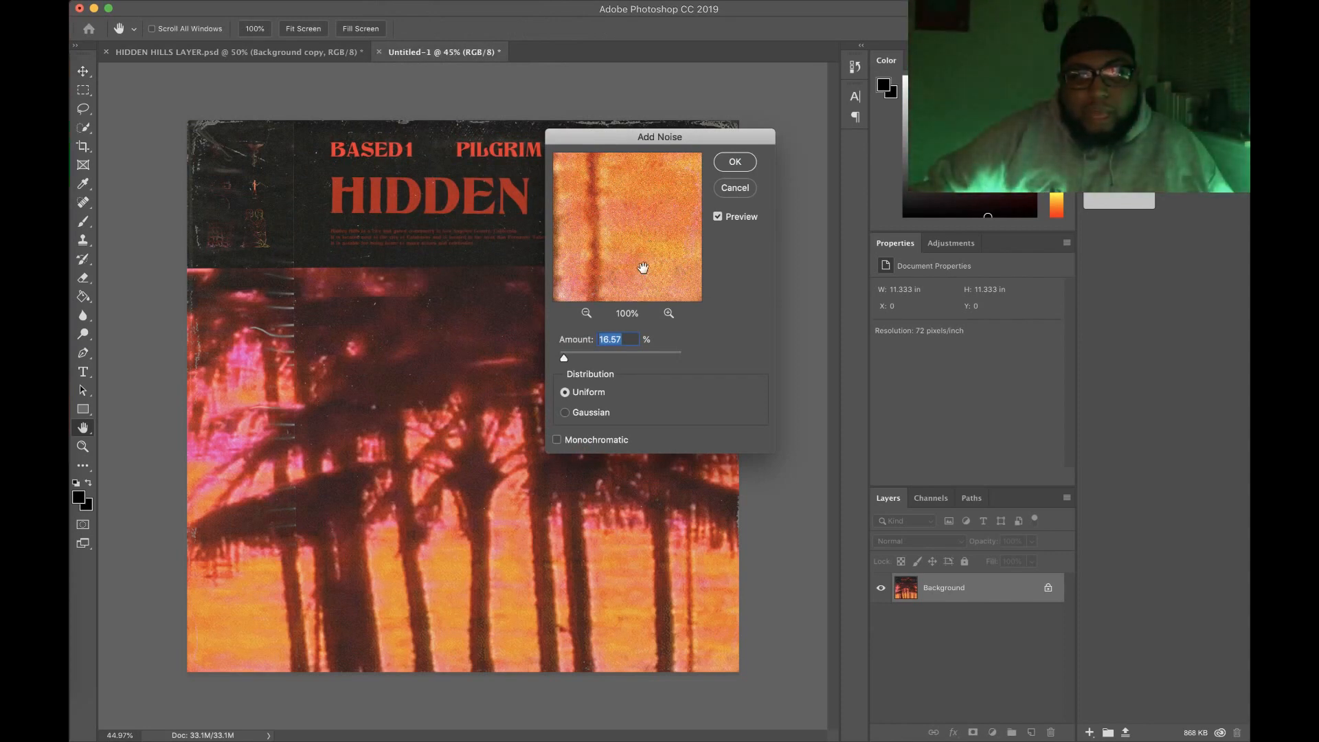
pyautogui.press('Return')
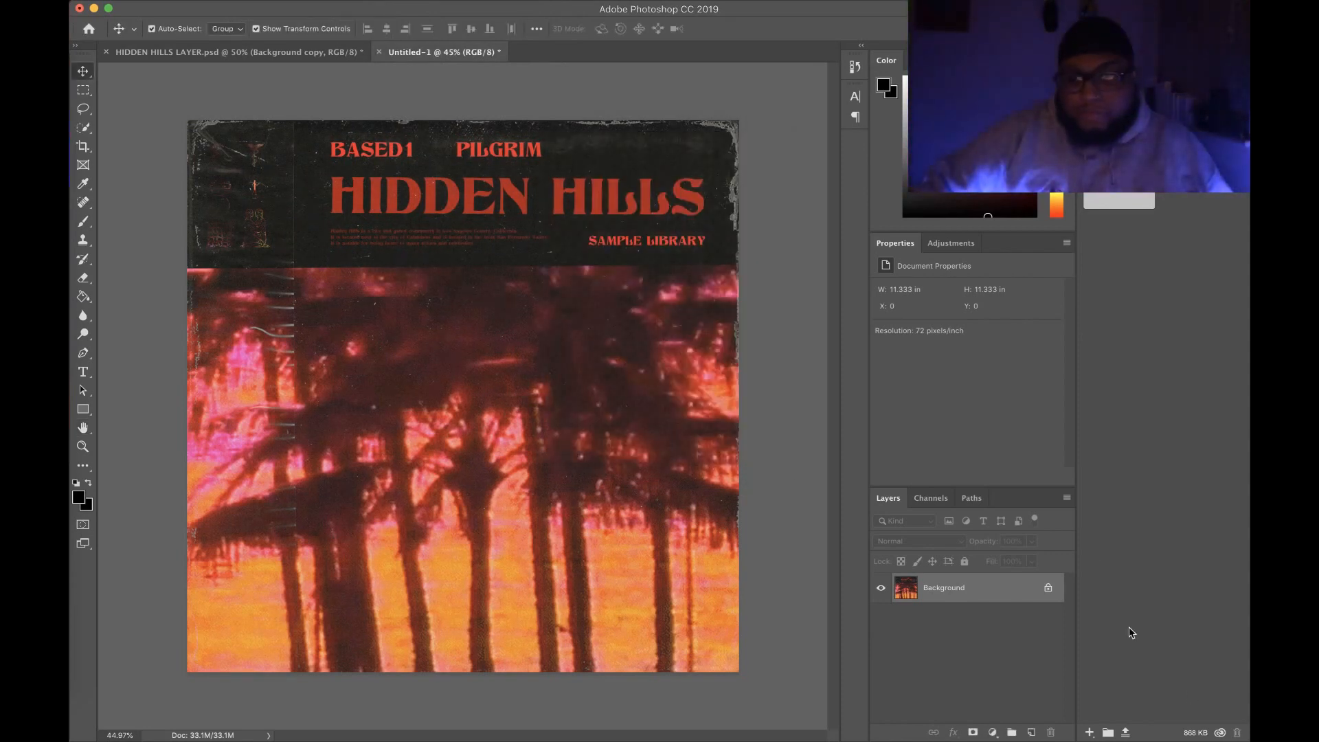
# - Add a Brightness/Contrast adjustment layer above the Background with brightness -10 and contrast 31
pyautogui.click(945, 247)
pyautogui.click(912, 277)
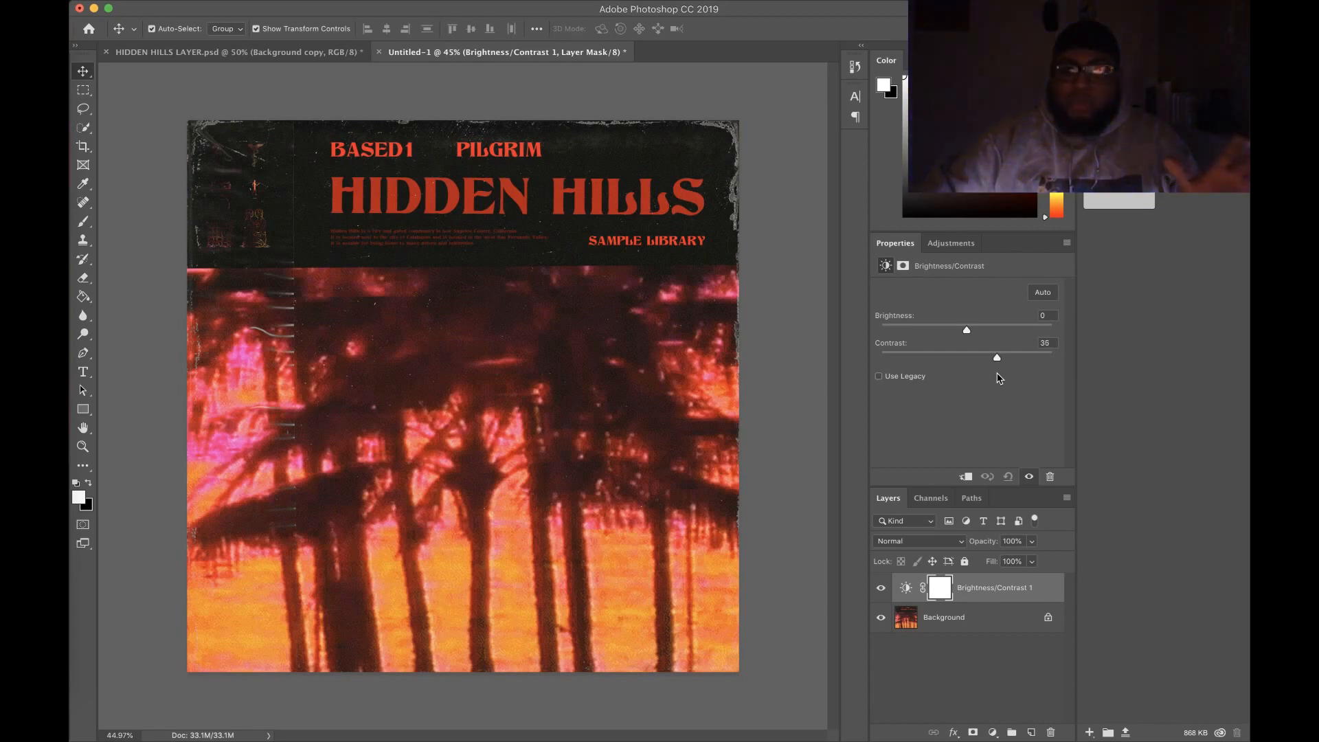
pyautogui.press('Down')
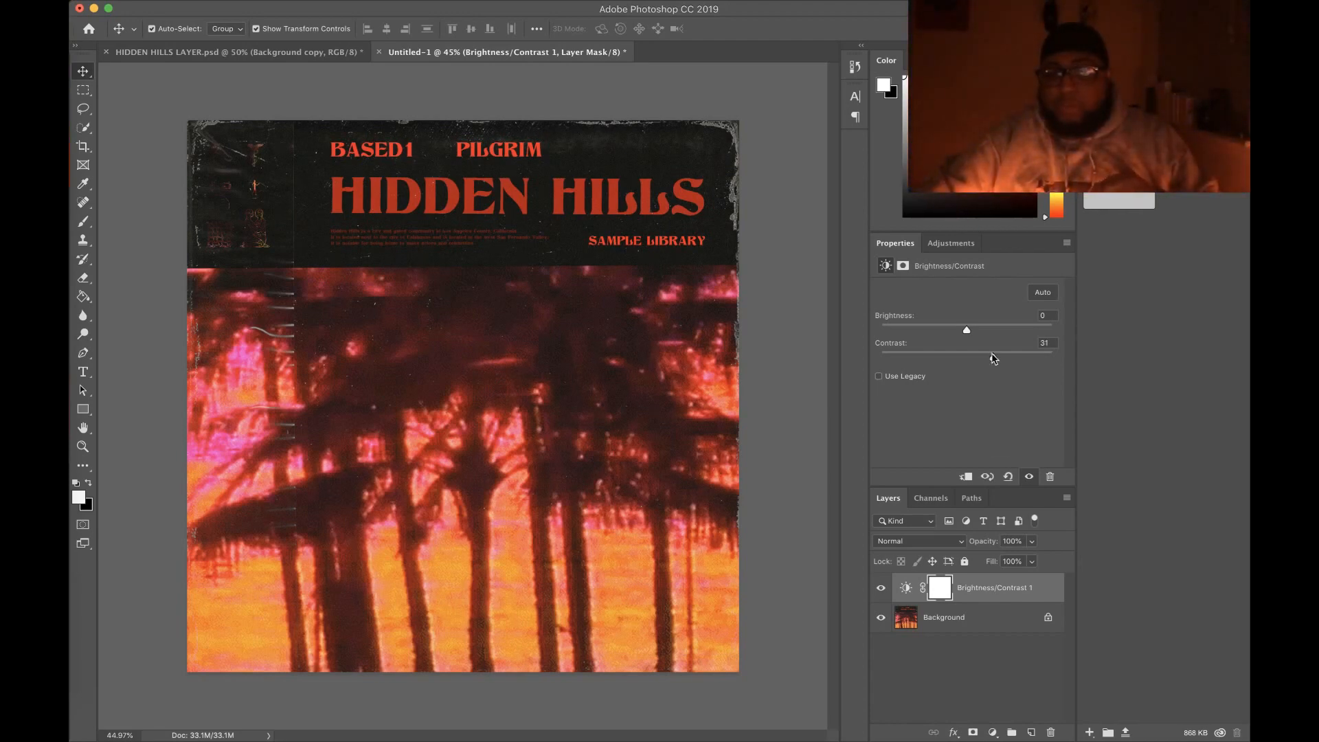
pyautogui.moveTo(968, 331); pyautogui.dragTo(974, 330)
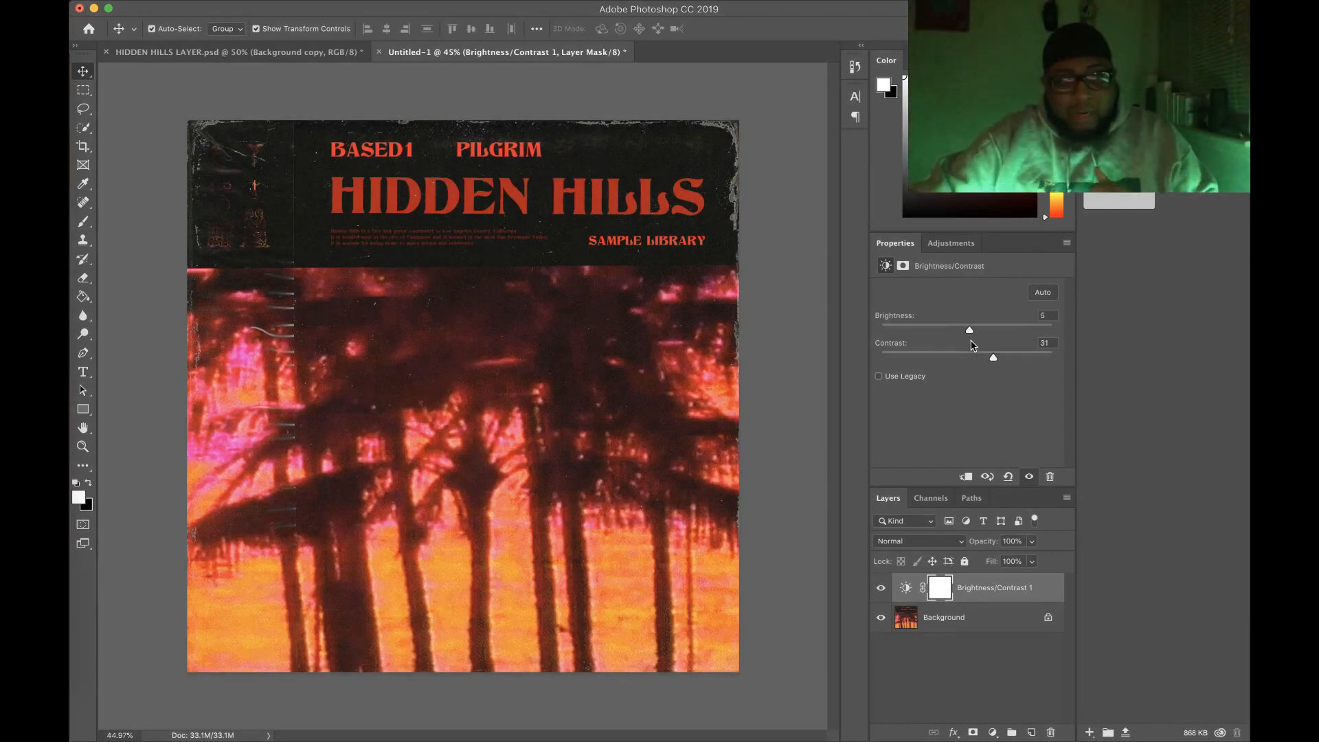
pyautogui.moveTo(974, 344)
pyautogui.mouseDown()
pyautogui.moveTo(952, 344)
pyautogui.moveTo(961, 338)
pyautogui.mouseUp()
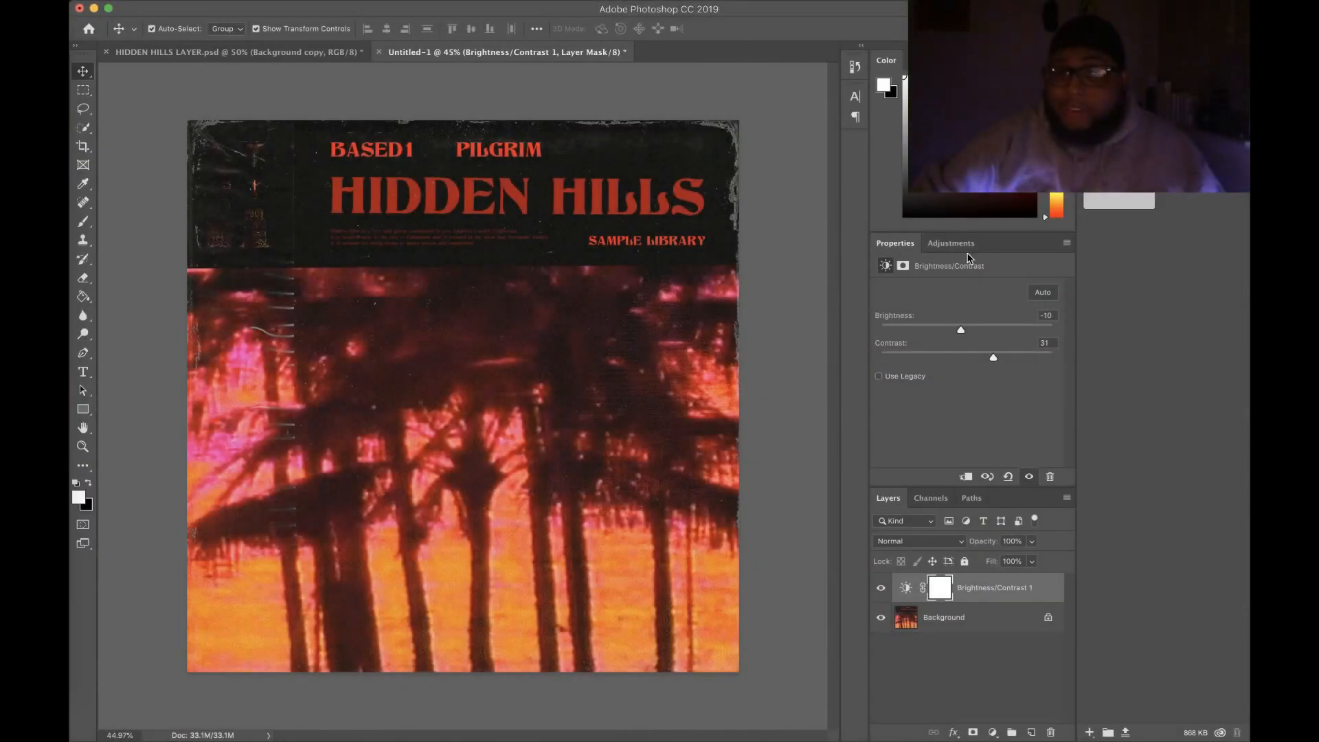
# - Add a Hue/Saturation adjustment layer above Brightness/Contrast and set its saturation to +21
pyautogui.click(952, 243)
pyautogui.click(895, 243)
pyautogui.click(951, 244)
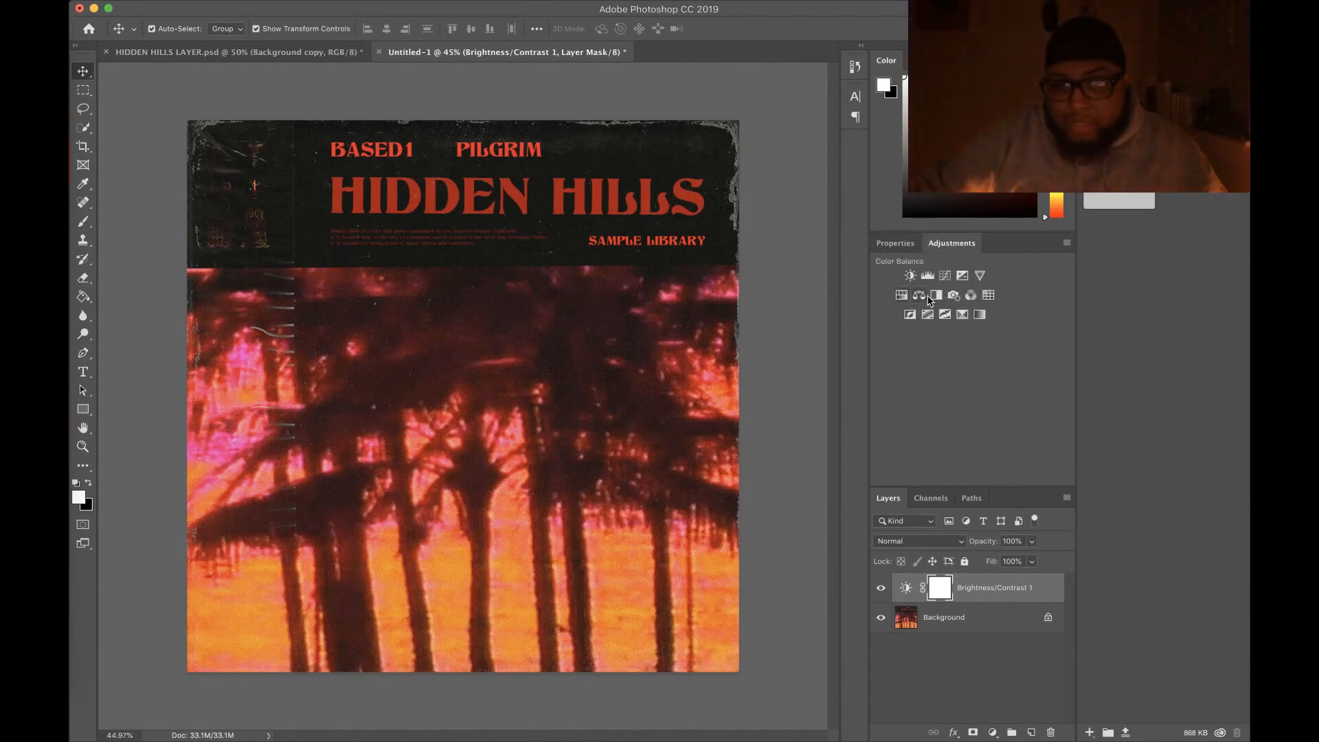
pyautogui.click(901, 295)
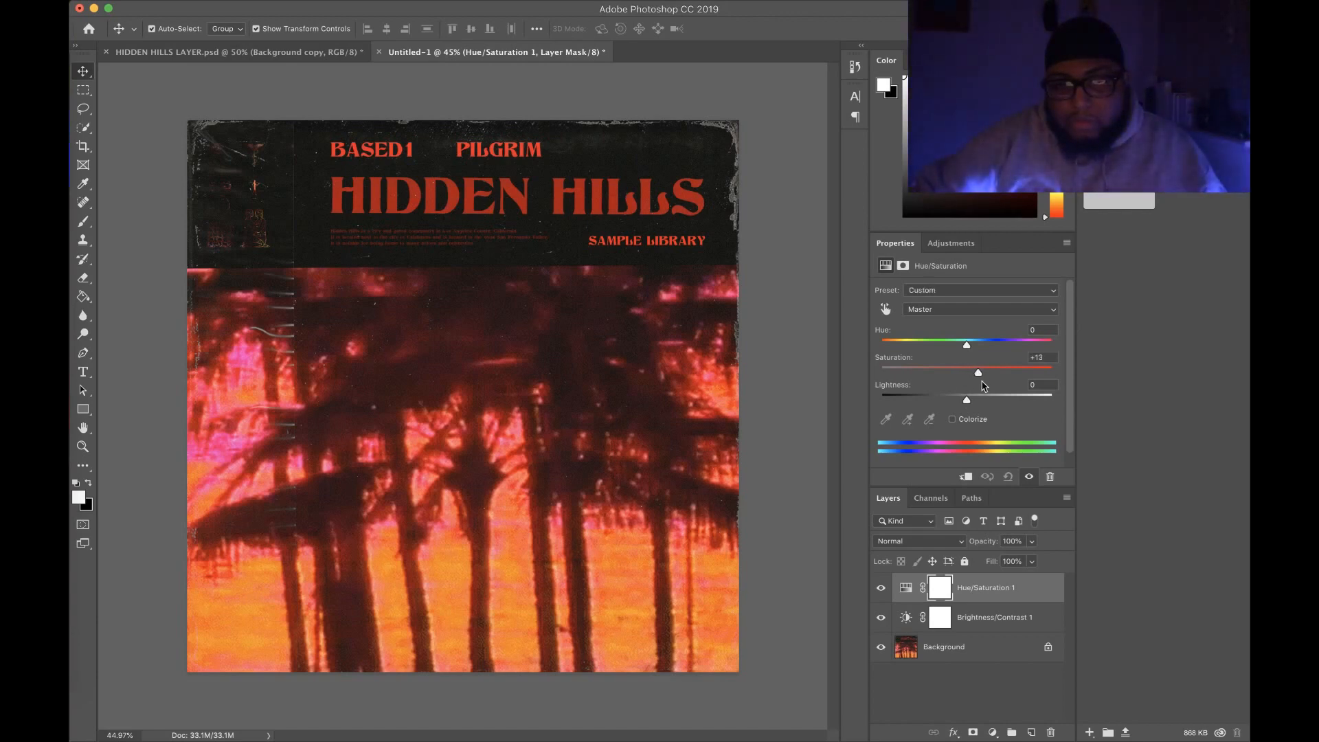
pyautogui.moveTo(980, 383); pyautogui.dragTo(984, 383)
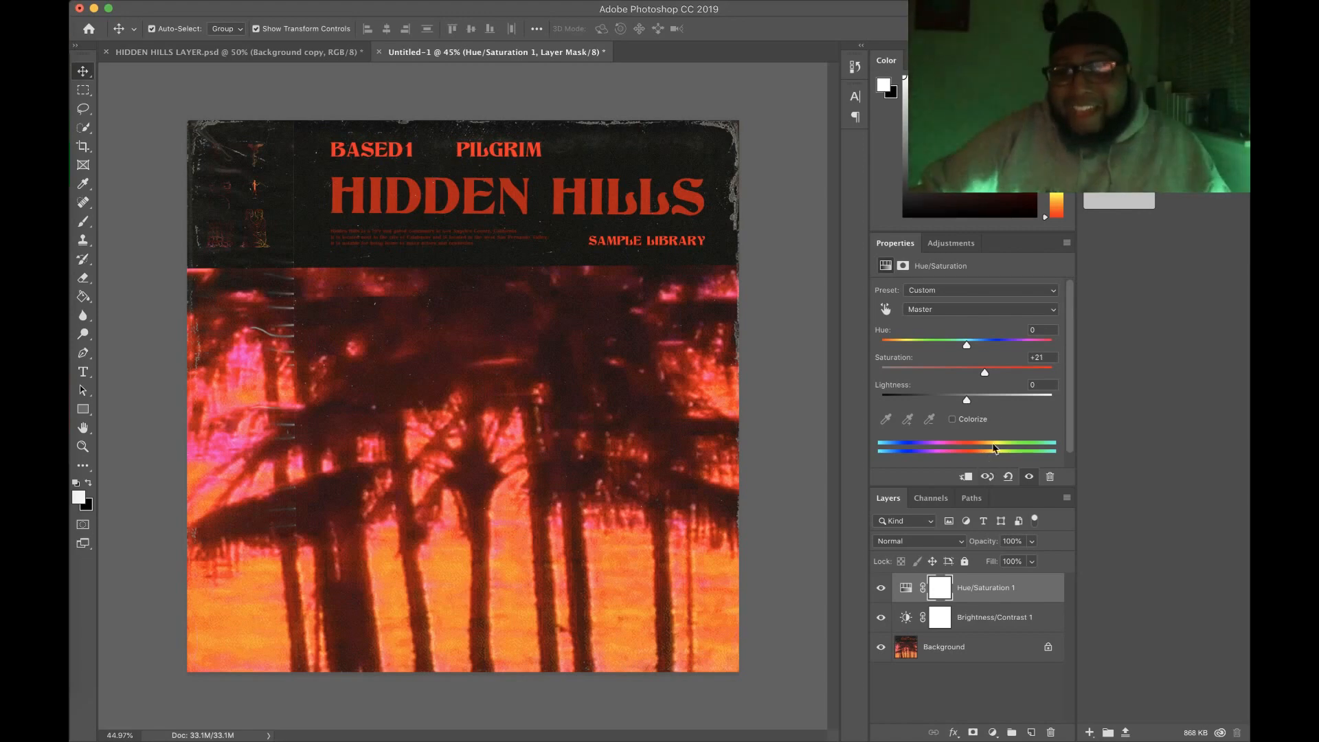
# - Duplicate the Background layer beneath the adjustment layers, keeping the default copy name
pyautogui.click(984, 684)
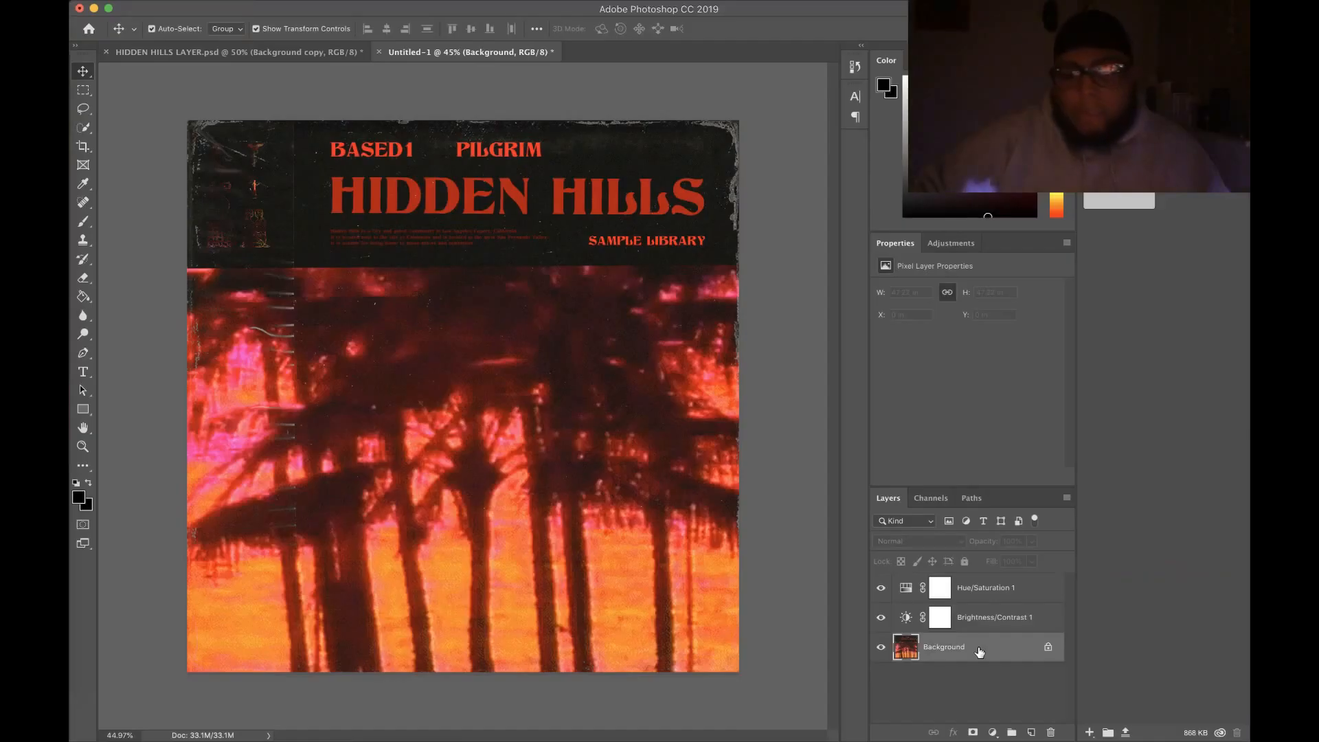
pyautogui.rightClick(981, 651)
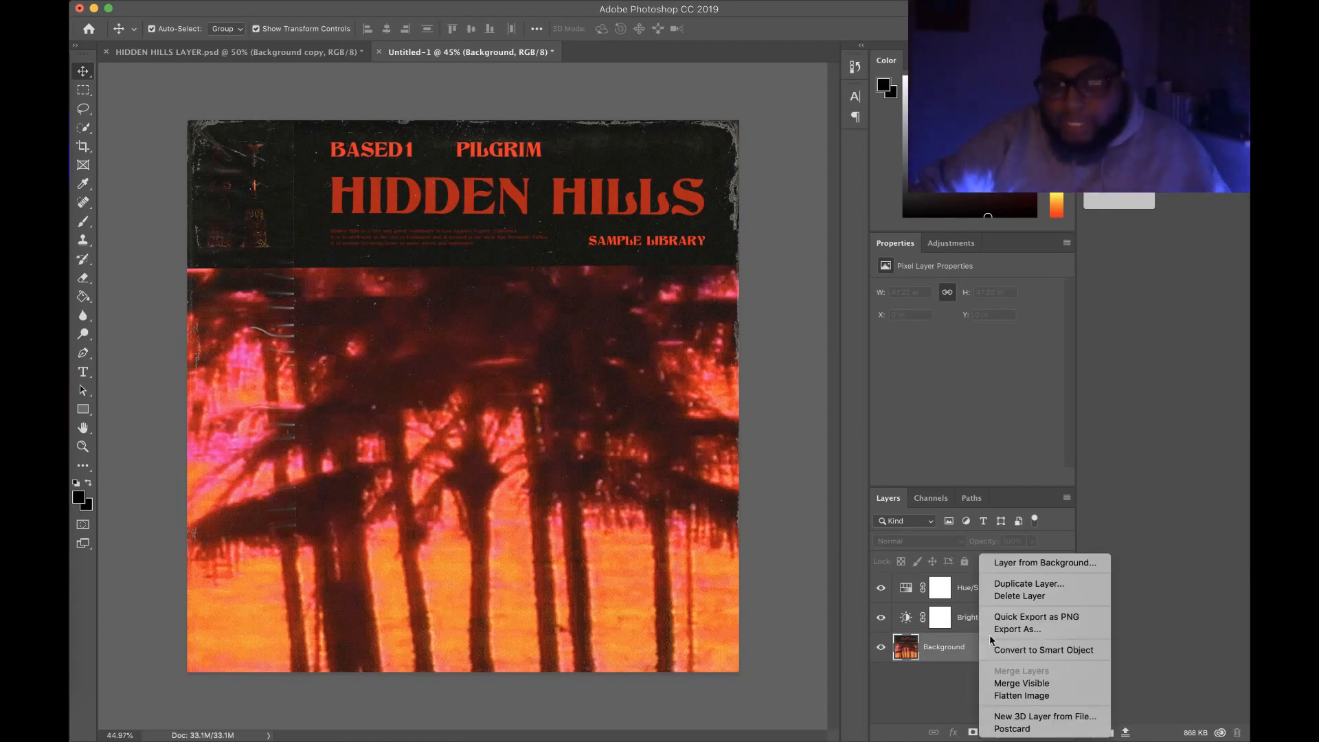
pyautogui.click(1056, 594)
pyautogui.press('Return')
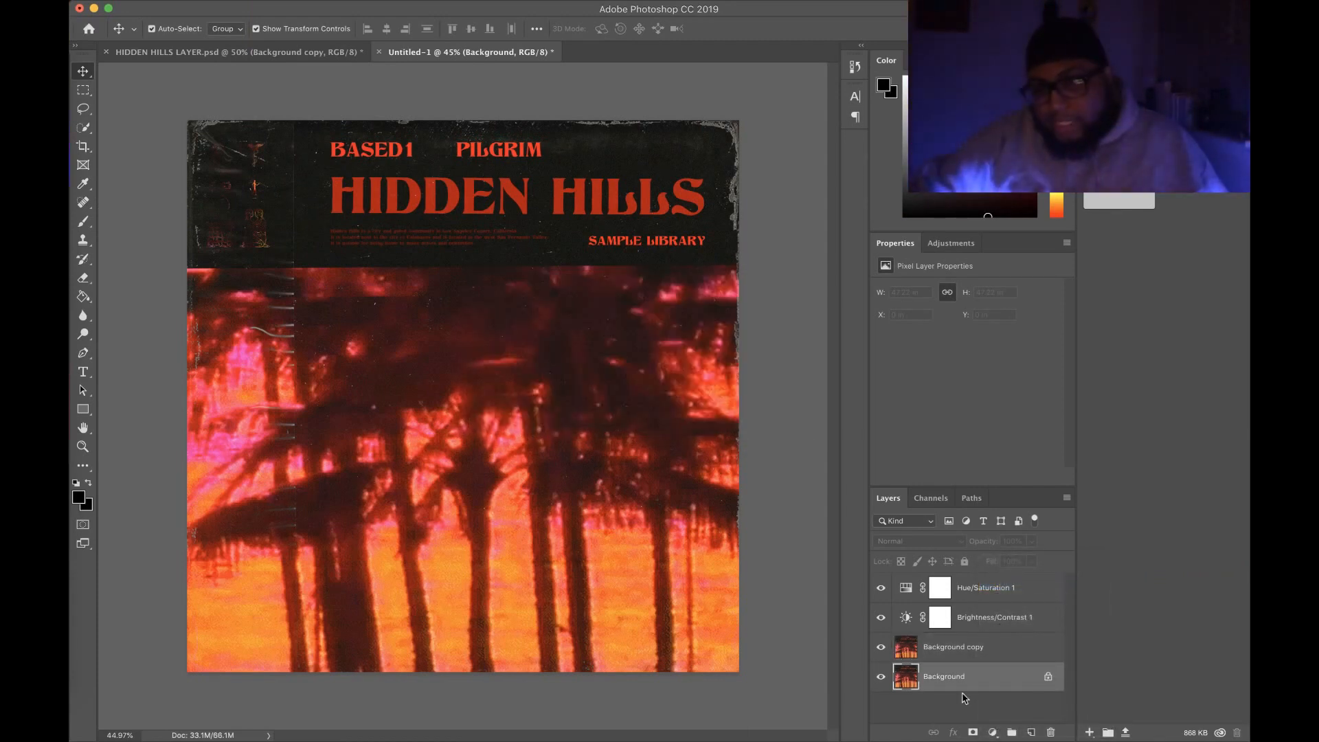
# - Use Liquify on the Background copy layer to warp the palm trunks, foliage and title lettering into wavy, melted shapes
pyautogui.click(972, 648)
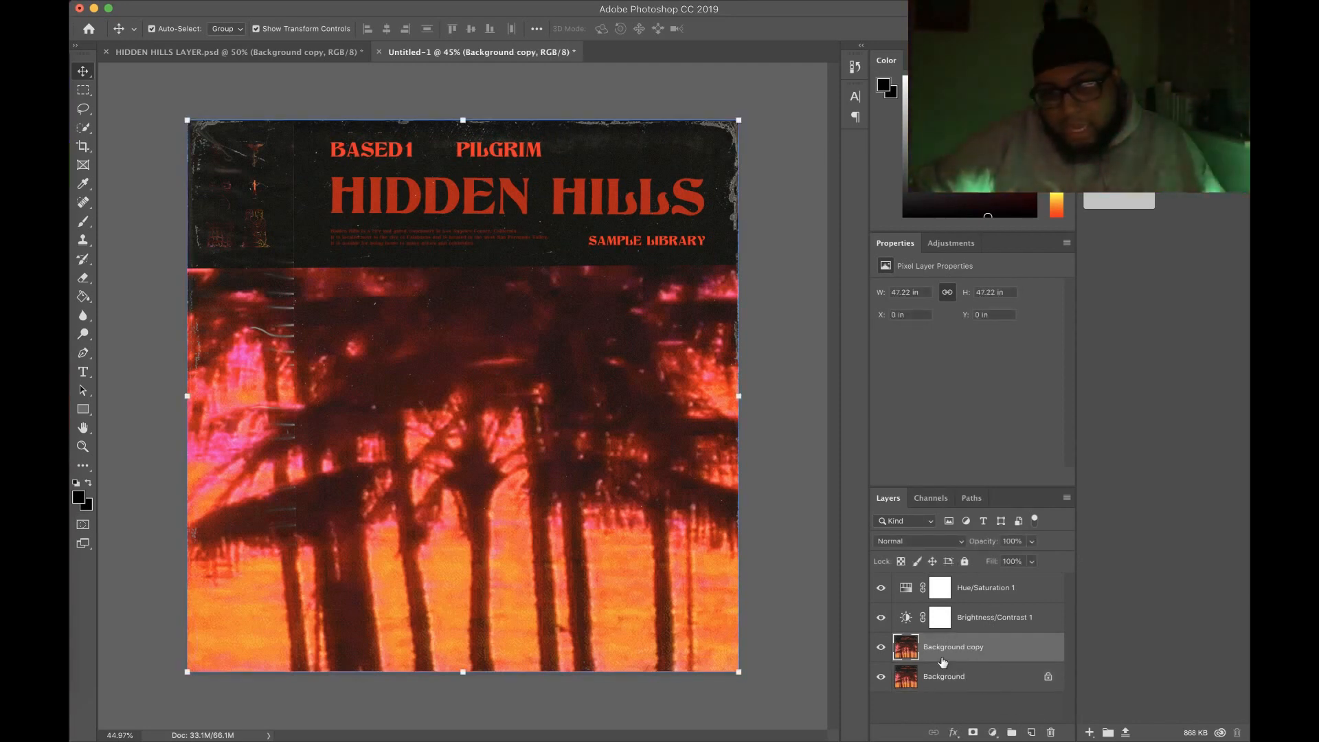
pyautogui.click(996, 685)
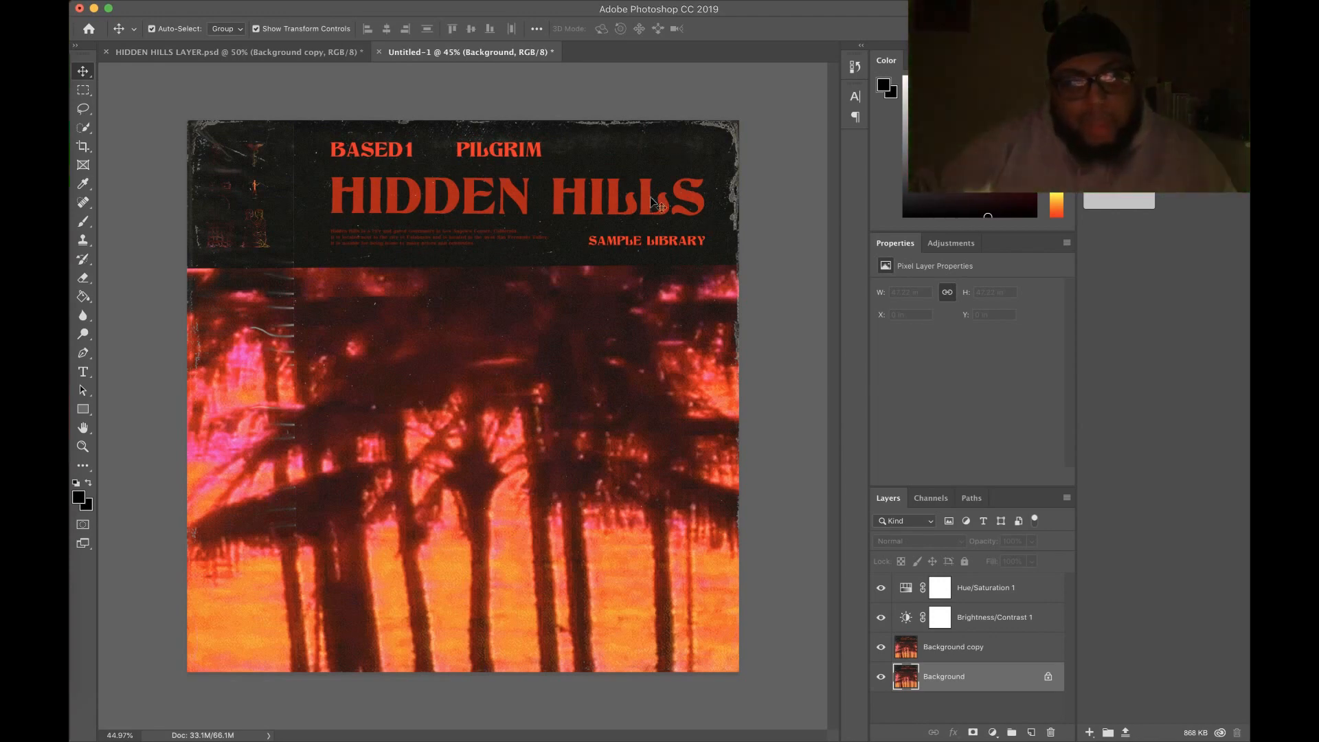
pyautogui.click(965, 650)
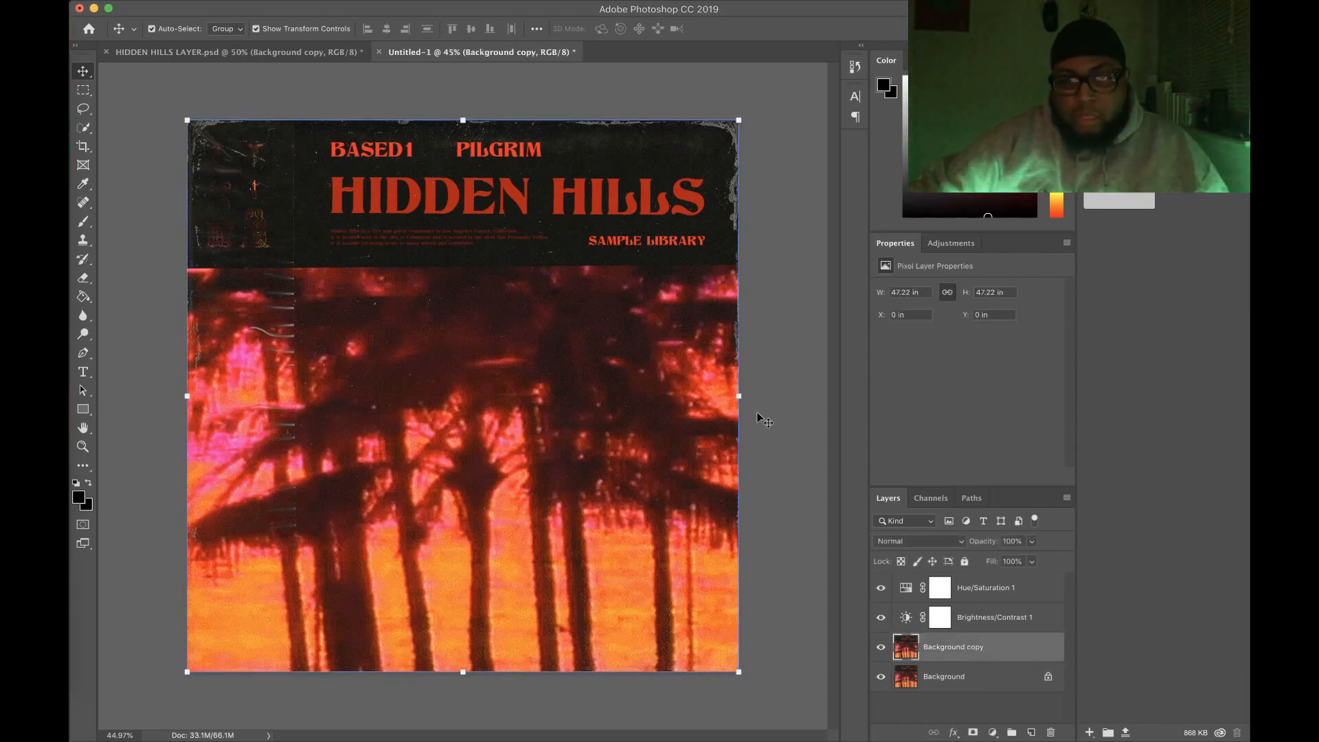
pyautogui.click(397, 1)
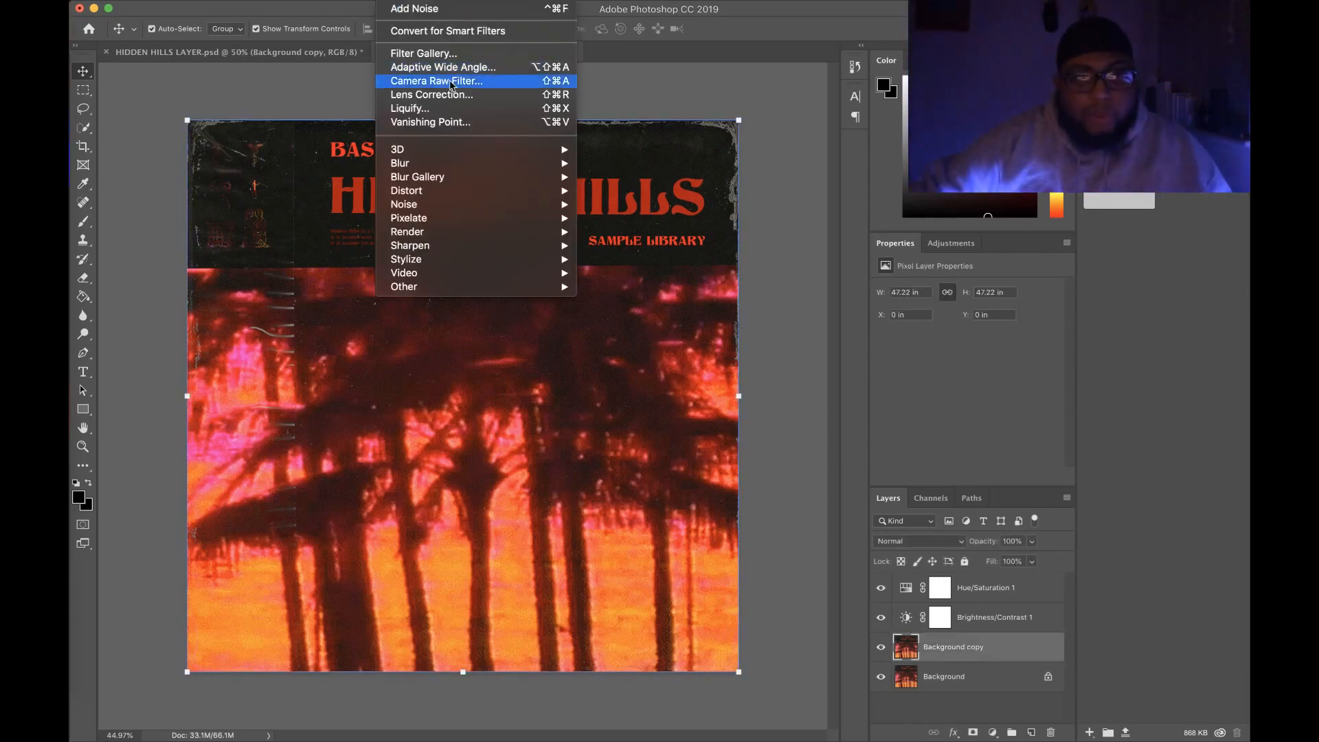
pyautogui.click(462, 113)
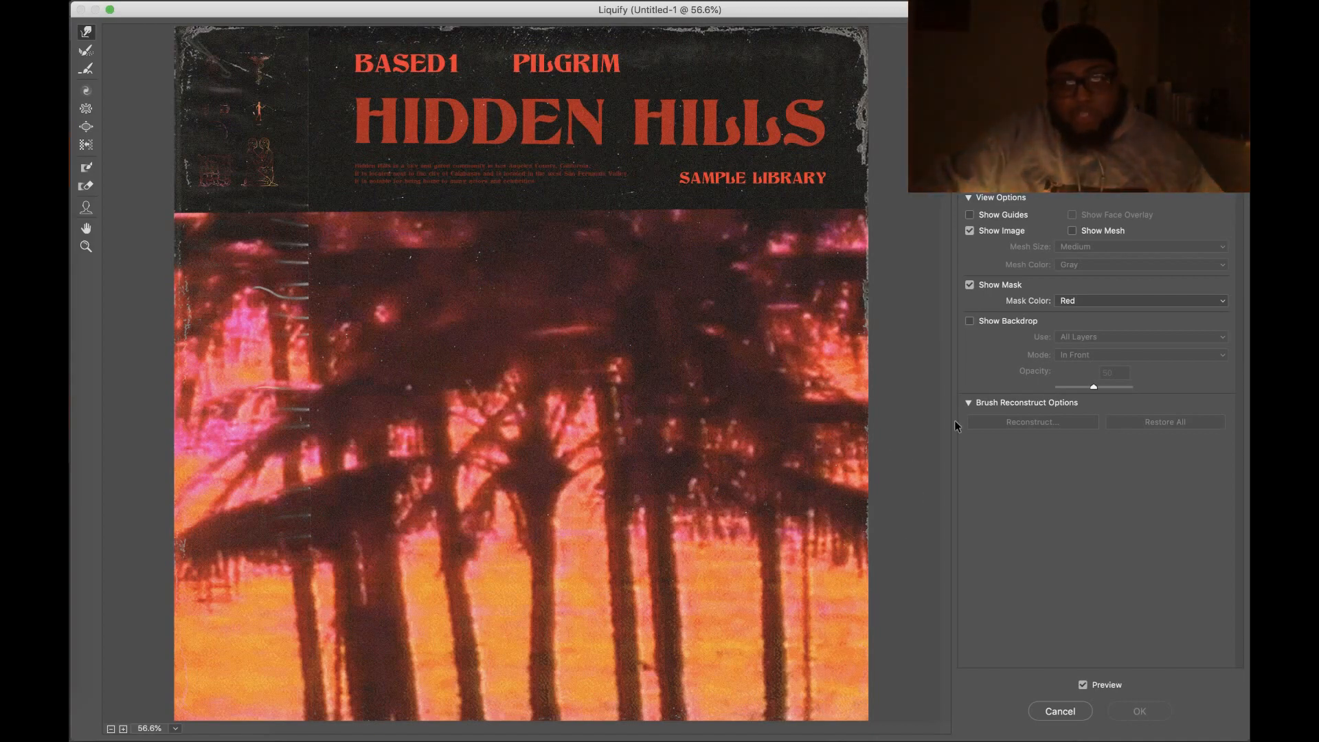
pyautogui.moveTo(474, 484)
pyautogui.mouseDown()
pyautogui.moveTo(497, 508)
pyautogui.moveTo(708, 522)
pyautogui.mouseUp()
pyautogui.moveTo(700, 611); pyautogui.dragTo(254, 632)
pyautogui.moveTo(330, 323)
pyautogui.mouseDown()
pyautogui.moveTo(384, 302)
pyautogui.moveTo(708, 419)
pyautogui.mouseUp()
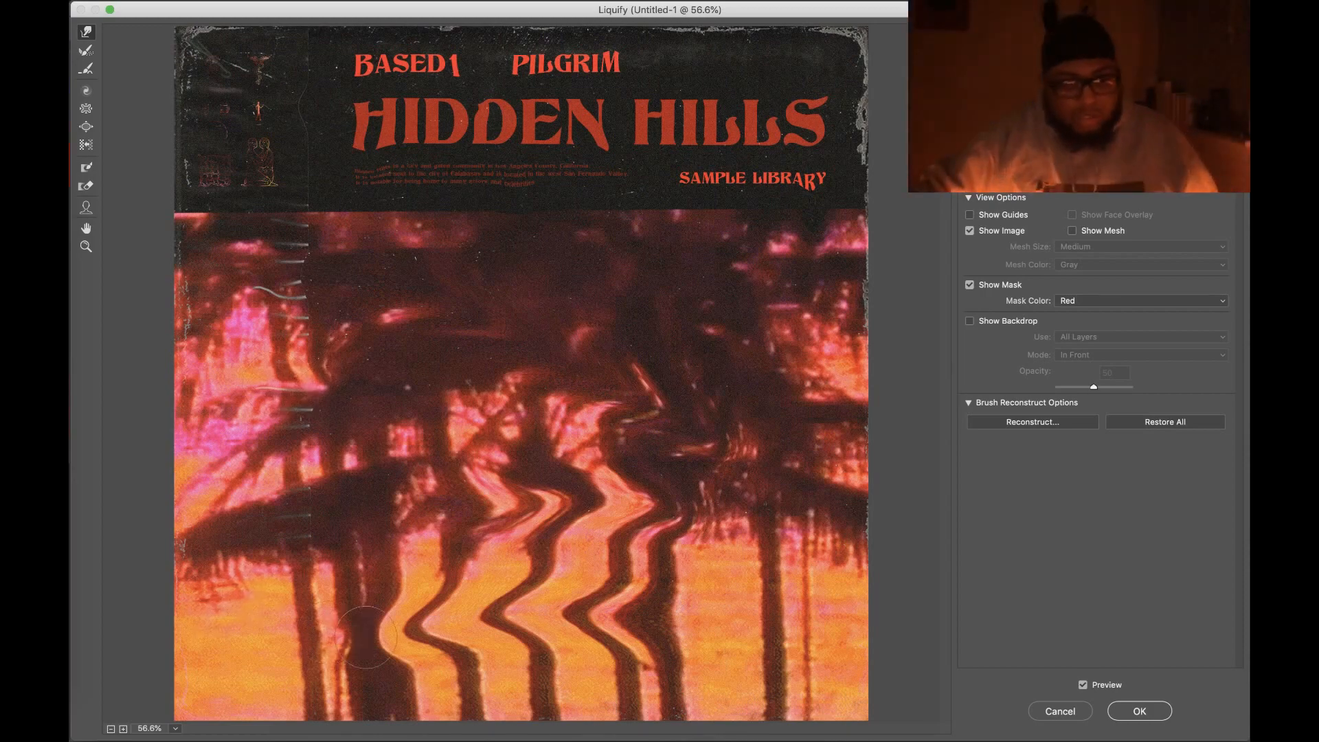
pyautogui.moveTo(419, 549)
pyautogui.mouseDown()
pyautogui.moveTo(584, 605)
pyautogui.moveTo(639, 597)
pyautogui.moveTo(687, 714)
pyautogui.mouseUp()
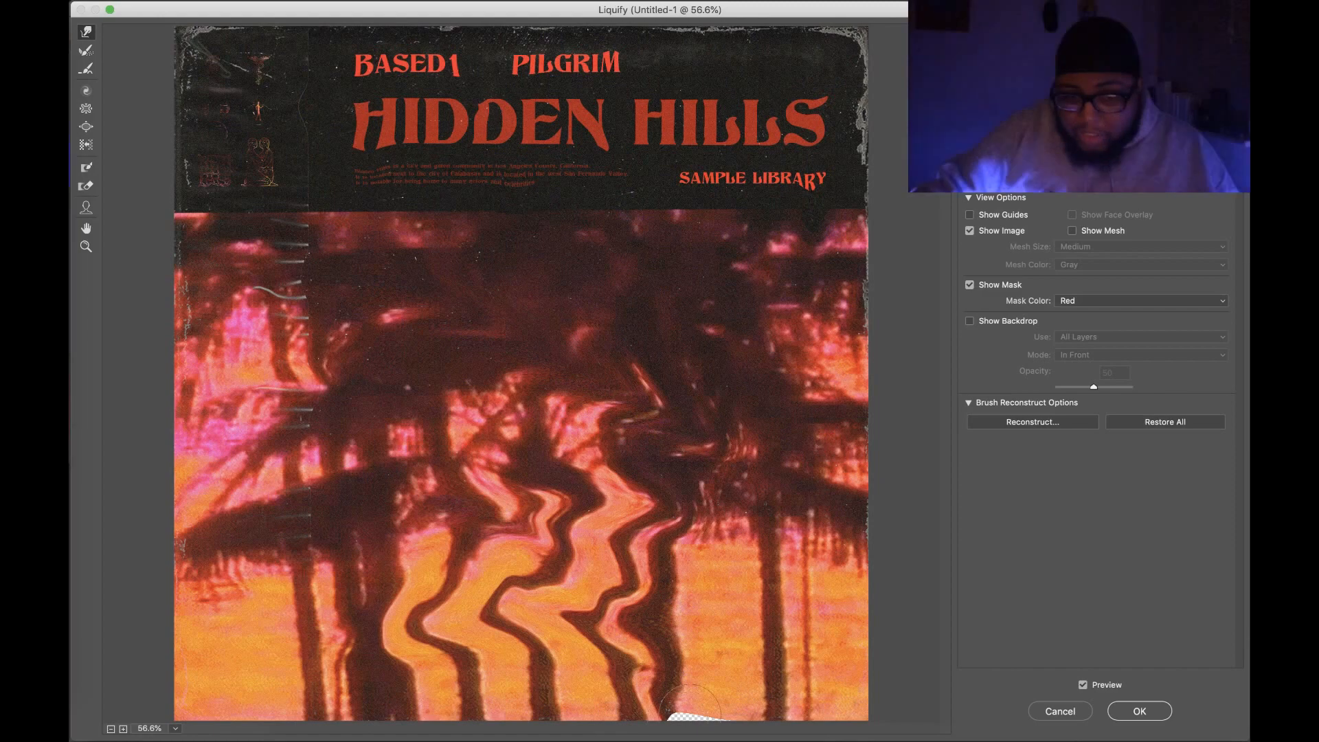
pyautogui.moveTo(680, 695); pyautogui.dragTo(693, 714)
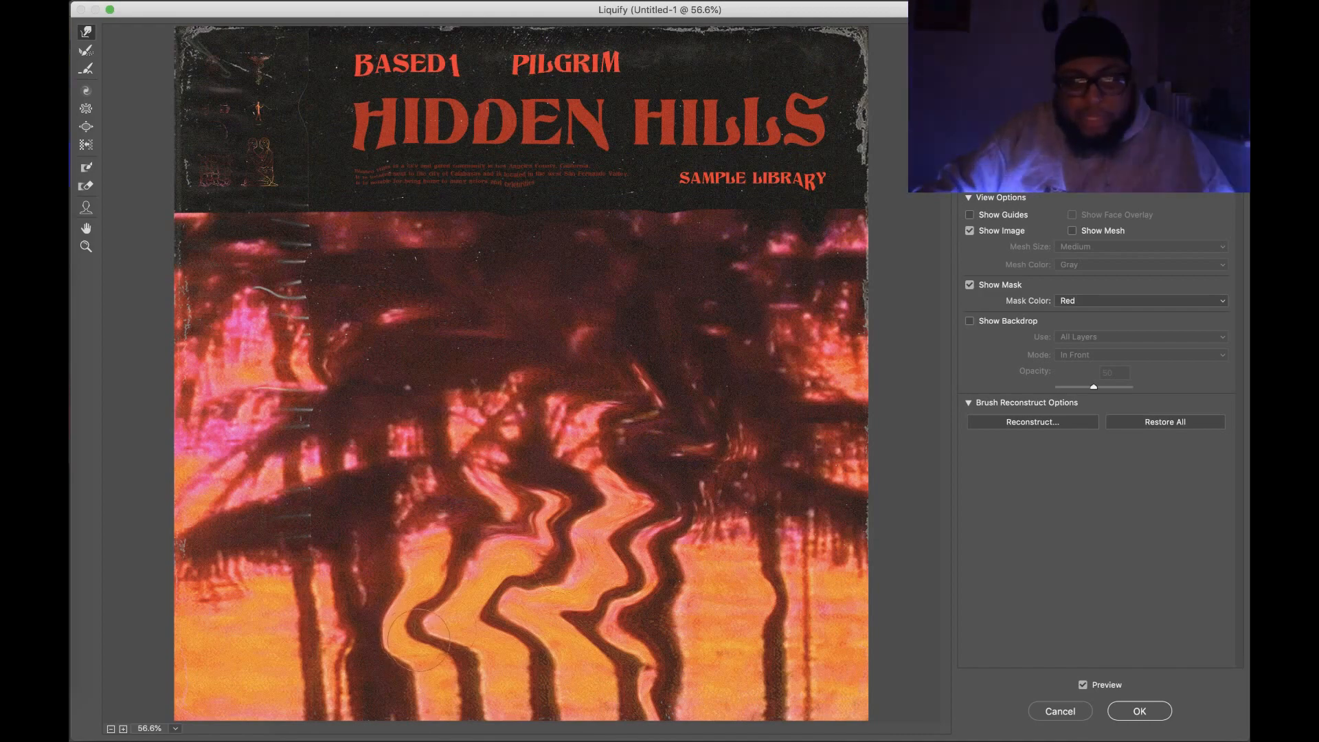
pyautogui.moveTo(608, 430)
pyautogui.mouseDown()
pyautogui.moveTo(535, 385)
pyautogui.moveTo(618, 412)
pyautogui.moveTo(653, 388)
pyautogui.mouseUp()
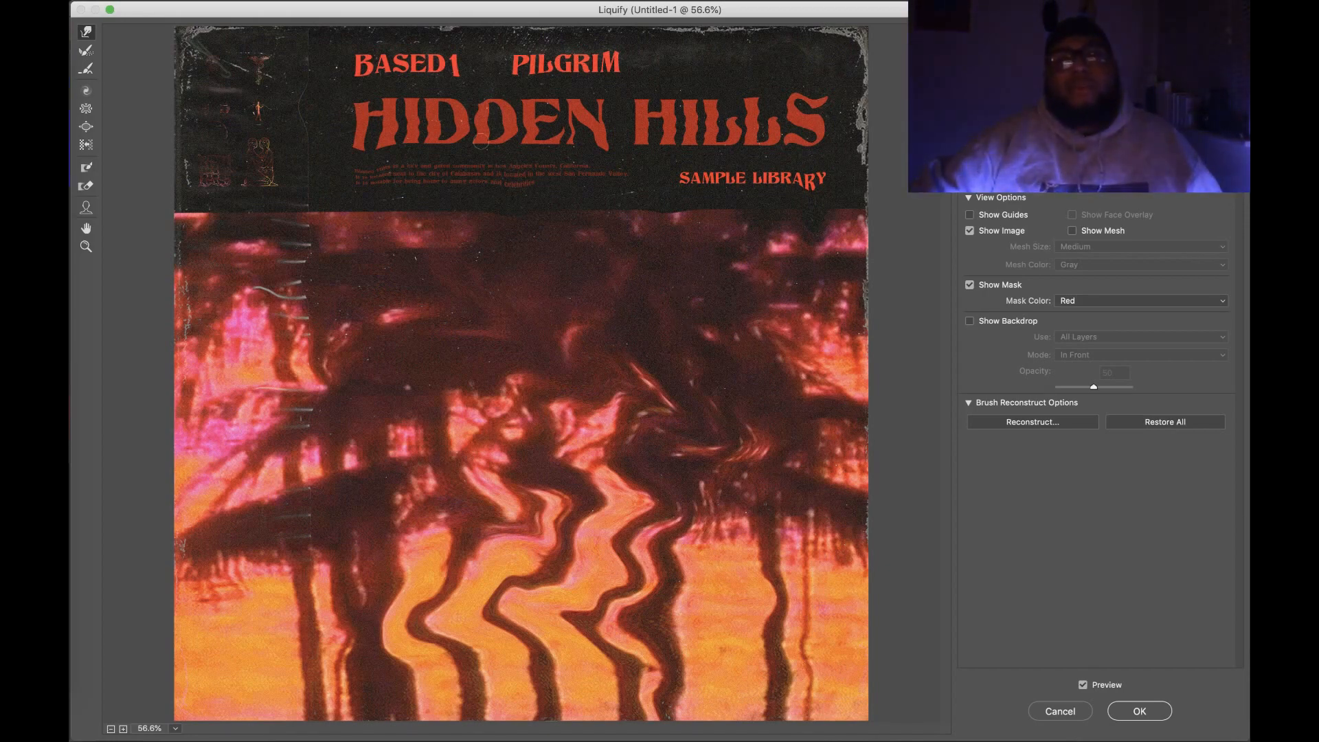
# - Compare the distorted cover with the original image and apply the Liquify distortion
pyautogui.click(1085, 687)
pyautogui.click(1084, 686)
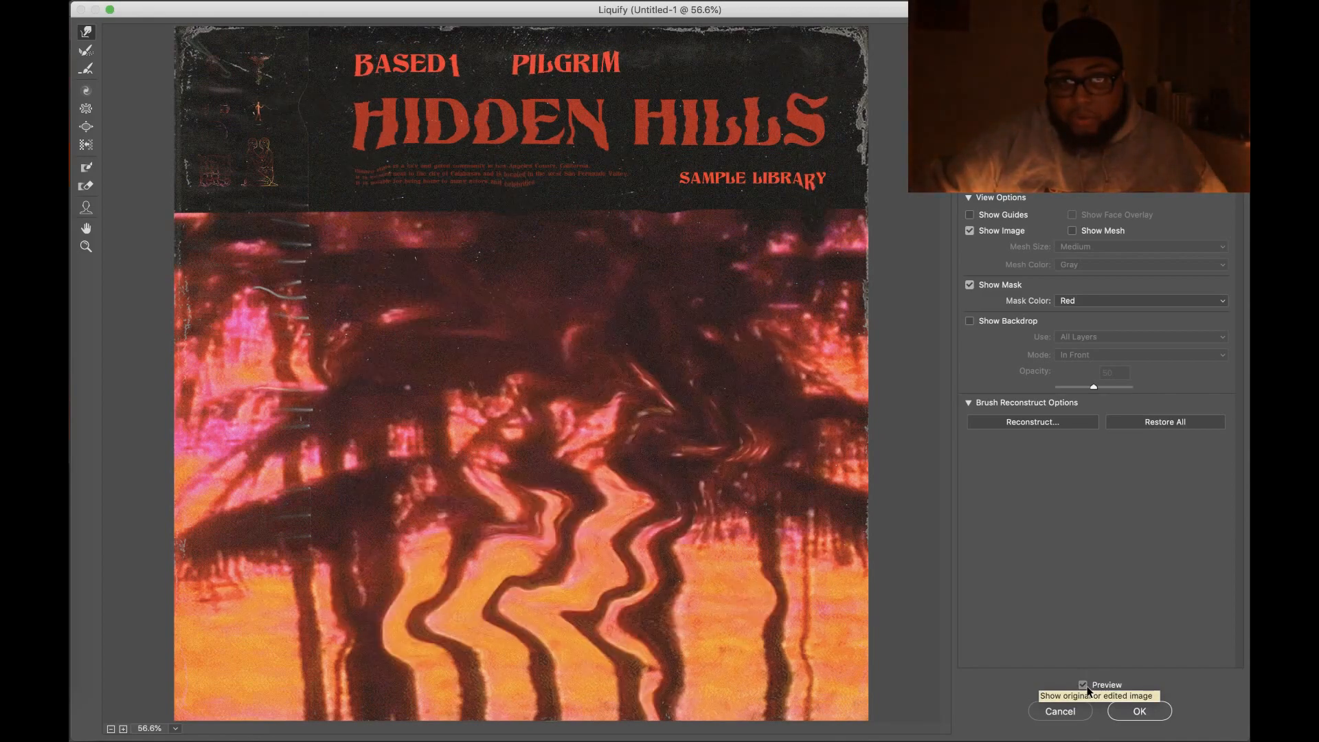
pyautogui.click(1085, 686)
pyautogui.click(1085, 686)
pyautogui.click(1085, 686)
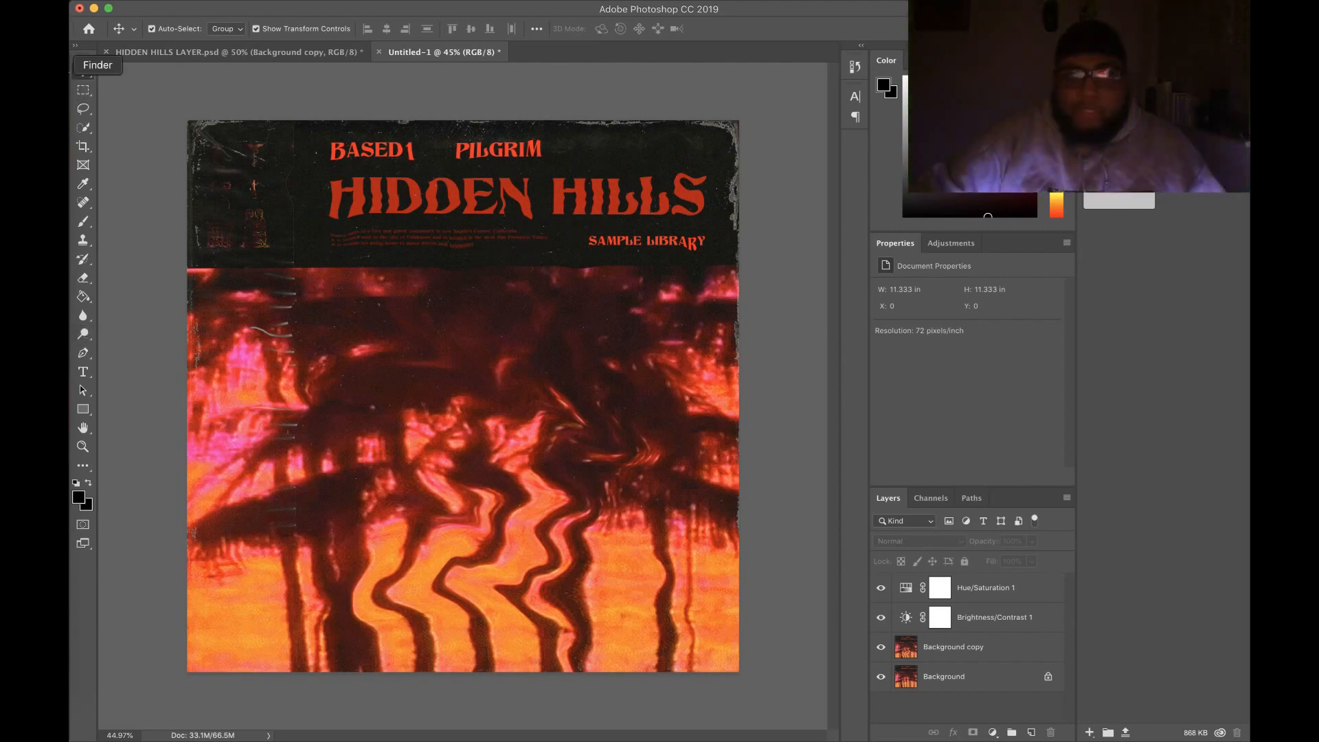
# - Place WATCHMEN.png in the cover's upper-right corner, scaled to about 11.46% and rotated about 25.55 degrees
pyautogui.click(71, 65)
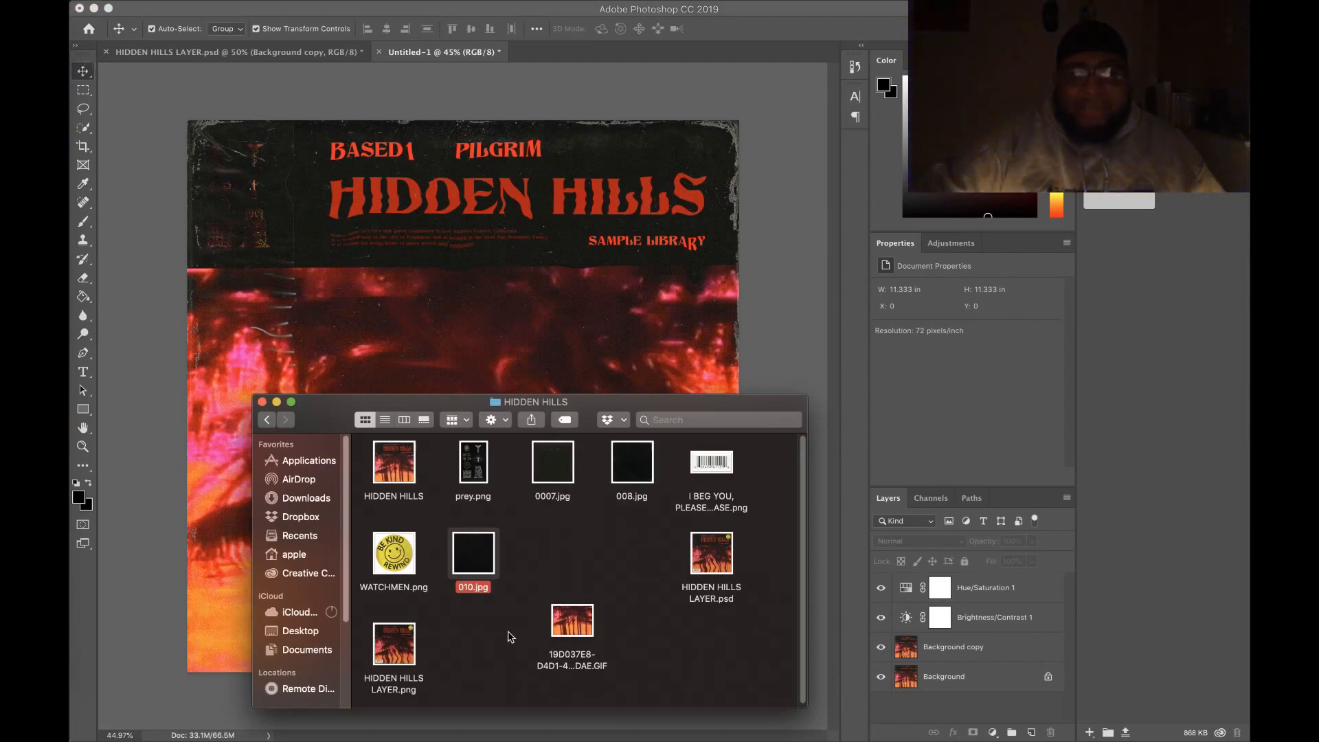
pyautogui.moveTo(390, 569); pyautogui.dragTo(397, 474)
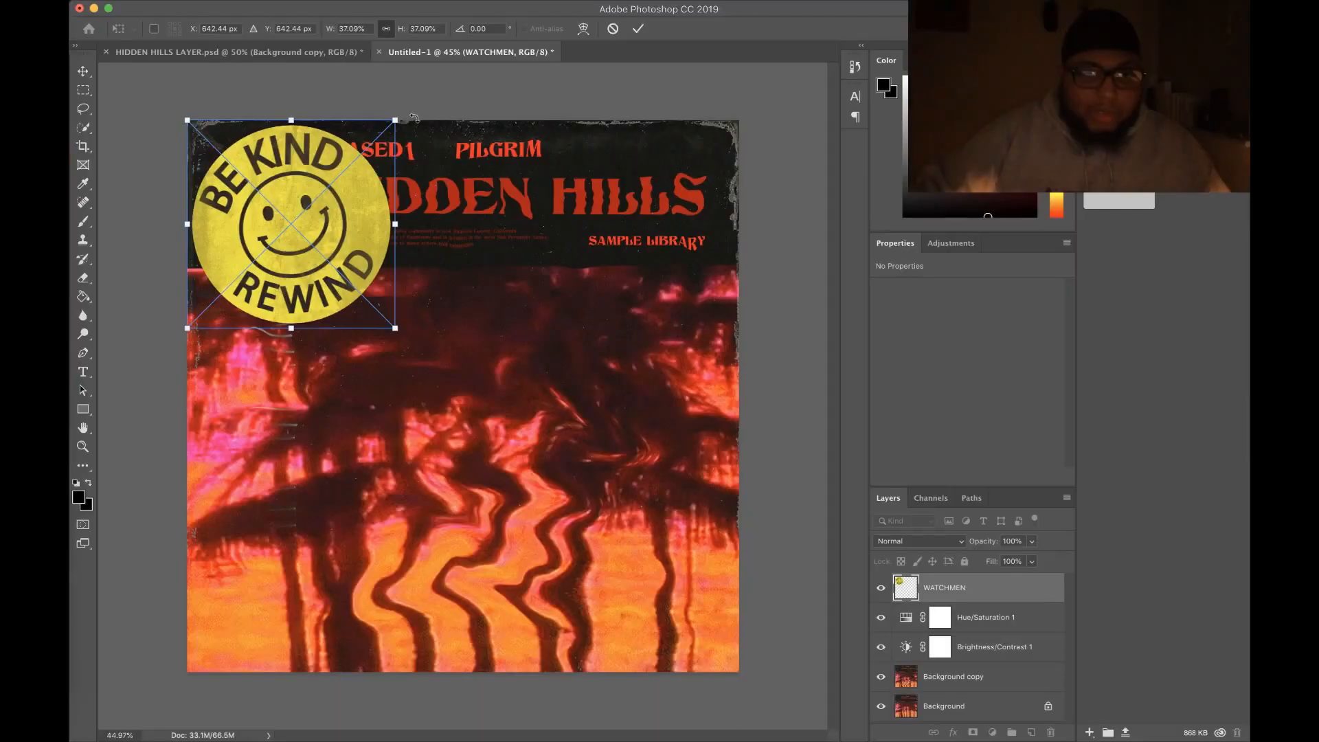
pyautogui.moveTo(416, 118); pyautogui.dragTo(453, 196)
pyautogui.moveTo(329, 364); pyautogui.dragTo(708, 202)
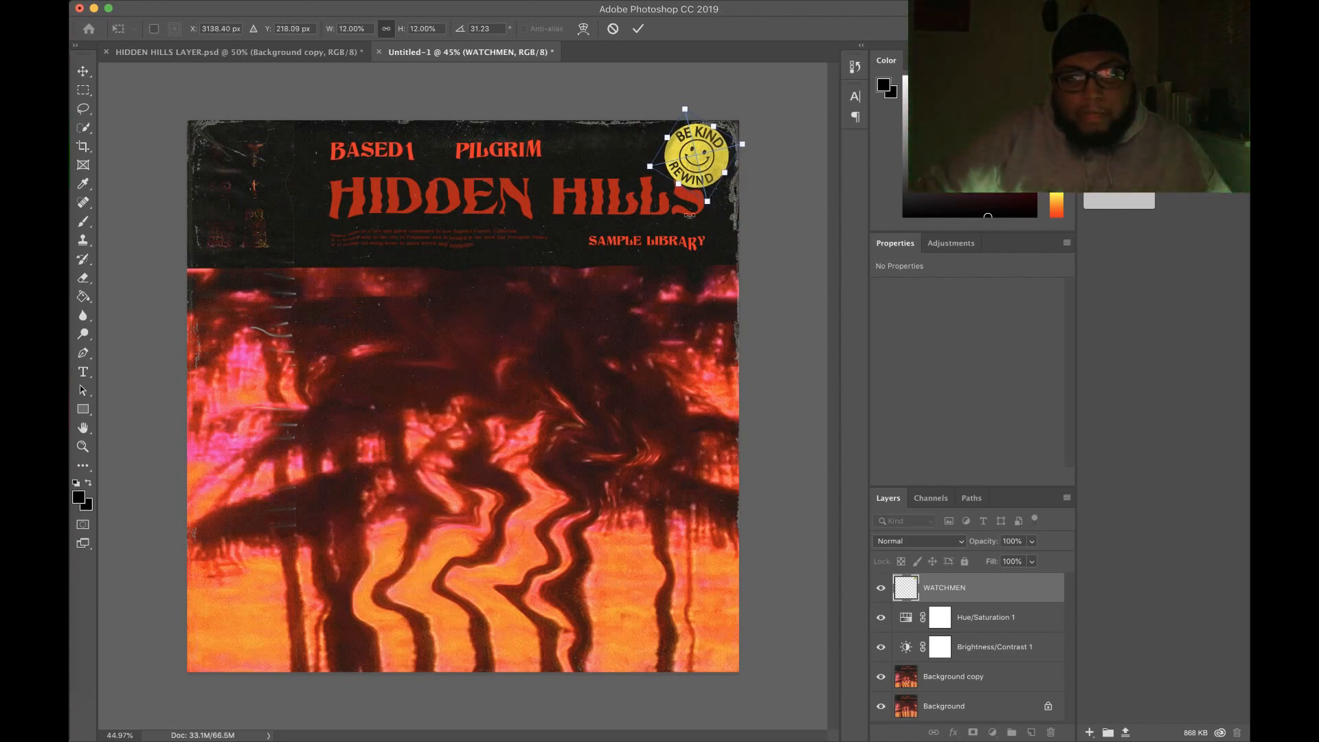
pyautogui.moveTo(759, 139); pyautogui.dragTo(781, 122)
pyautogui.moveTo(718, 205); pyautogui.dragTo(730, 169)
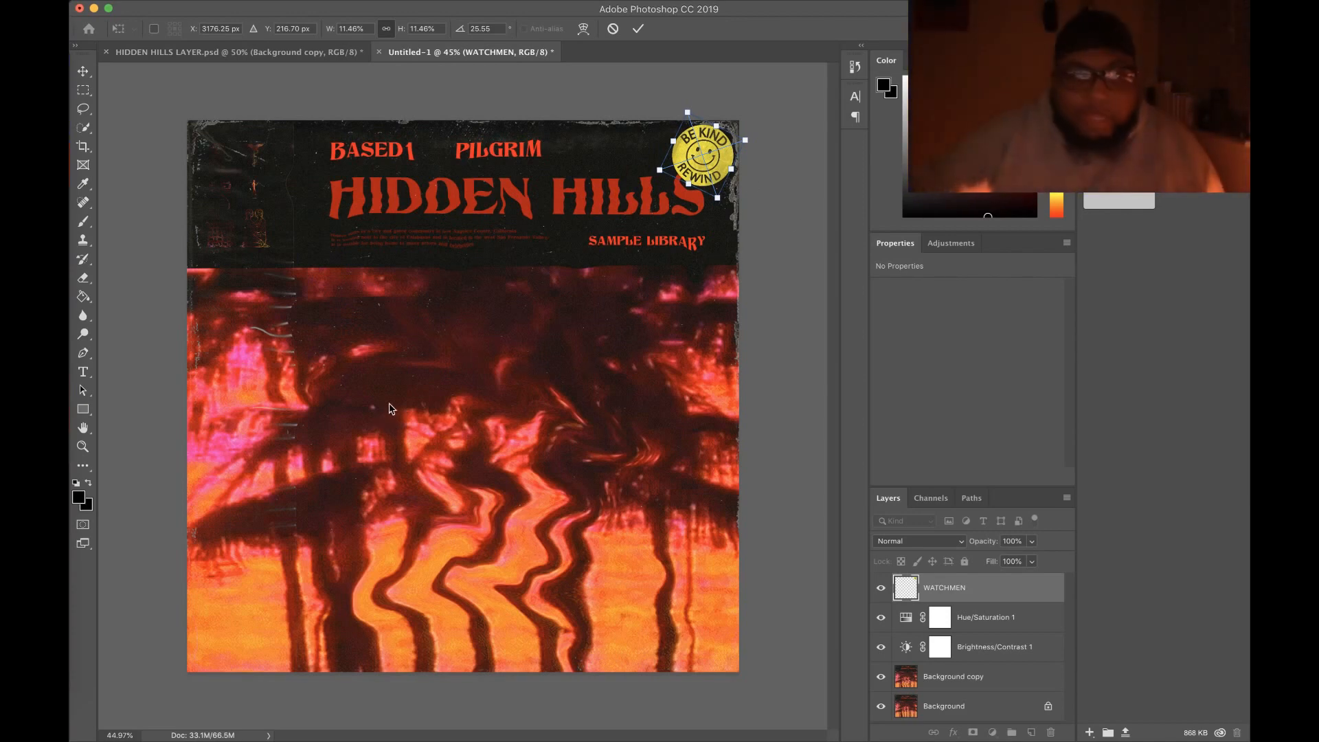
pyautogui.click(42, 64)
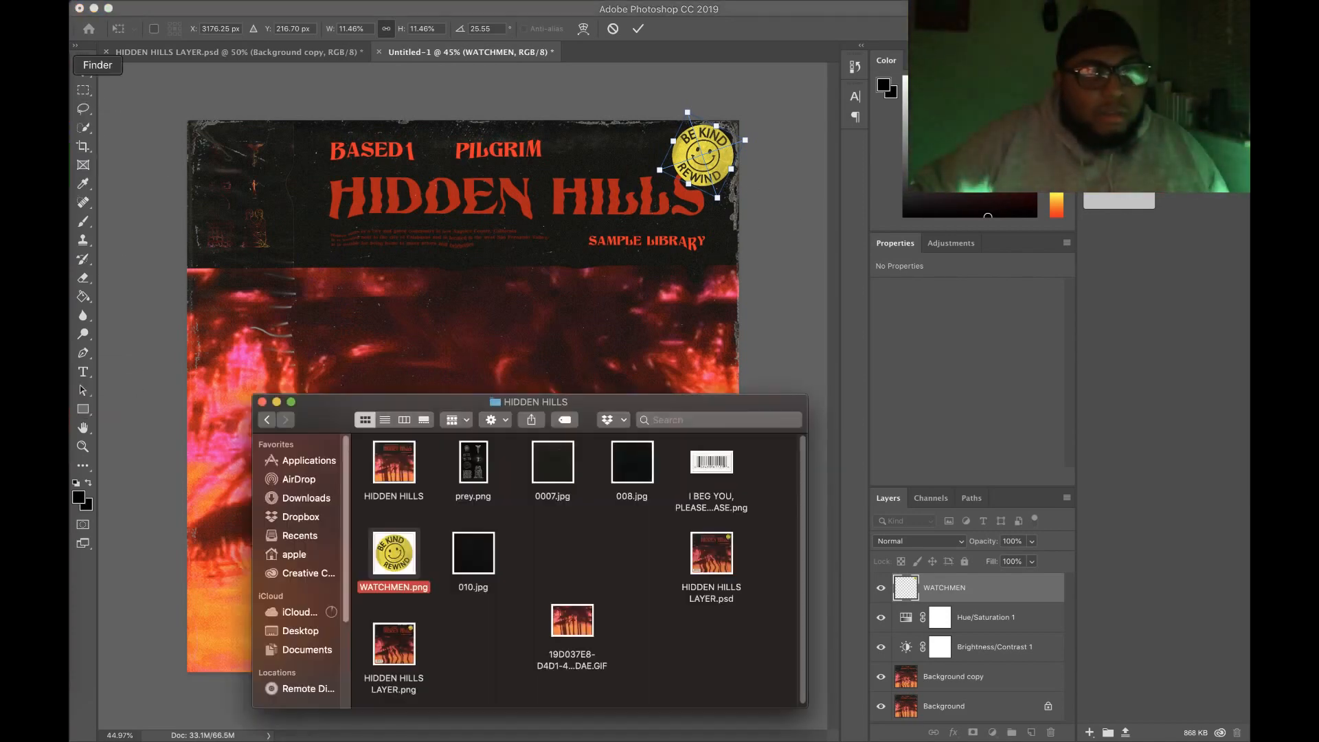
pyautogui.moveTo(711, 473); pyautogui.dragTo(422, 310)
pyautogui.moveTo(449, 399); pyautogui.dragTo(431, 510)
pyautogui.click(673, 411)
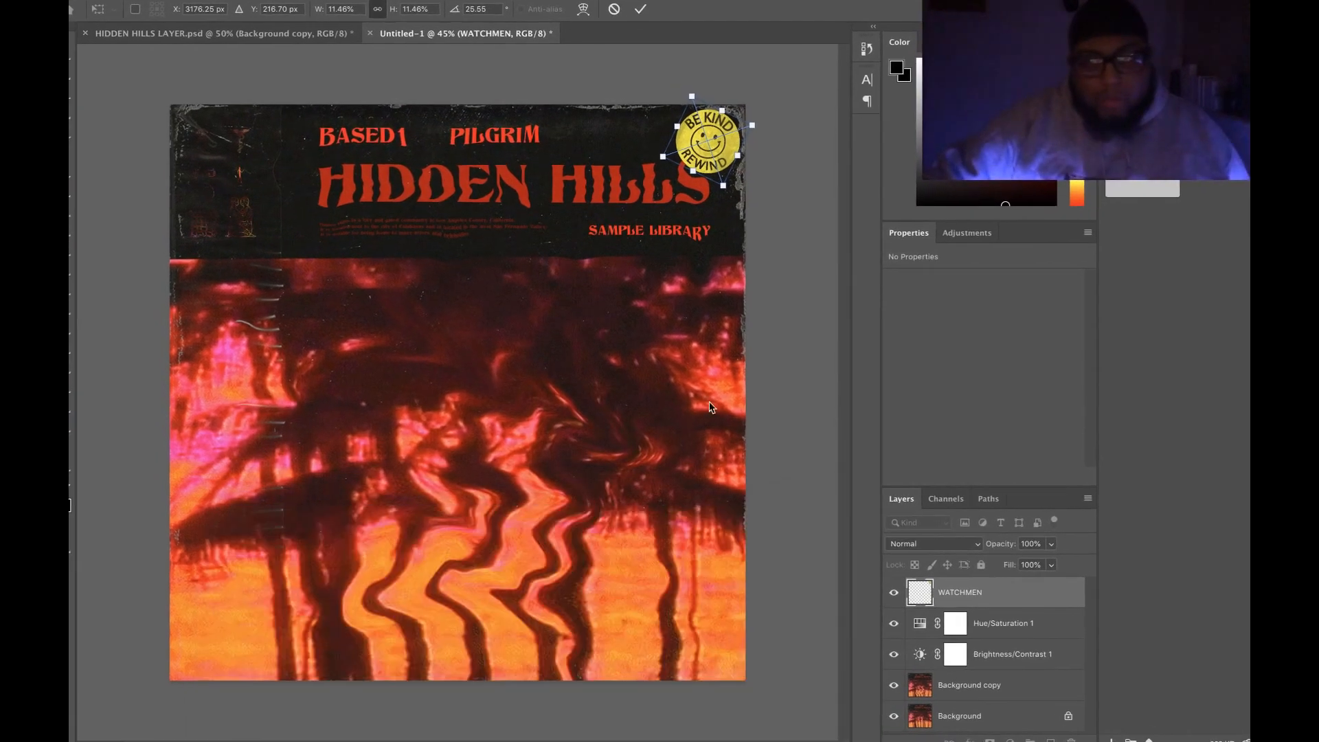
# - Commit the badge and place I BEG YOU, PLEASE DONT SCAN THIS PLEASE.png in the cover's lower-left corner at about 19.76% scale
pyautogui.press('Return')
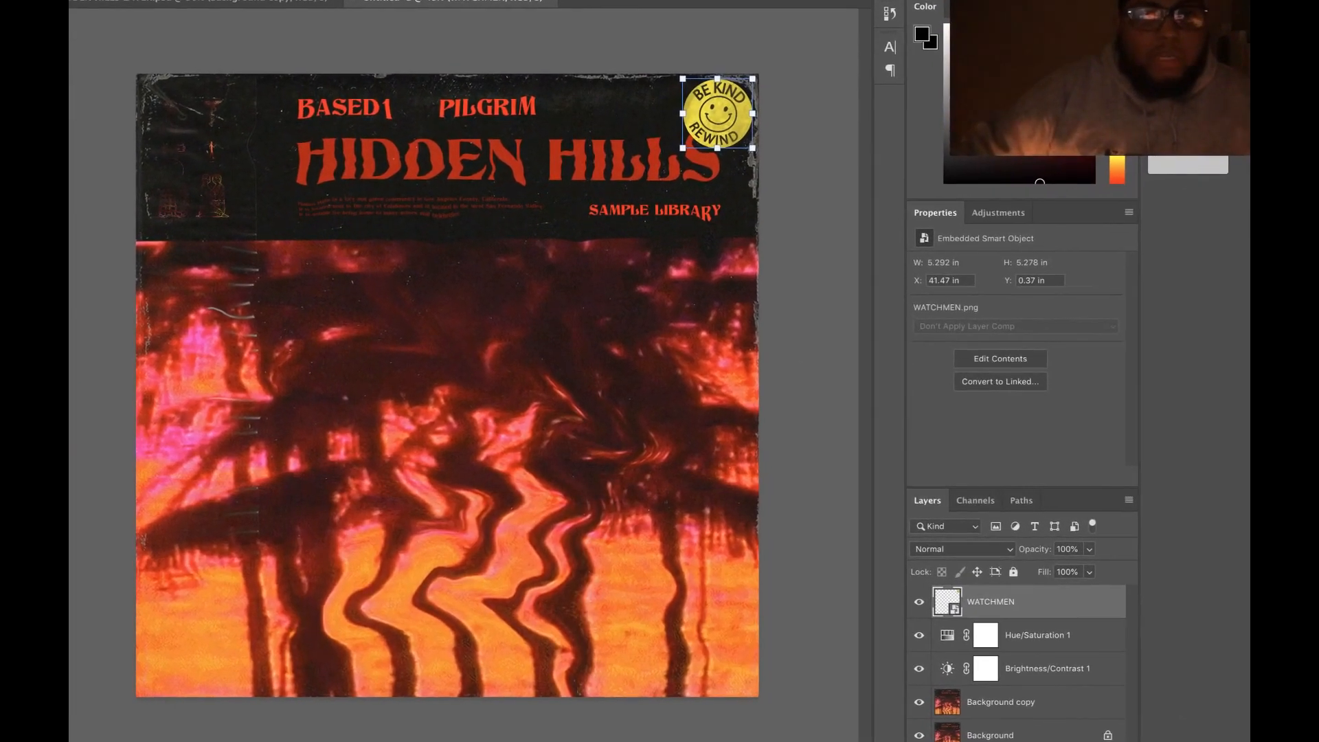
pyautogui.press('super+Tab')
pyautogui.moveTo(689, 568); pyautogui.dragTo(438, 366)
pyautogui.moveTo(756, 514); pyautogui.dragTo(278, 660)
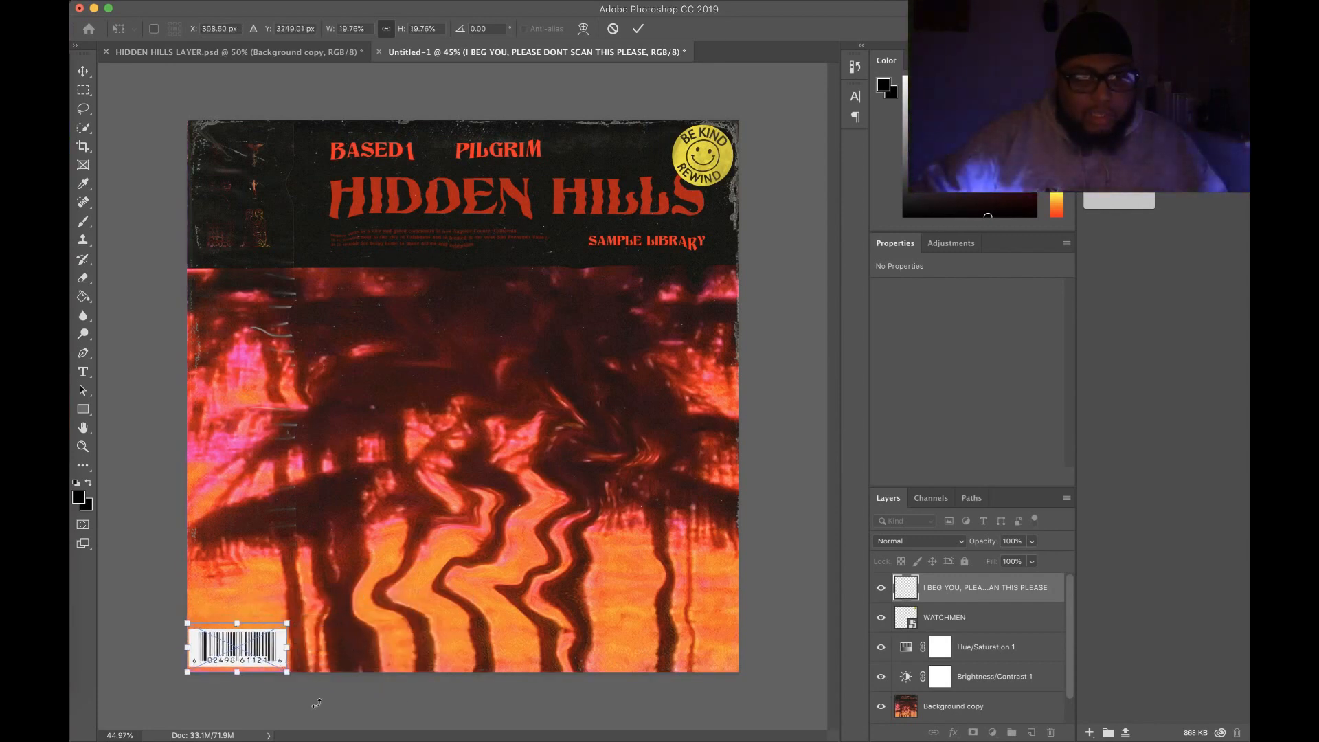
pyautogui.press('Return')
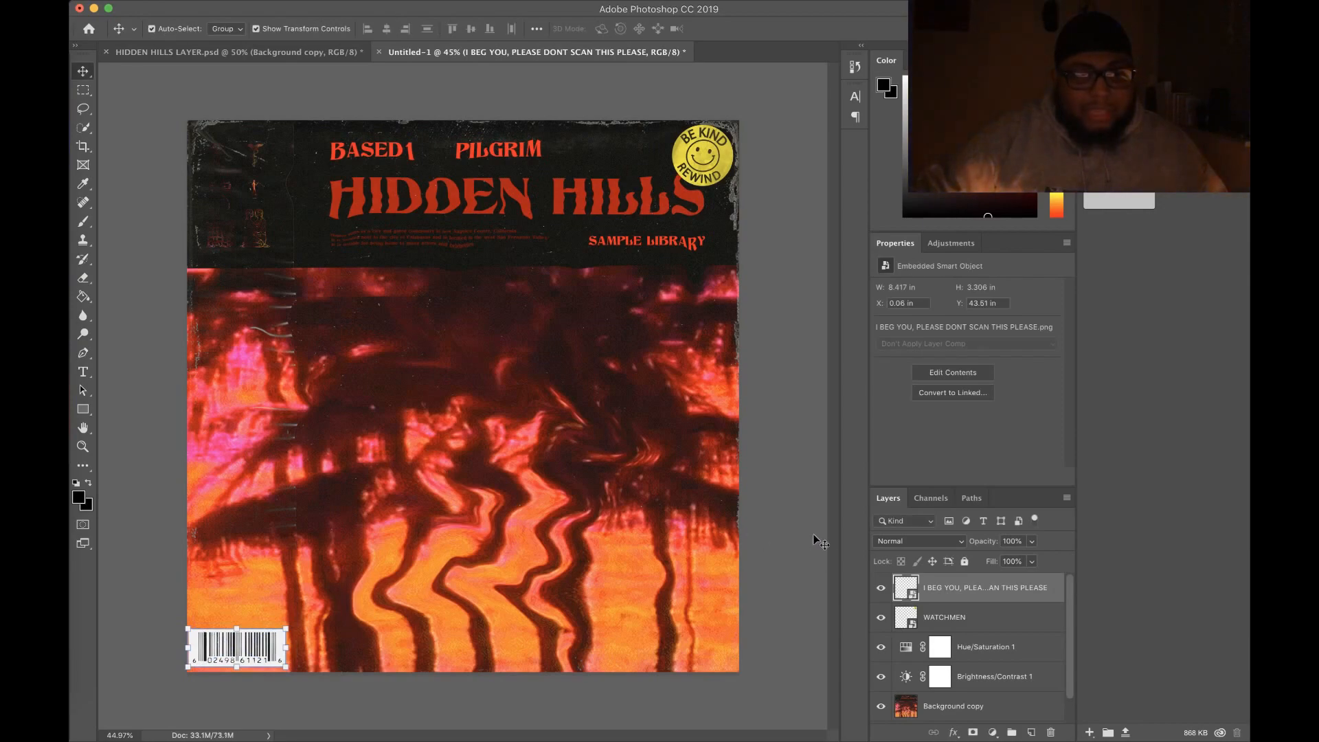